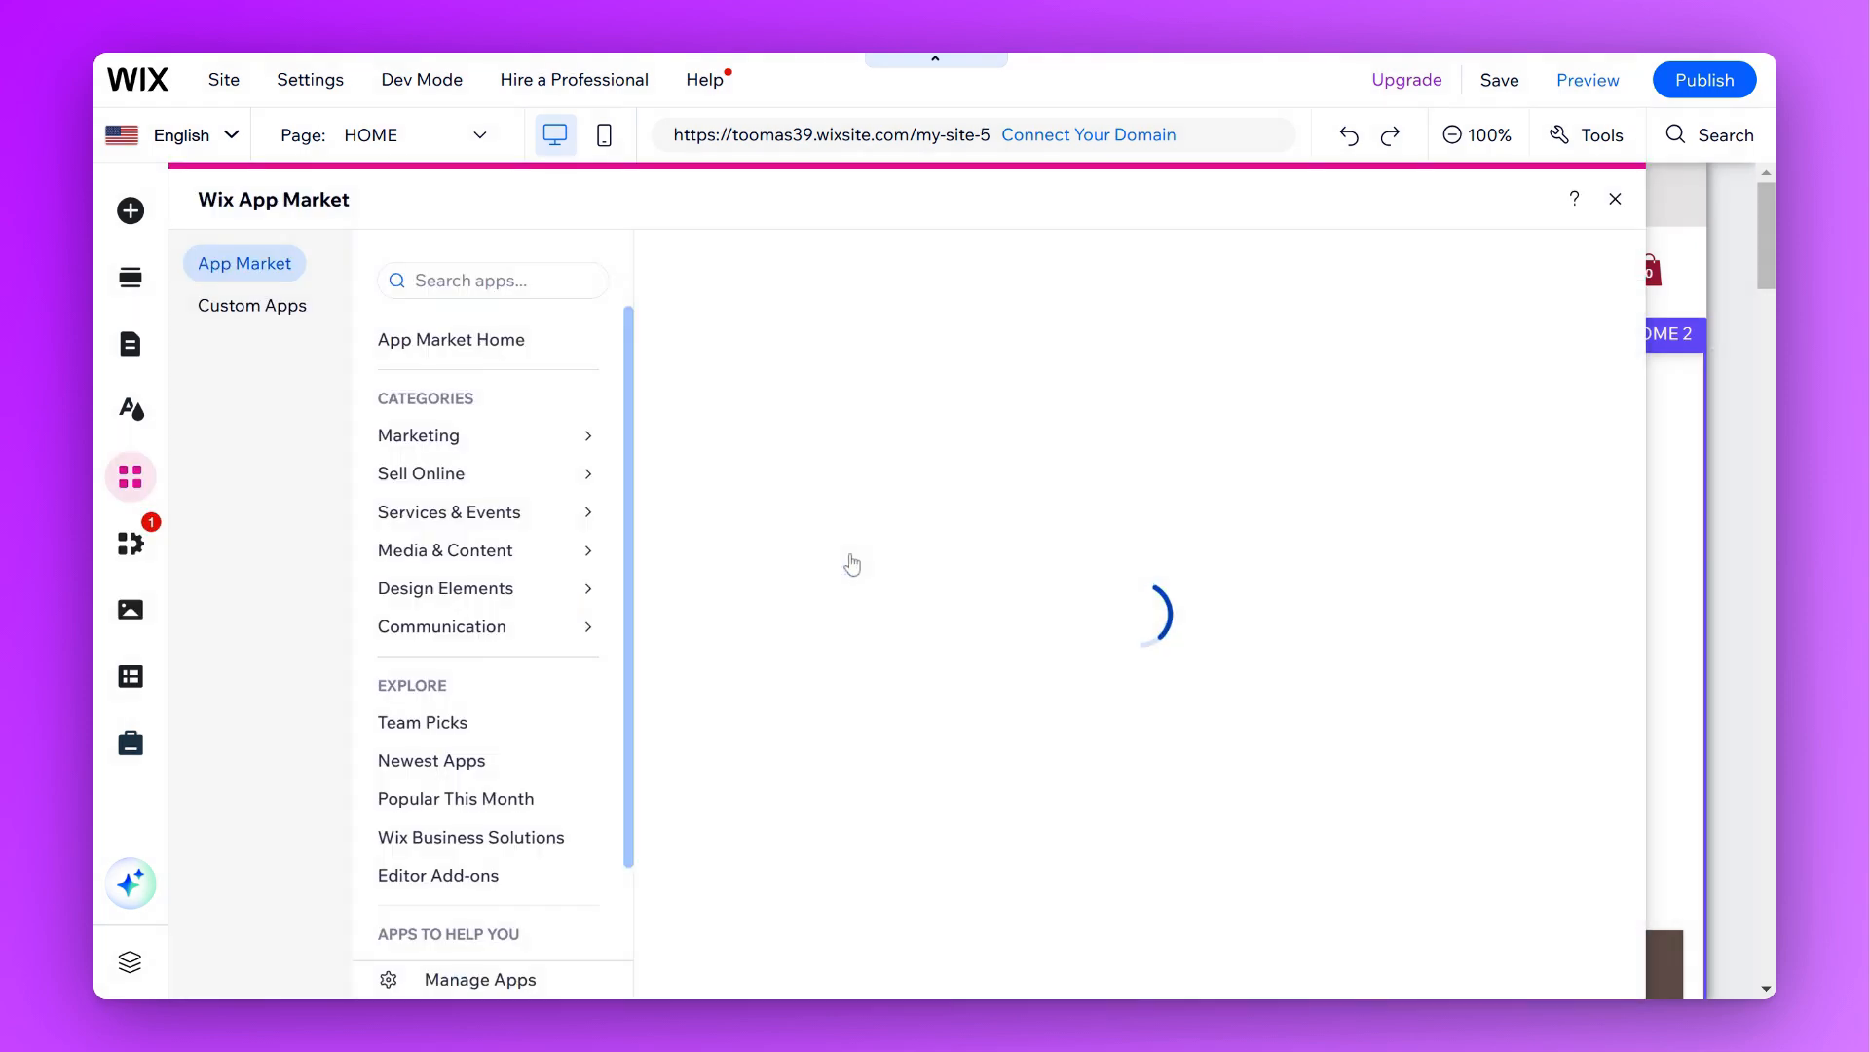
Install the Twice Rentals app on the site, agree to its terms and sign up for a TWICE account with Google
click(930, 543)
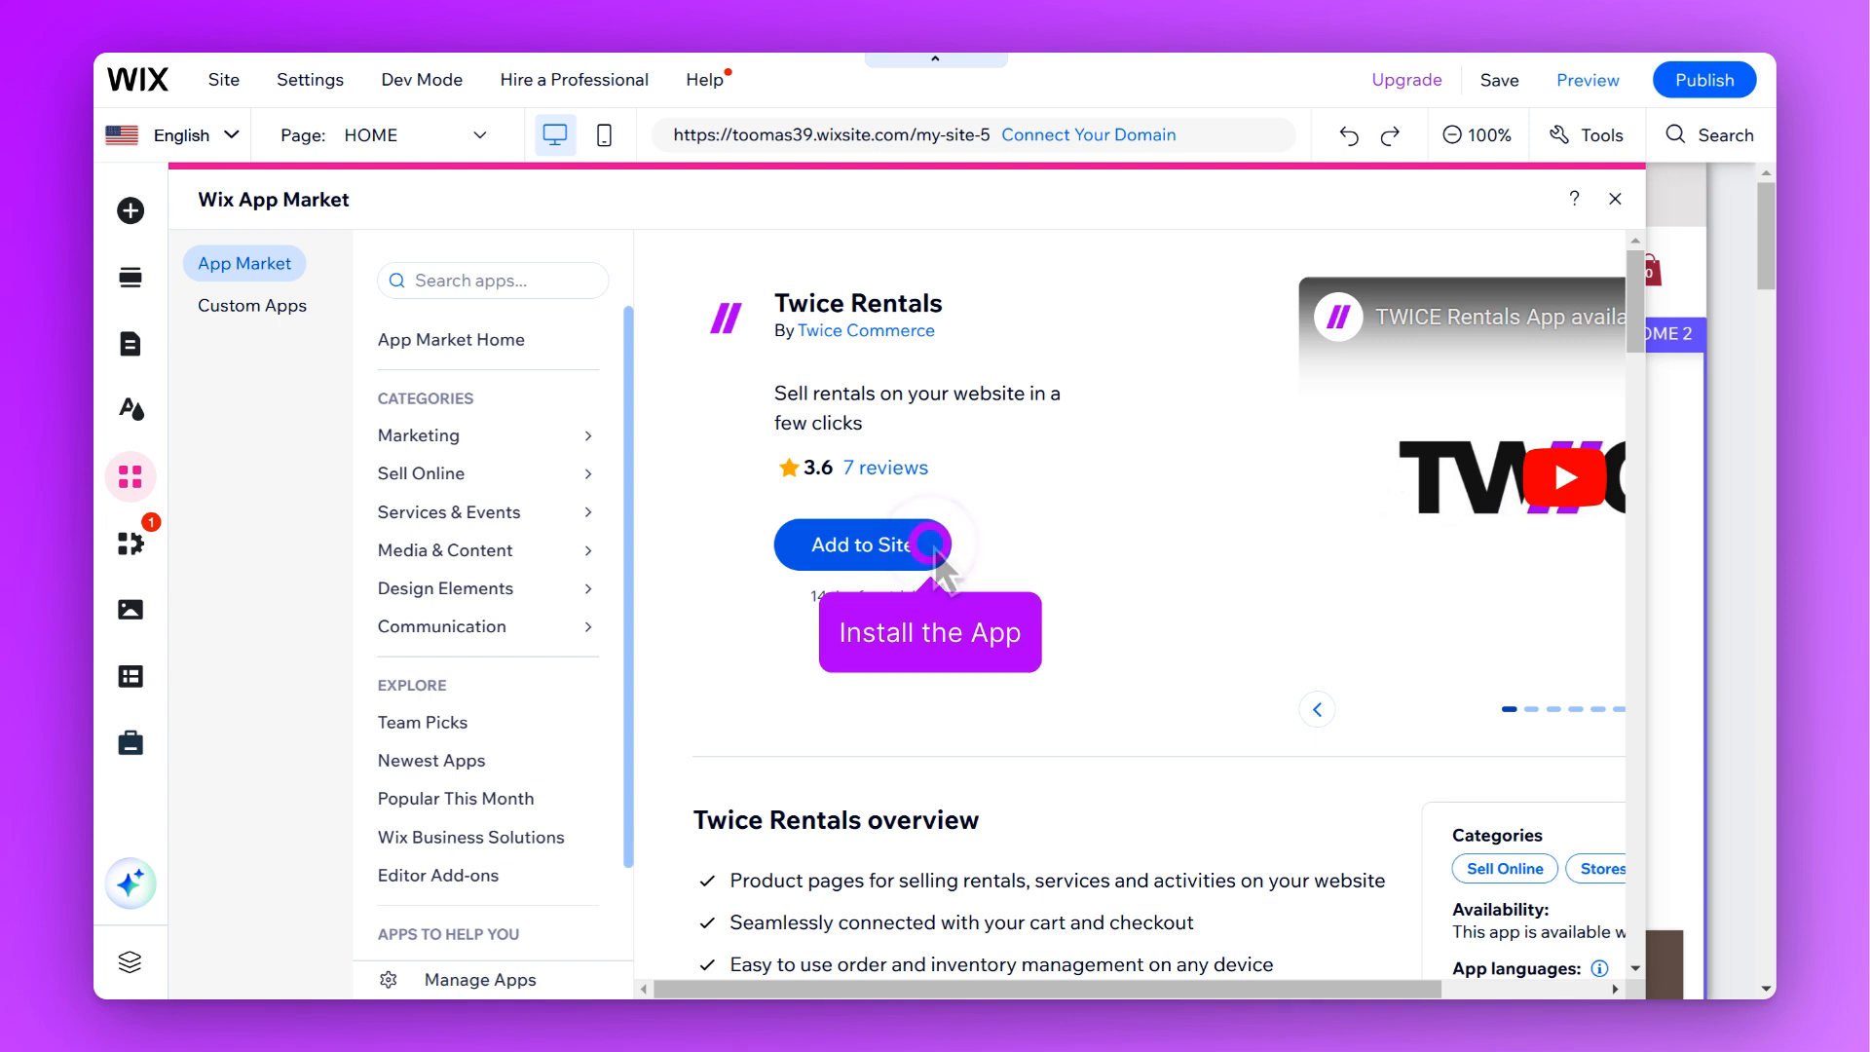
click(1251, 933)
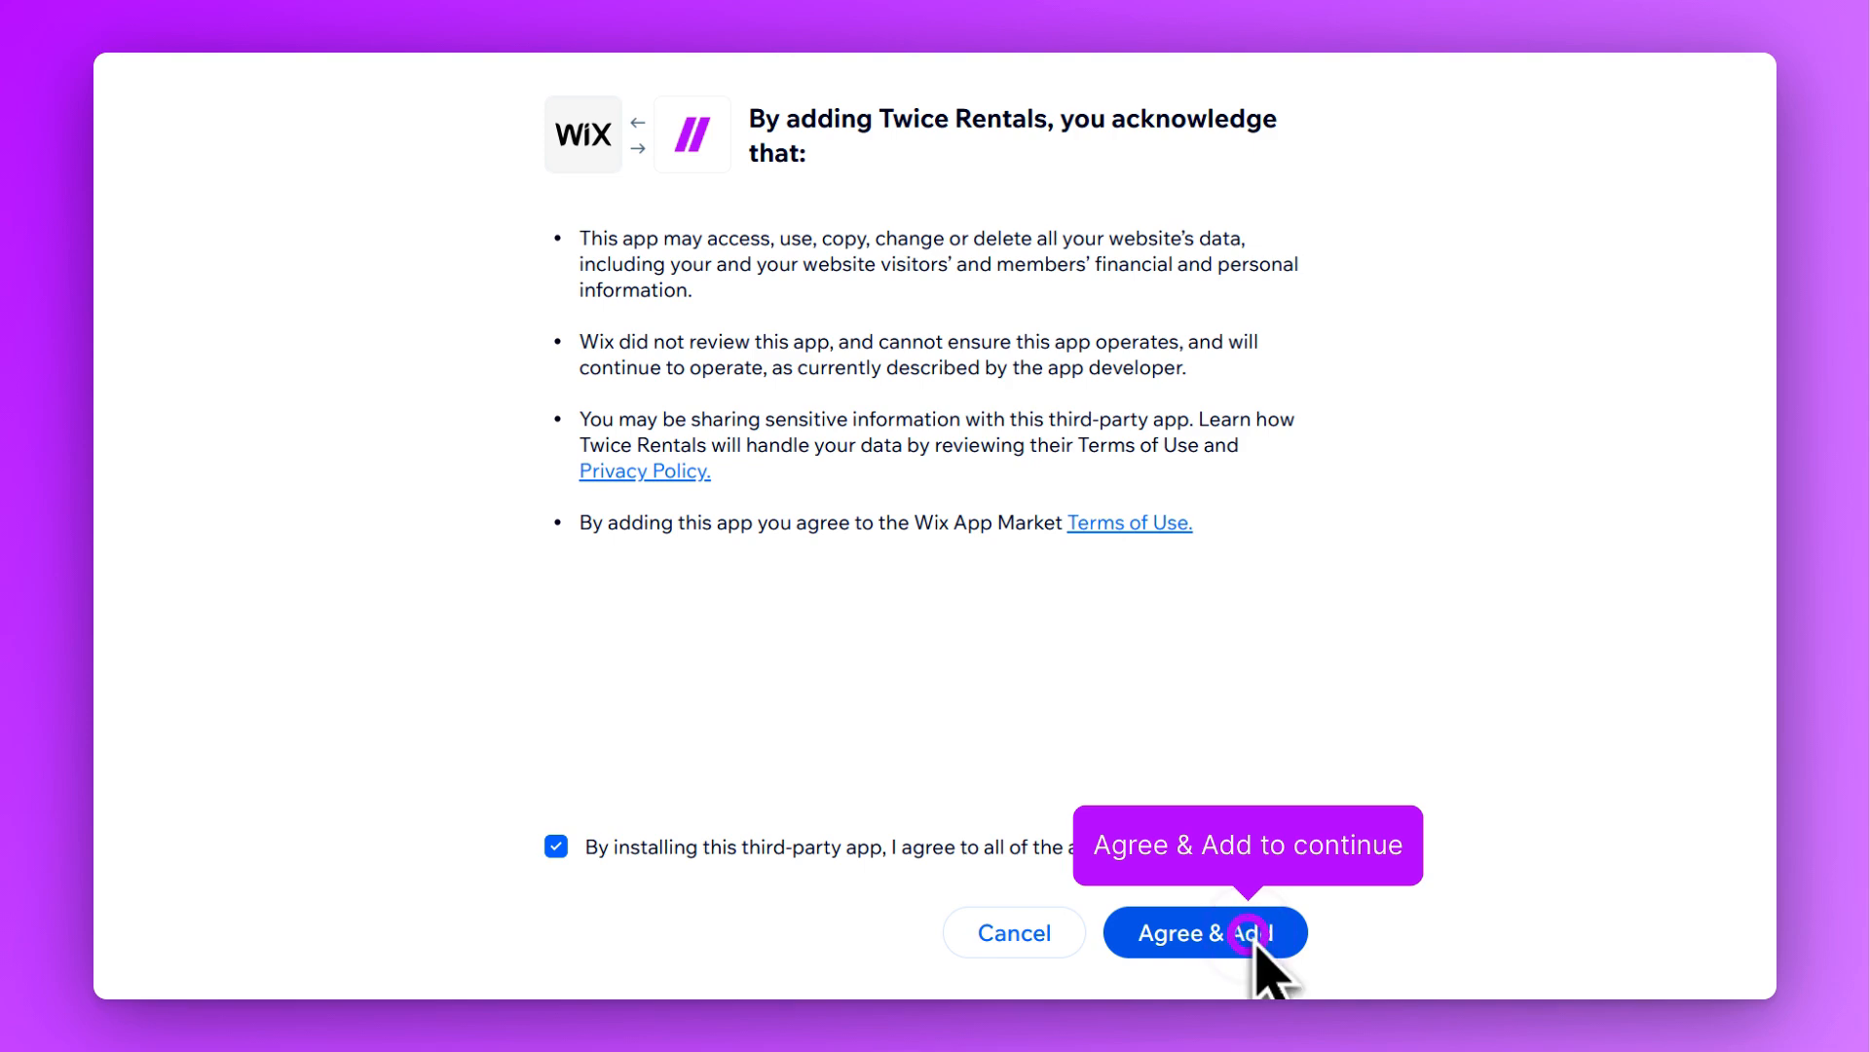
click(1251, 934)
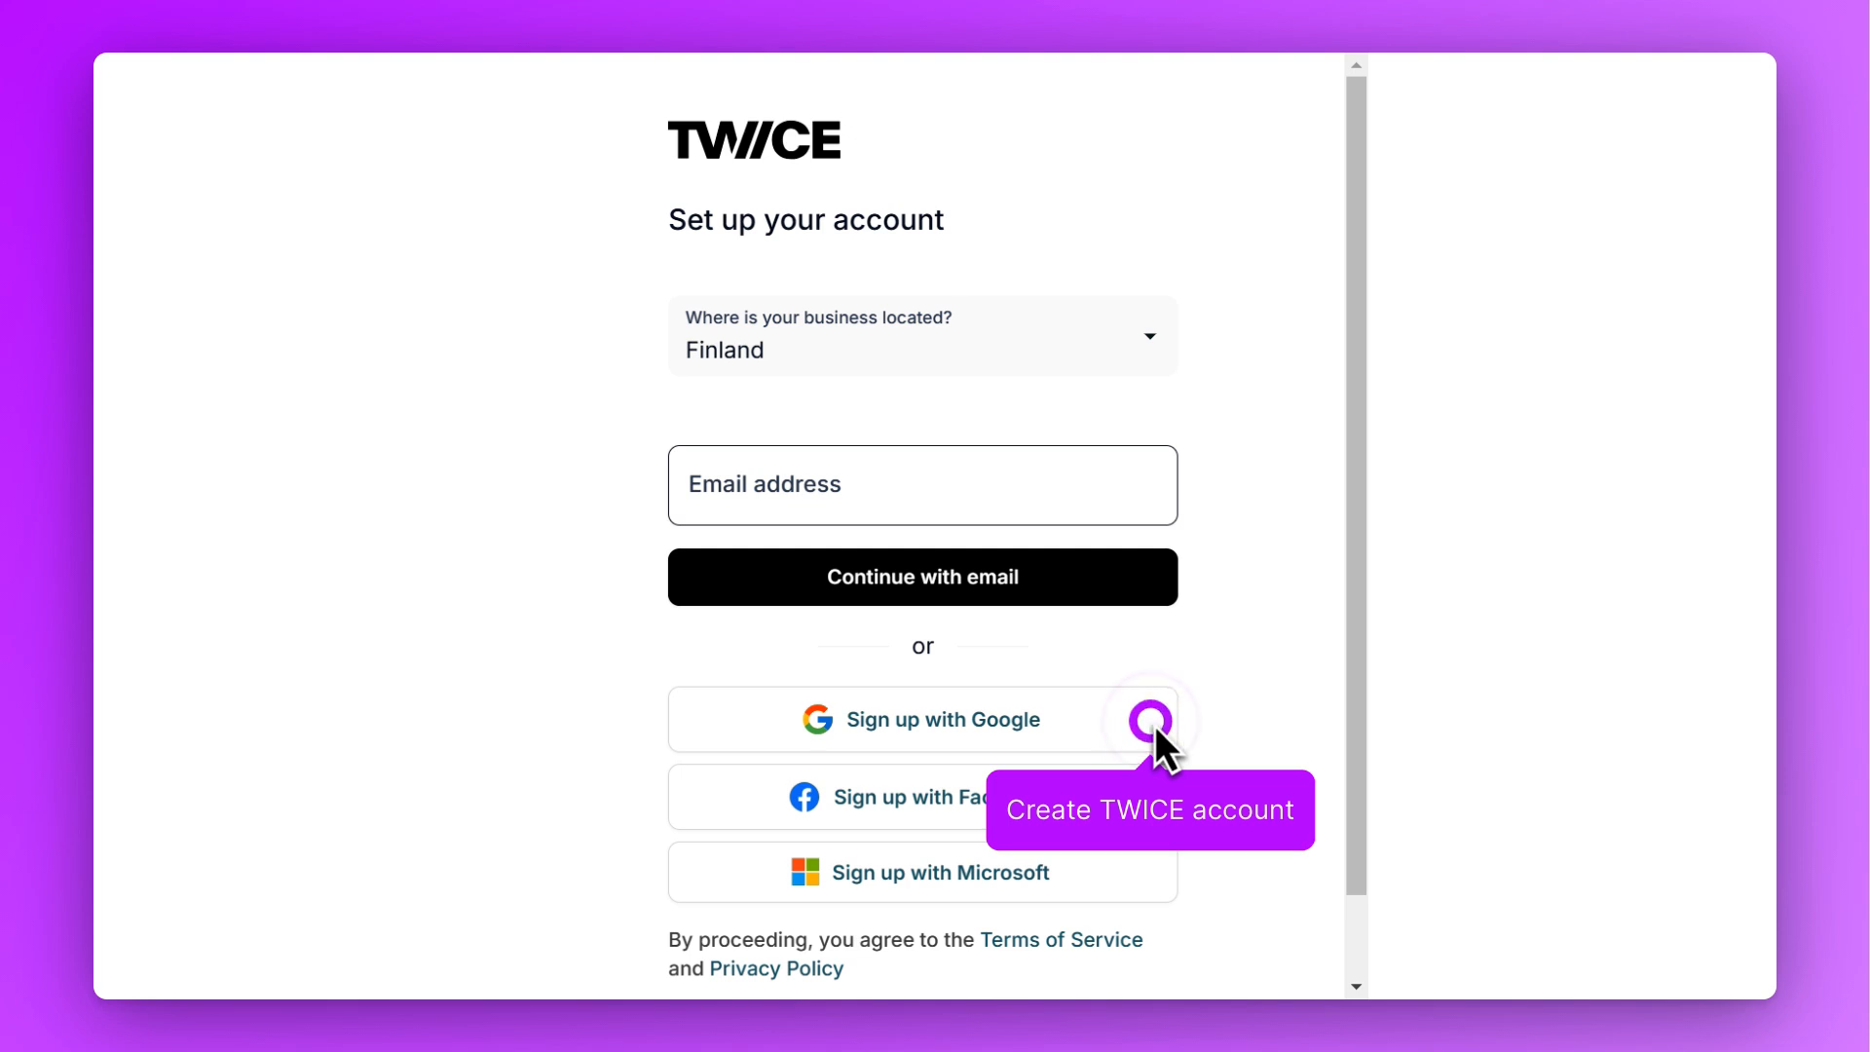
click(1152, 722)
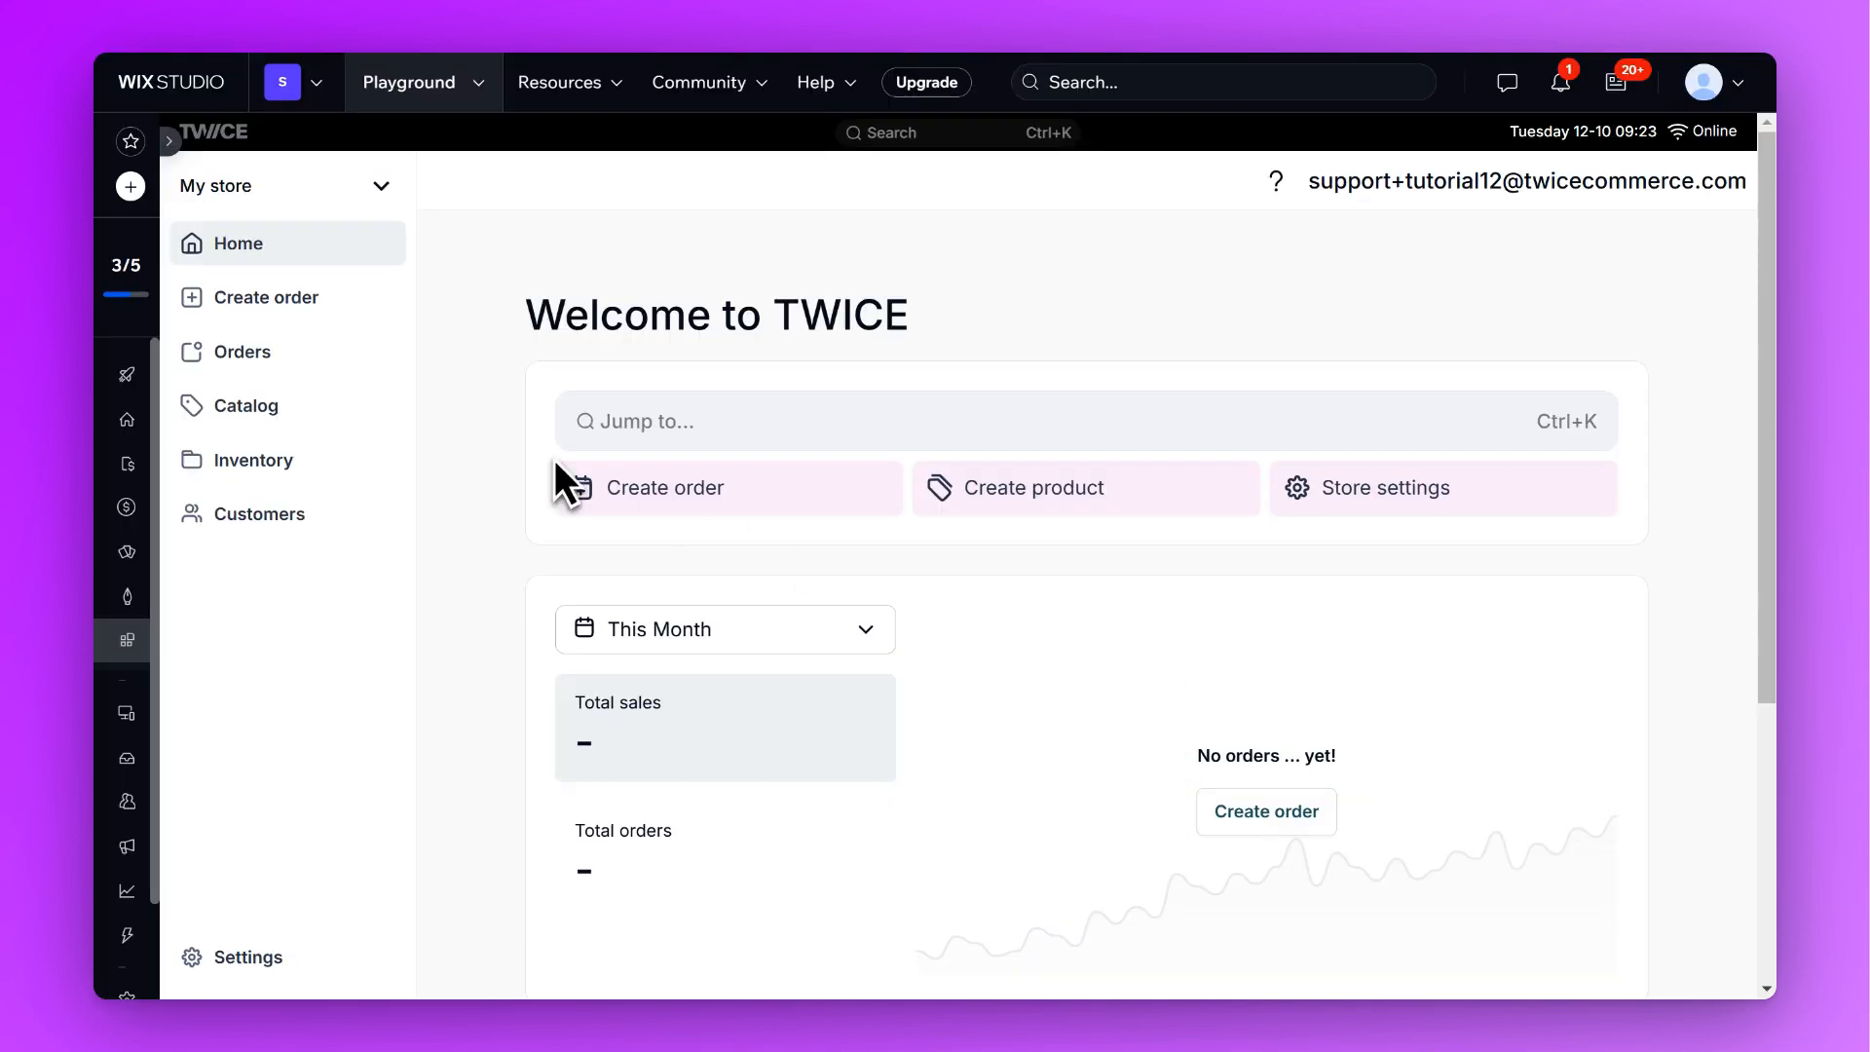
Start a new catalog product named Fjällräven Abisko Friluft 2 and create the category Tents for it
click(306, 413)
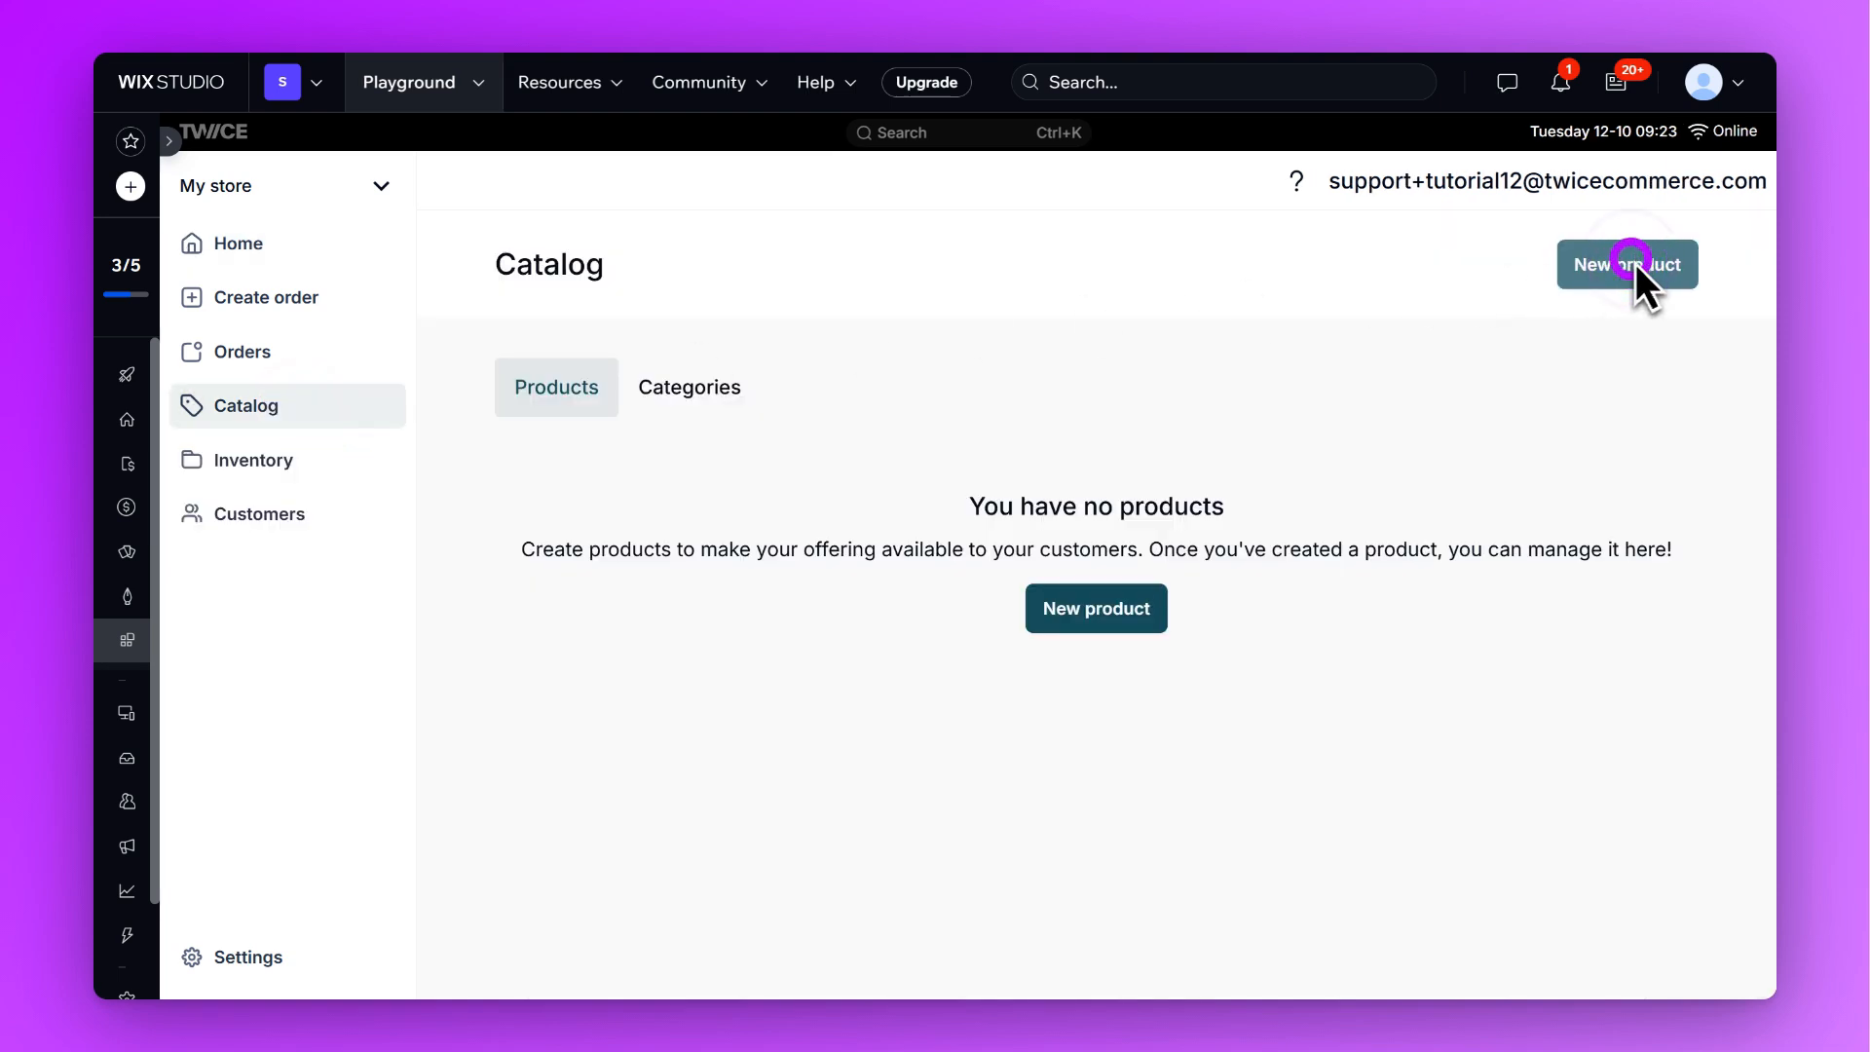
click(1633, 262)
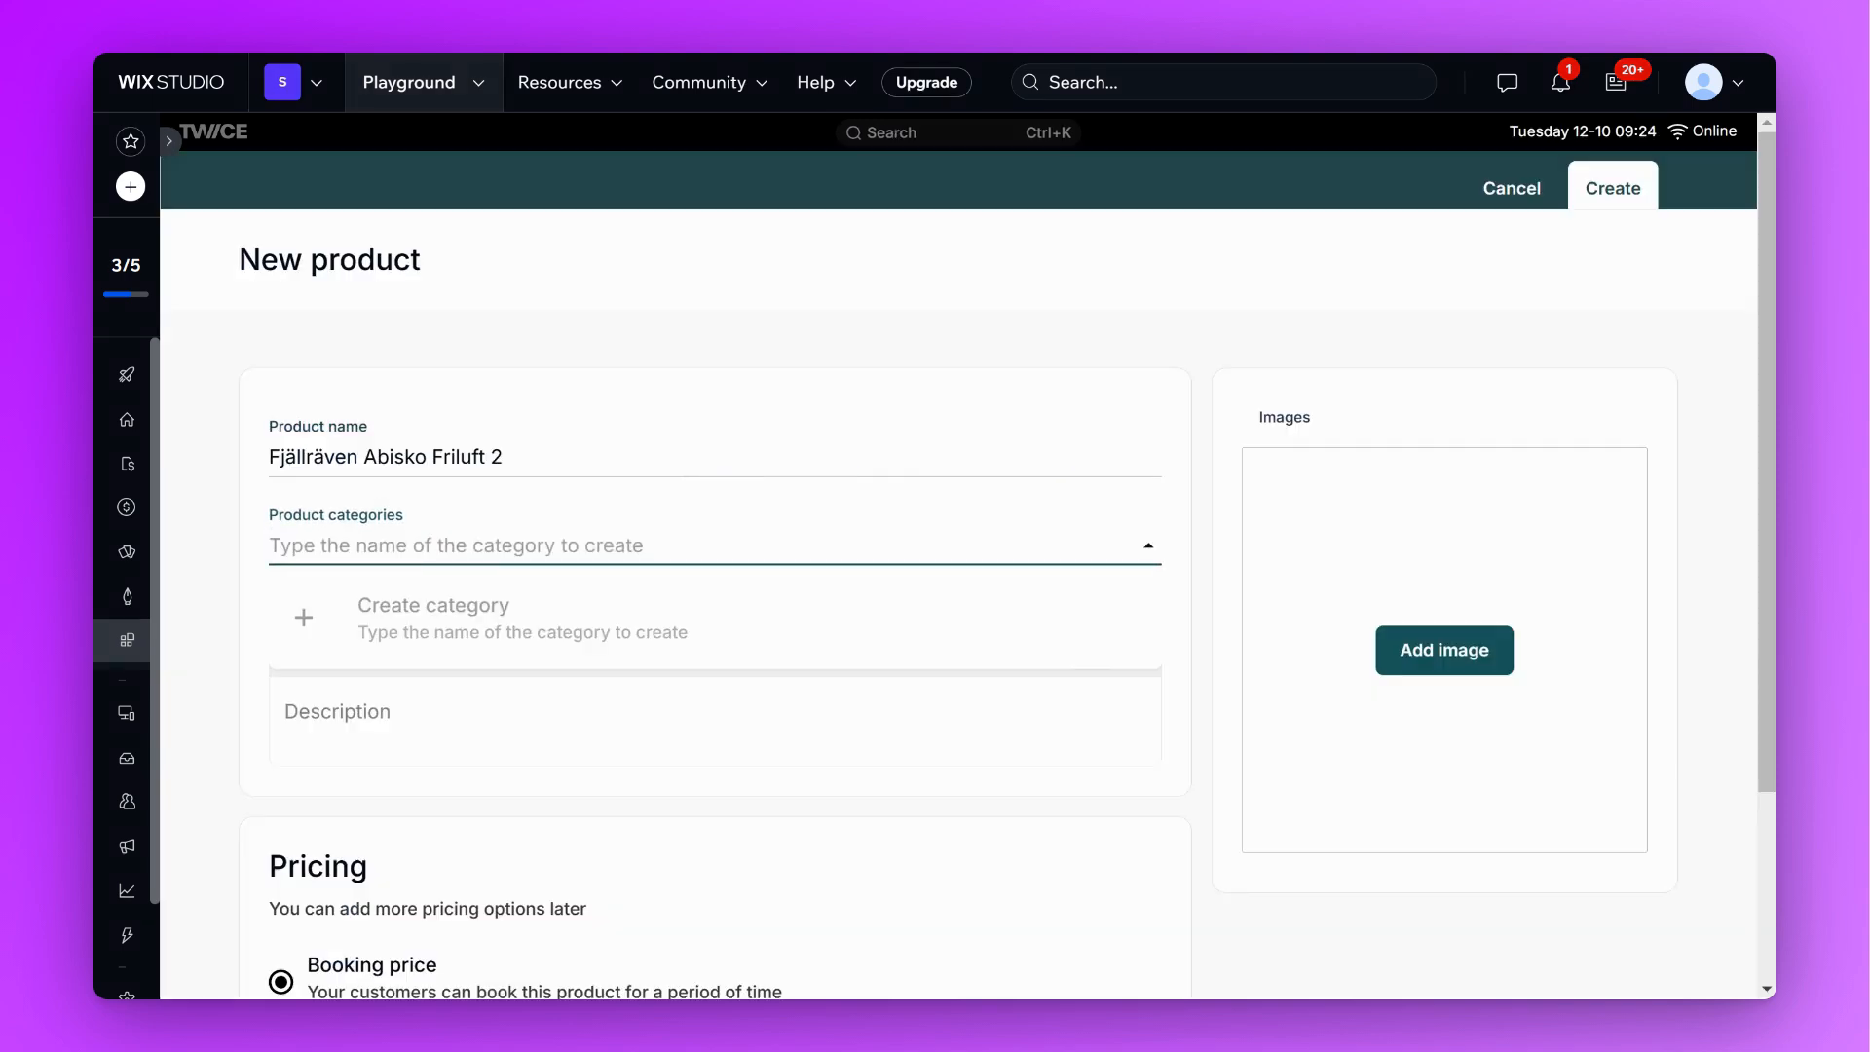
text(Te)
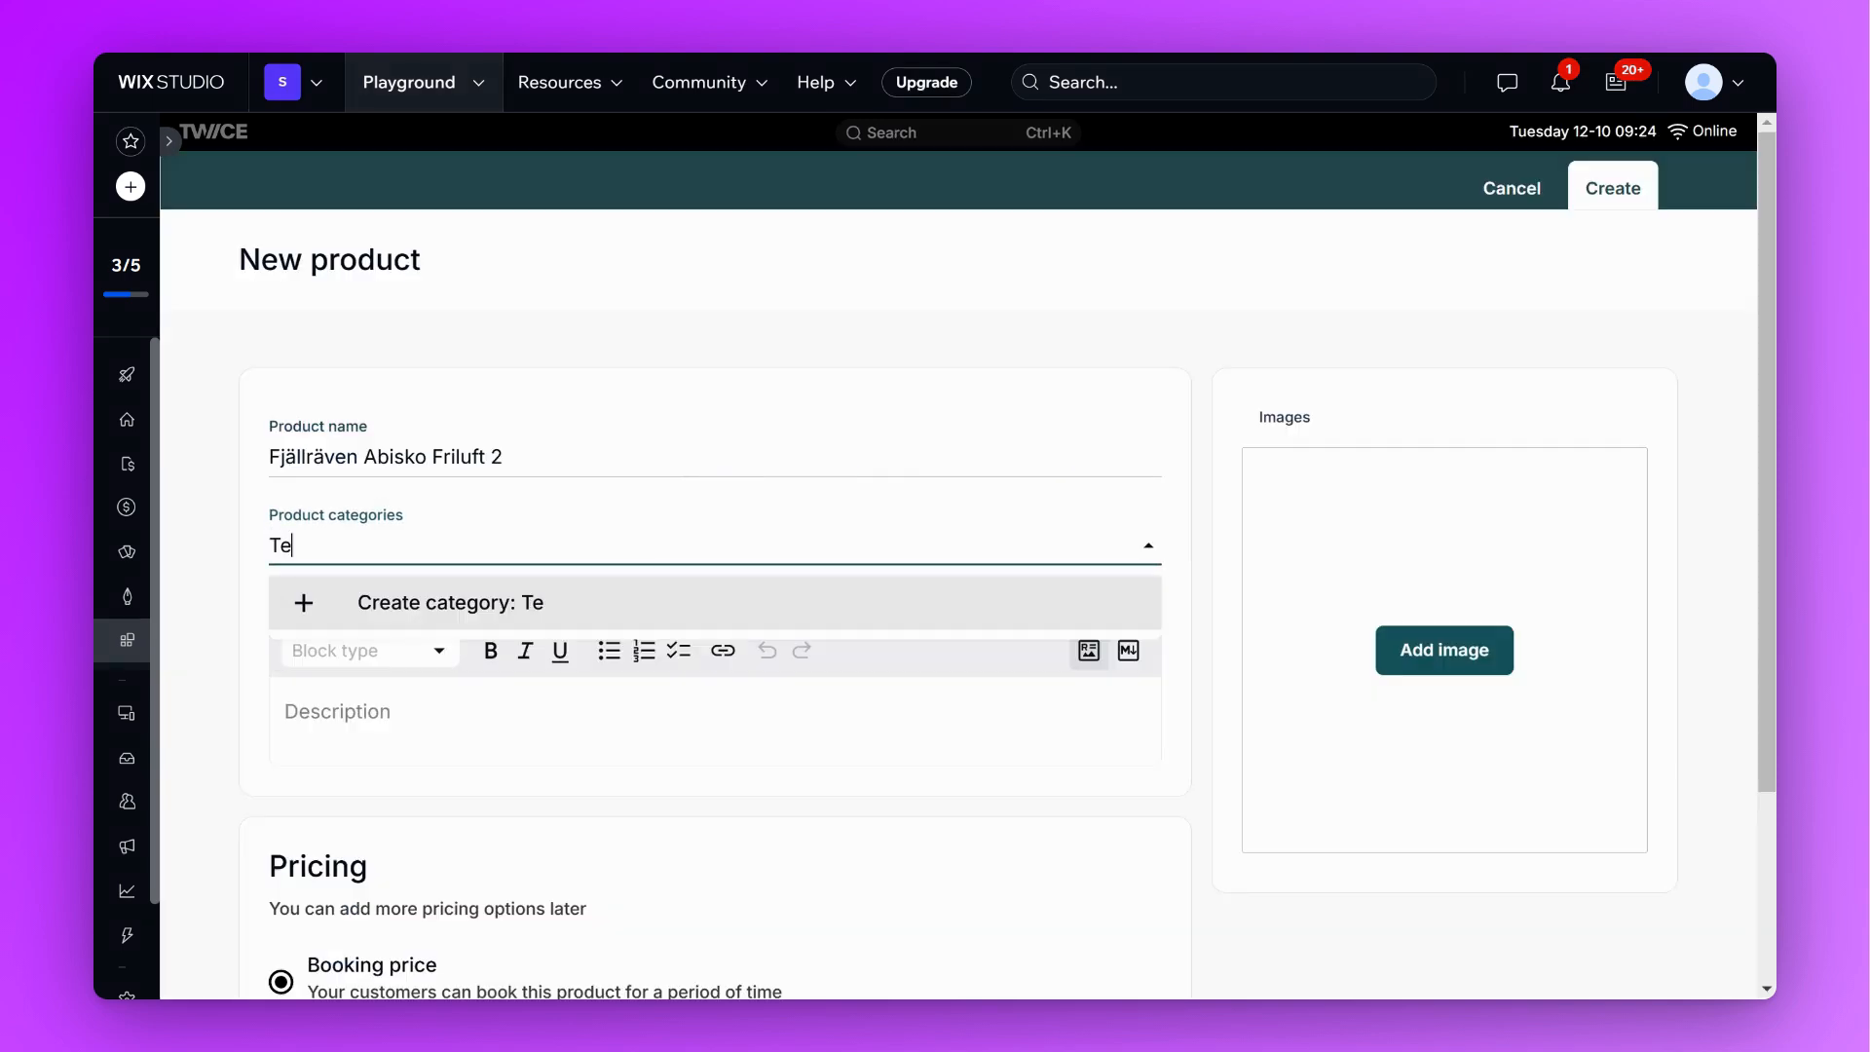
text(nts)
click(518, 606)
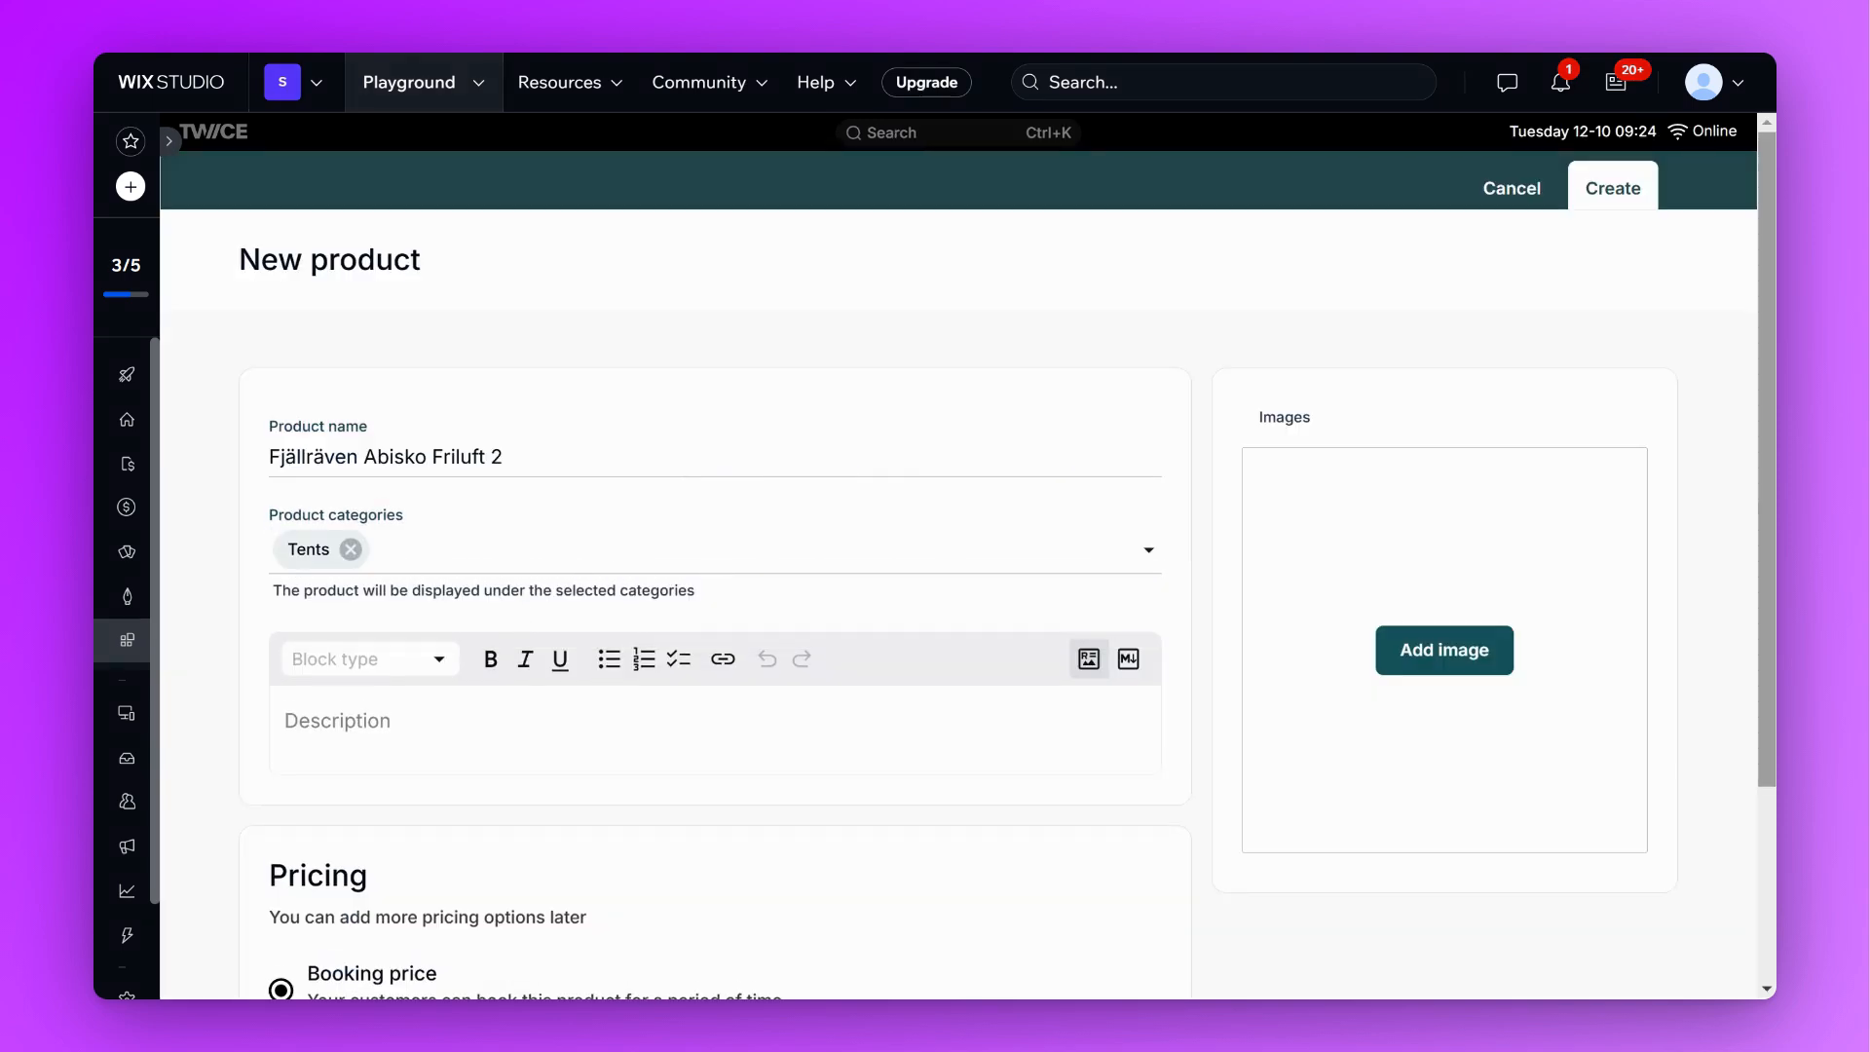
Paste the tent's description, format its specification lines from water column to seasons as a bulleted list, and remove the trailing empty line
click(526, 726)
key(ctrl+v)
drag(476, 861, 283, 515)
scroll(285, 514, up, 4)
click(609, 664)
scroll(611, 672, down, 1)
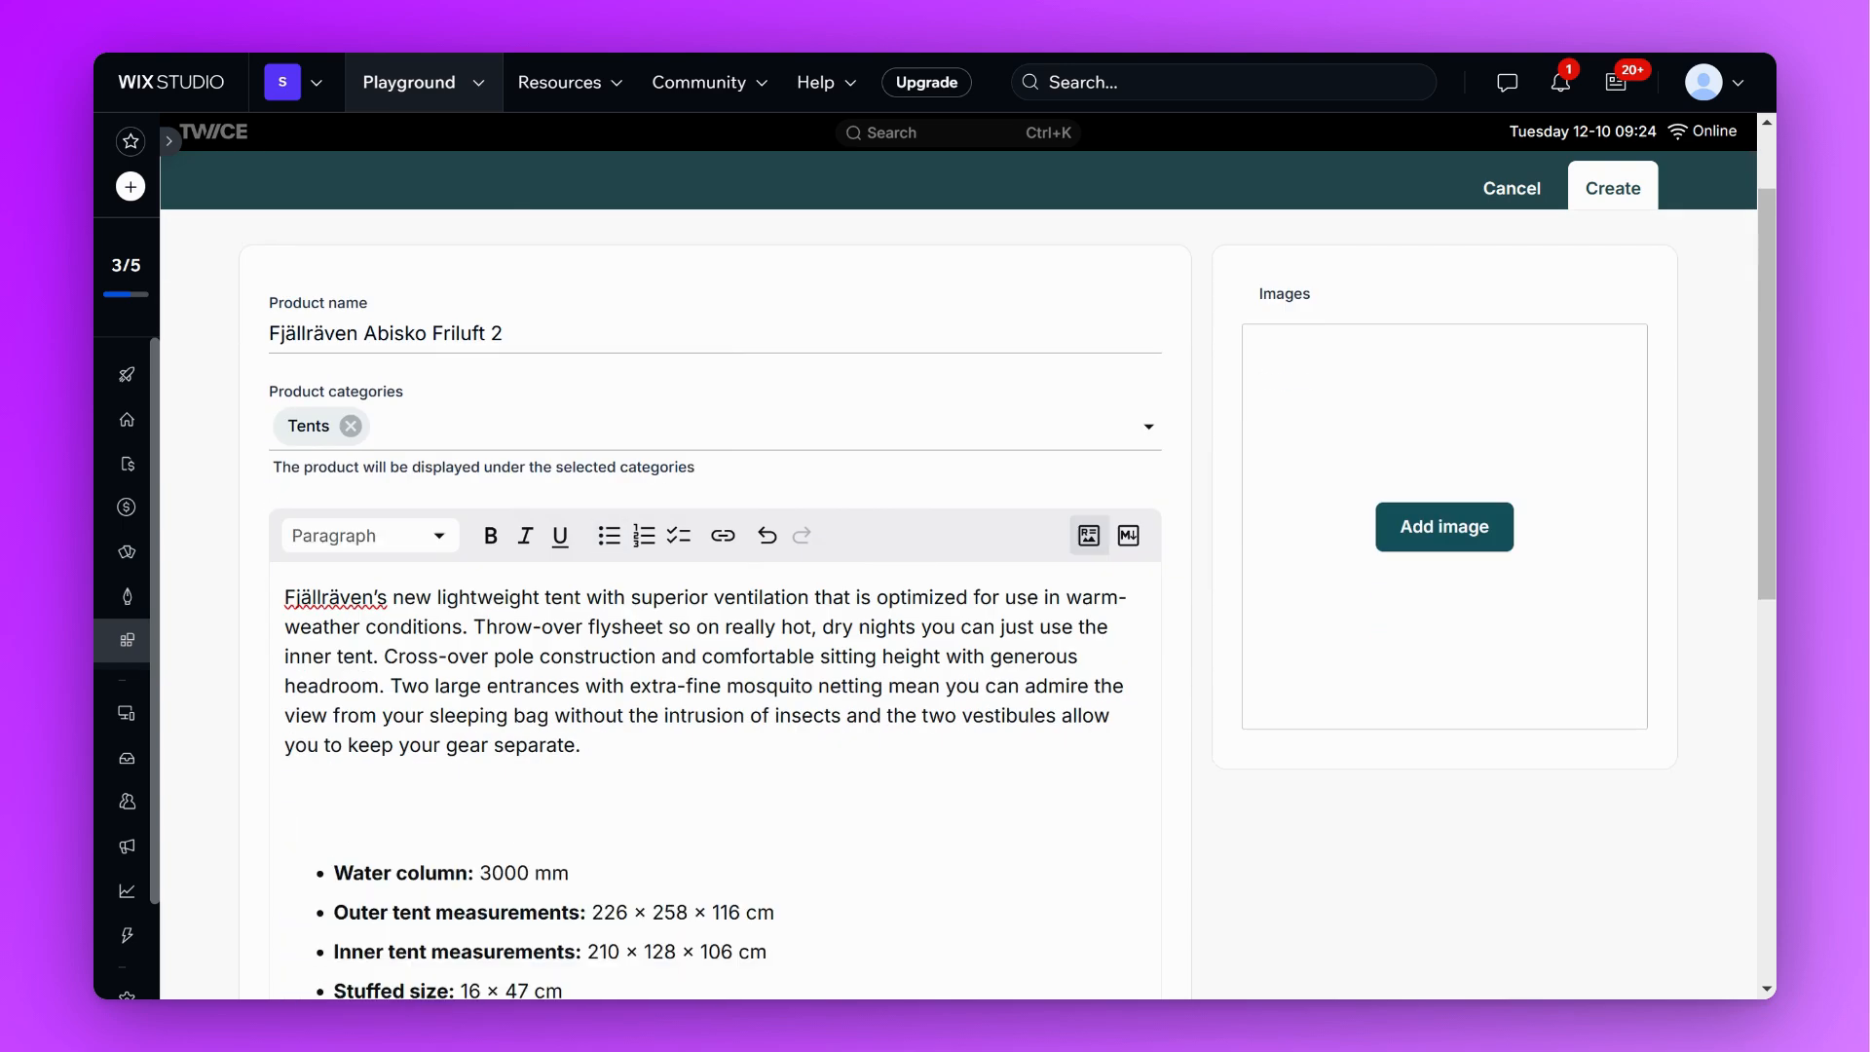
scroll(568, 797, down, 4)
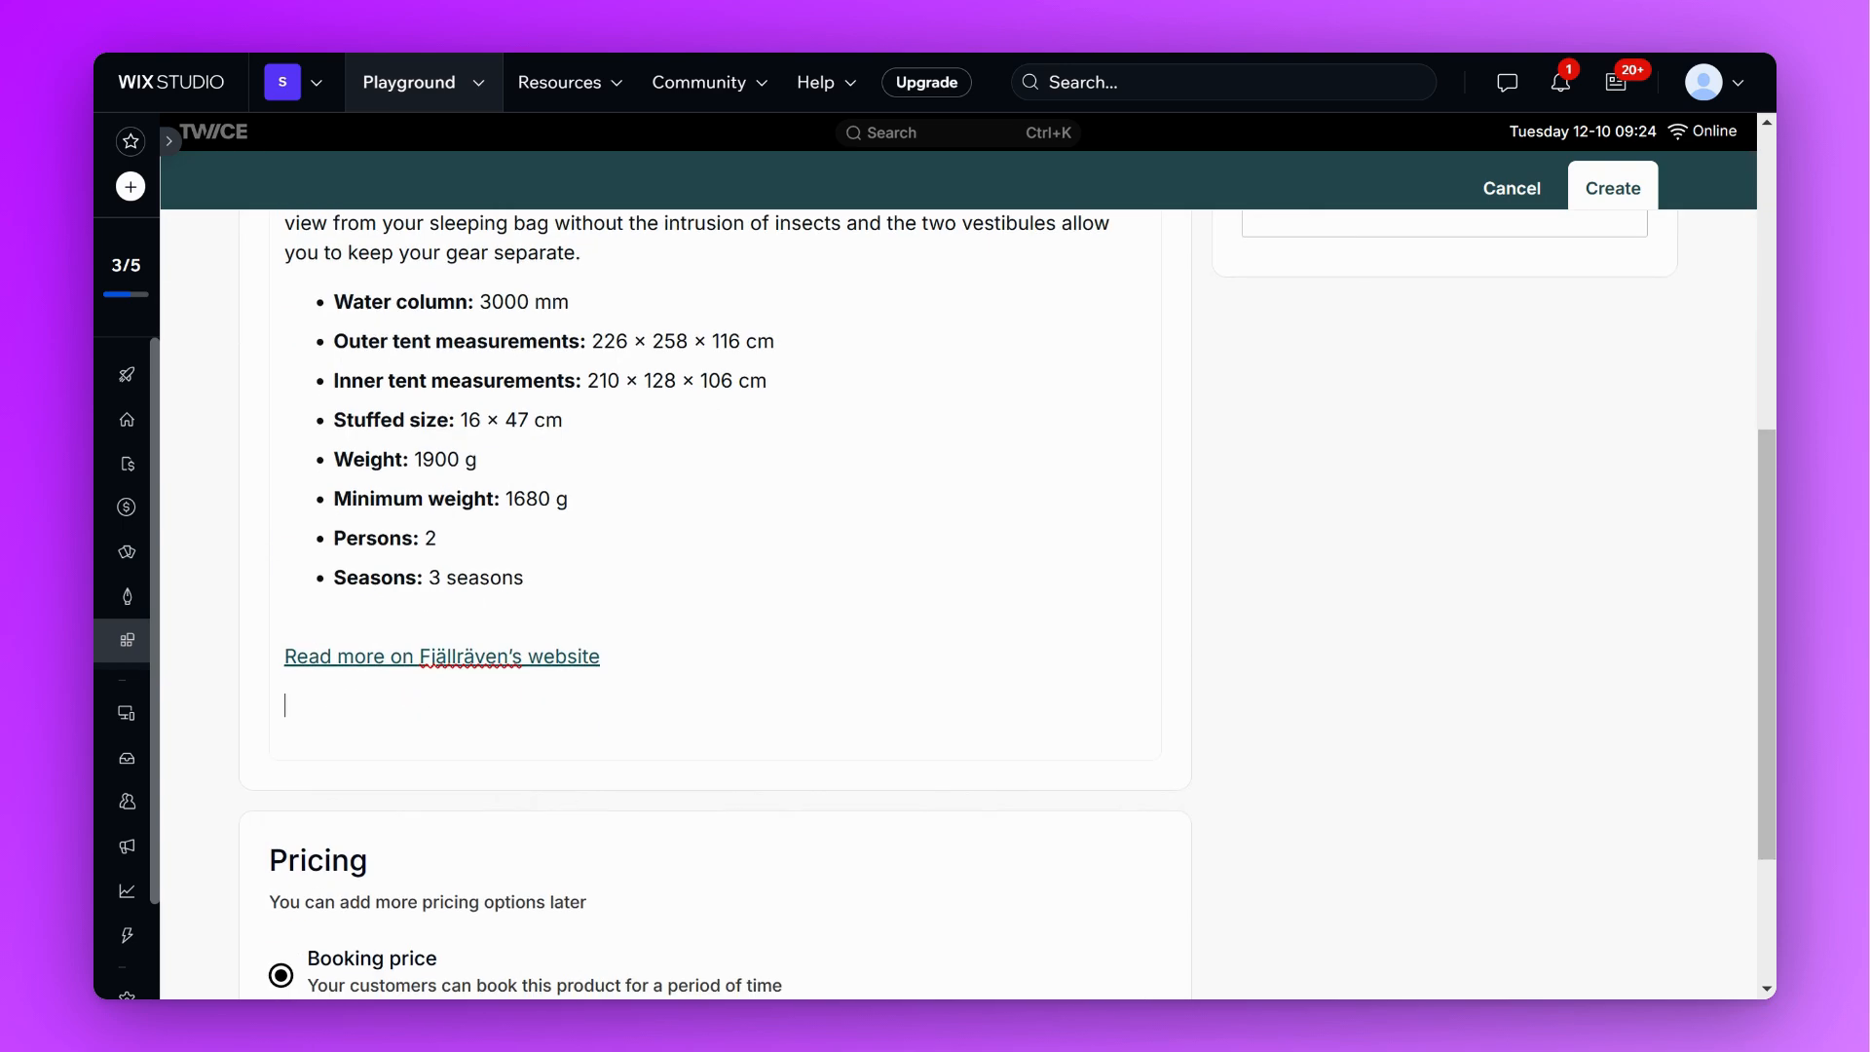
key(BackSpace)
Upload the green tent photo and attach it as the product image
scroll(1416, 545, up, 5)
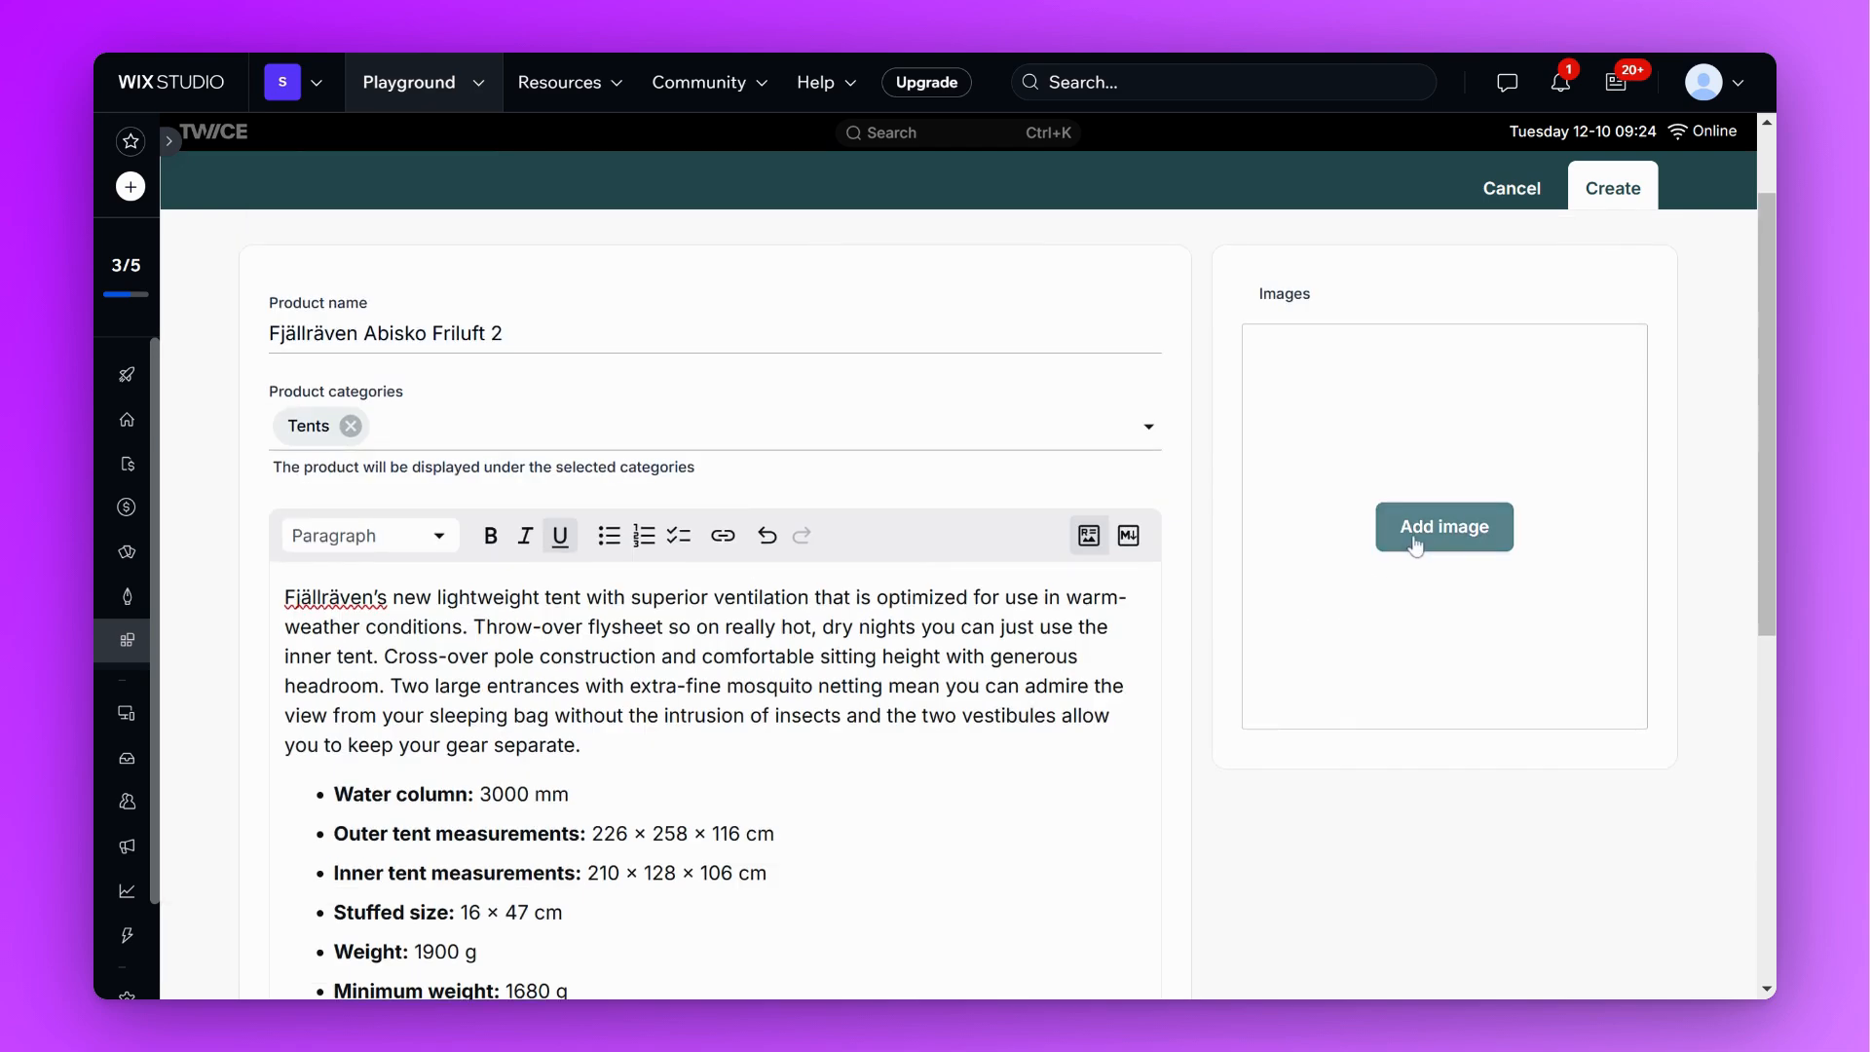
click(1416, 545)
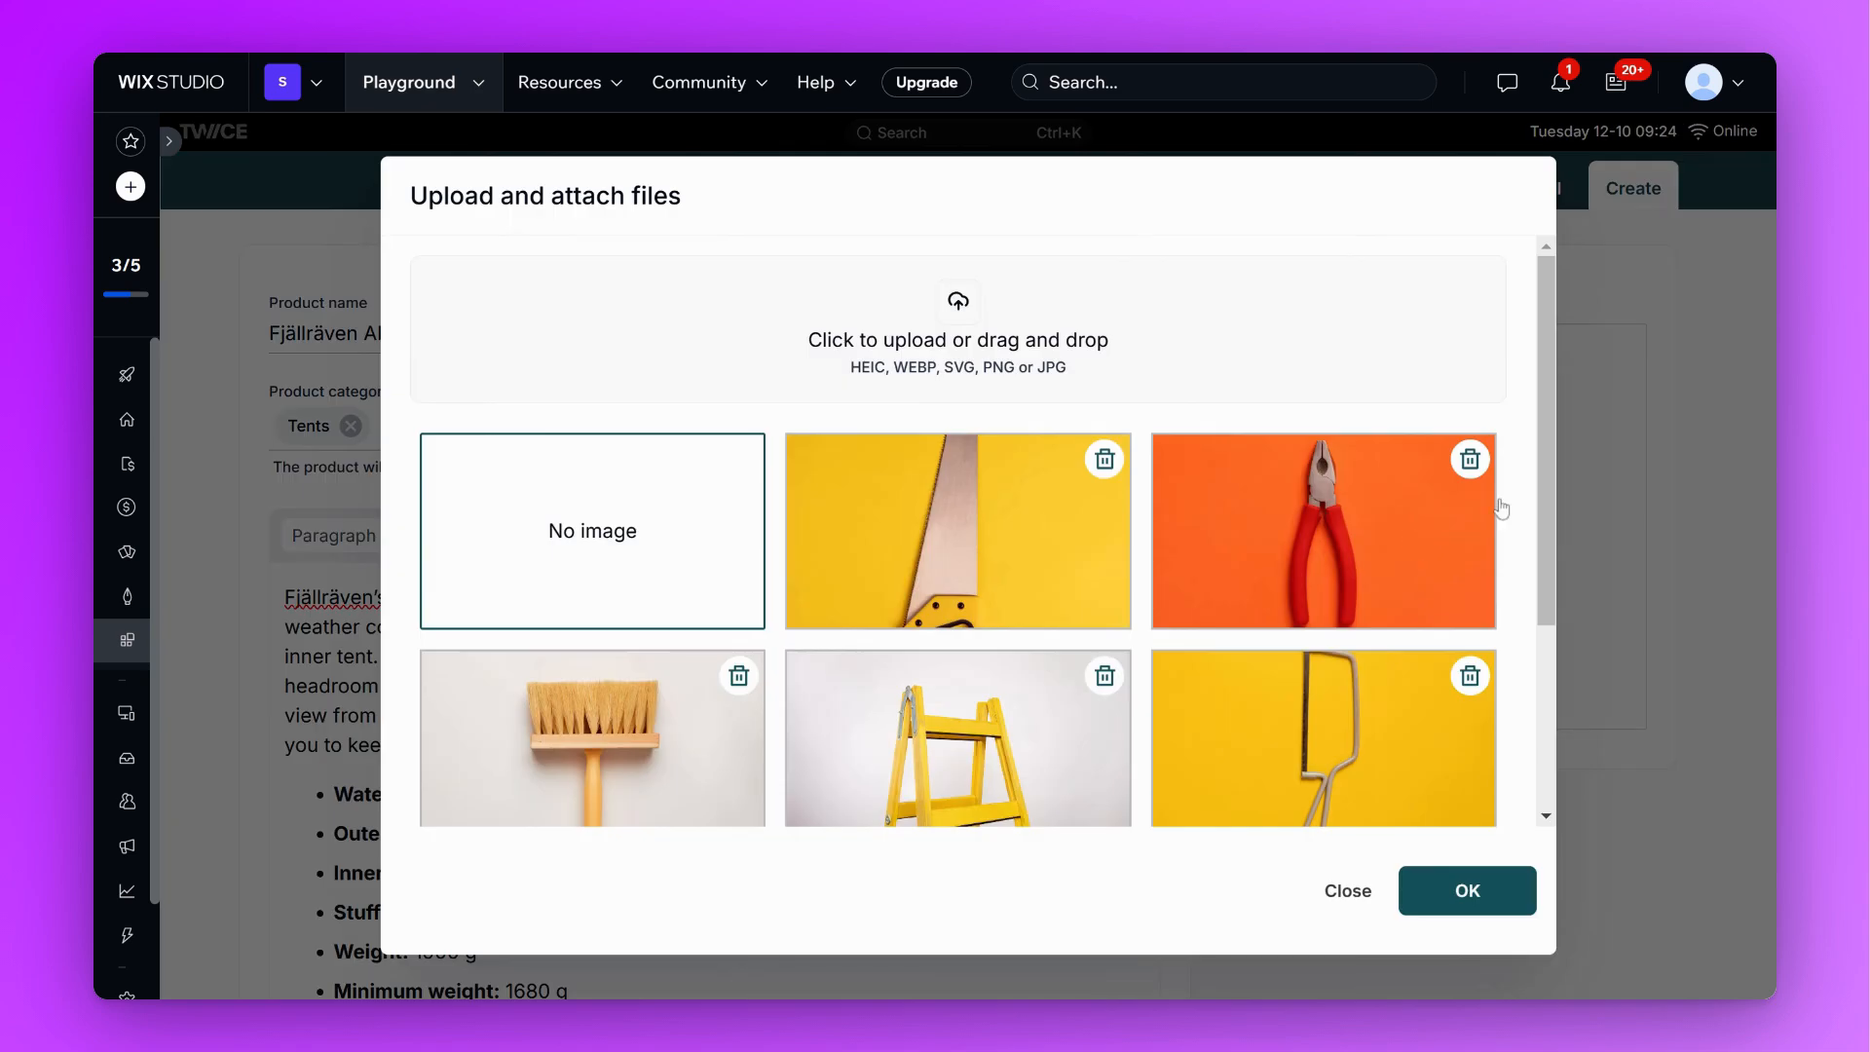
drag(1869, 584, 890, 334)
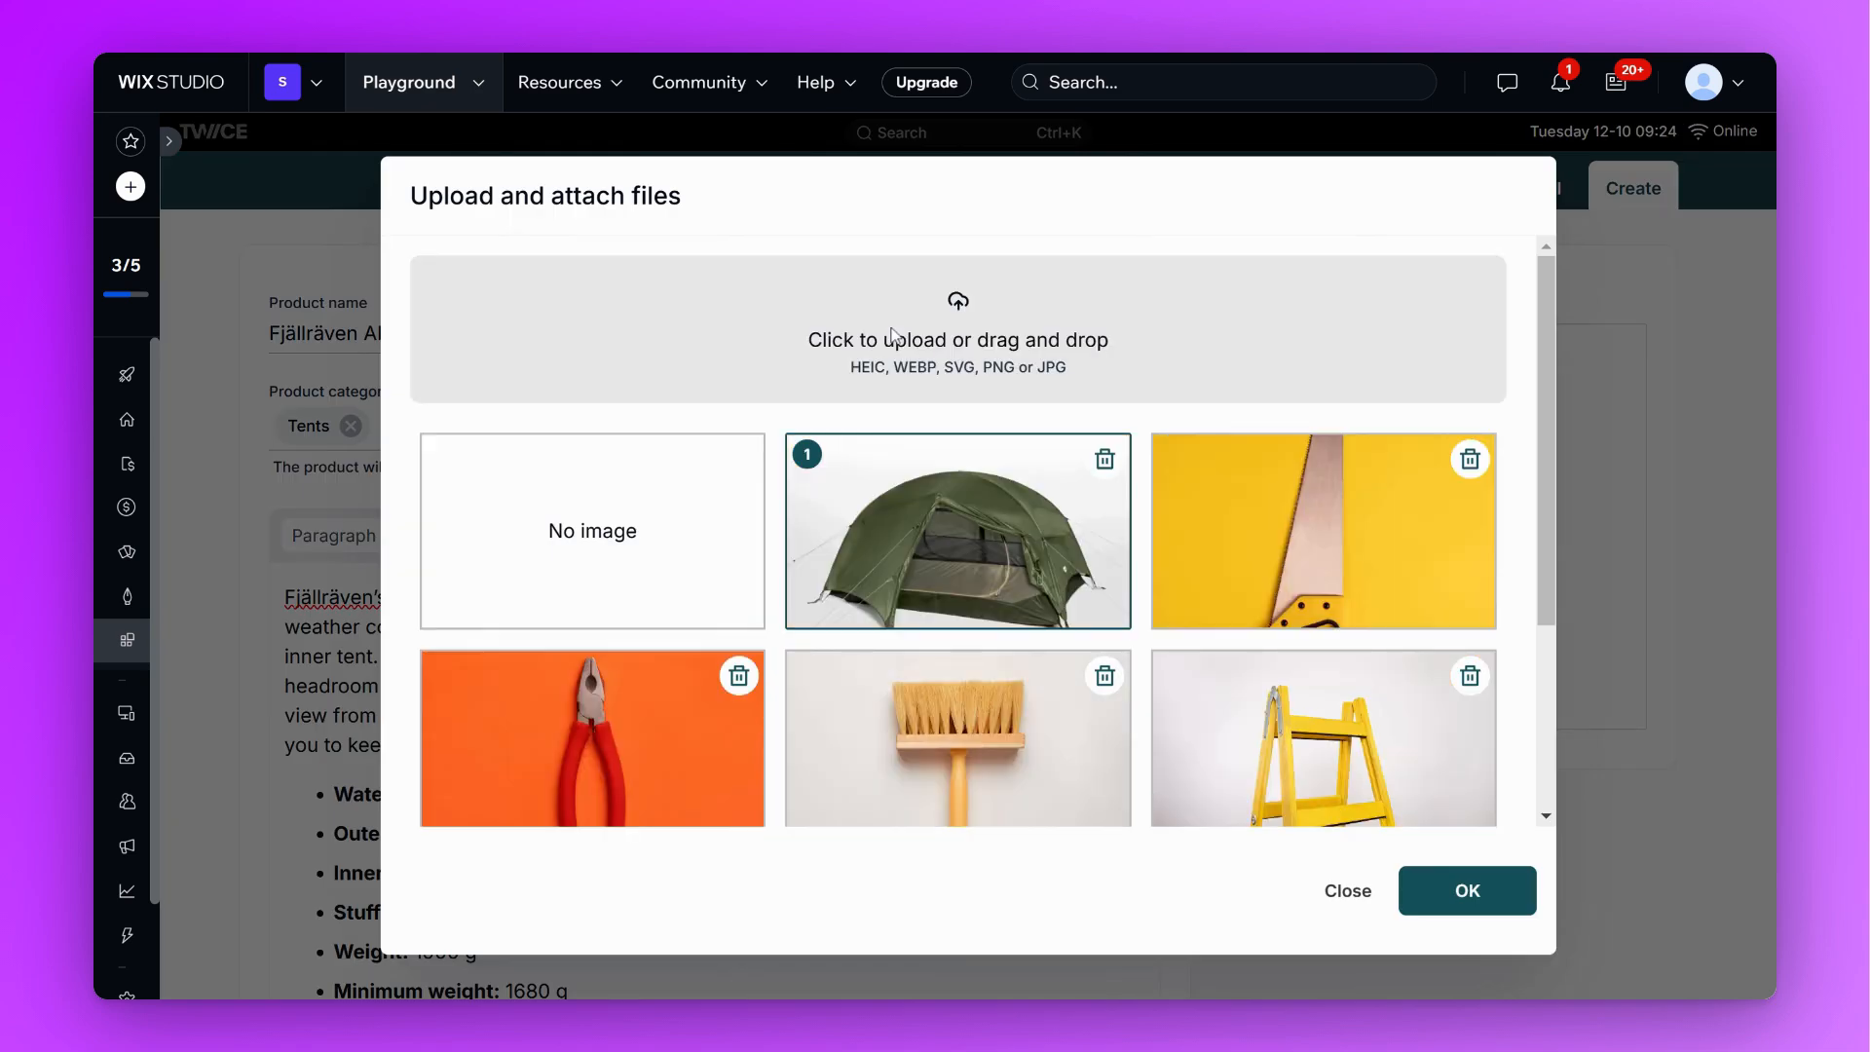
click(1468, 891)
Set the product's booking price to EUR 50 per day (24h)
scroll(974, 663, down, 7)
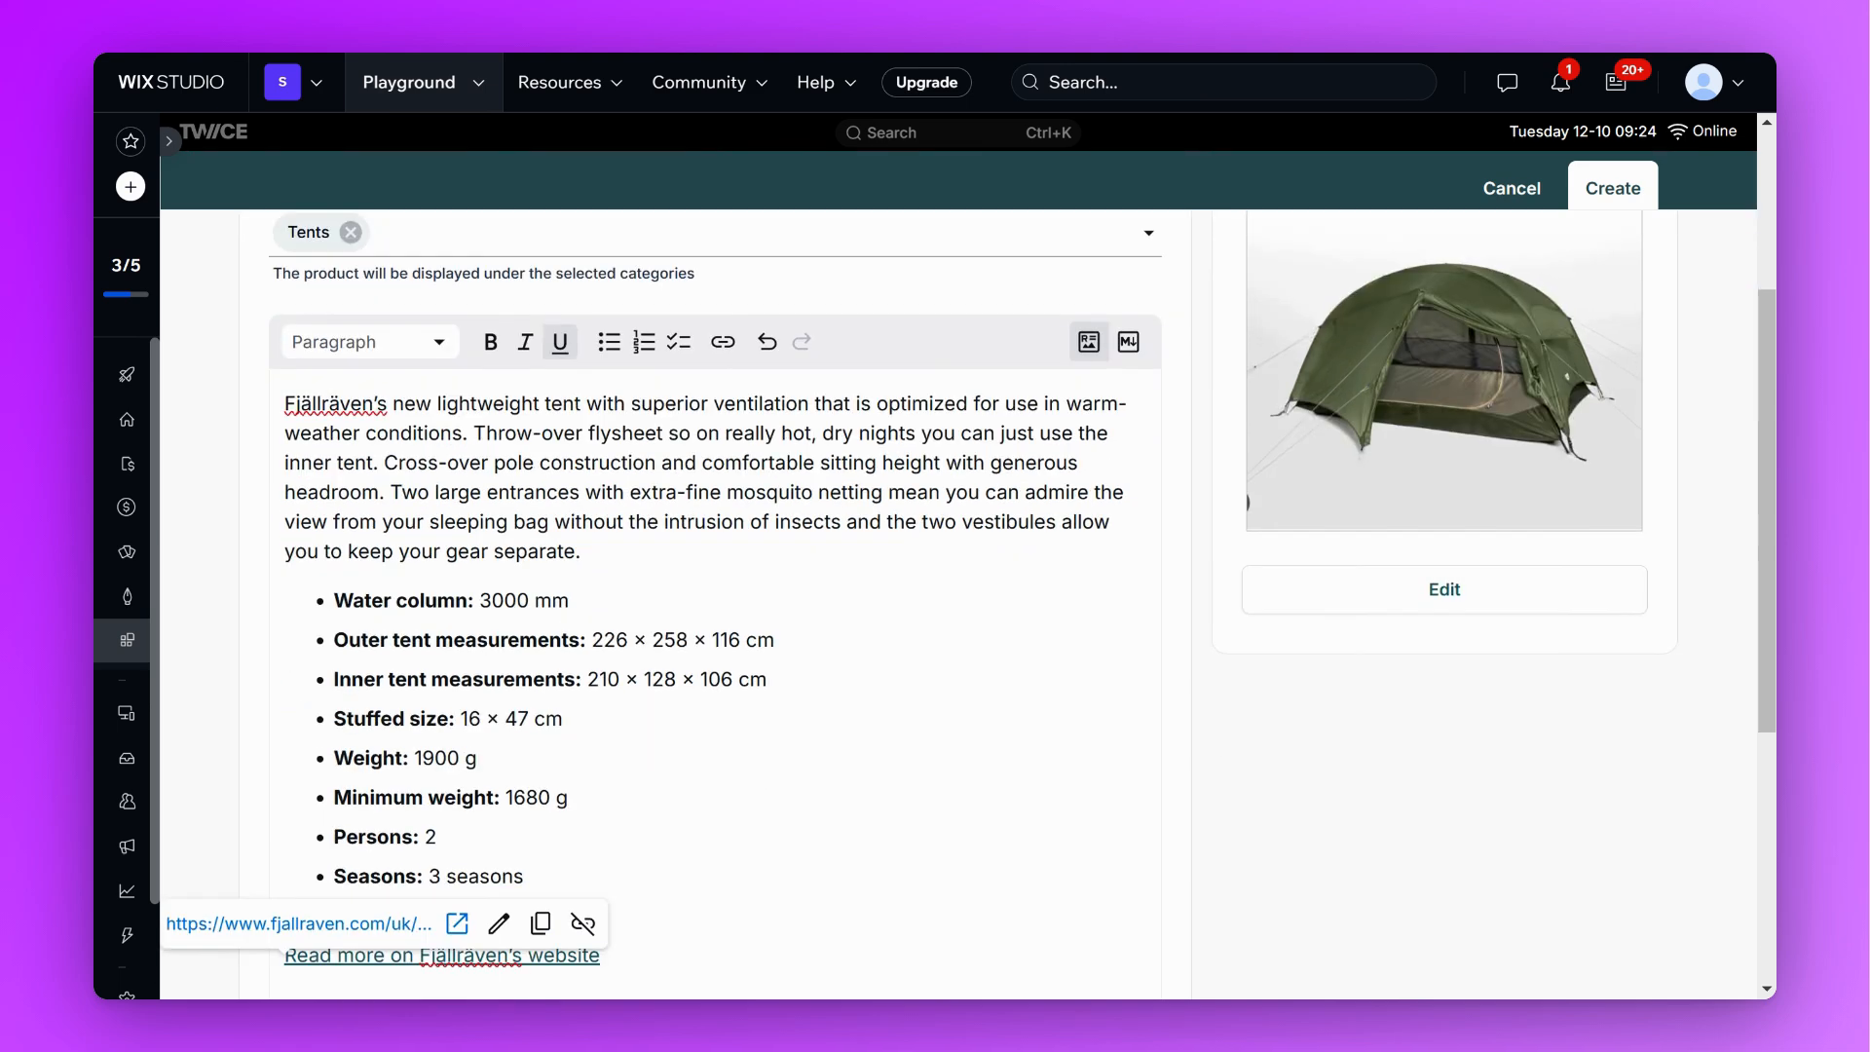
click(638, 823)
click(585, 763)
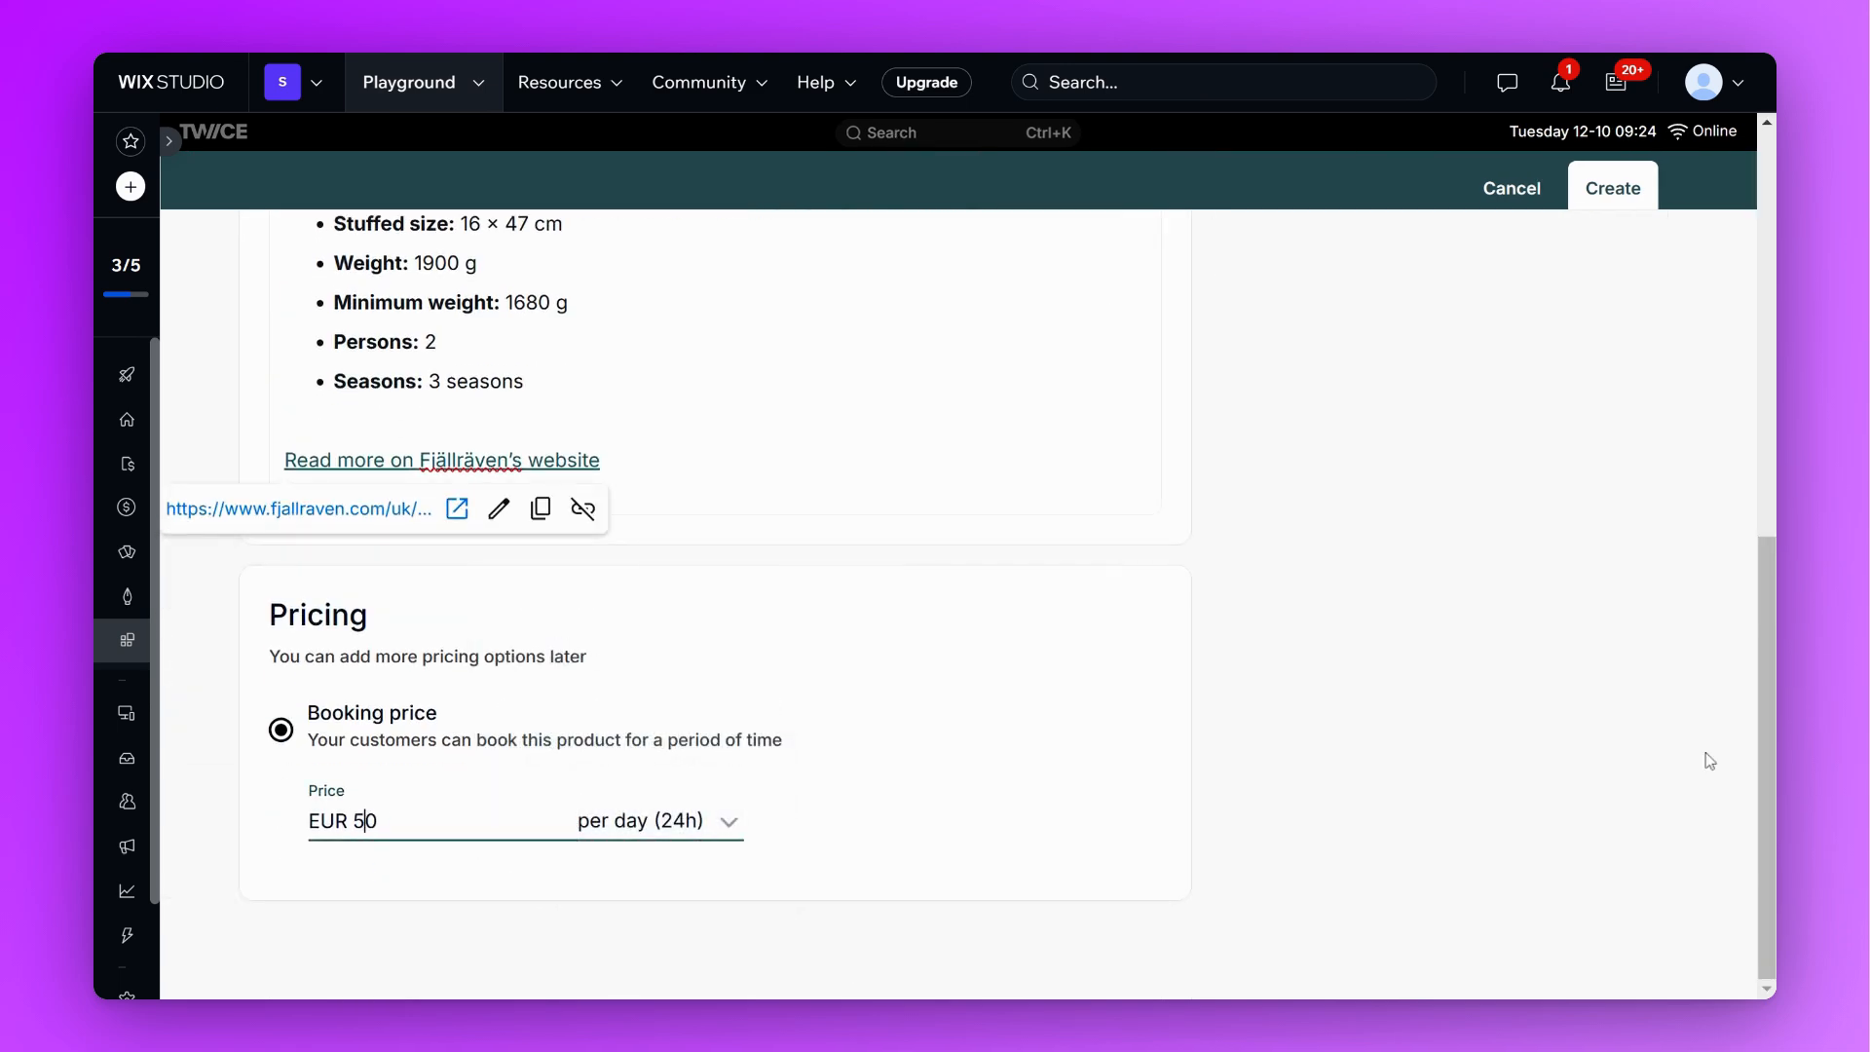
Create the product and set its status to Public
scroll(1511, 710, up, 10)
click(1646, 173)
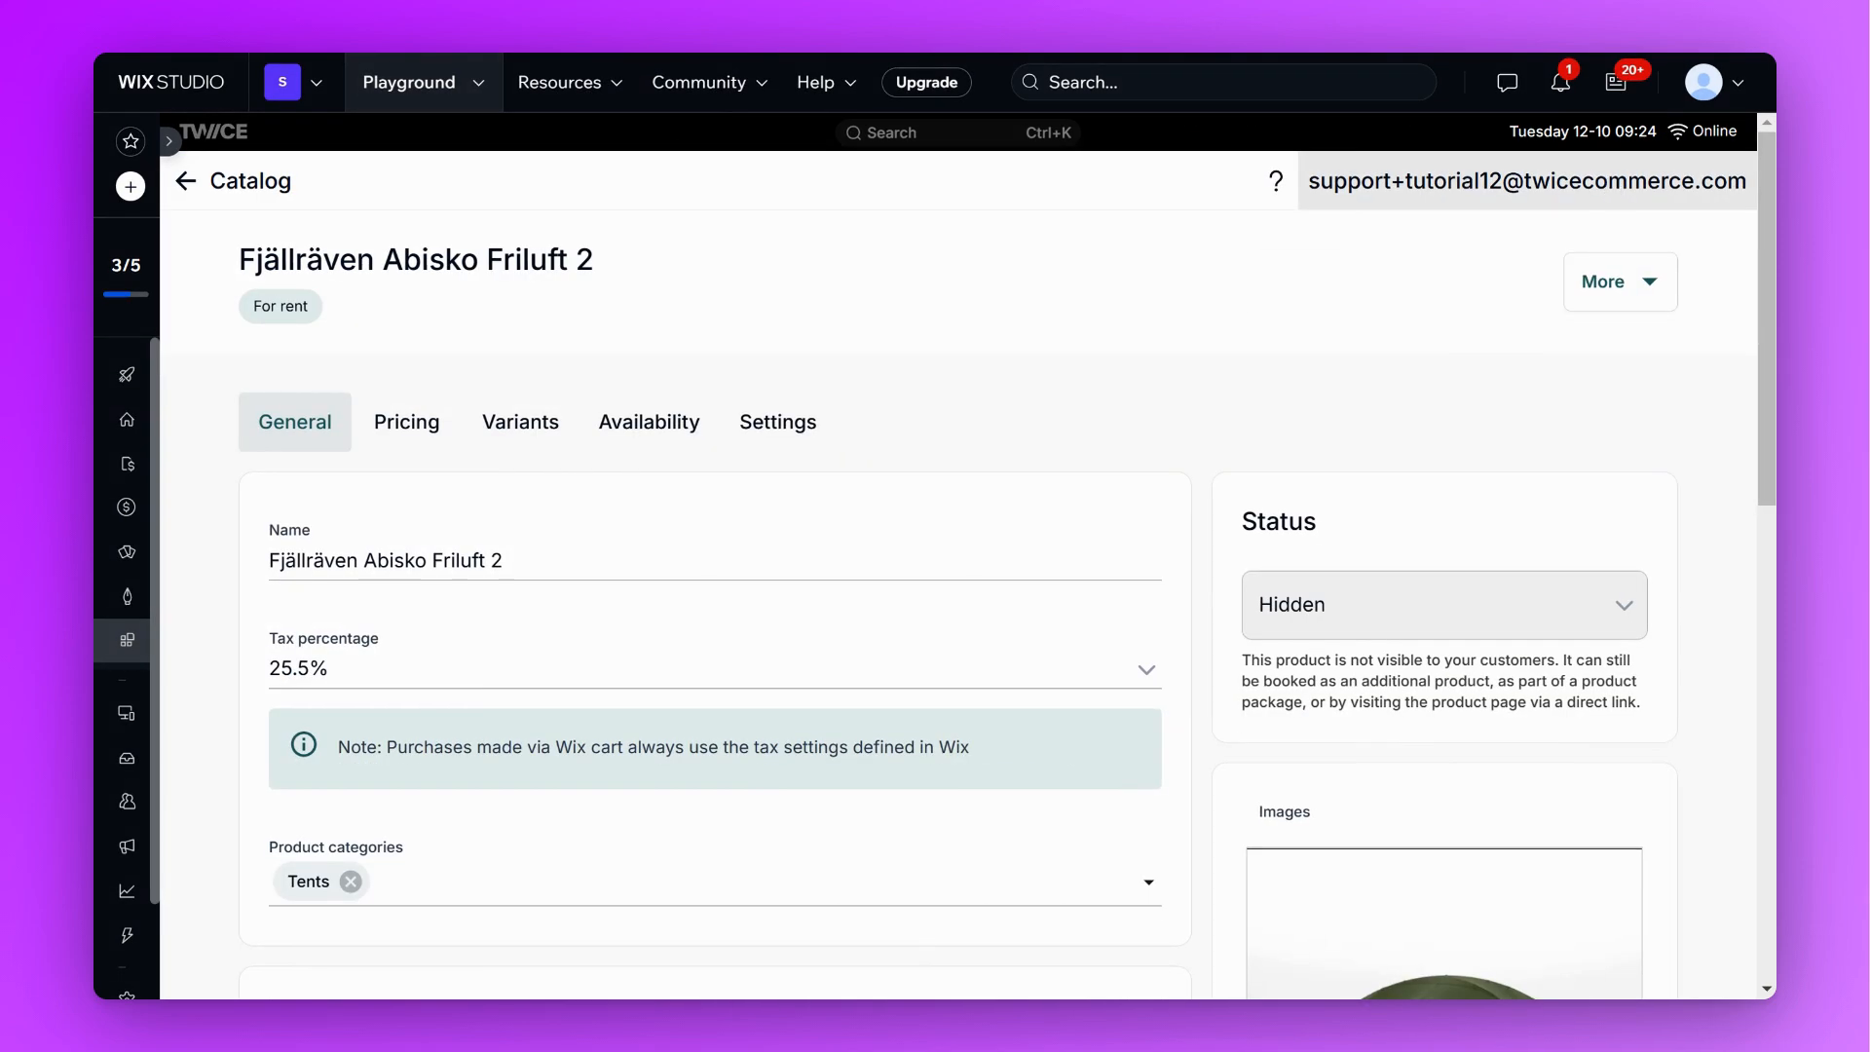
click(1578, 604)
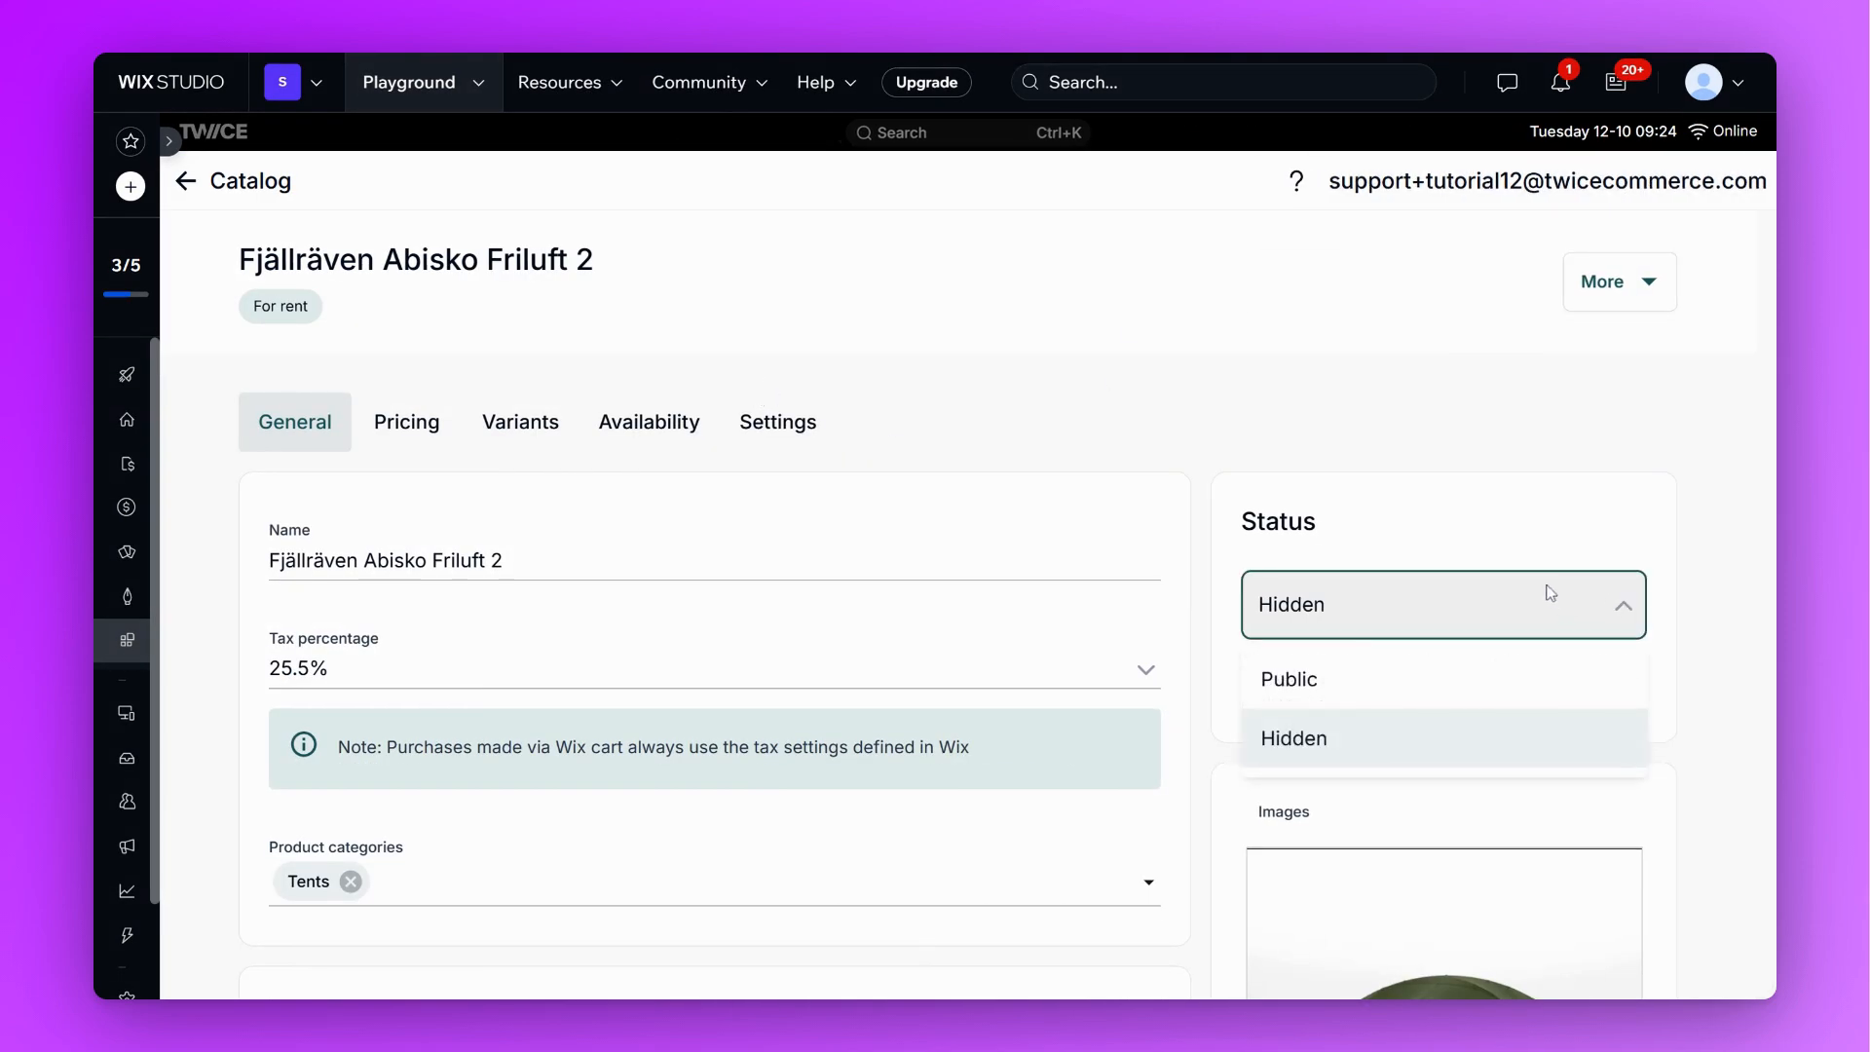
click(1410, 674)
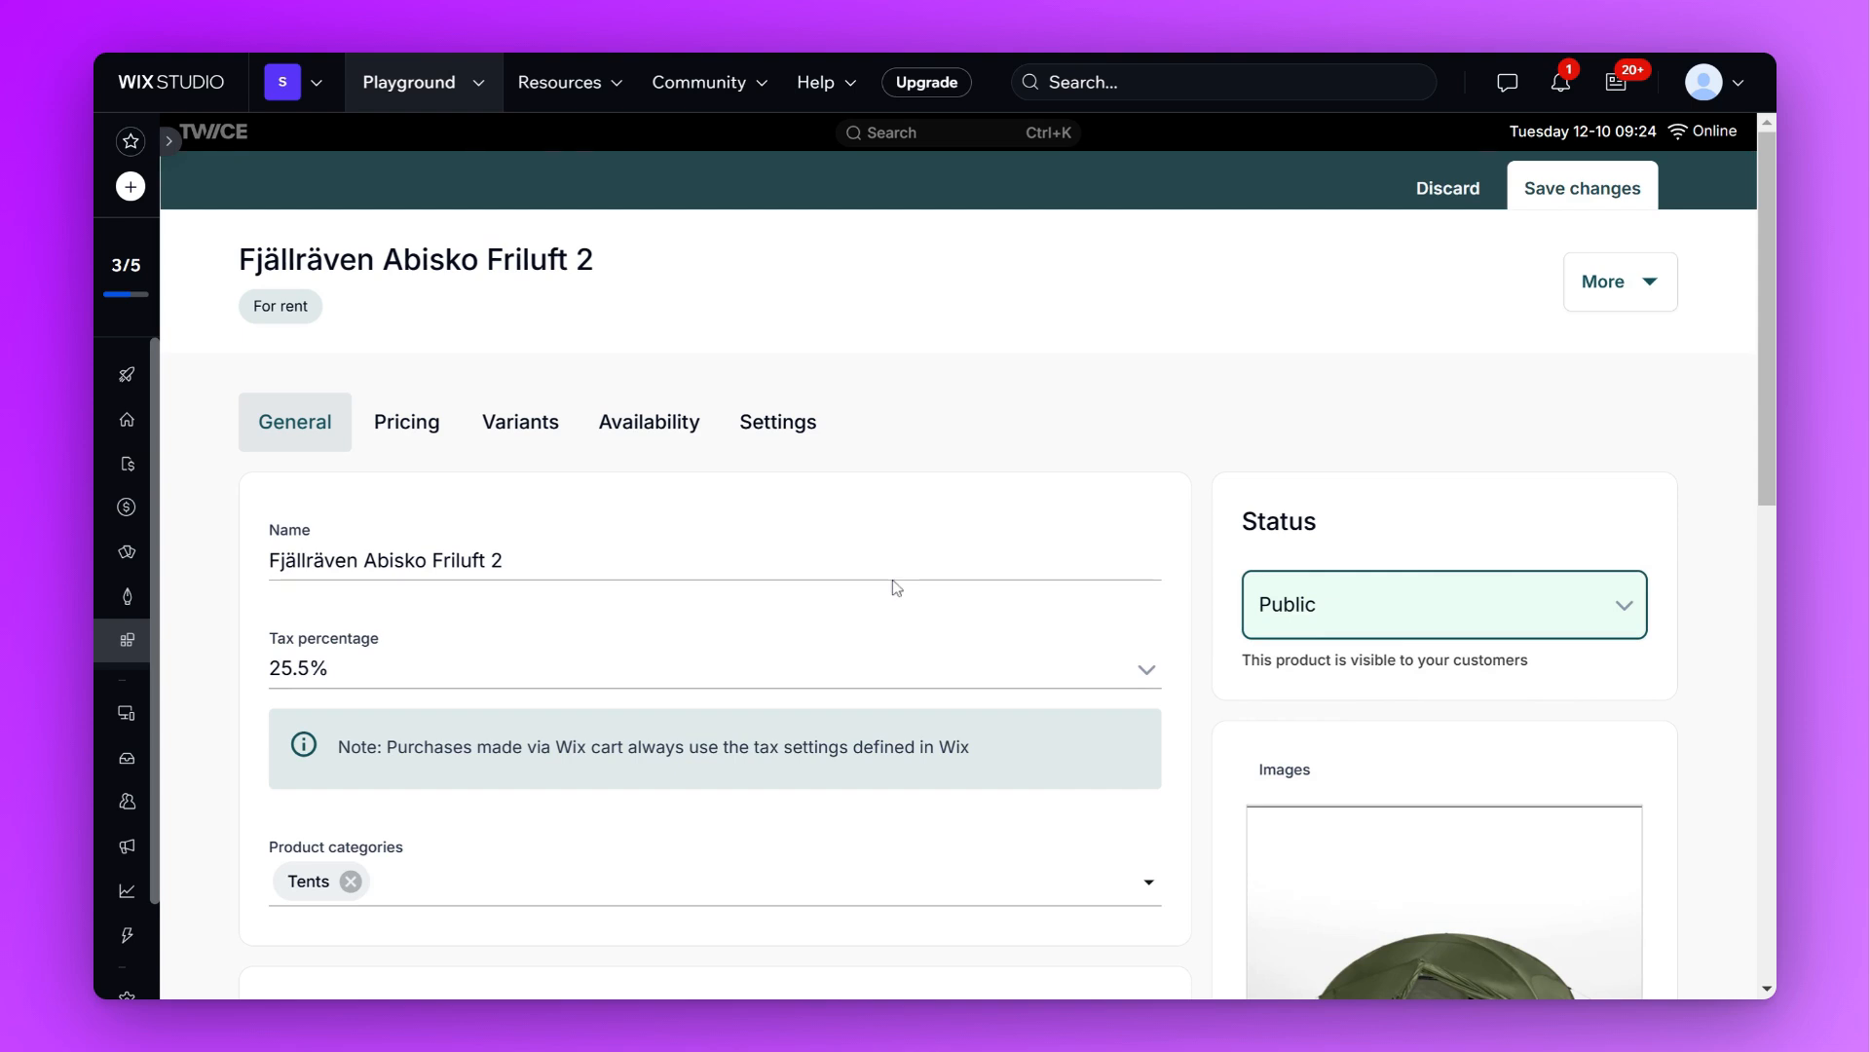
Add a 2-week row to the product's booking price table and set its price to EUR 550
scroll(897, 587, down, 1)
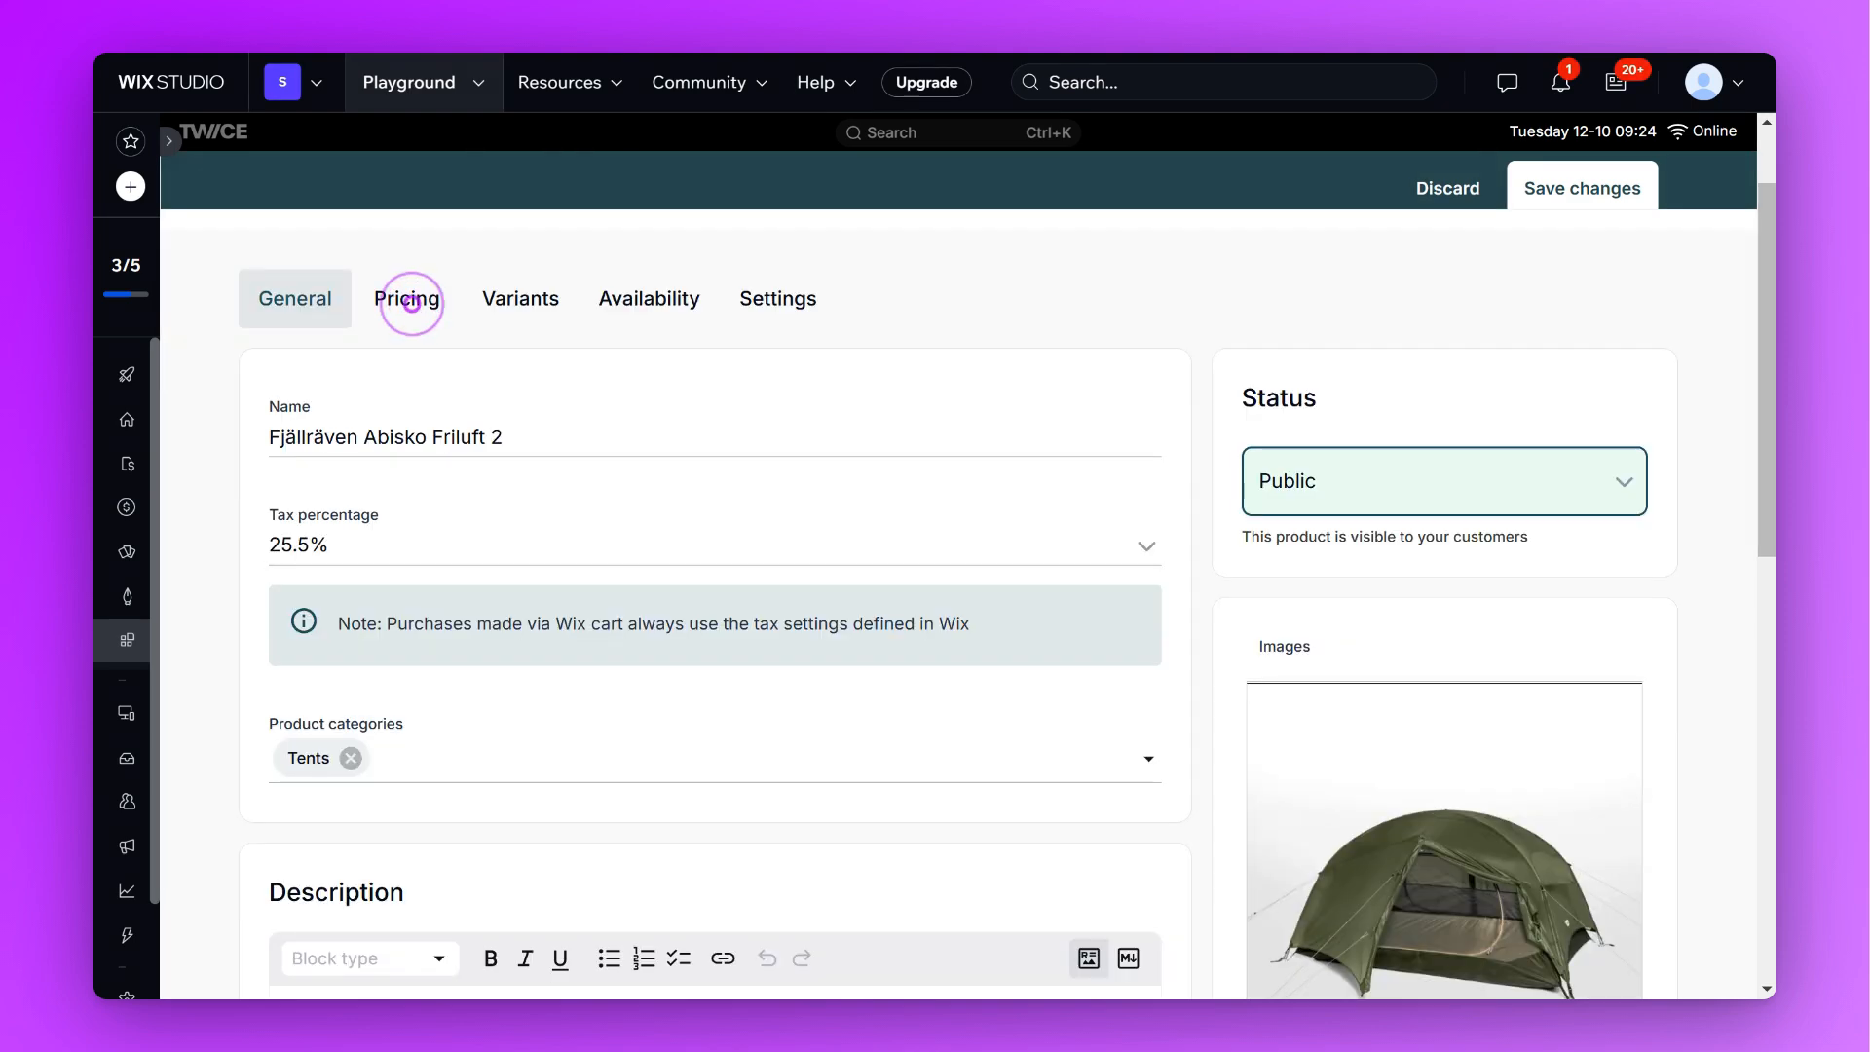
click(413, 304)
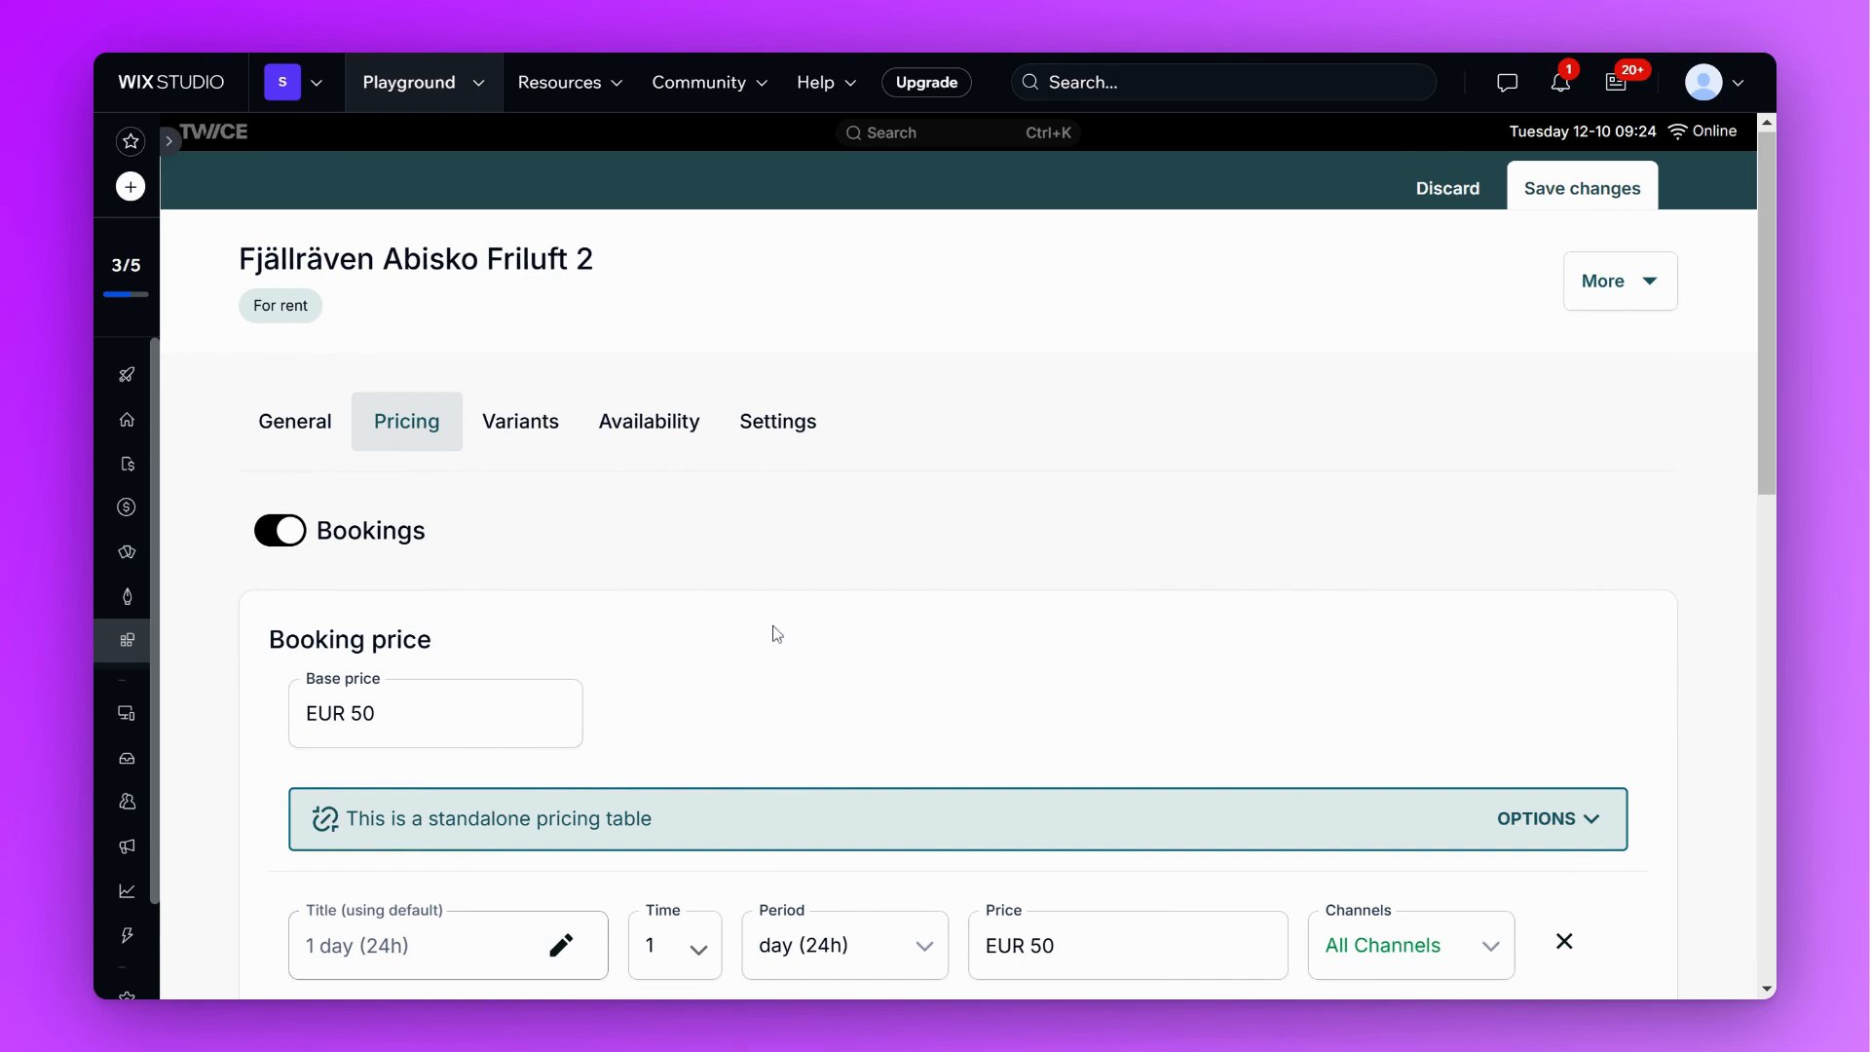
scroll(1074, 532, down, 7)
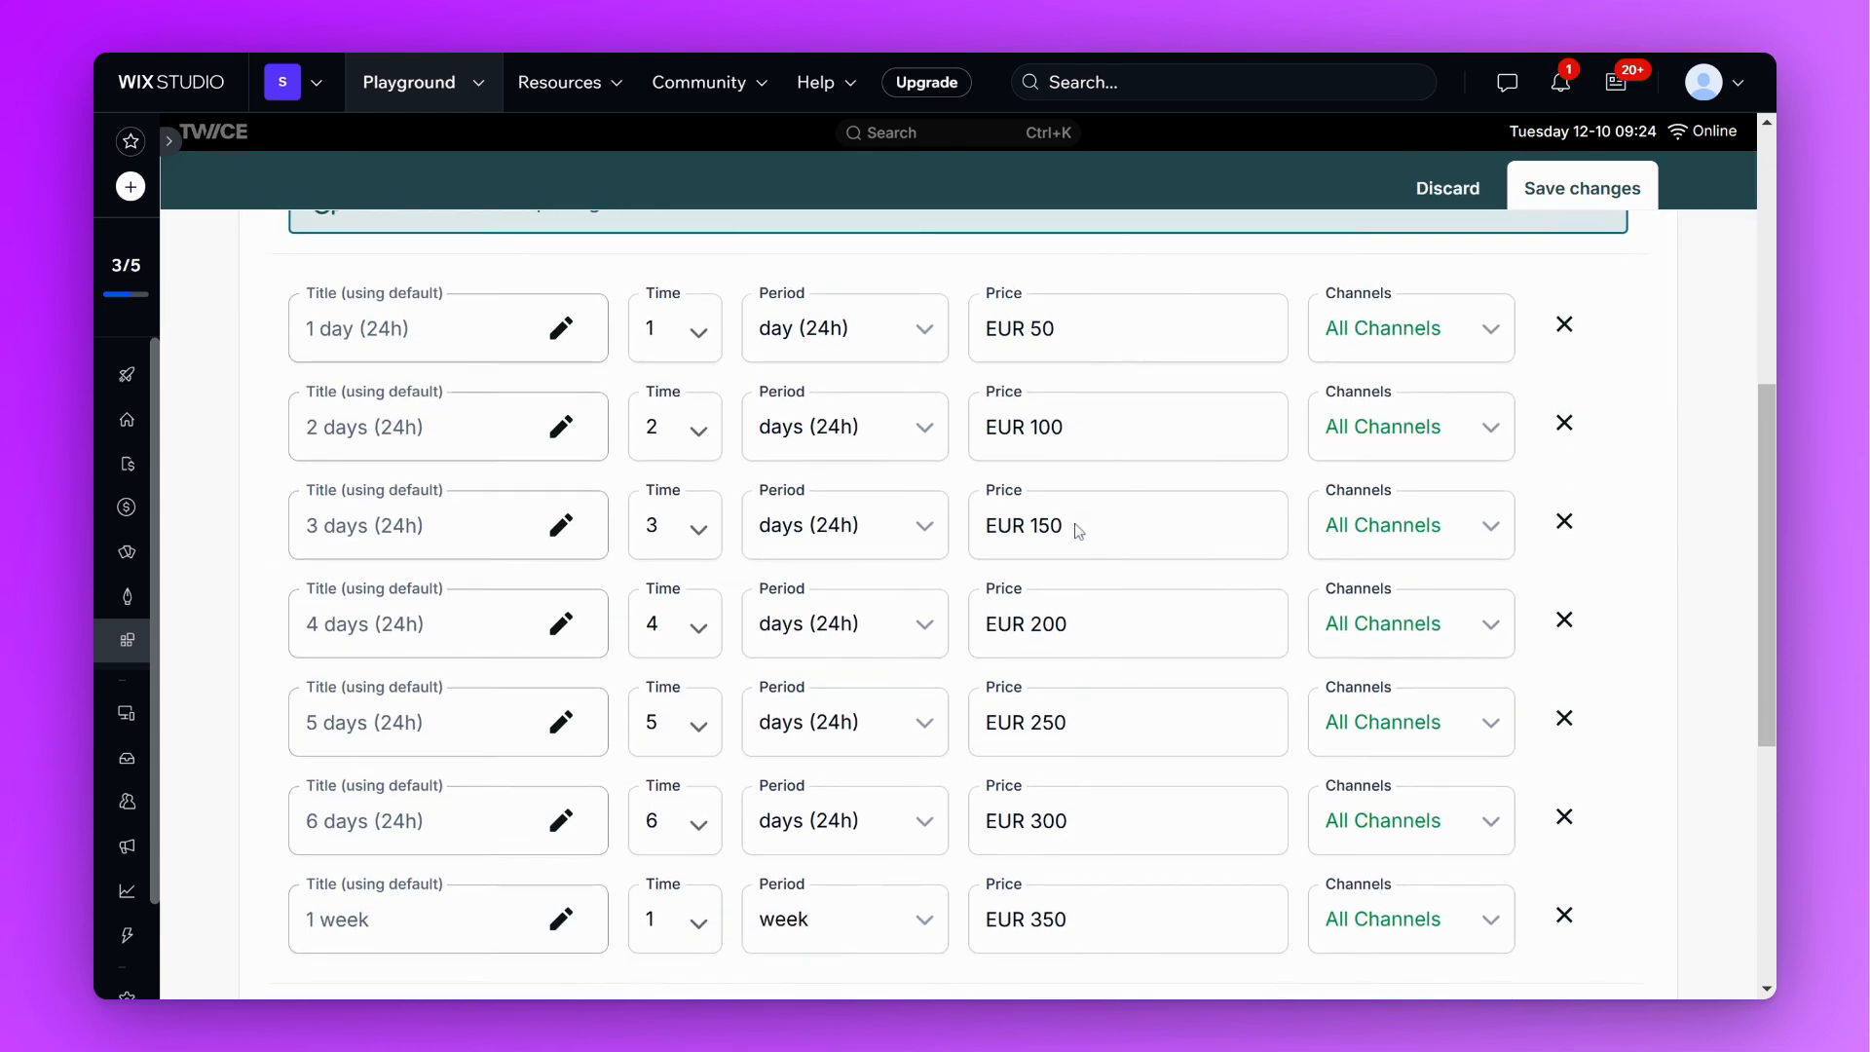
click(581, 794)
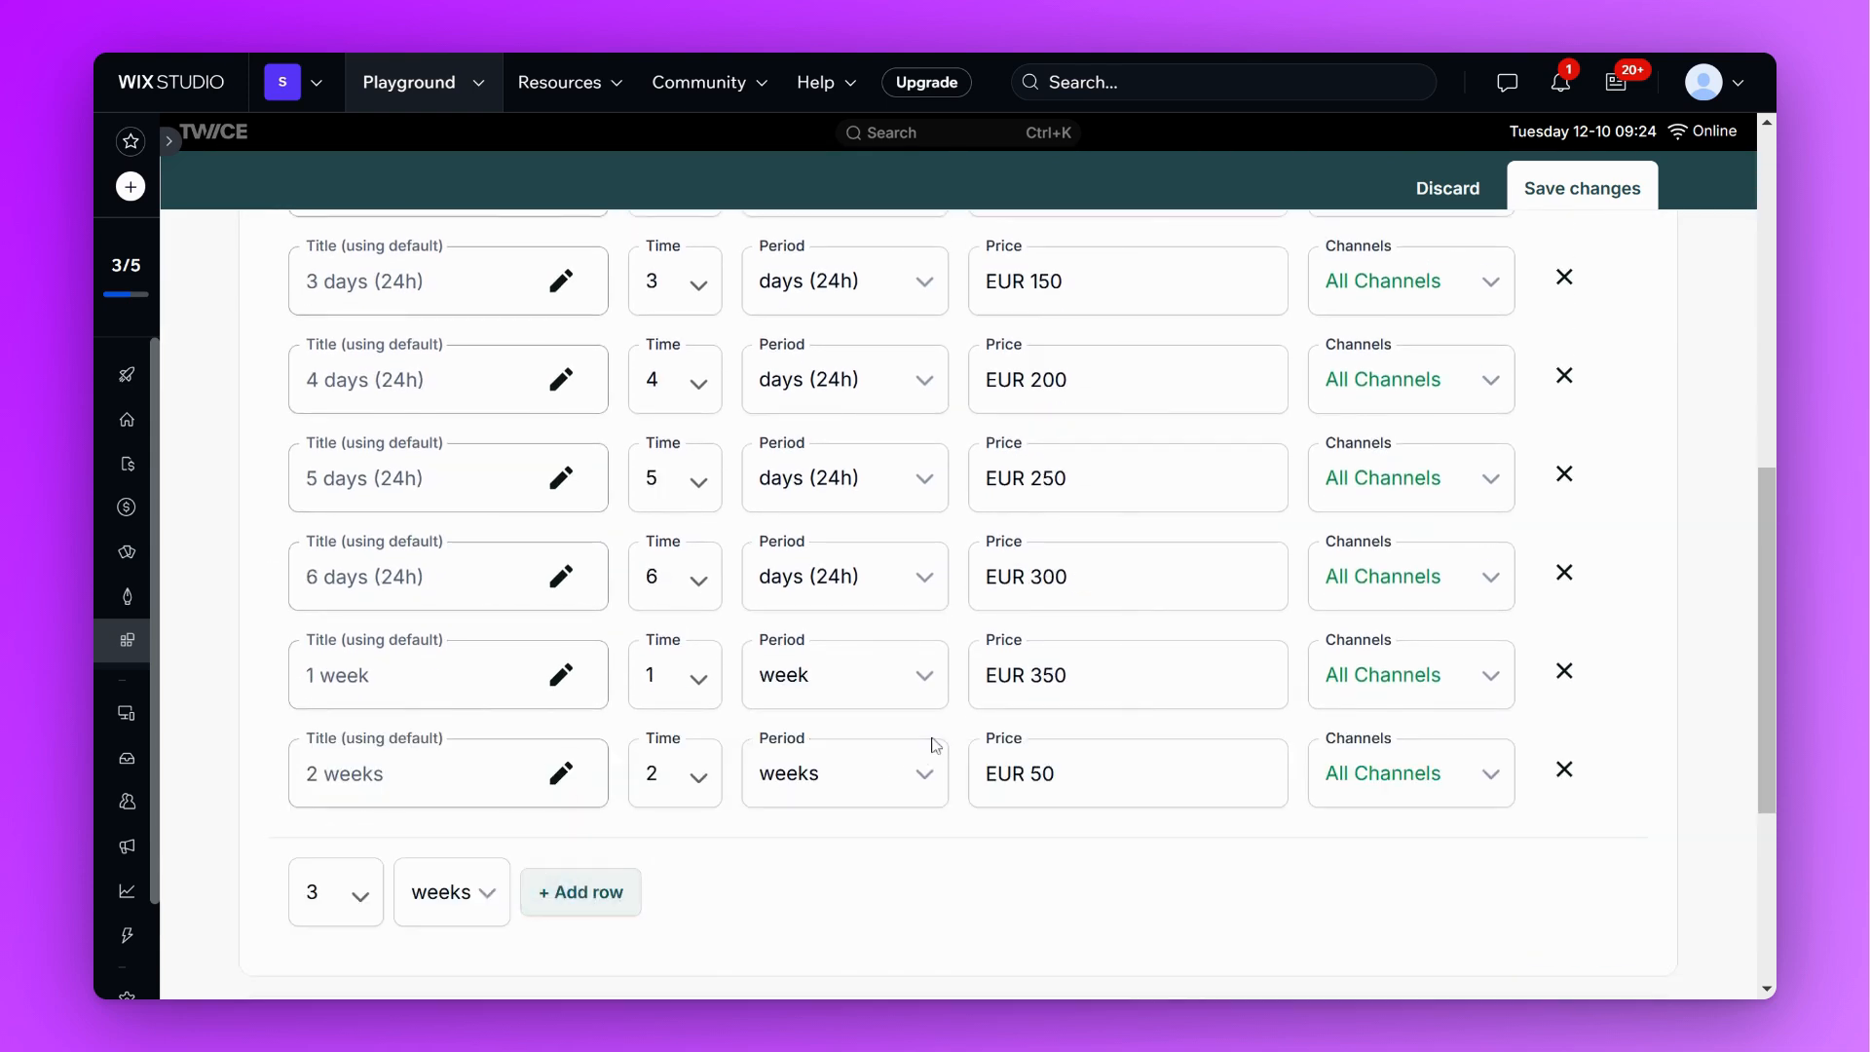
click(1049, 774)
text(5)
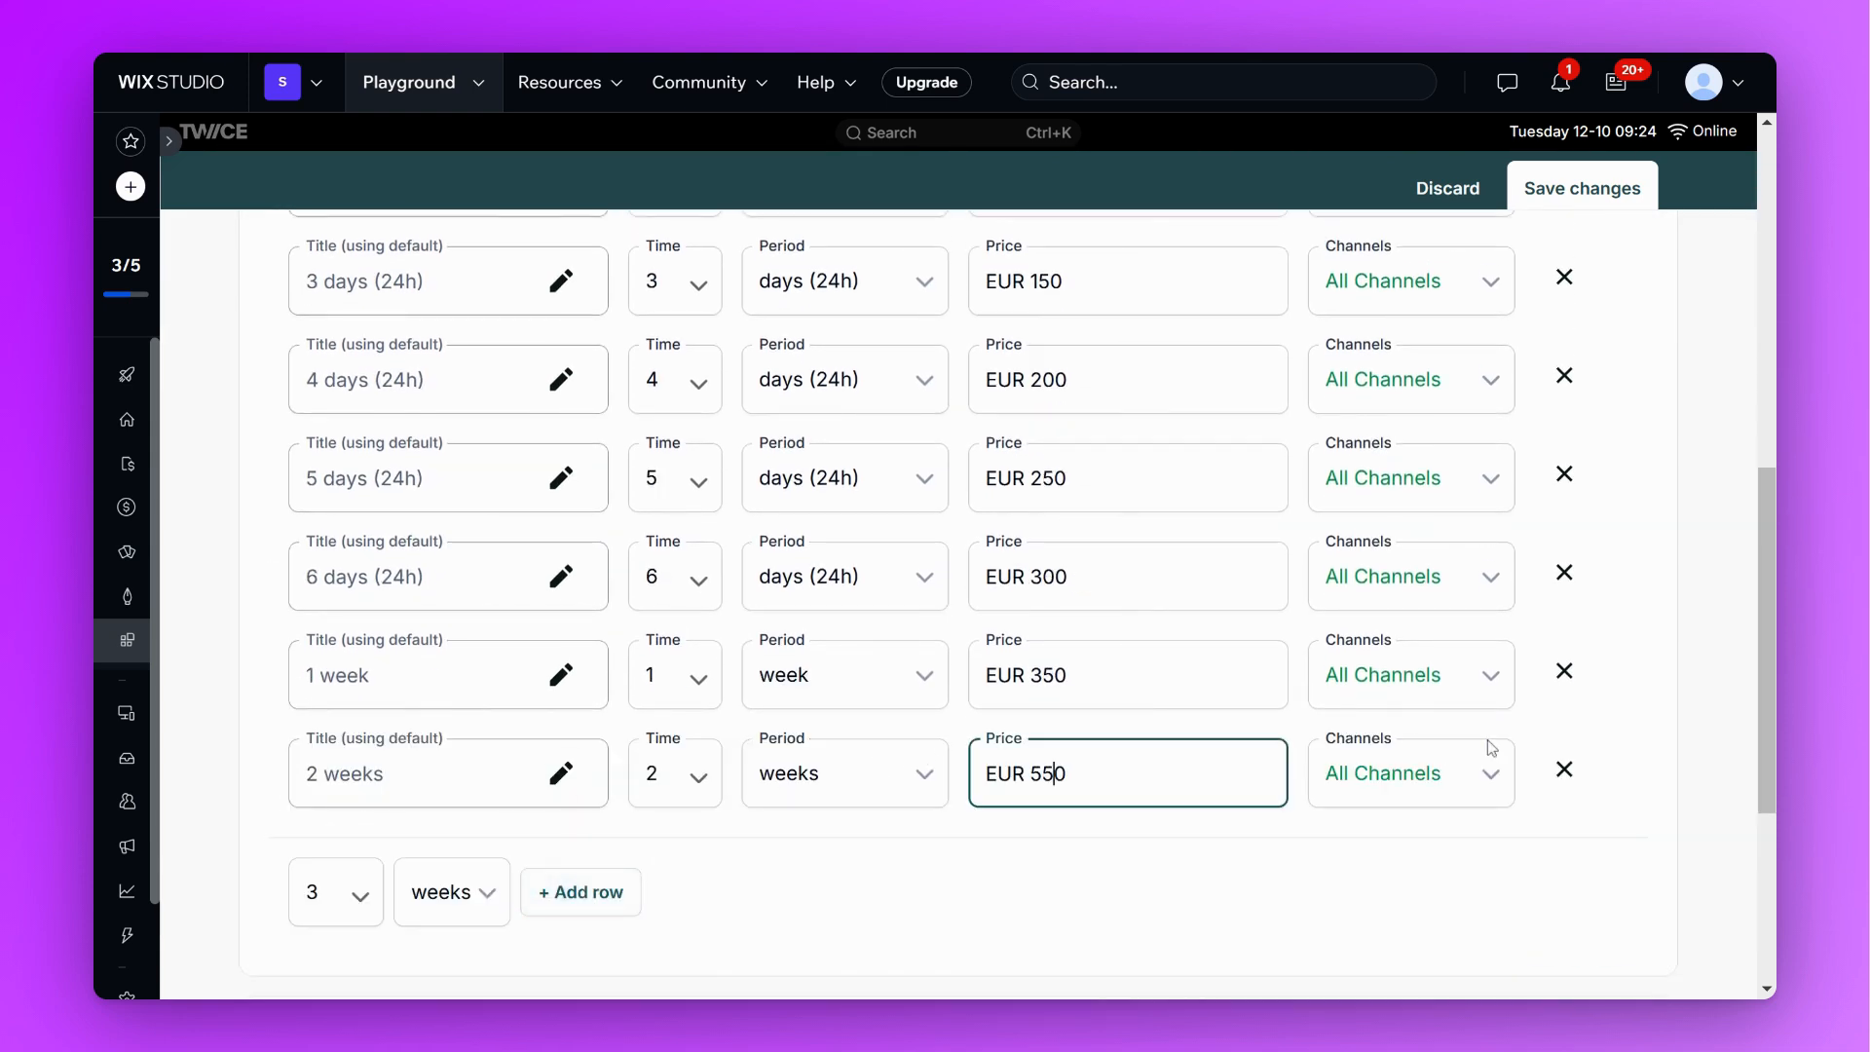
Add the tent to inventory with 5 individually tracked items under the SKU FJ-LL-VE-1 and automatically generated item codes
scroll(880, 680, up, 6)
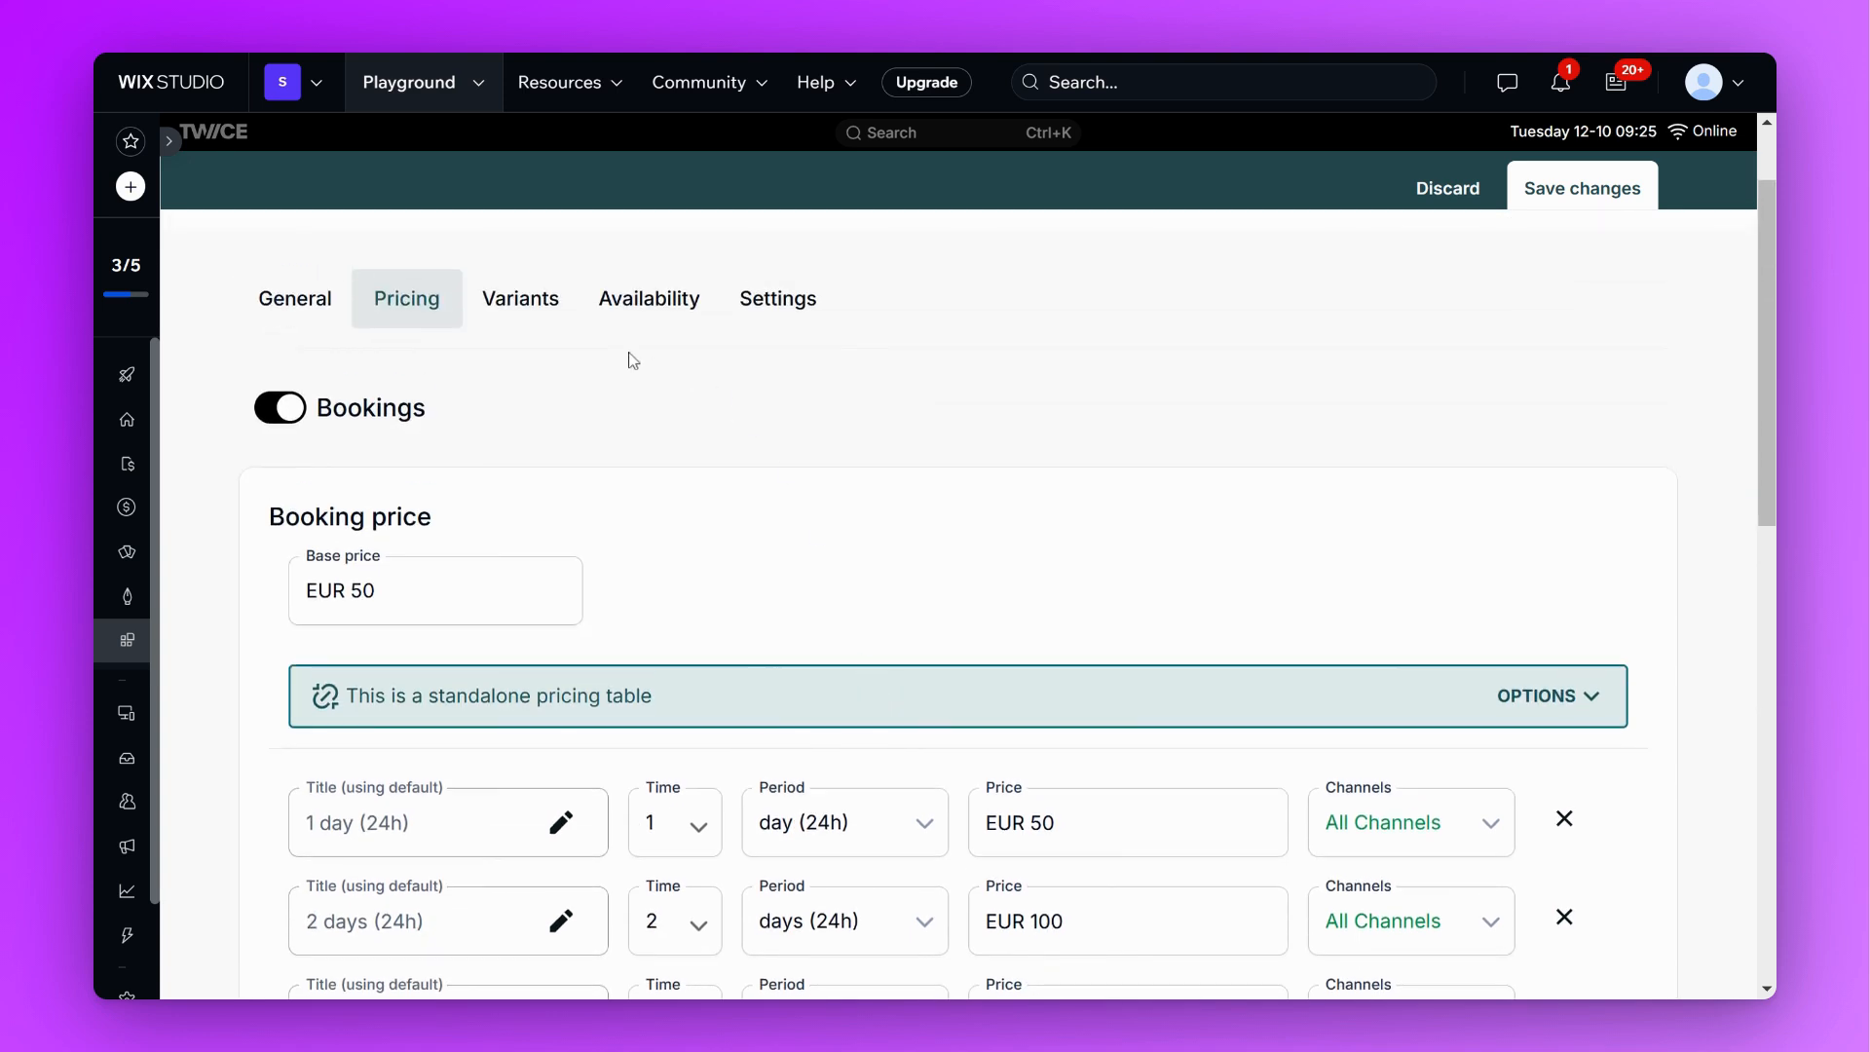
click(604, 304)
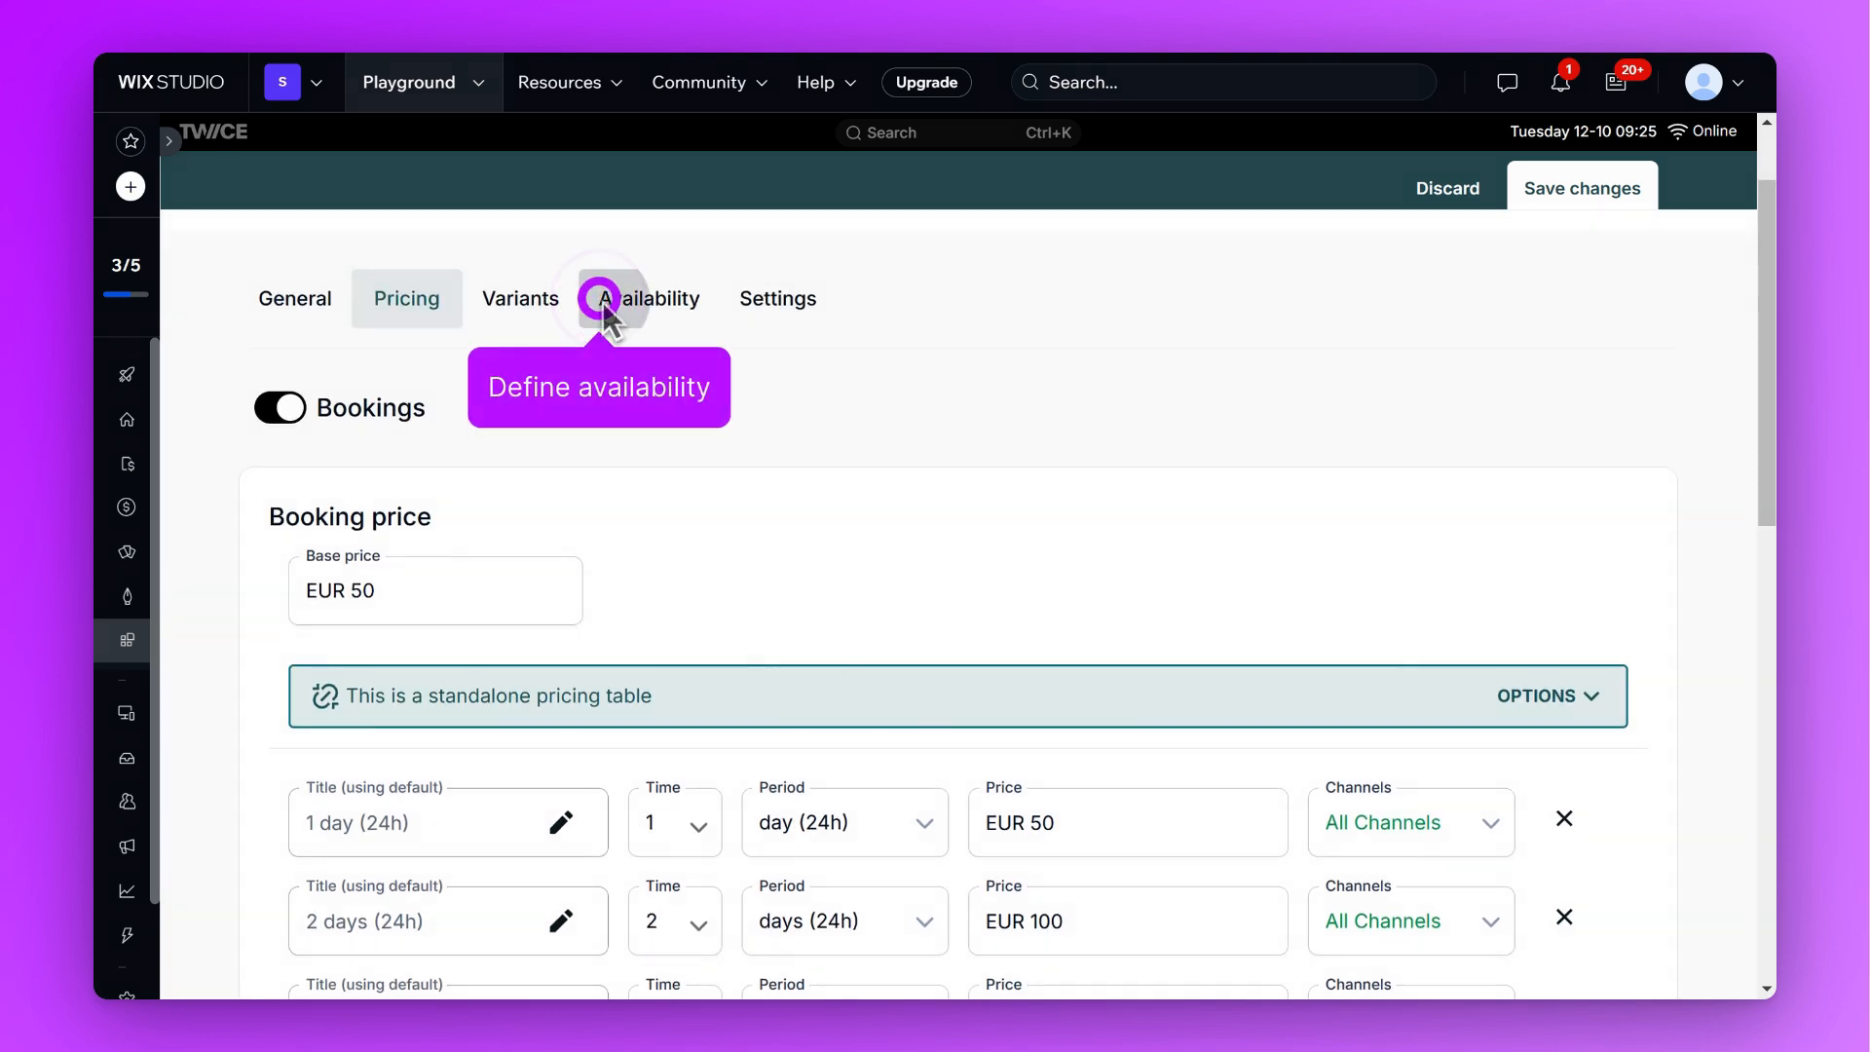
click(397, 643)
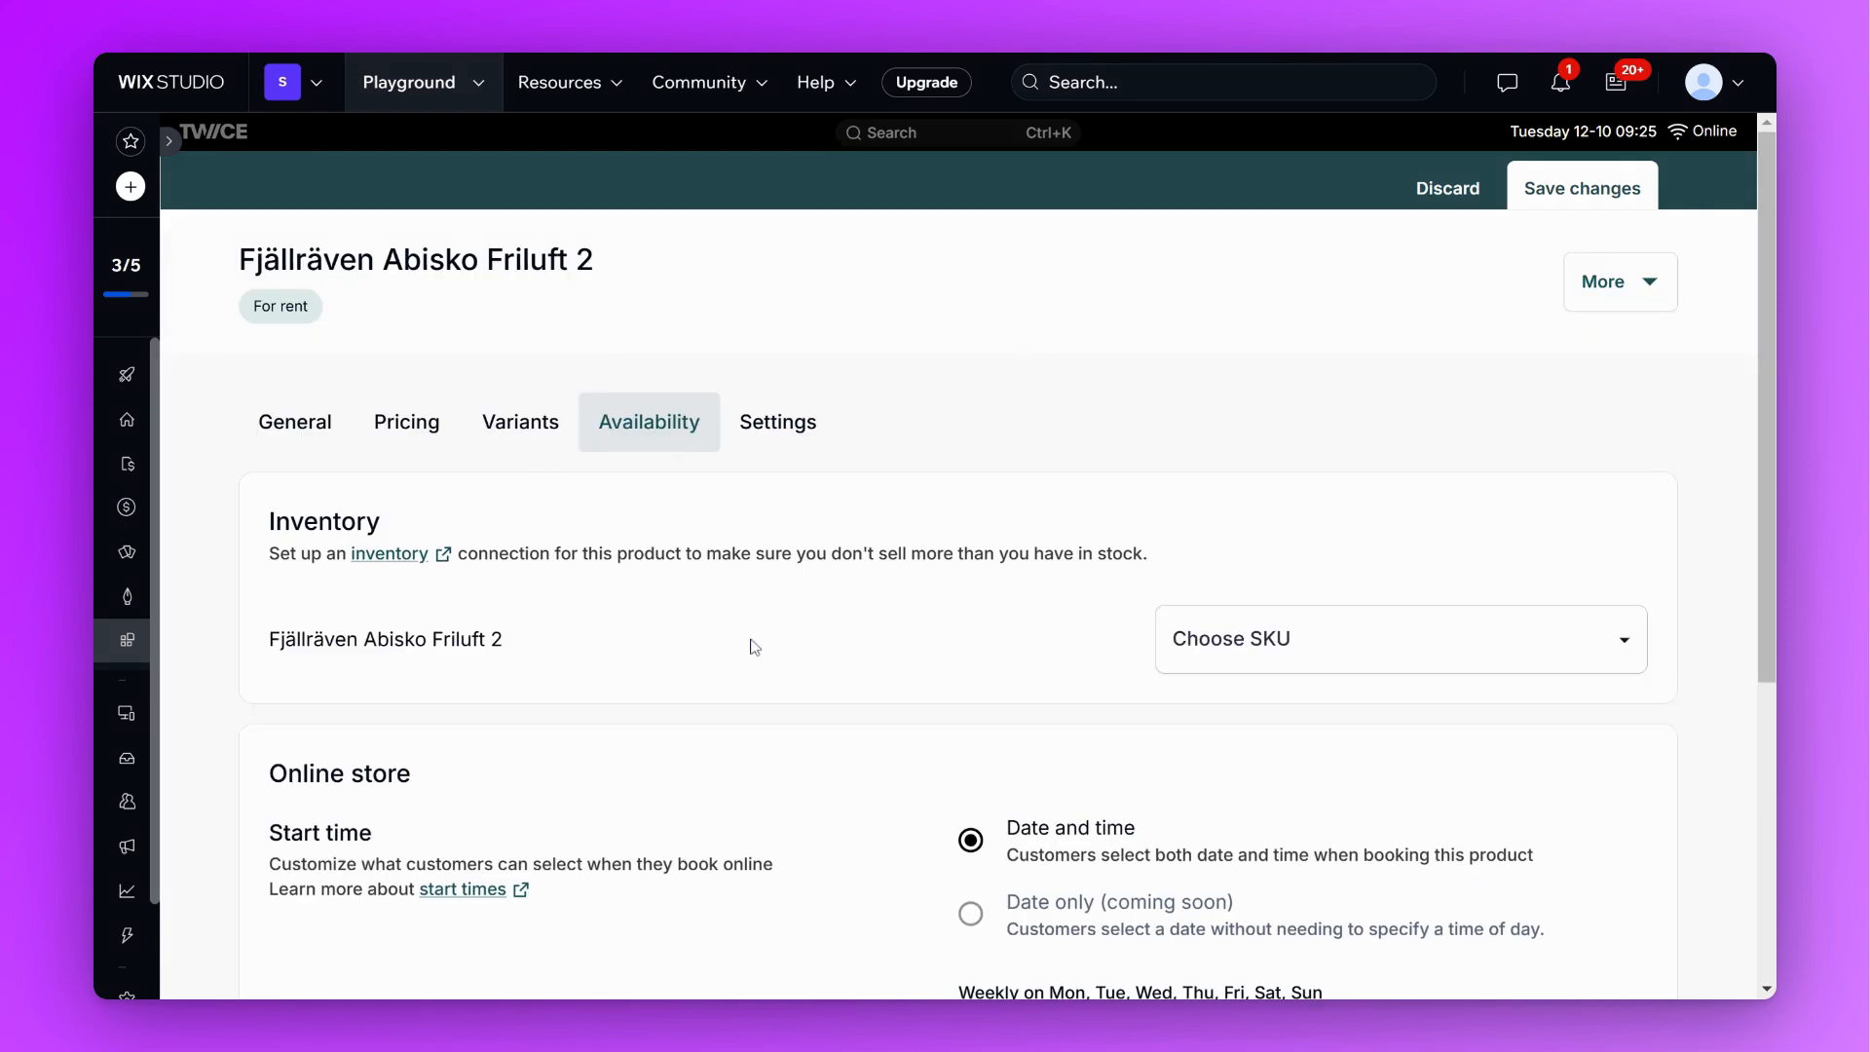
click(1306, 639)
click(1312, 334)
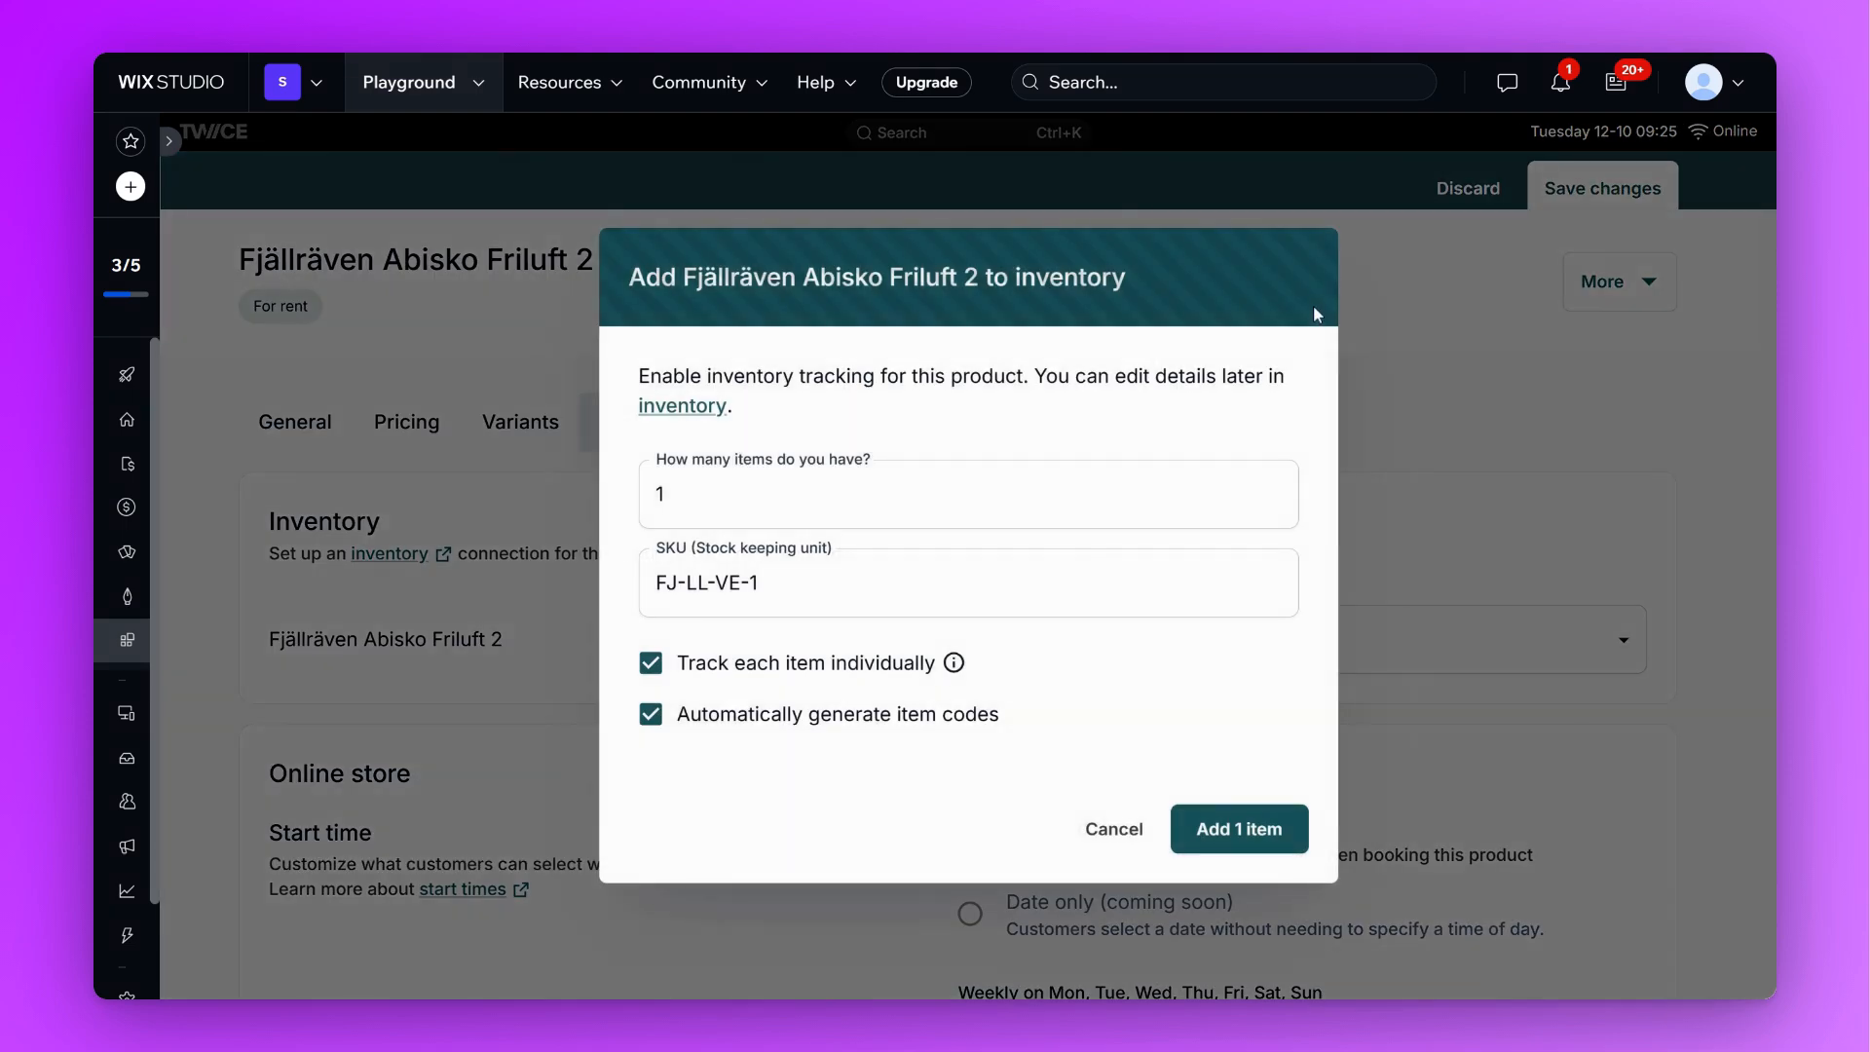
click(825, 477)
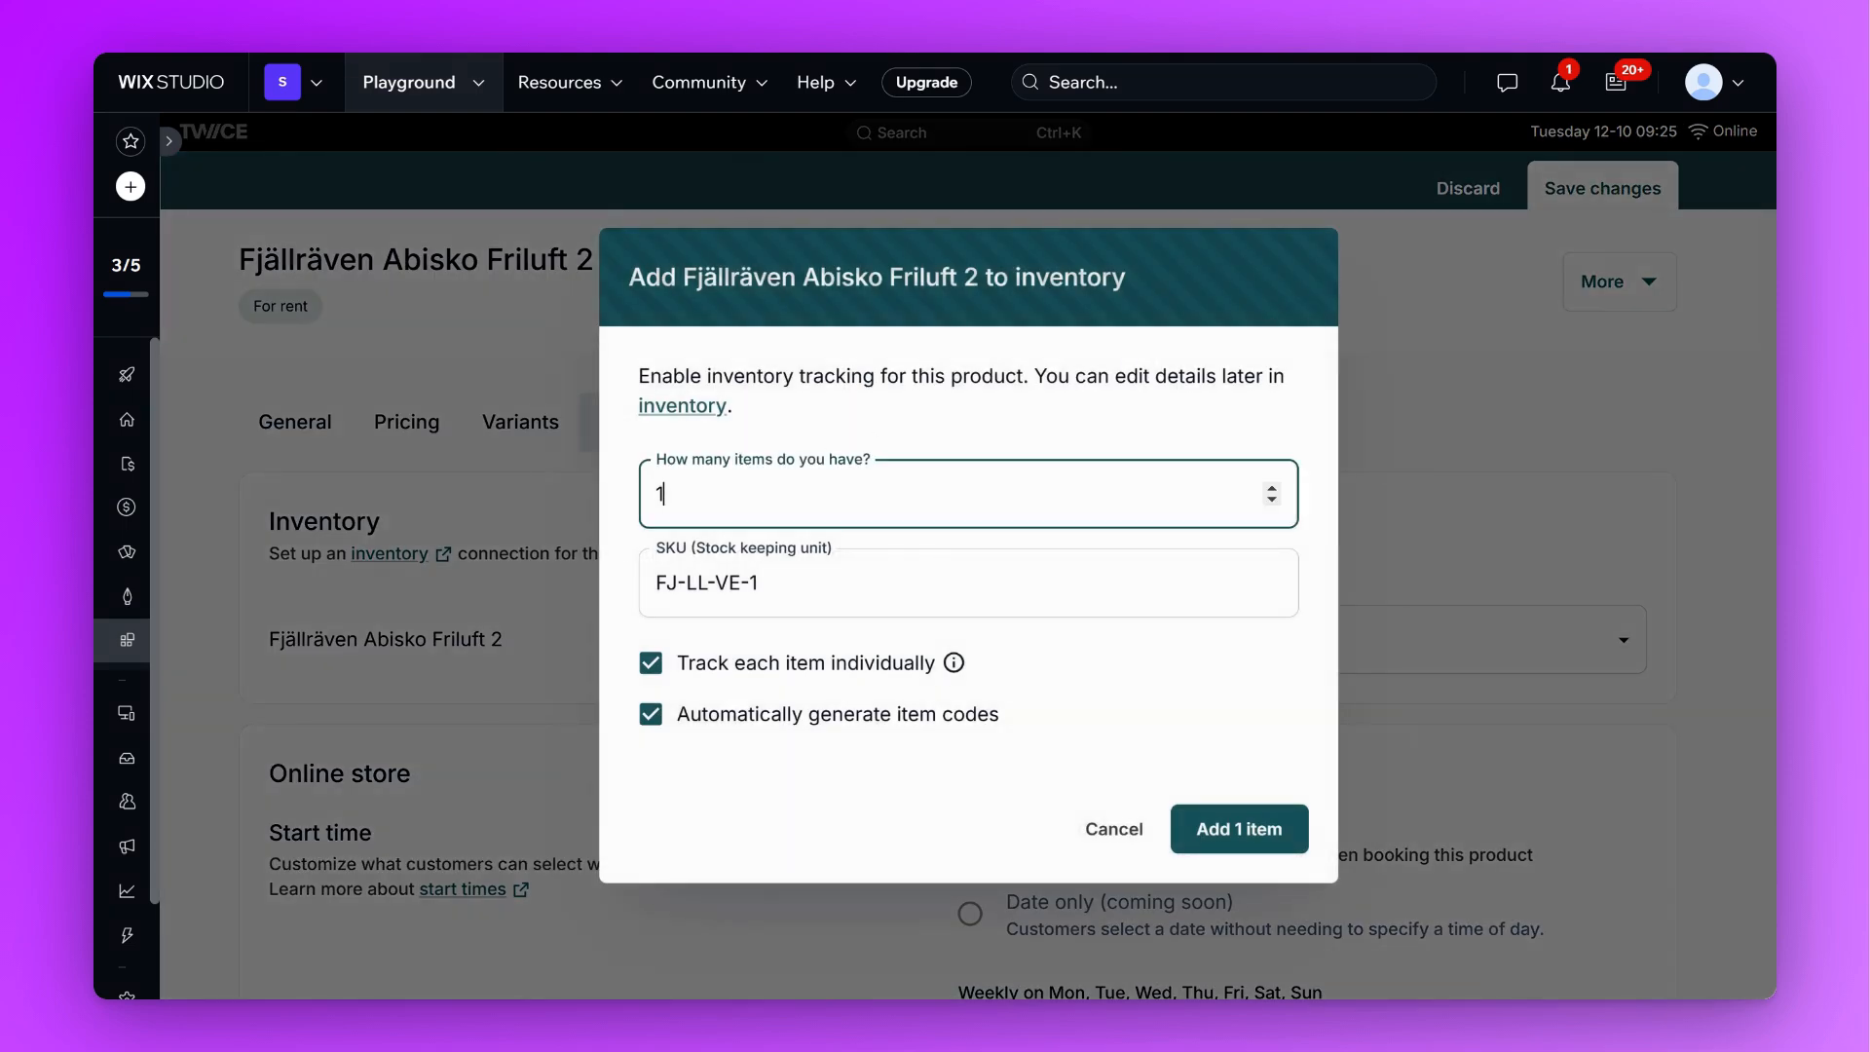
key(BackSpace)
text(5)
click(1224, 850)
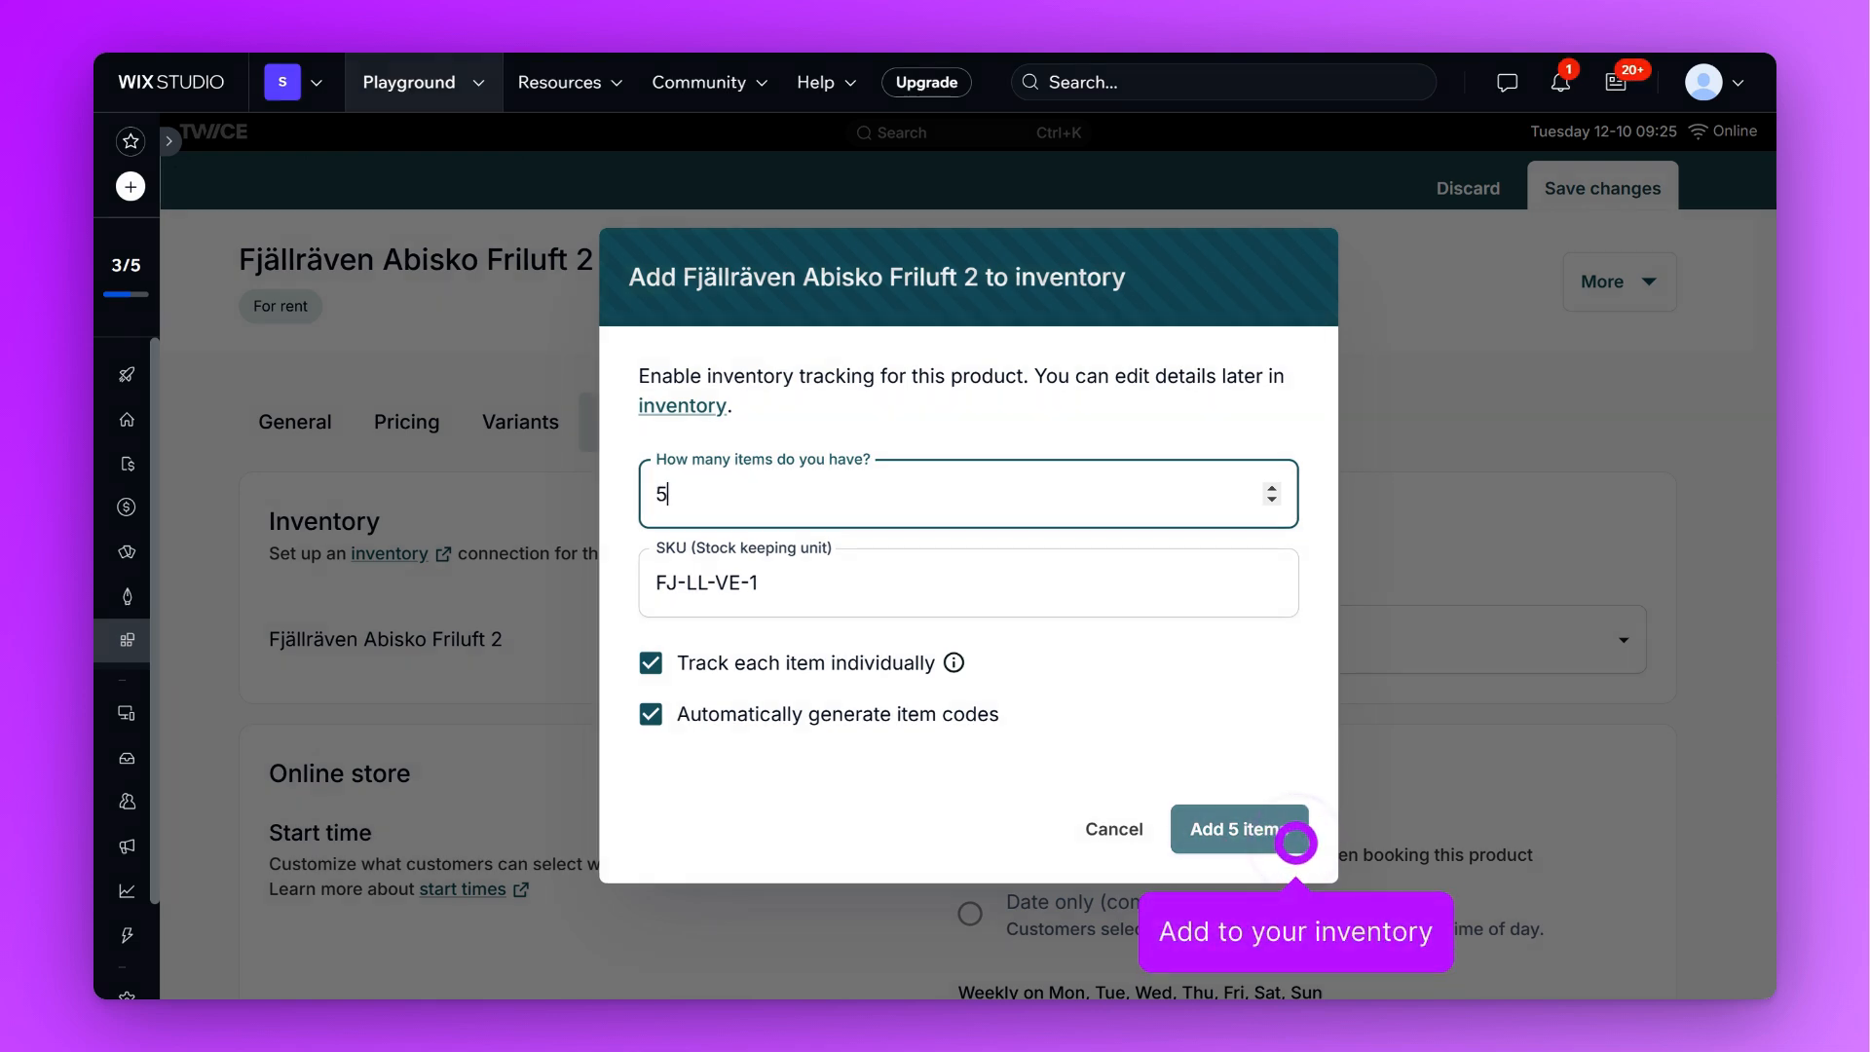
click(1296, 840)
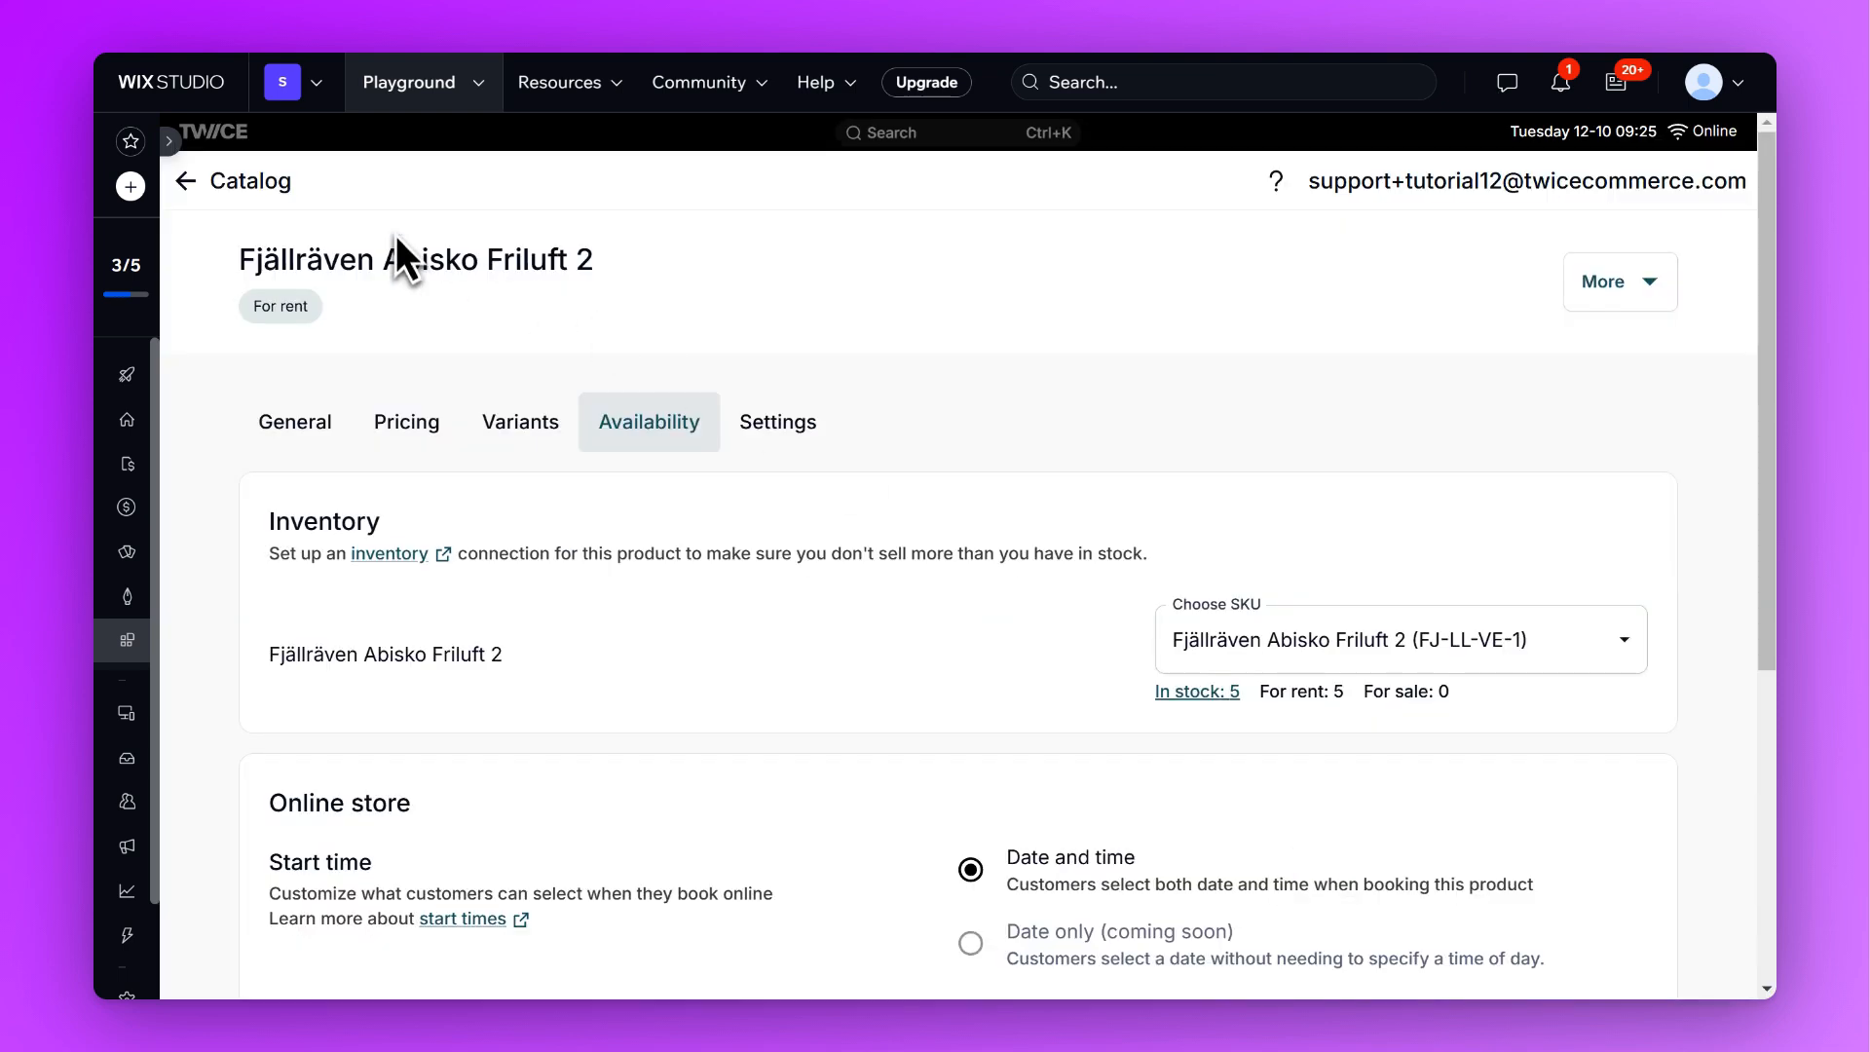
In the account's business details, set the business name to RENT-GEAR and fill in the business ID
click(224, 191)
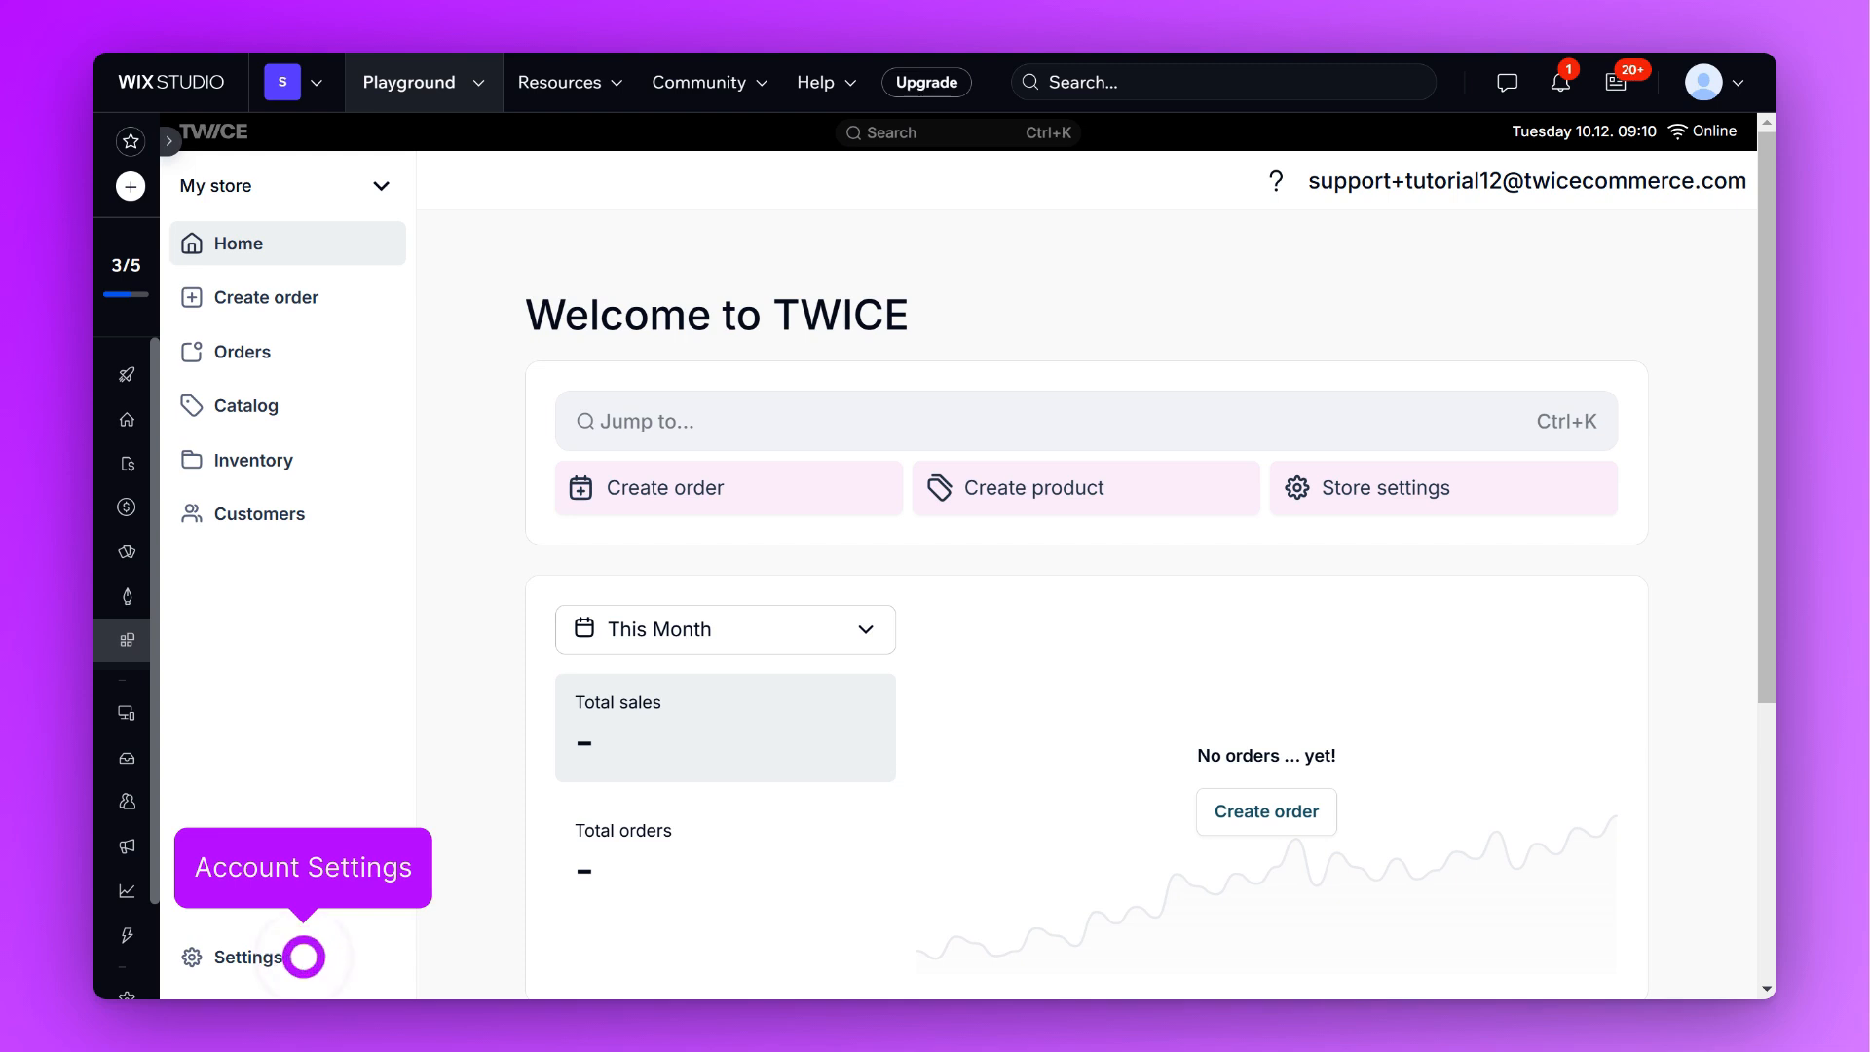
click(304, 956)
text(RENT-GEAR)
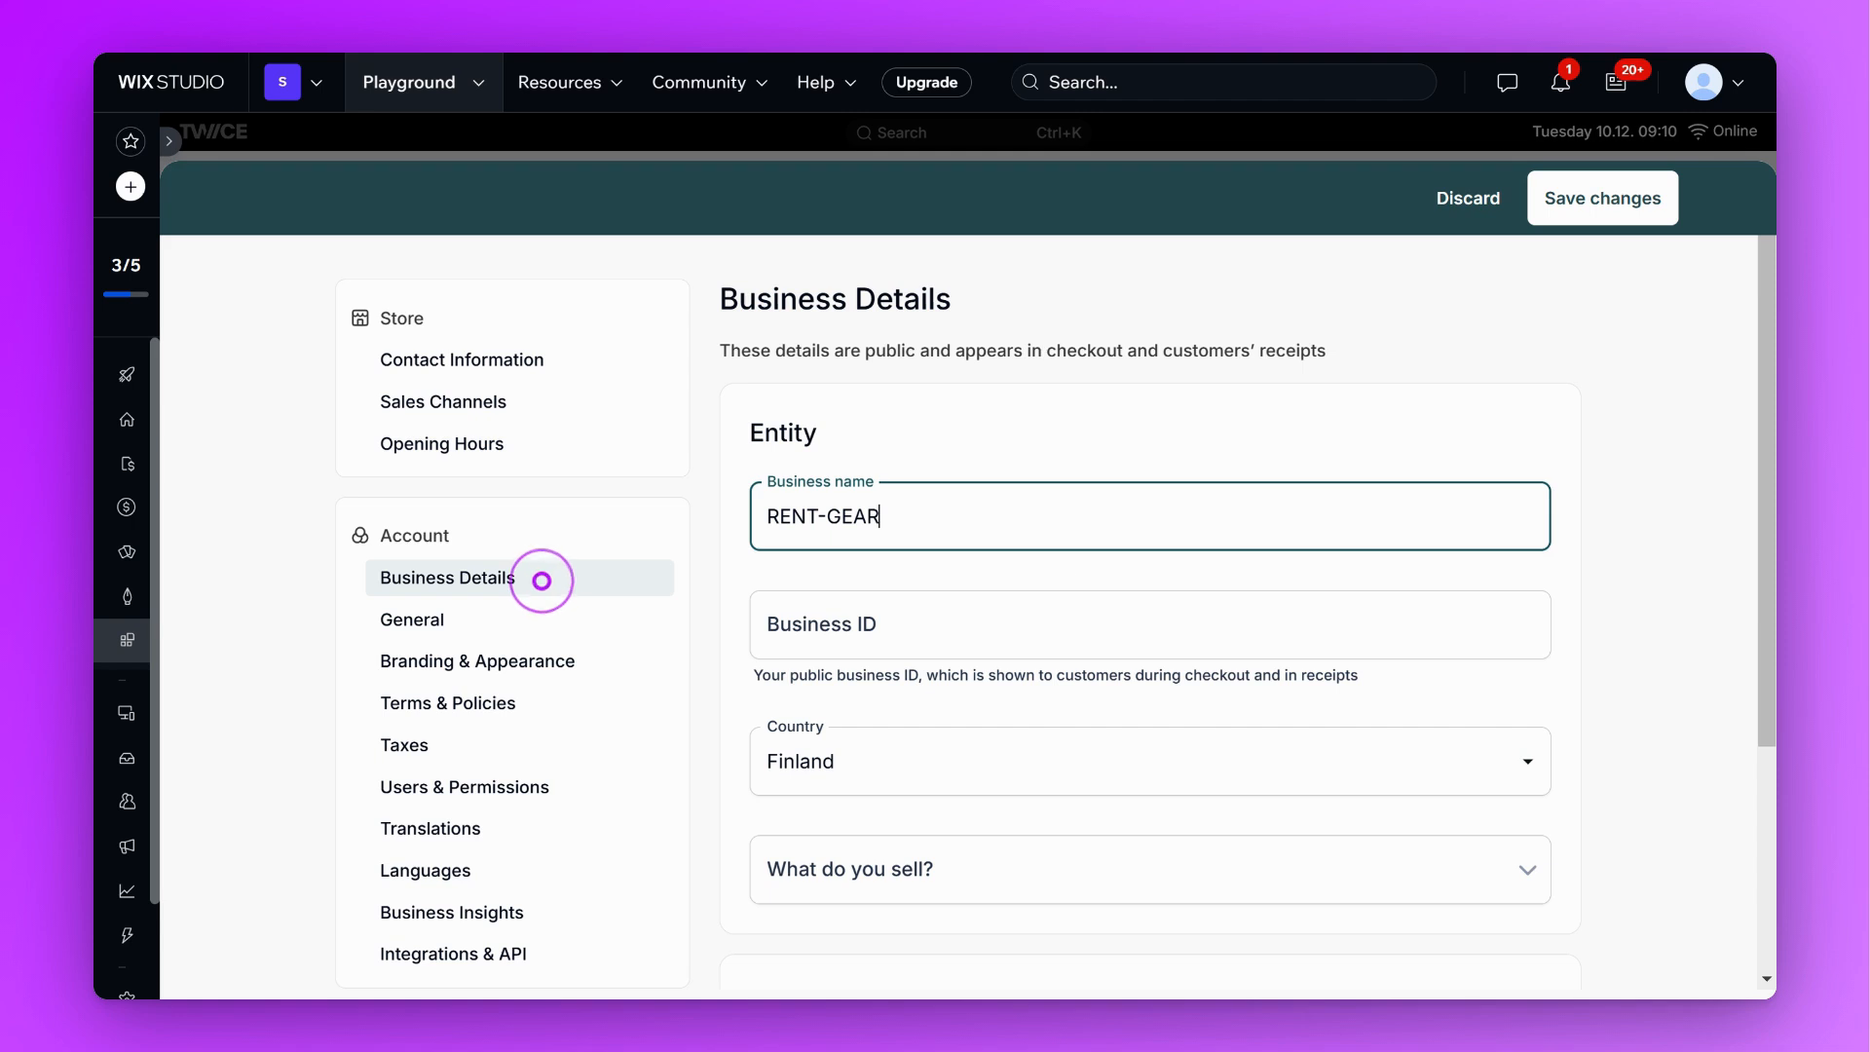
key(Tab)
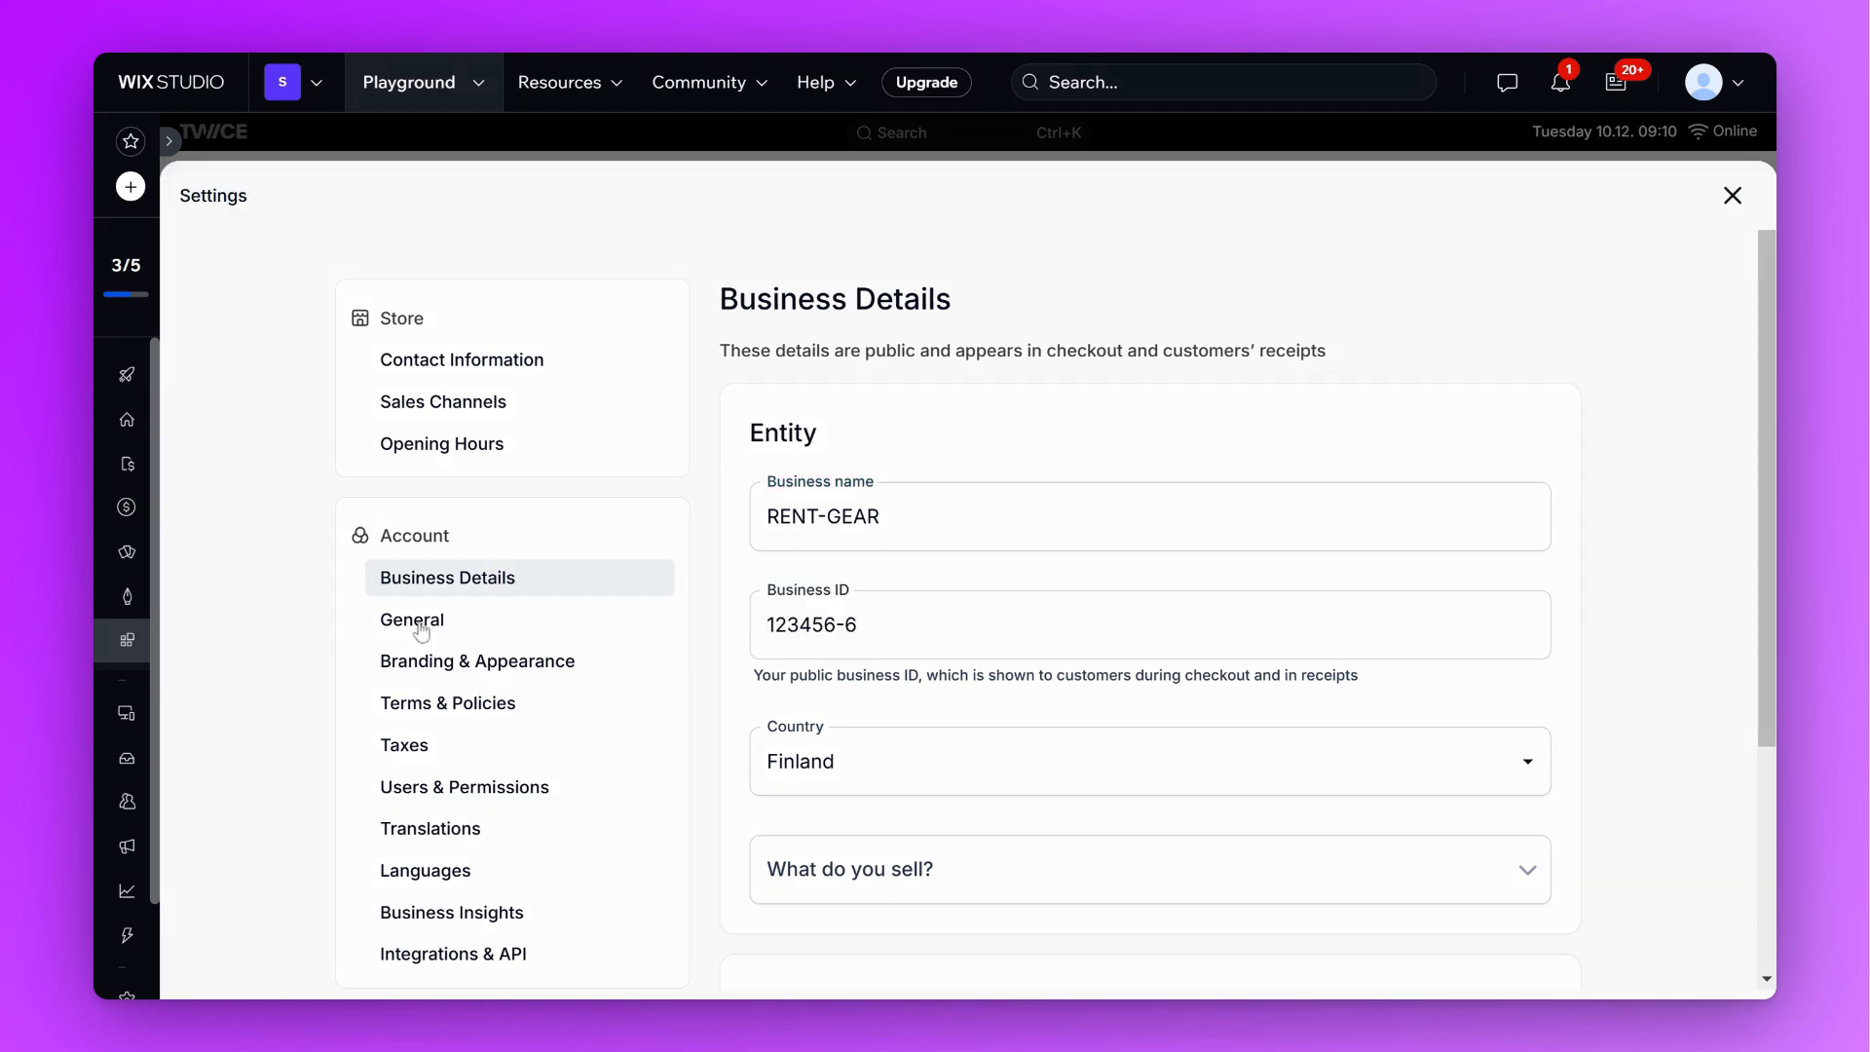
In the general account settings, show the currency as EUR 123.00, set the date format to 2024-12-10, and save
click(415, 624)
click(839, 744)
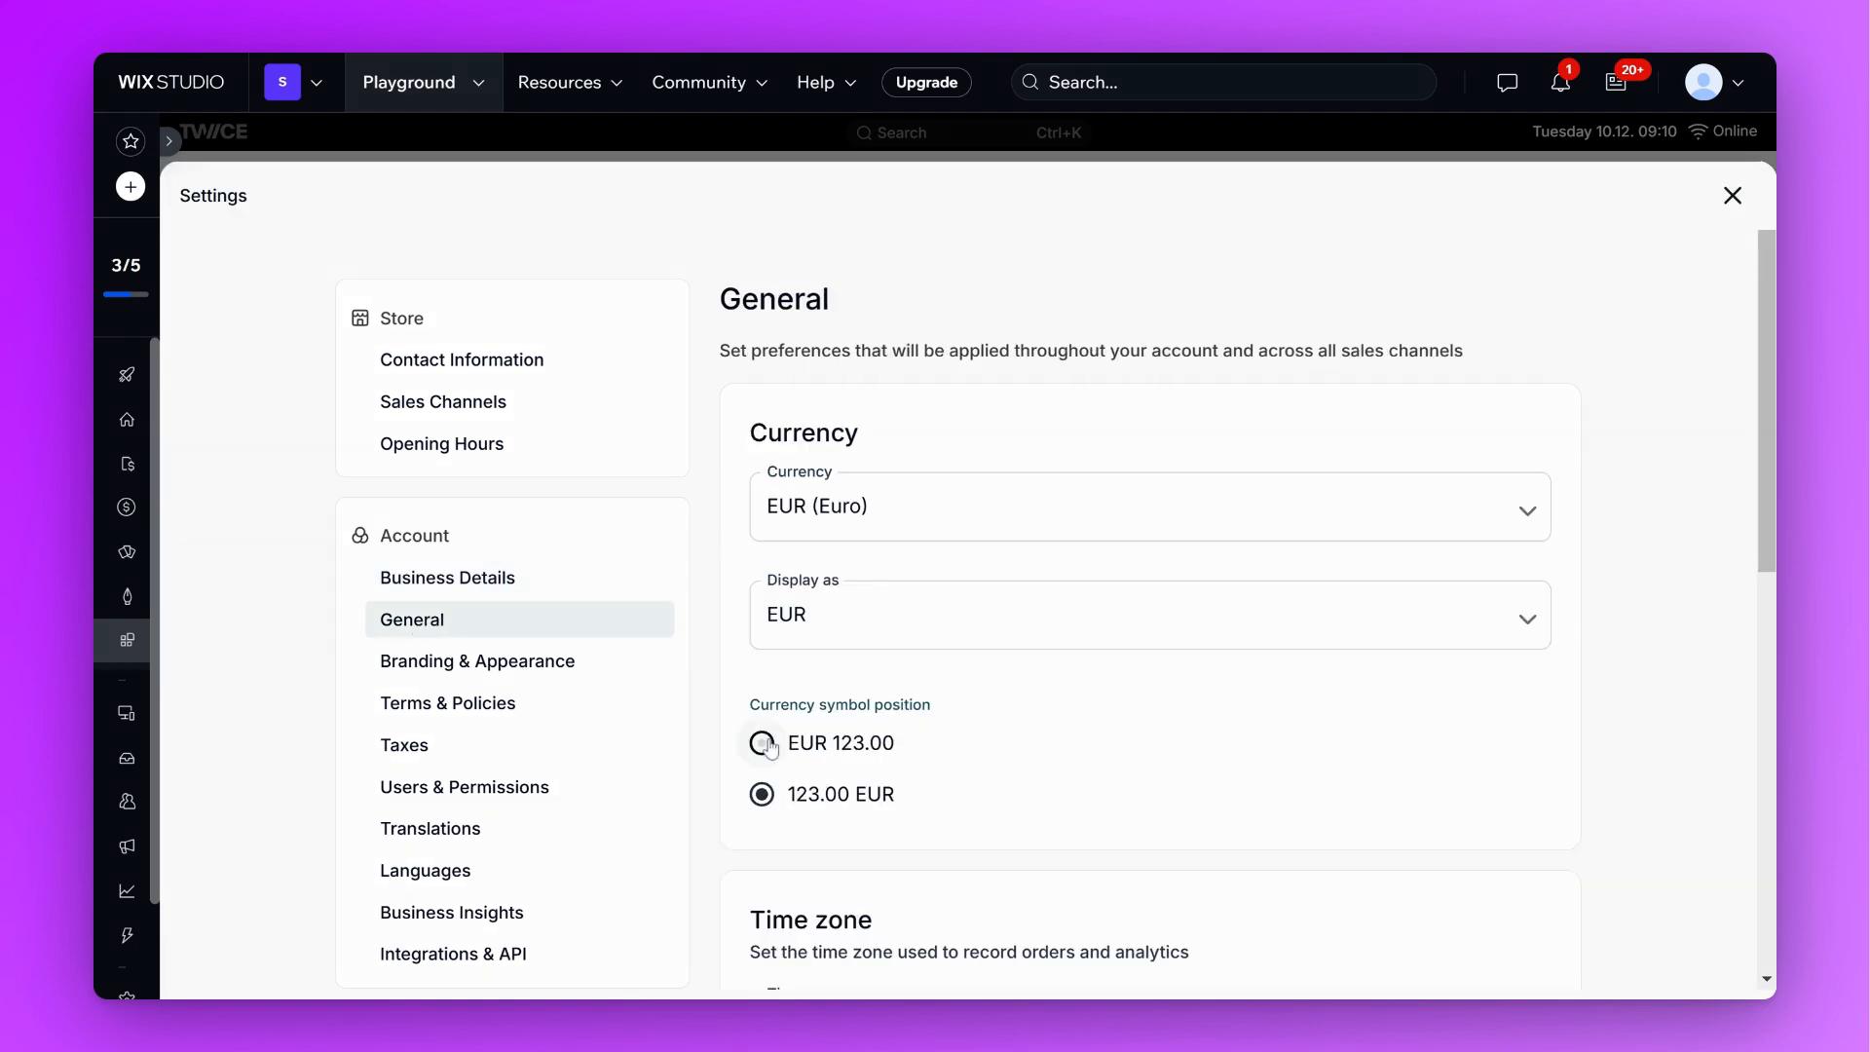
scroll(853, 672, down, 6)
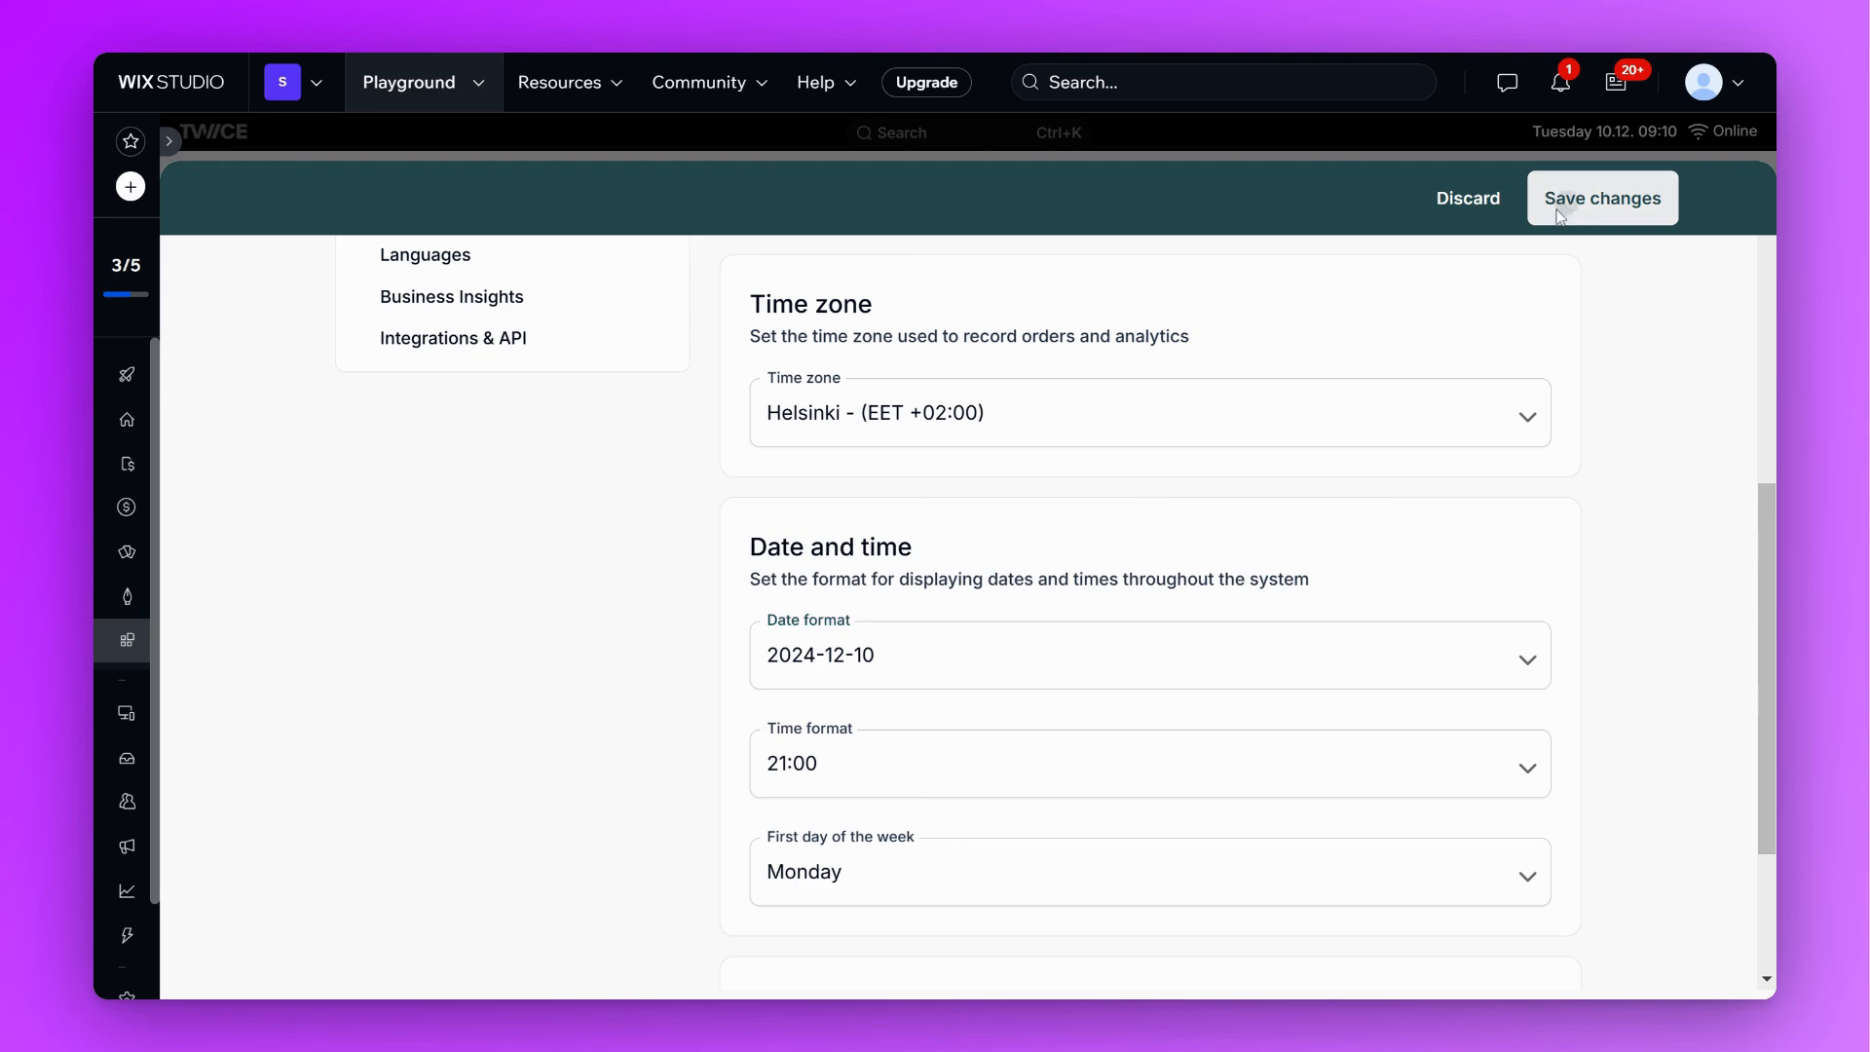
click(1603, 198)
scroll(482, 578, up, 5)
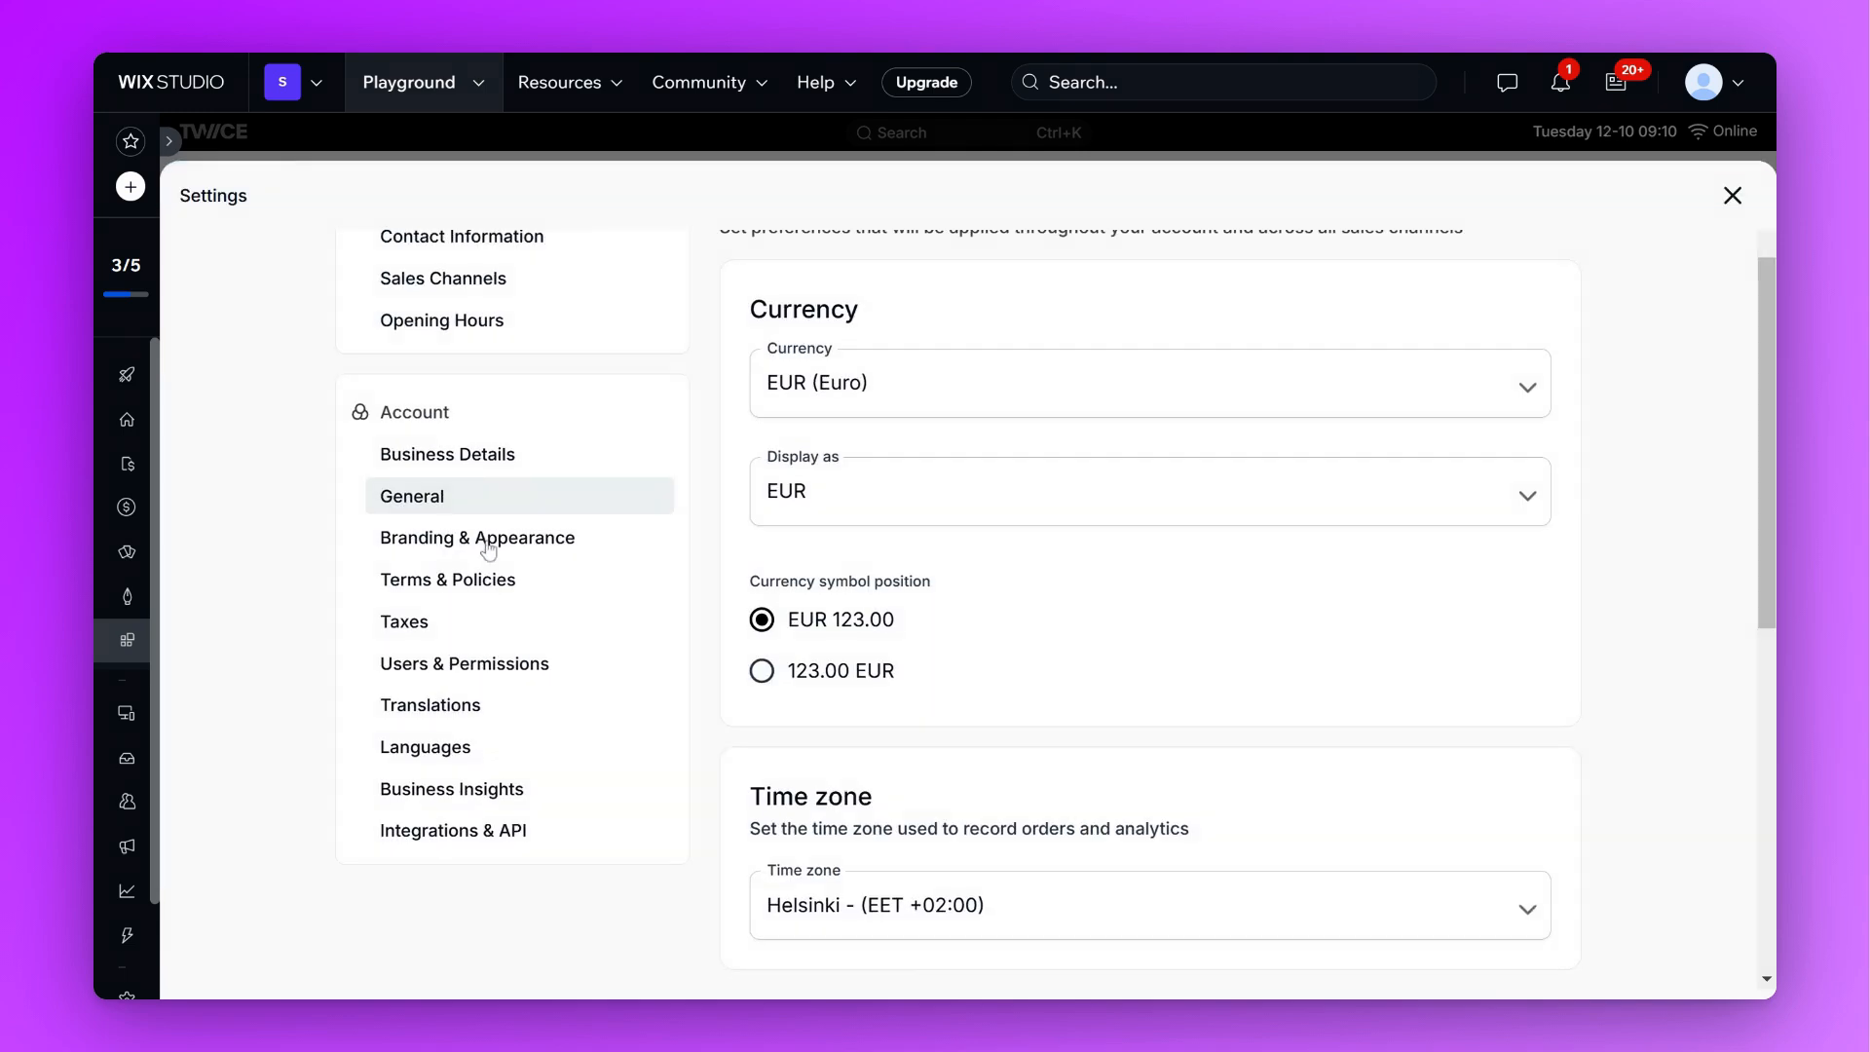
In the account's branding and appearance, set the primary color to #6B5A54 and choose the slightly rounded button style
click(488, 552)
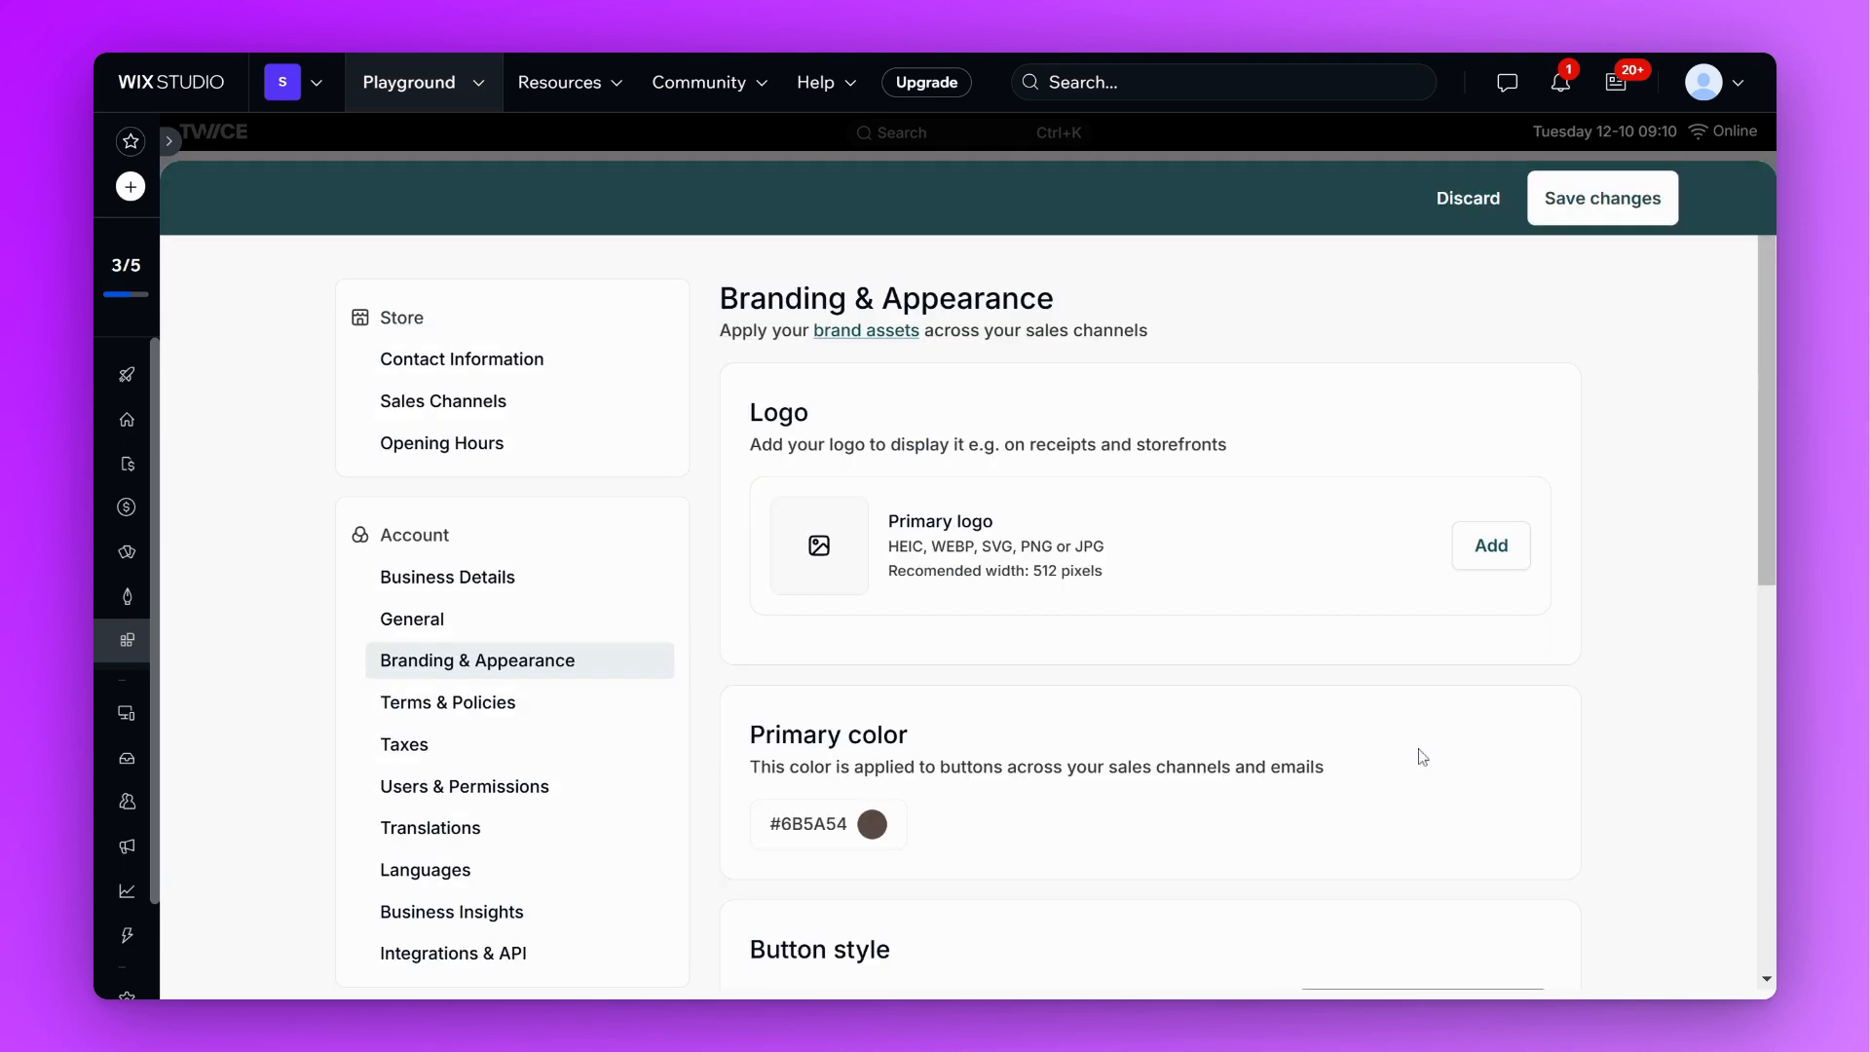
scroll(1363, 751, down, 6)
click(1192, 434)
scroll(1160, 543, down, 1)
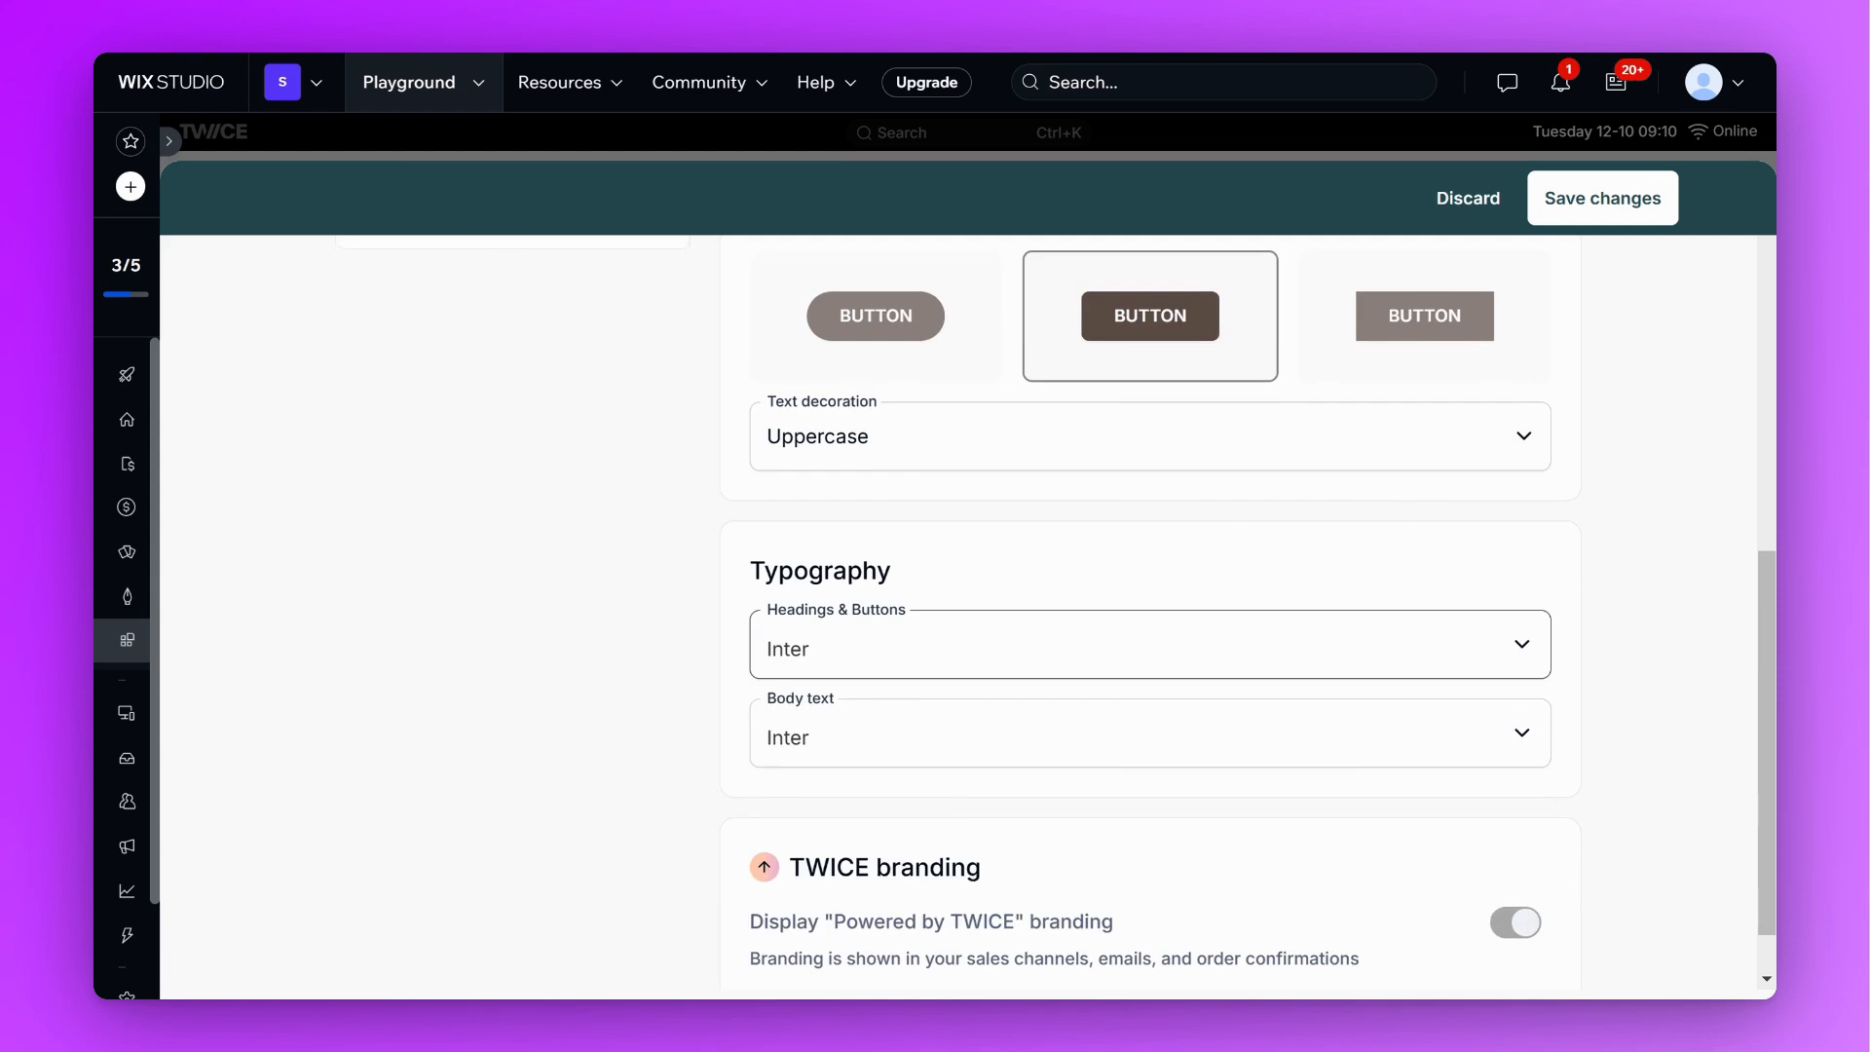
Set the typography for both headings & buttons and body text to the Forum font
click(1039, 649)
text(forum)
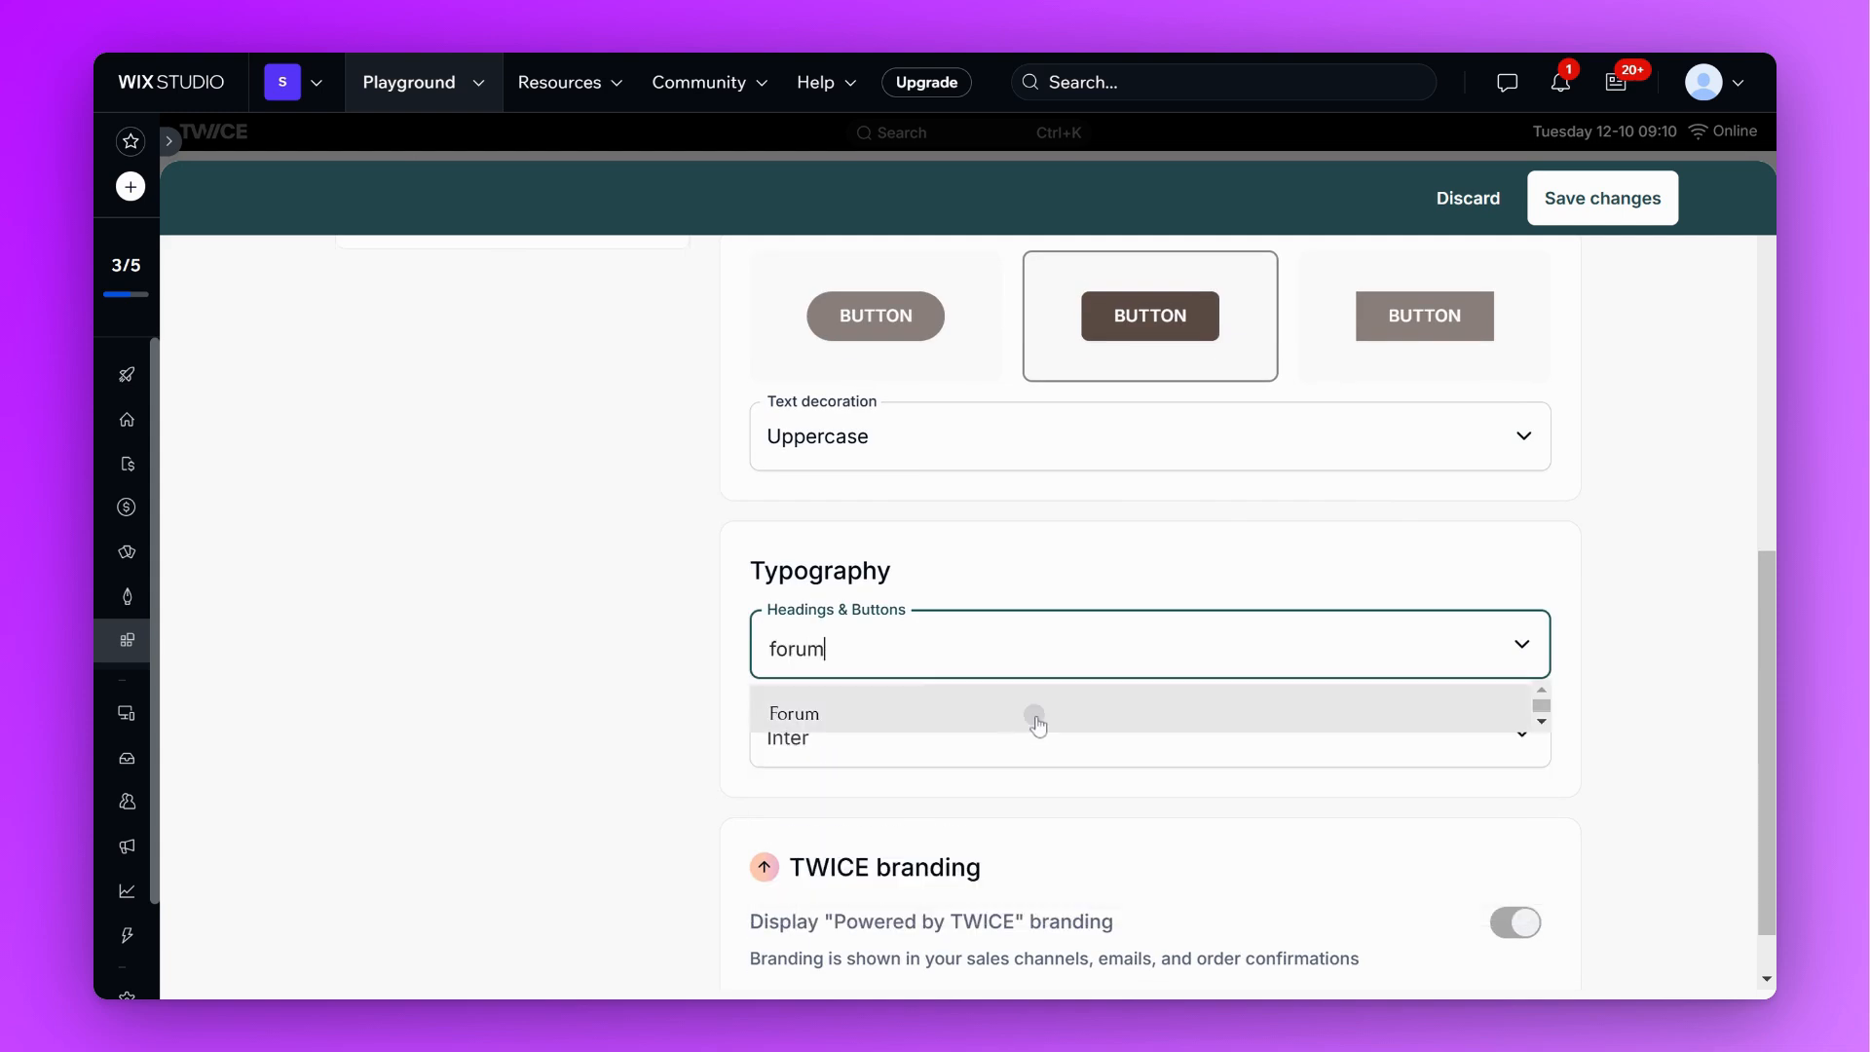
click(1038, 713)
click(1033, 741)
text(forum)
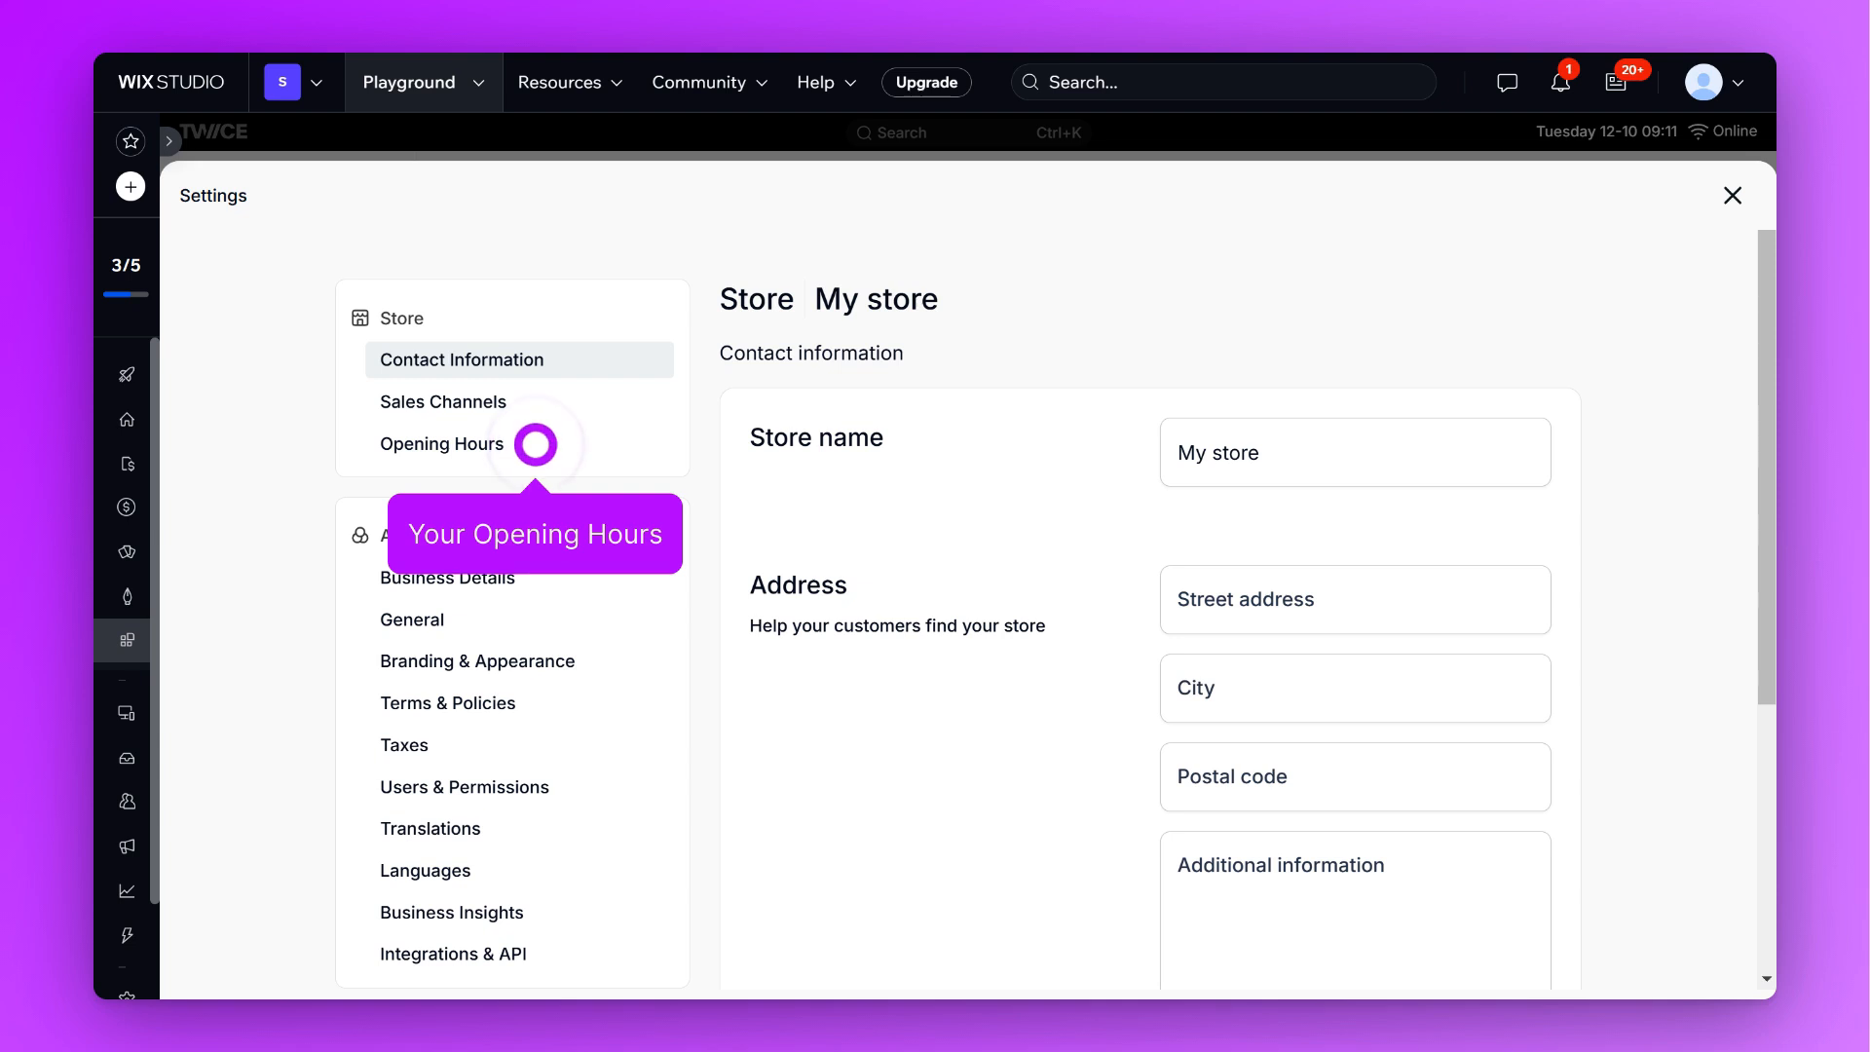
Add an exception period to the store's opening hours and expand its details
click(537, 446)
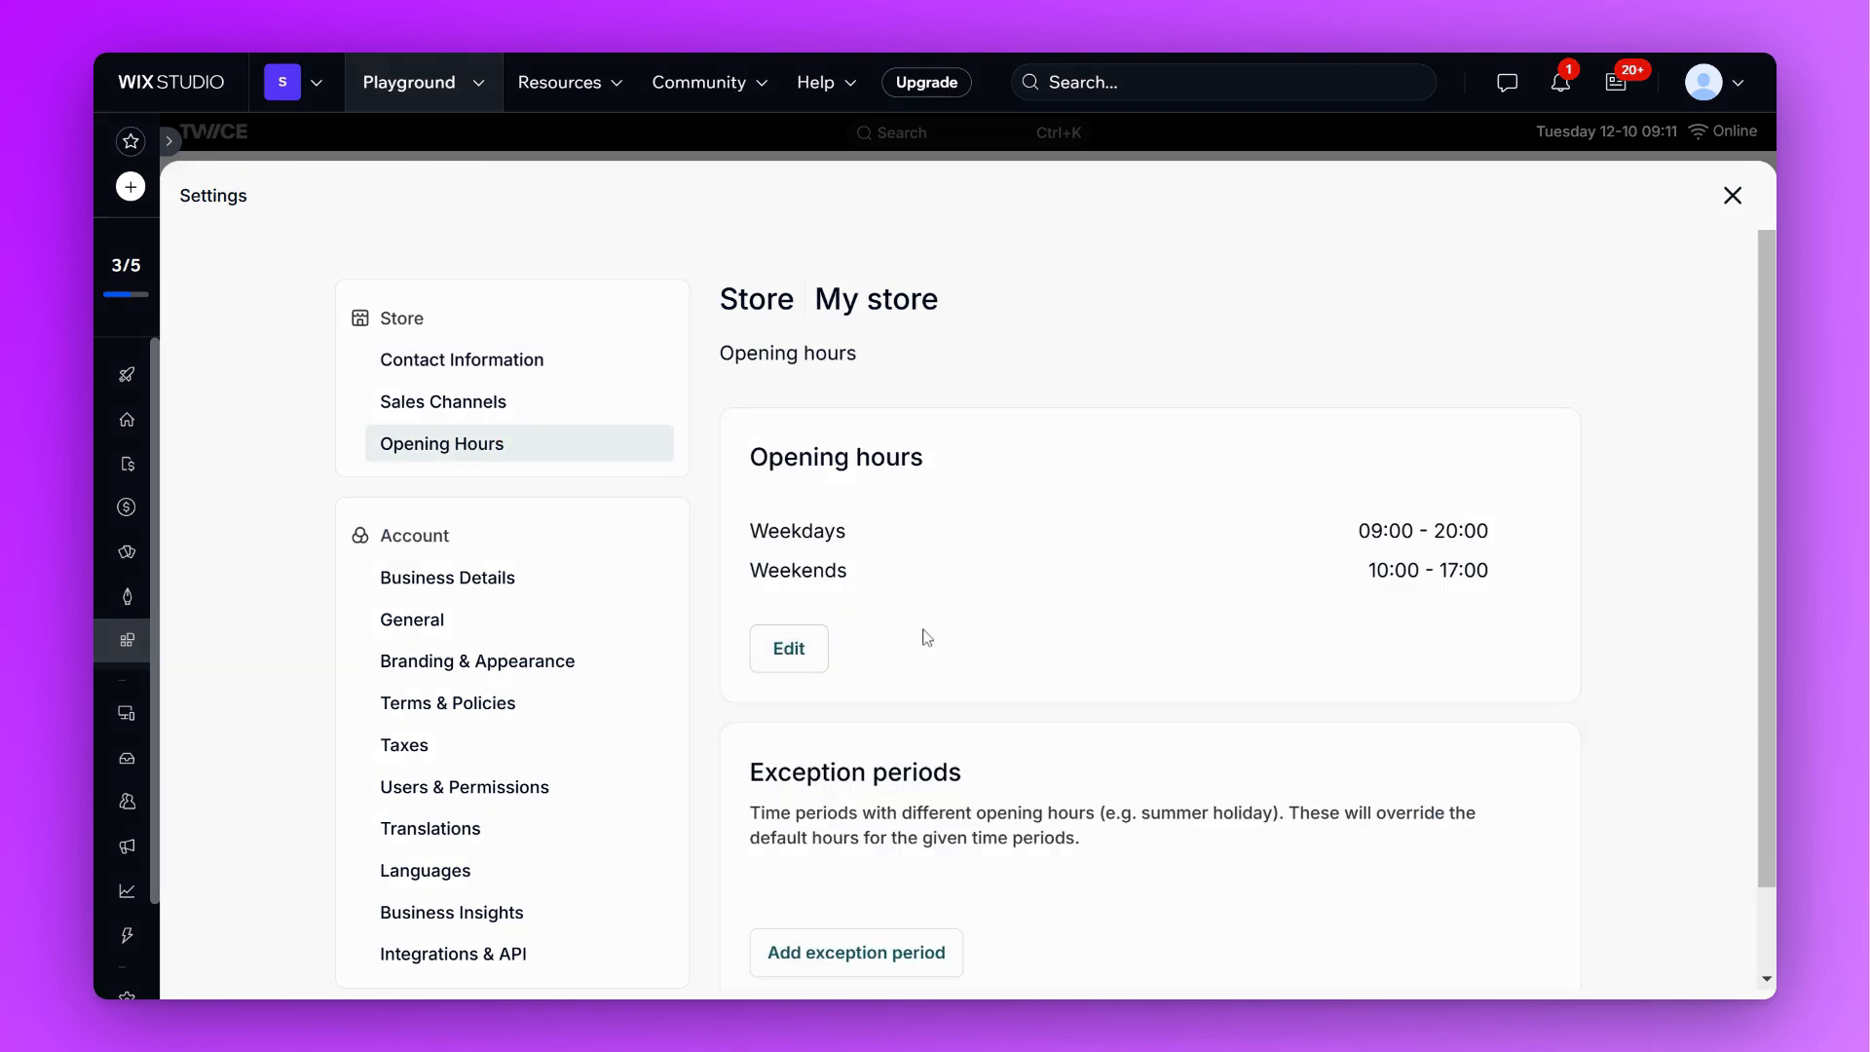
scroll(818, 857, down, 1)
click(818, 857)
scroll(1369, 747, down, 1)
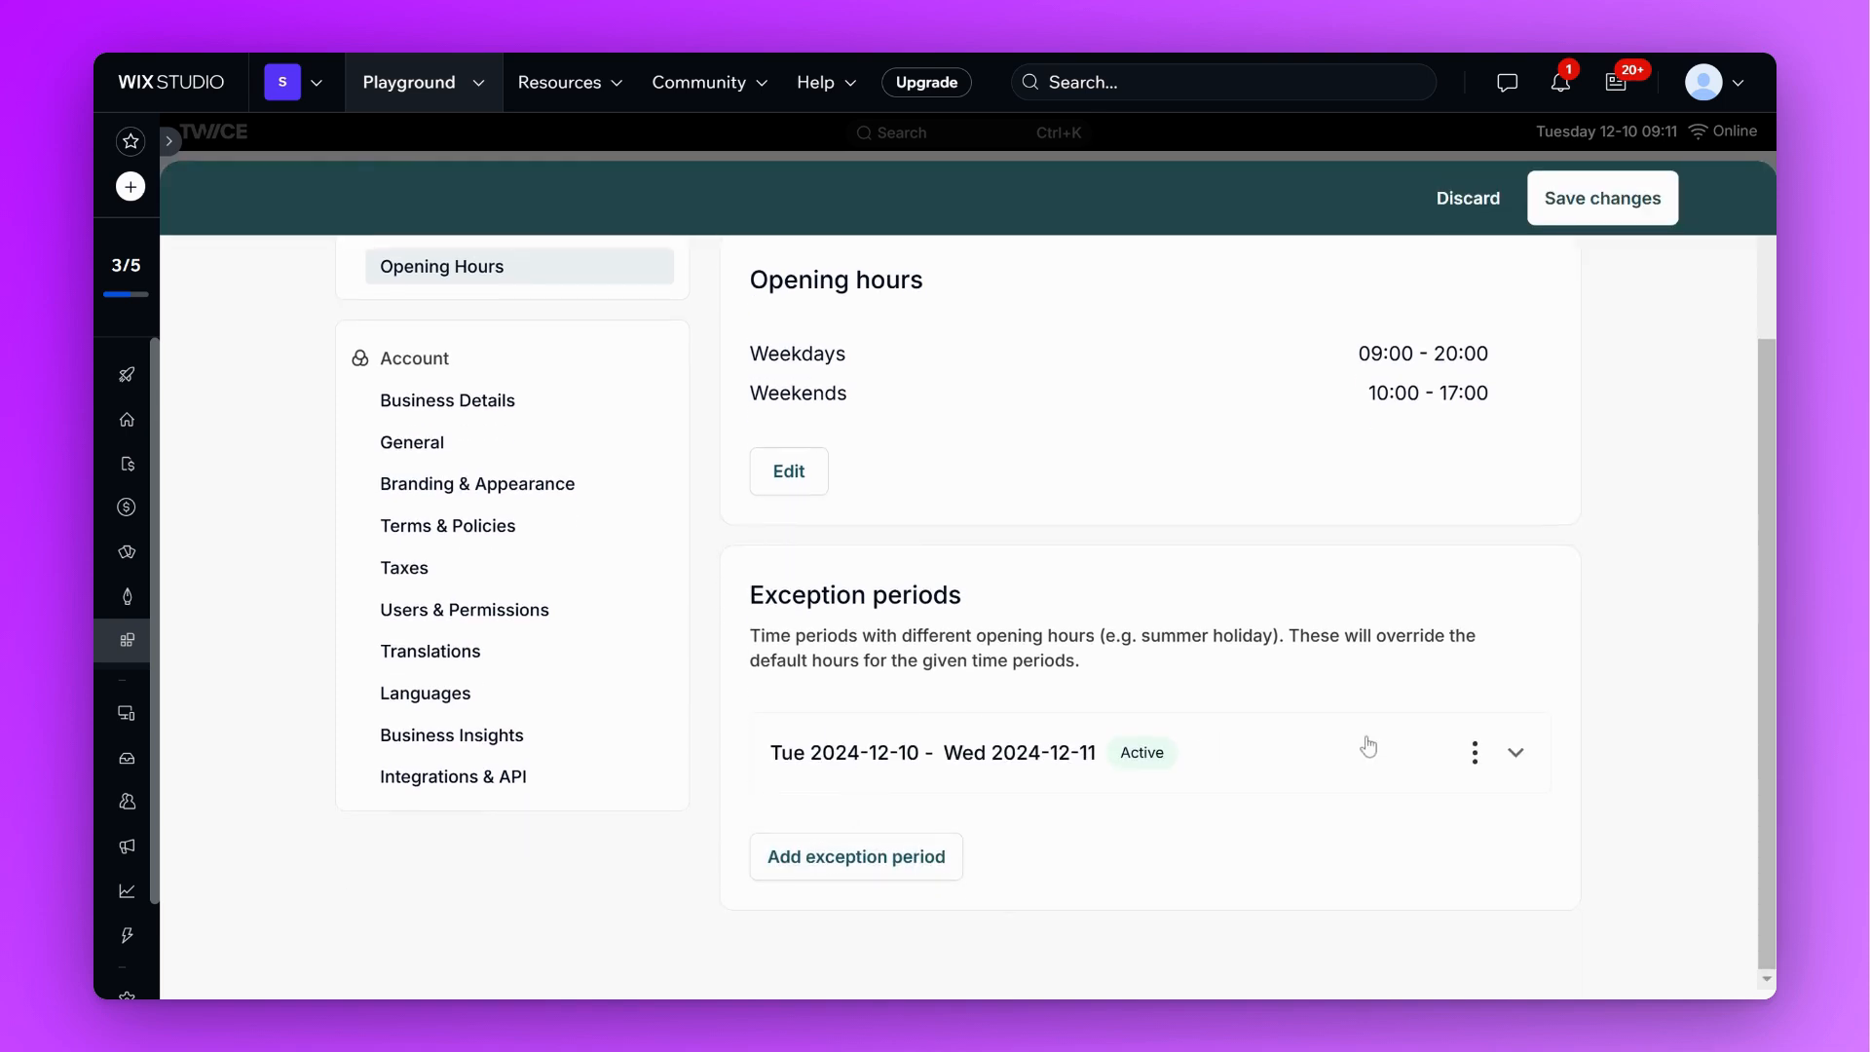
click(1477, 755)
click(1477, 752)
click(1514, 753)
scroll(1101, 702, down, 2)
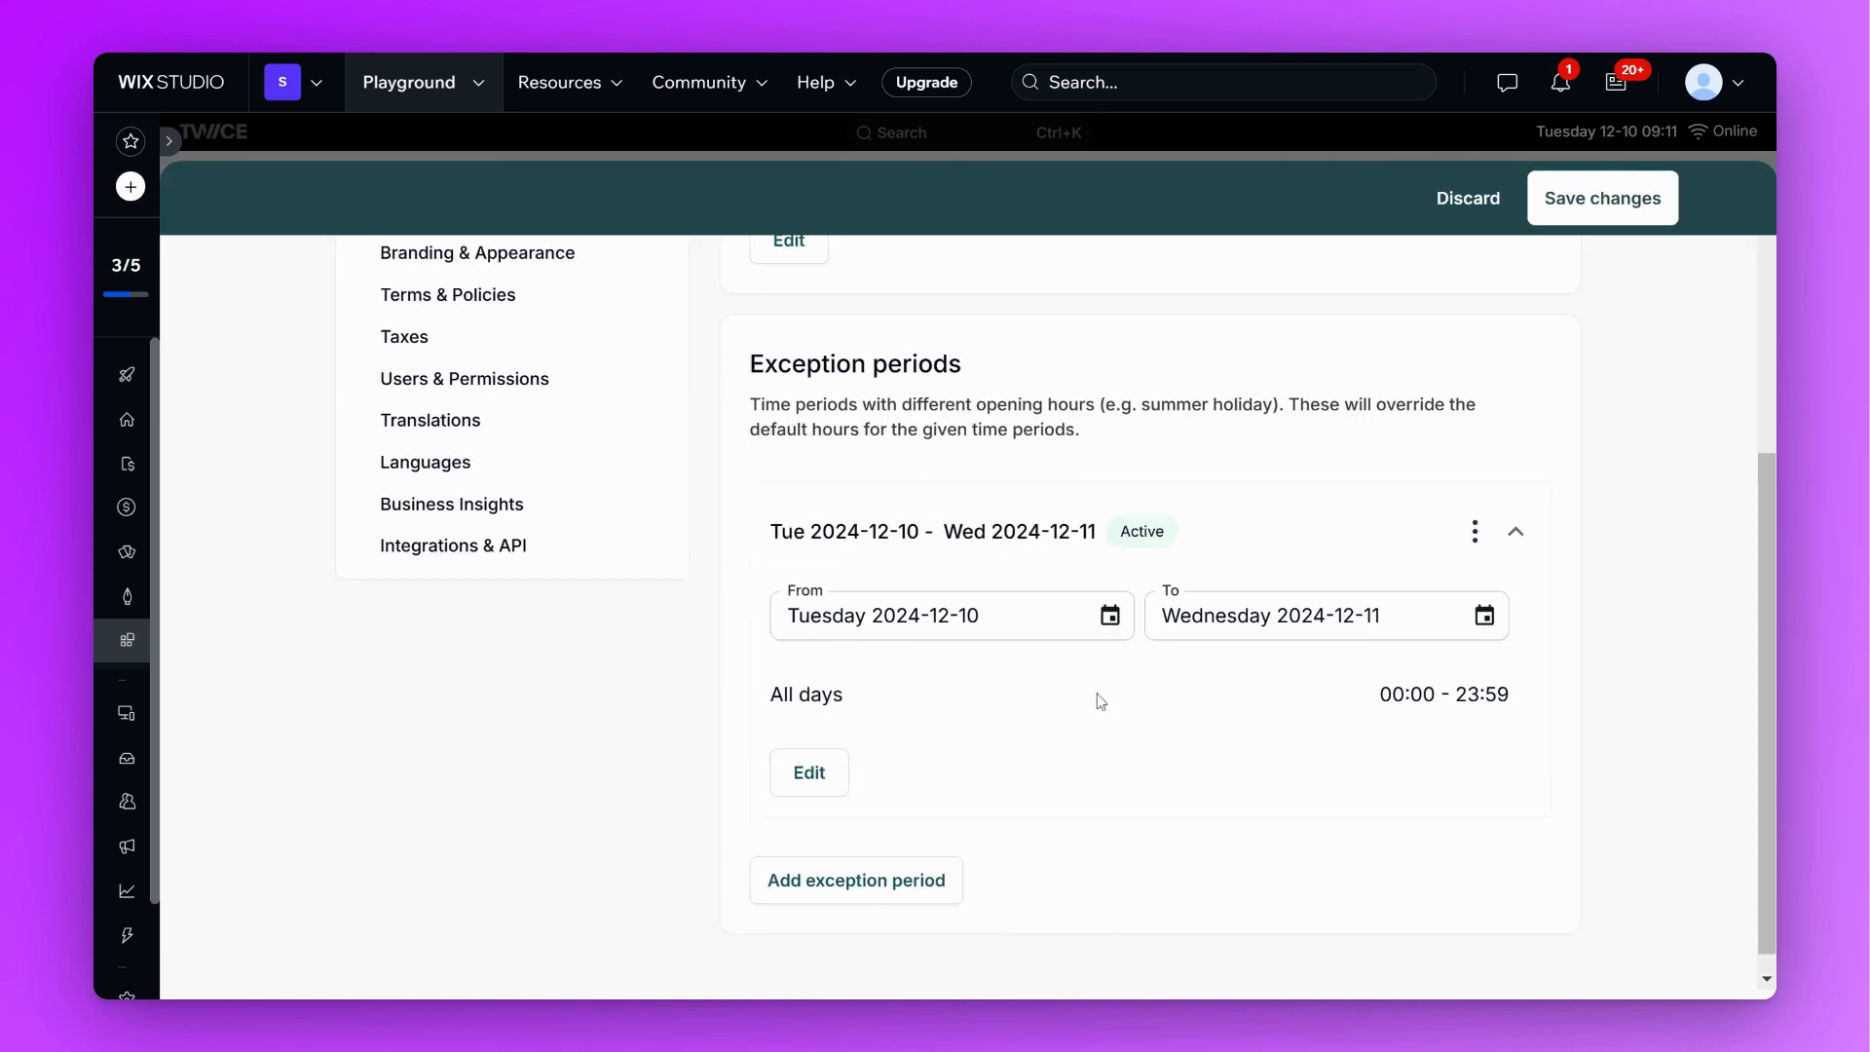
Set the exception period from 2024-12-24 to 2024-12-26 and open its hours for editing
click(1111, 599)
click(868, 492)
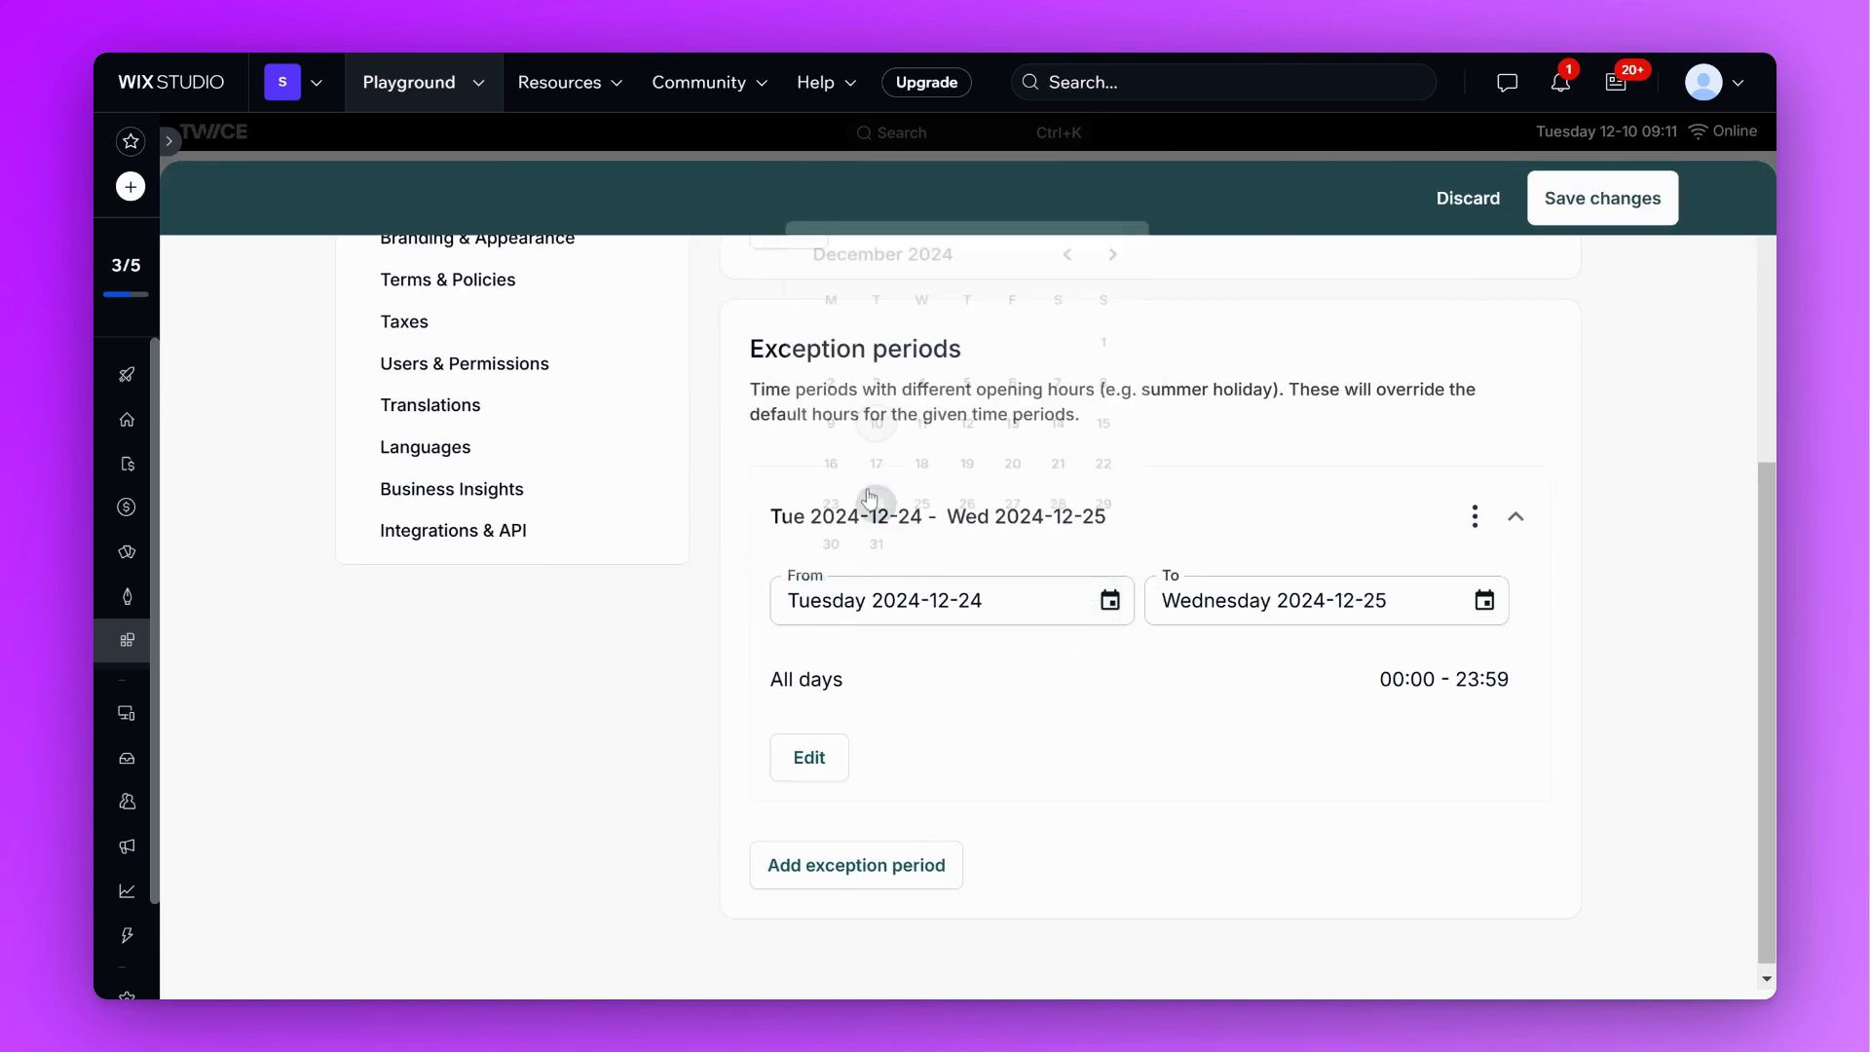
key(Tab)
click(1481, 601)
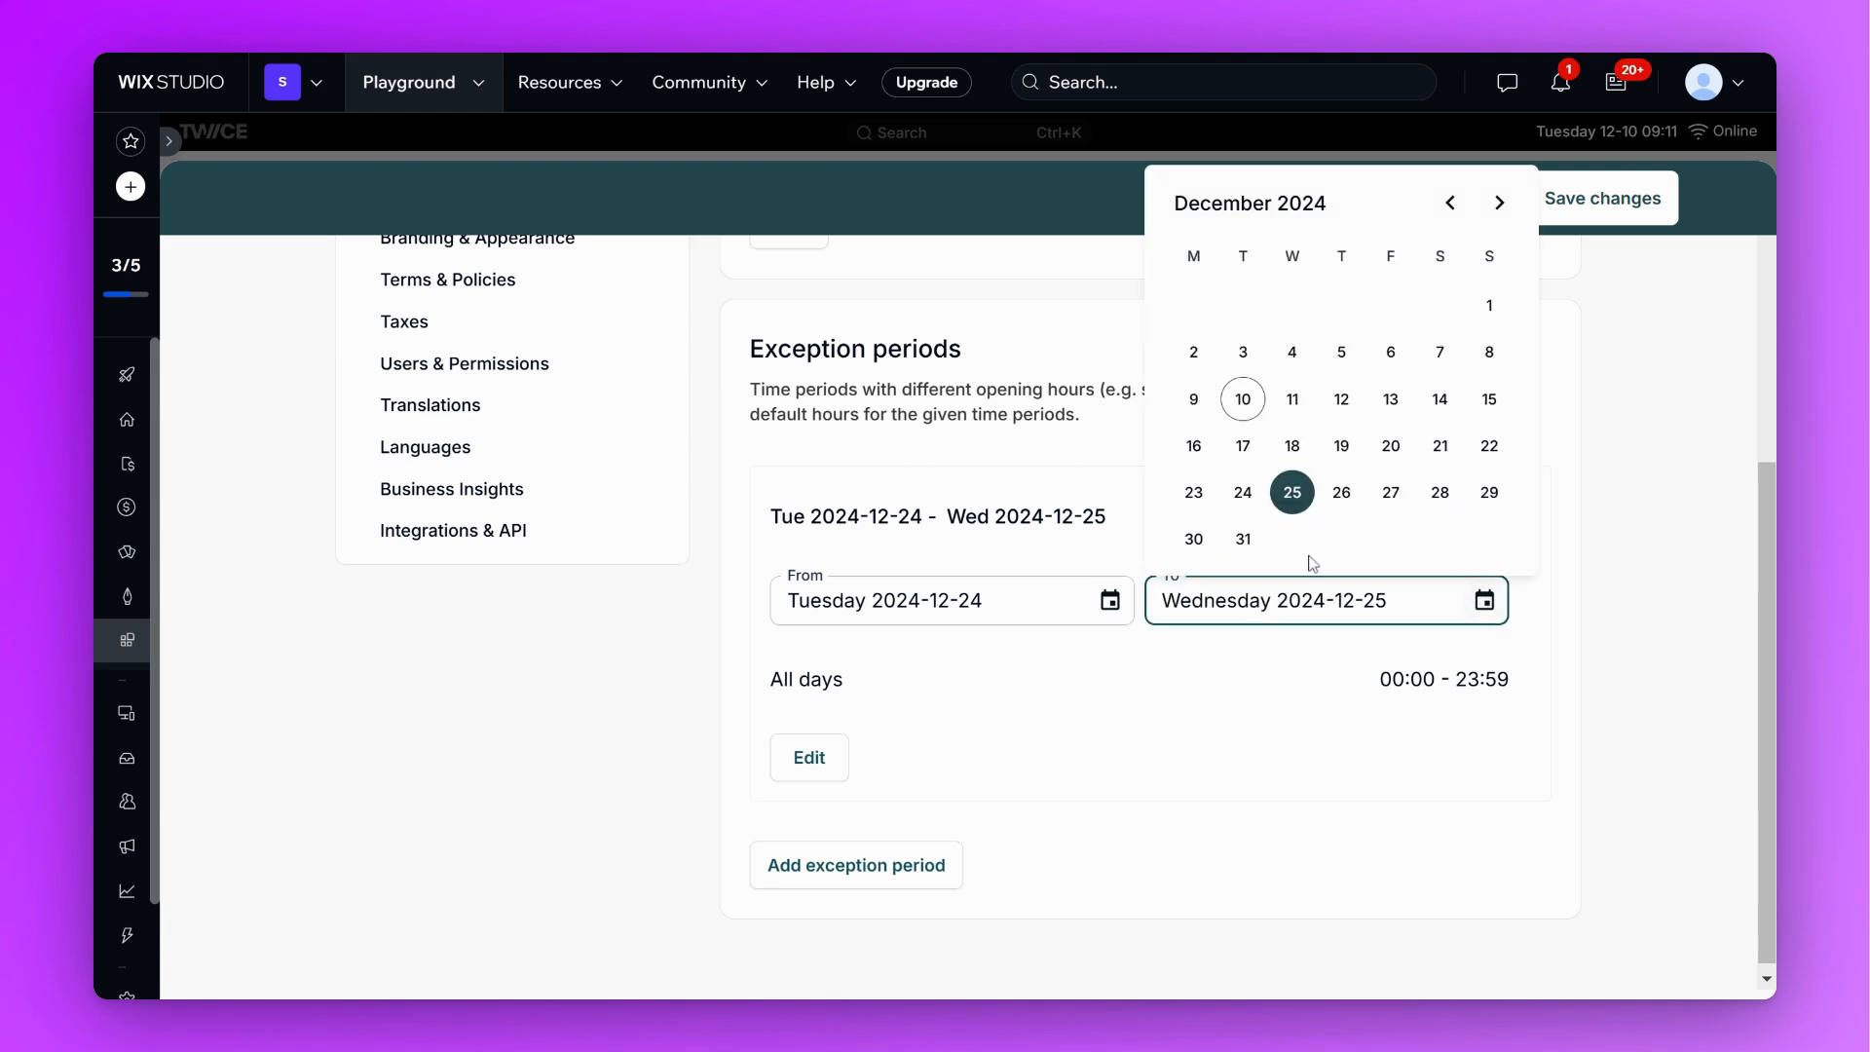
click(1342, 493)
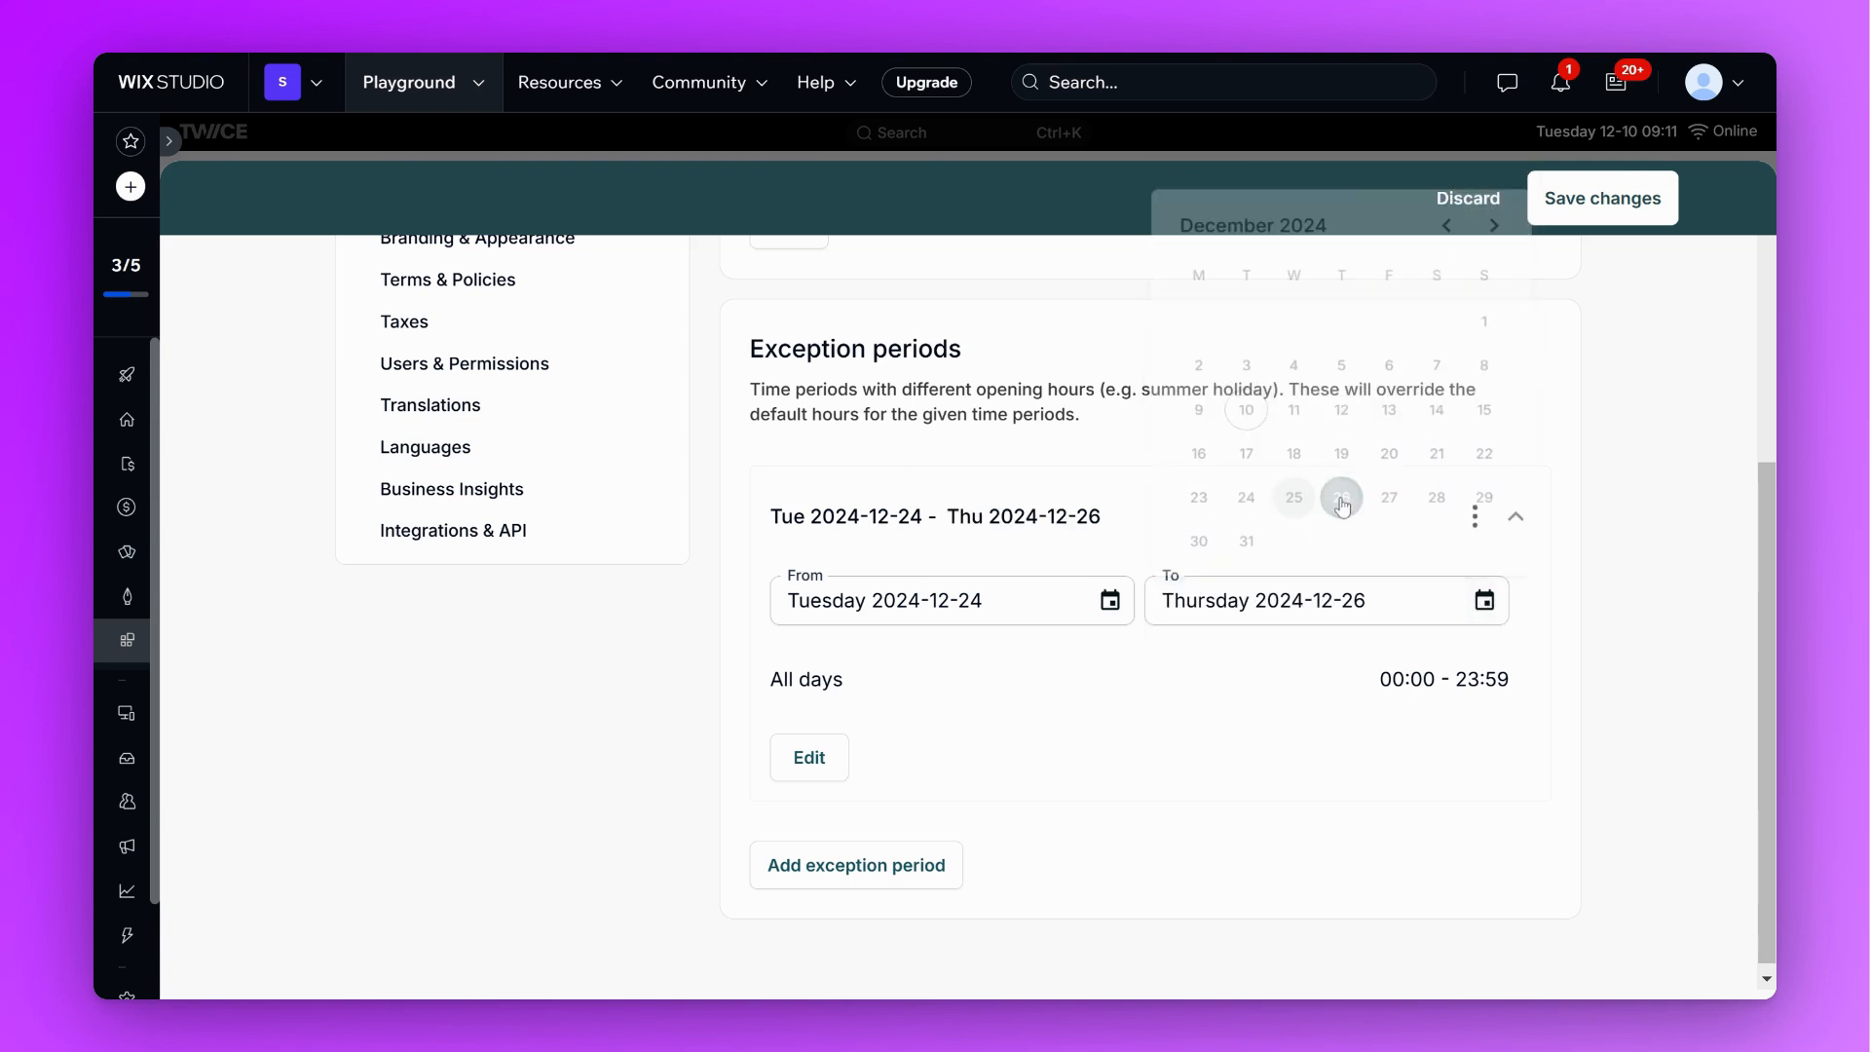
click(821, 758)
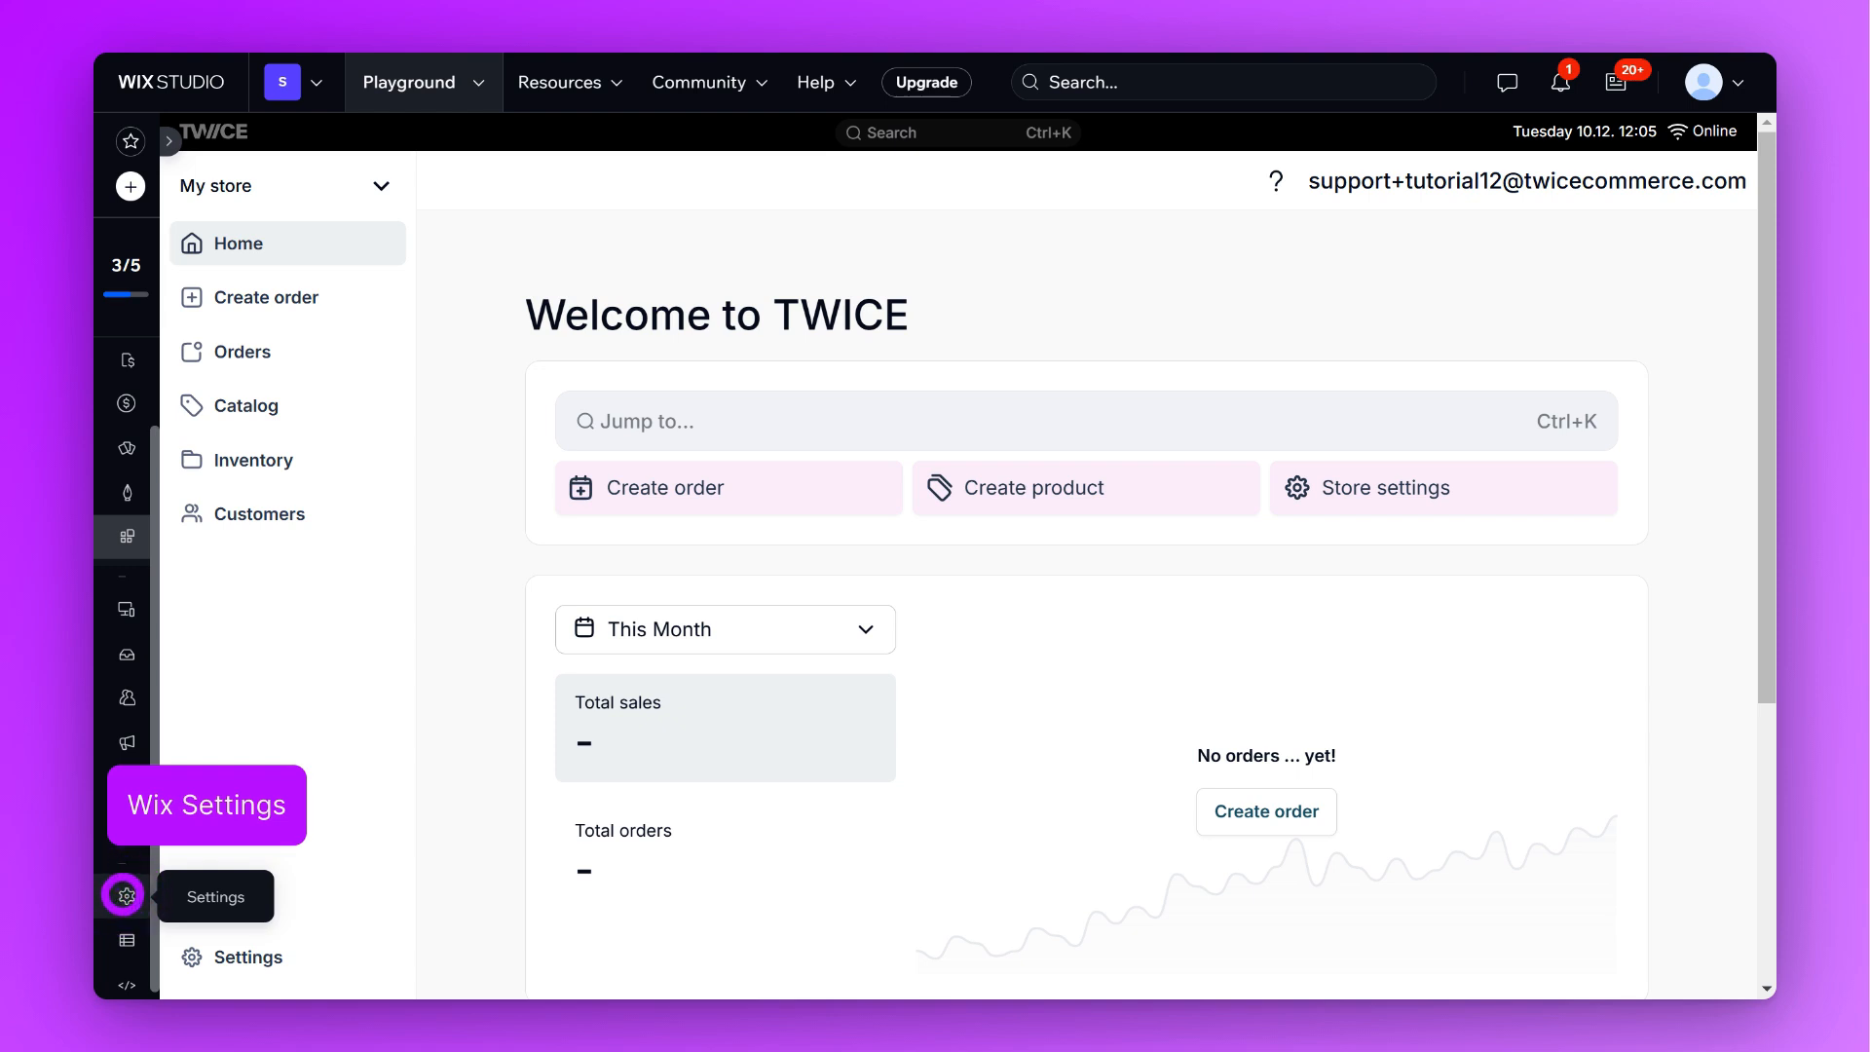
Open the payment acceptance options in the Wix site's settings
click(127, 895)
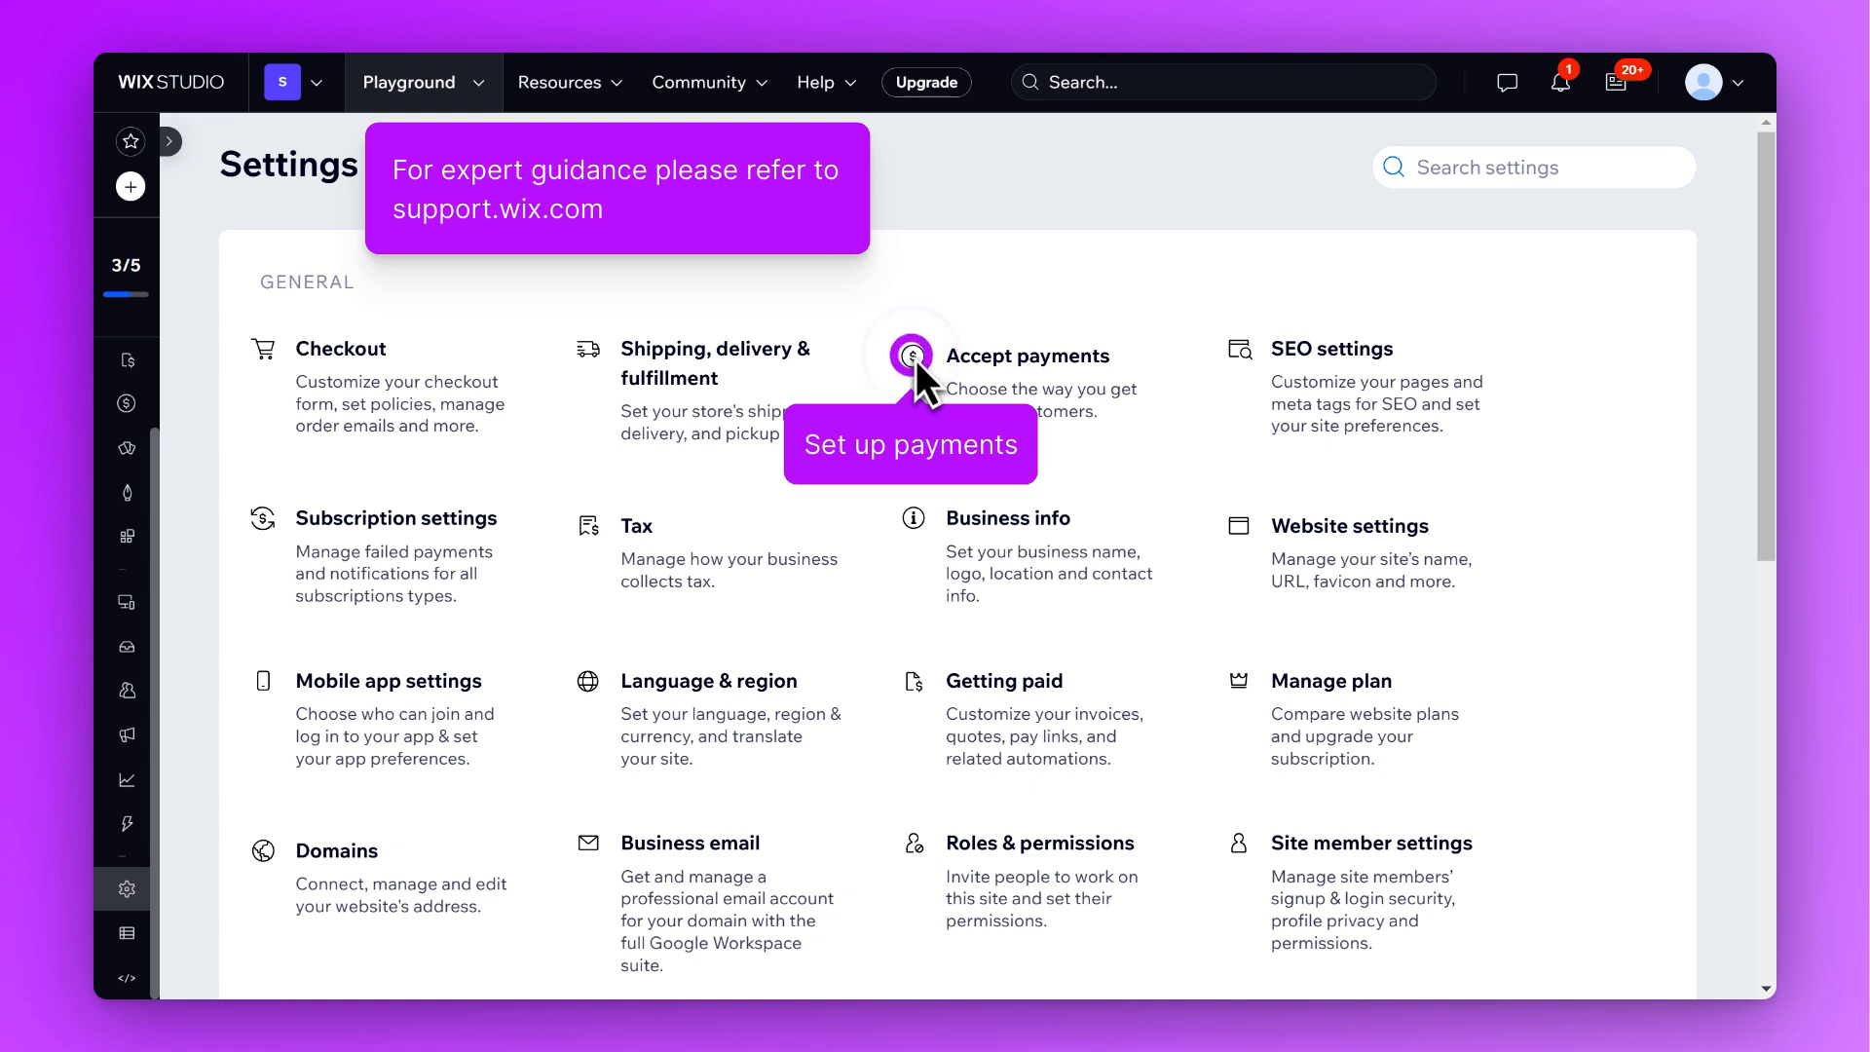
click(914, 357)
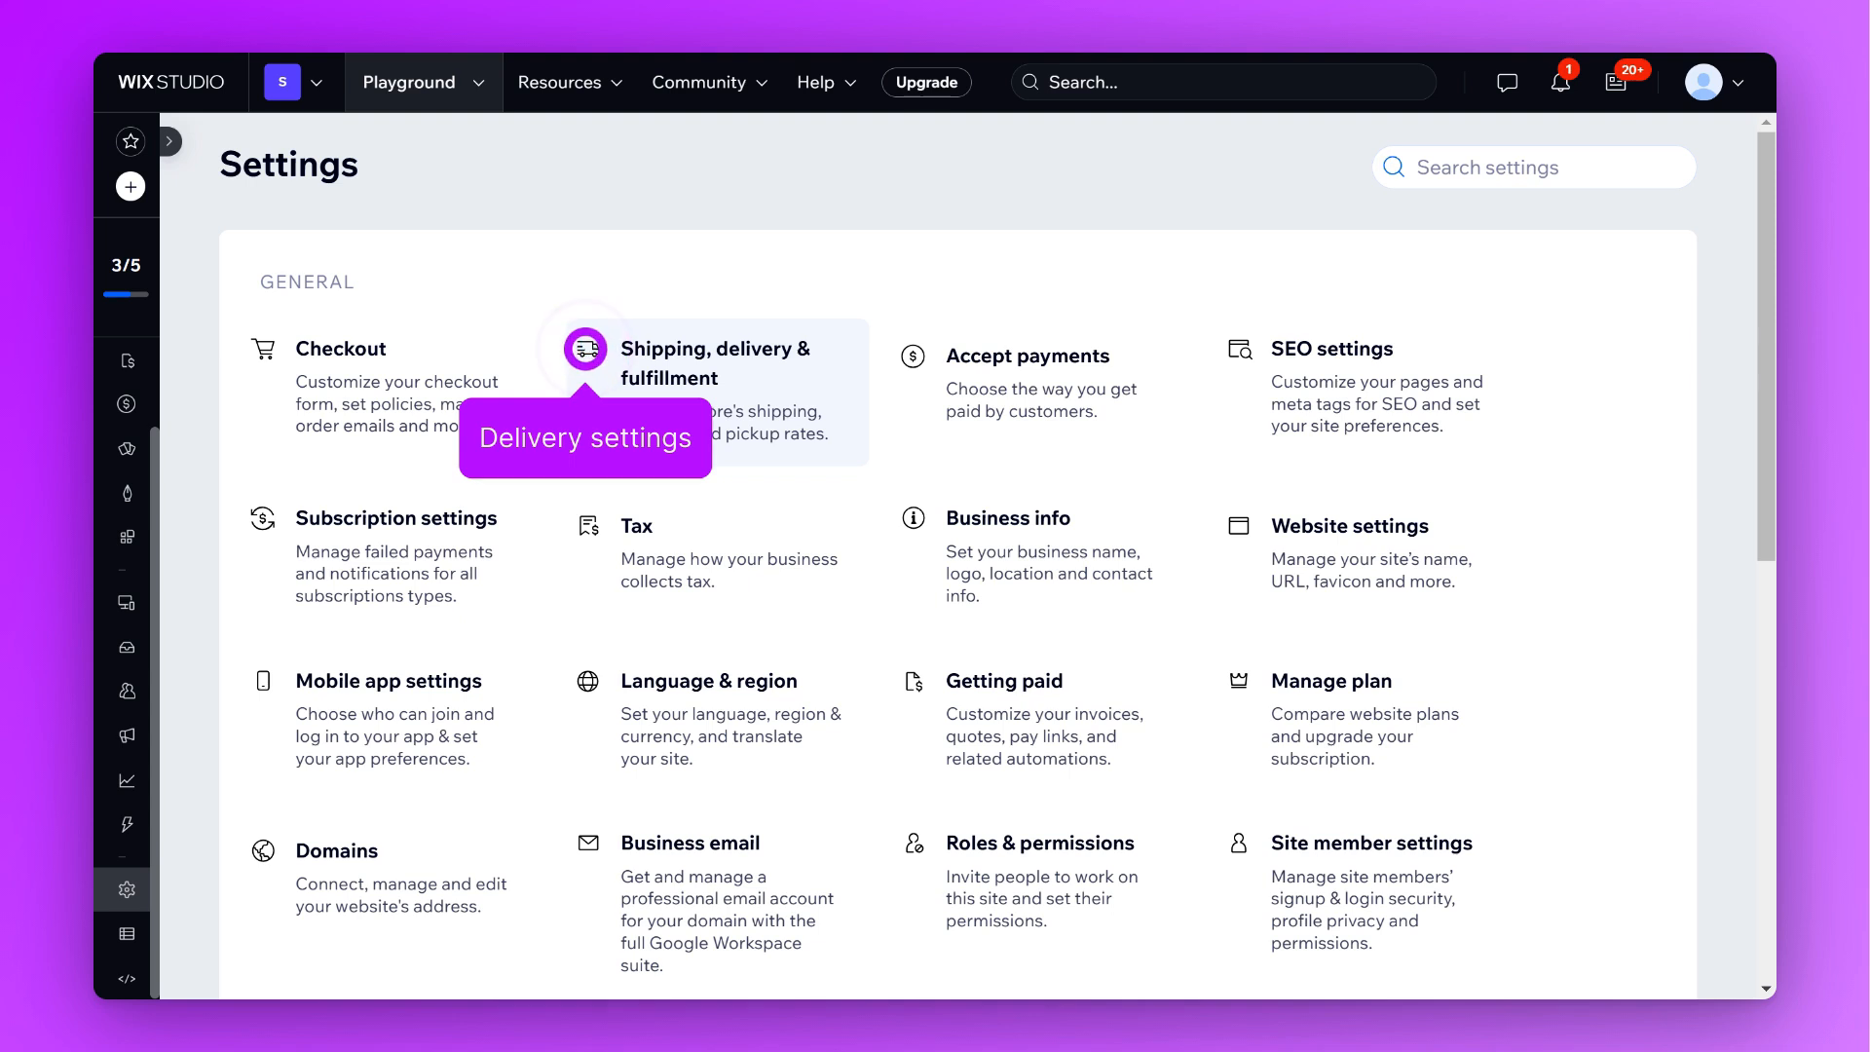
In the site's shipping and delivery settings, create a new region with Finland as its destination
click(585, 349)
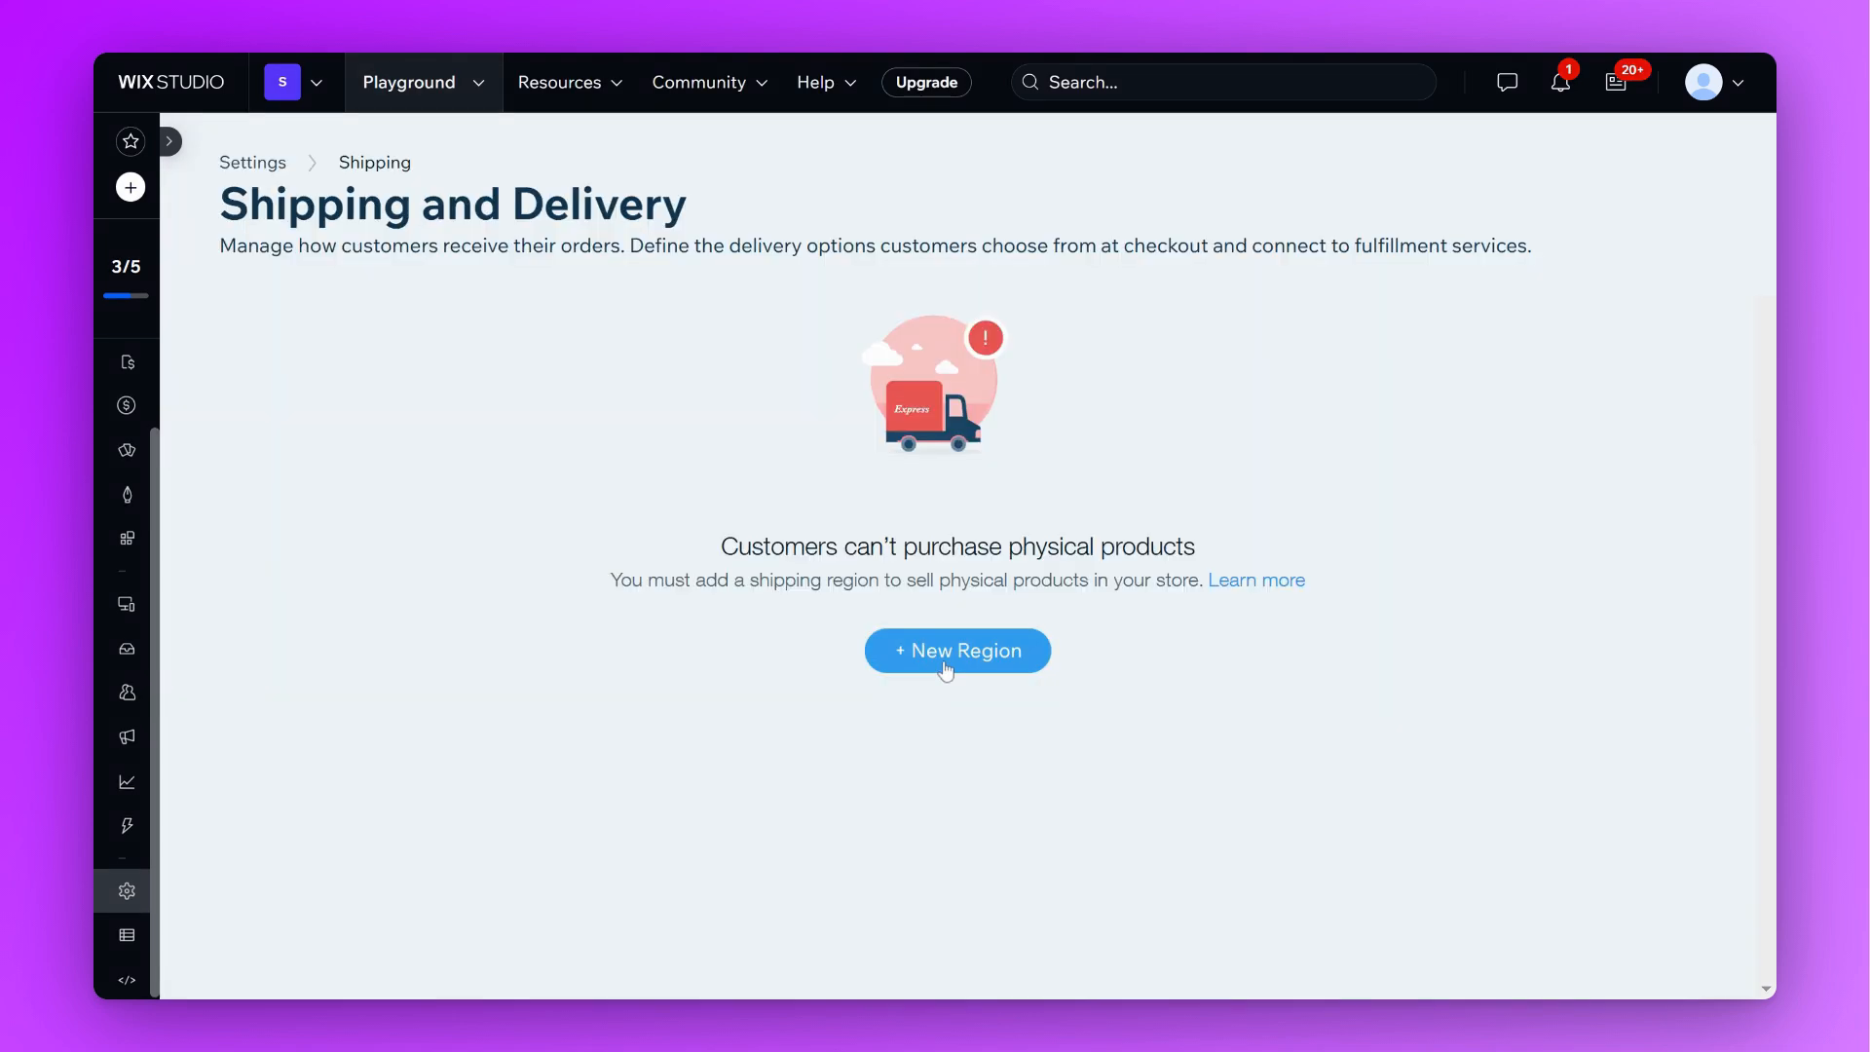
click(949, 653)
click(535, 507)
text(finland)
click(325, 547)
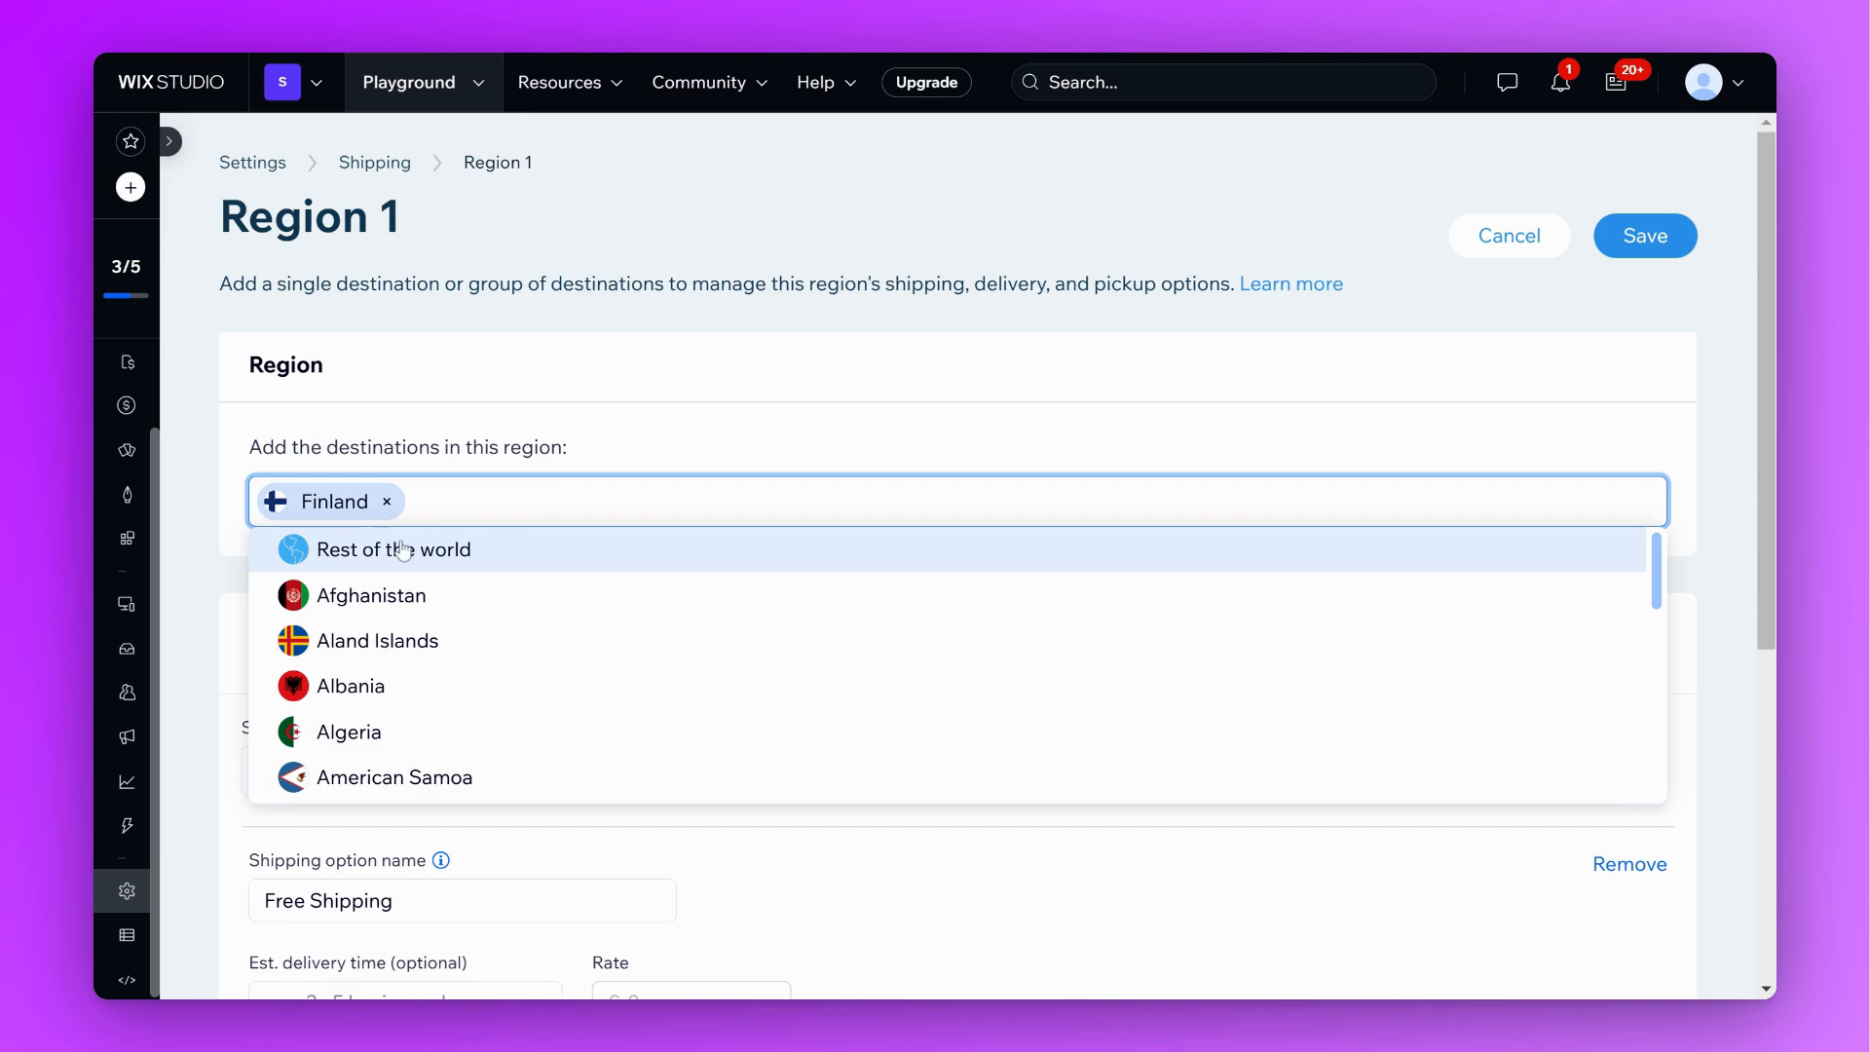
click(732, 390)
Start a local delivery area for the region, named Helsinki Region, with a delivery rate of €15
scroll(430, 529, down, 2)
scroll(522, 662, down, 2)
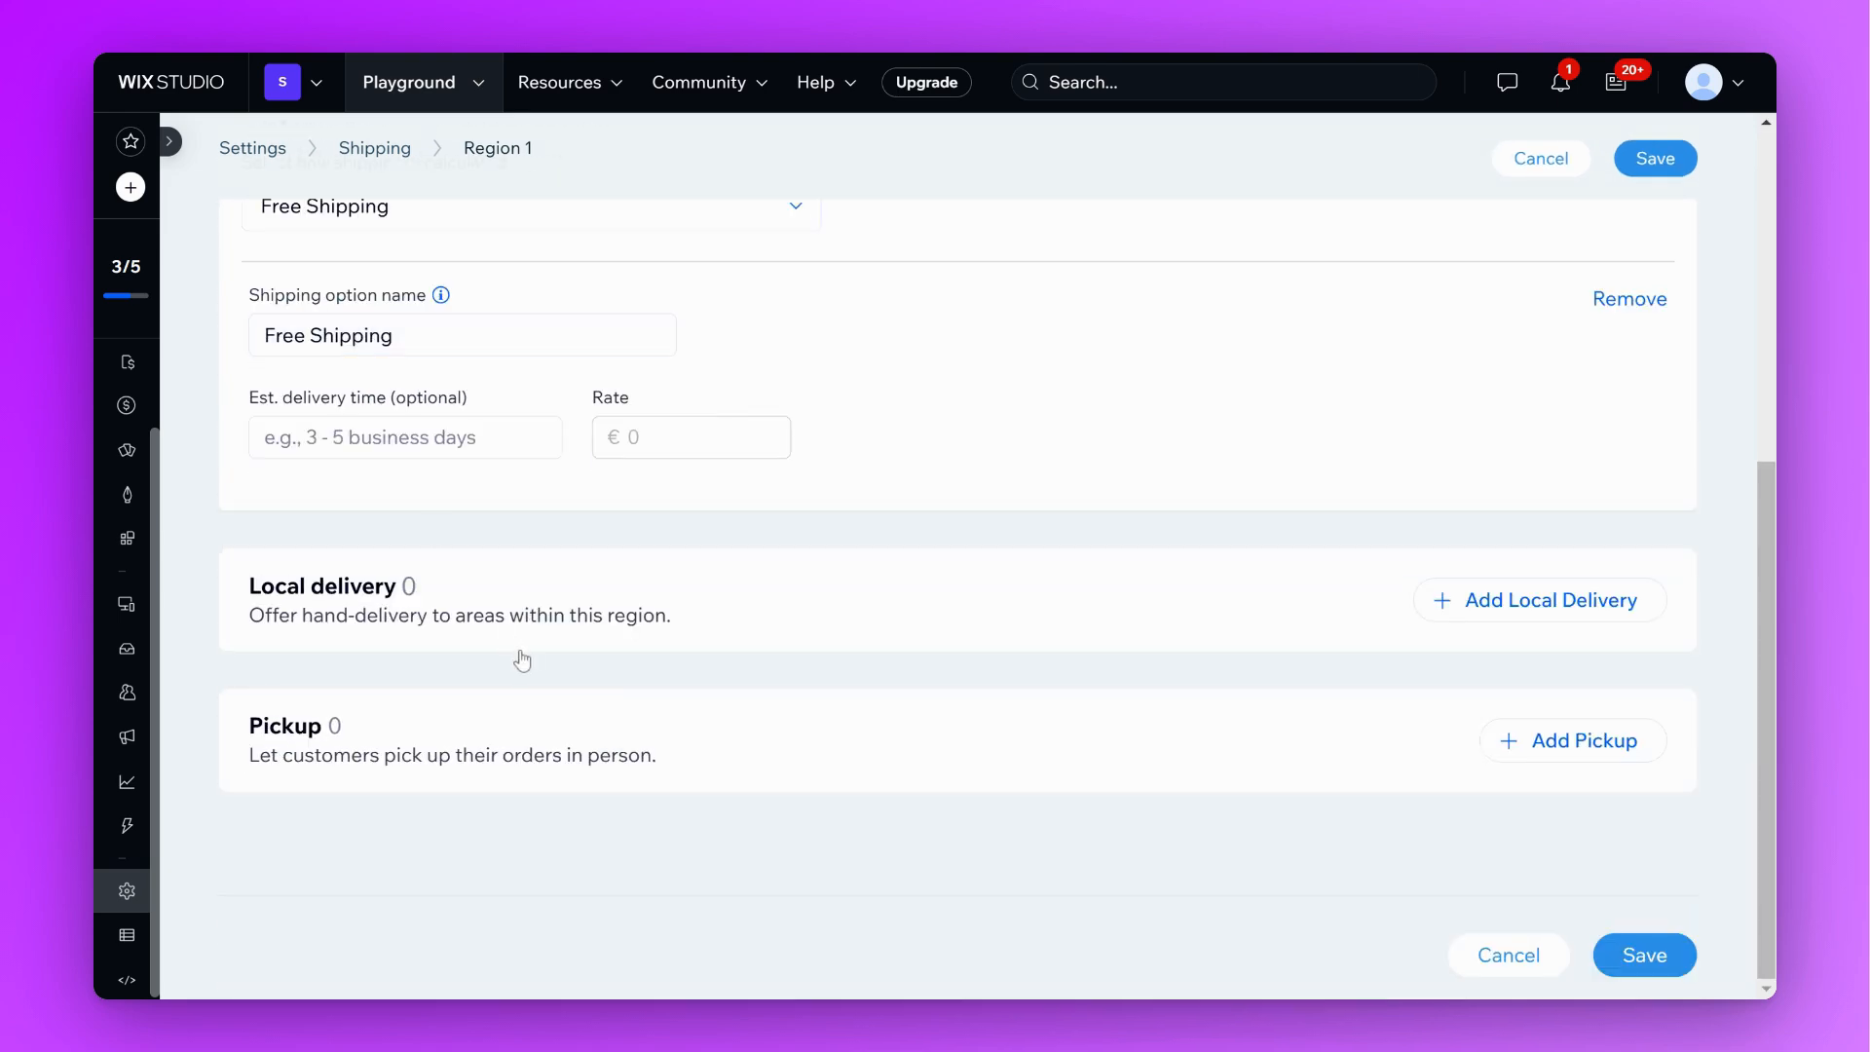
click(1565, 602)
text(helsinki Region)
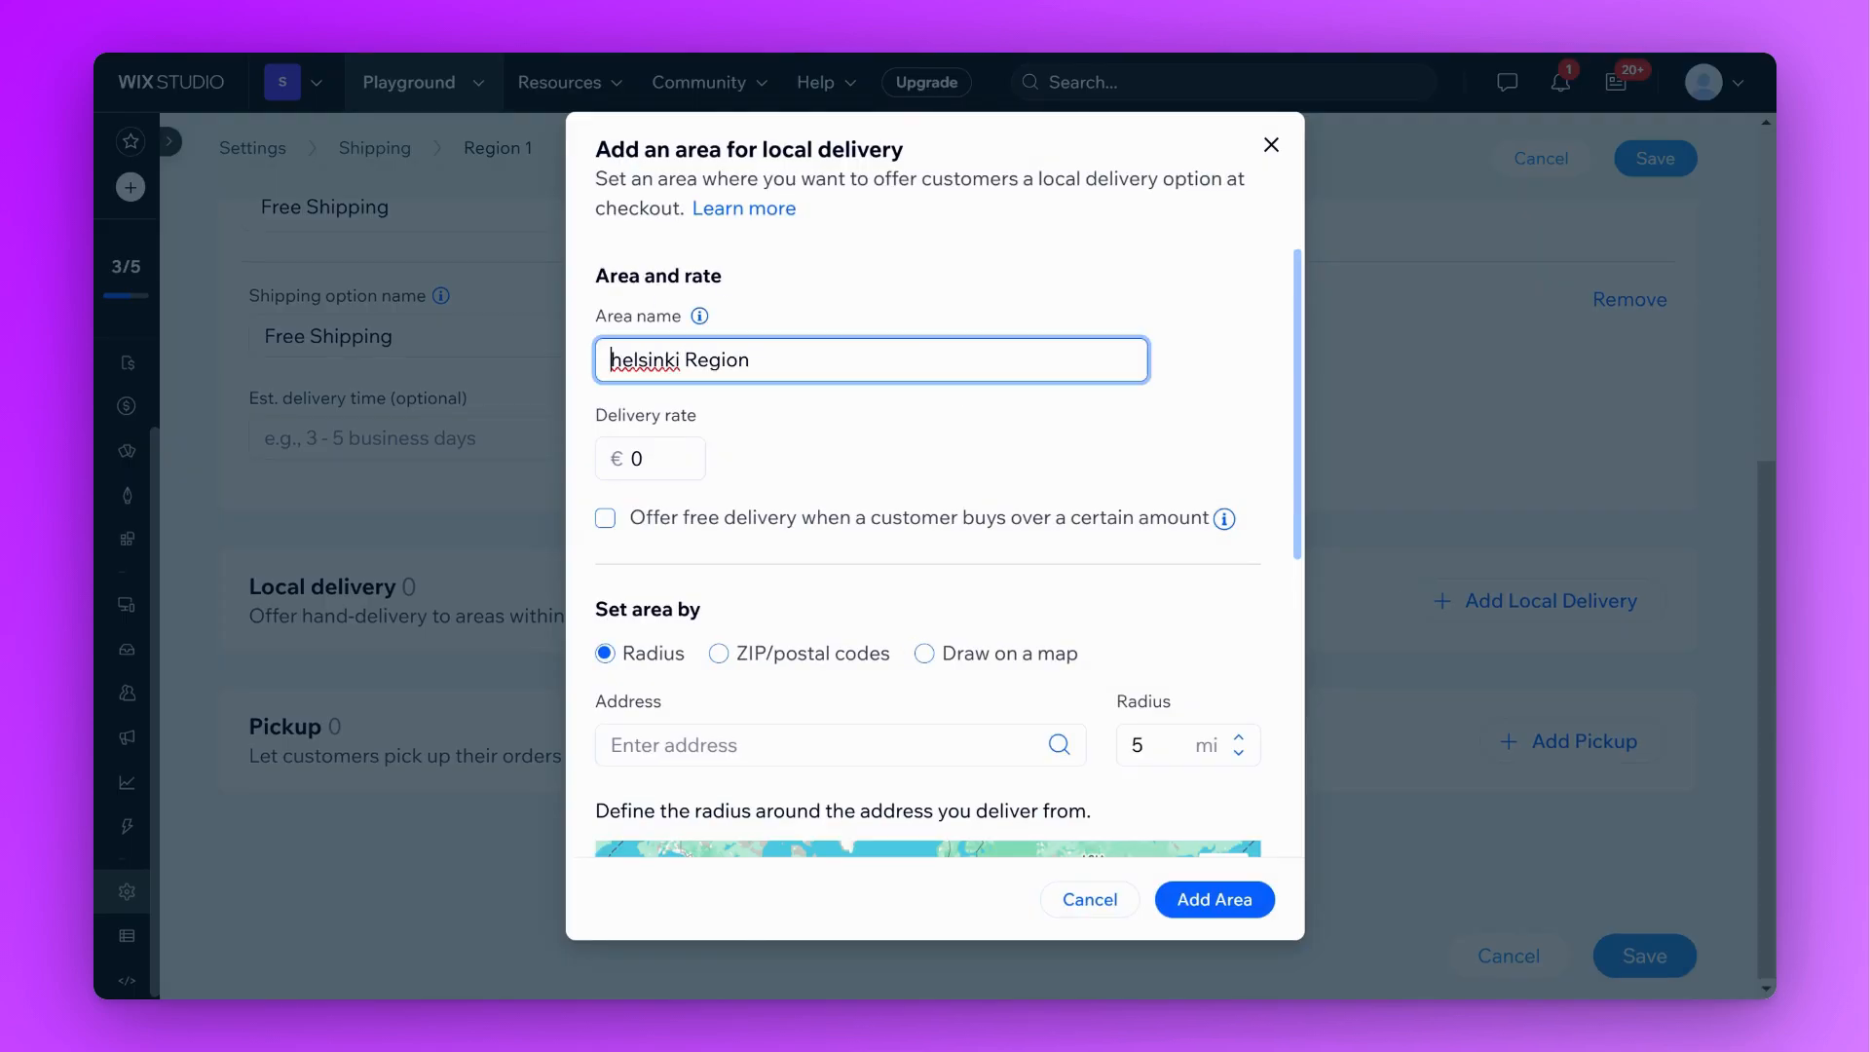
key(Delete)
text(H)
key(Tab)
text(15)
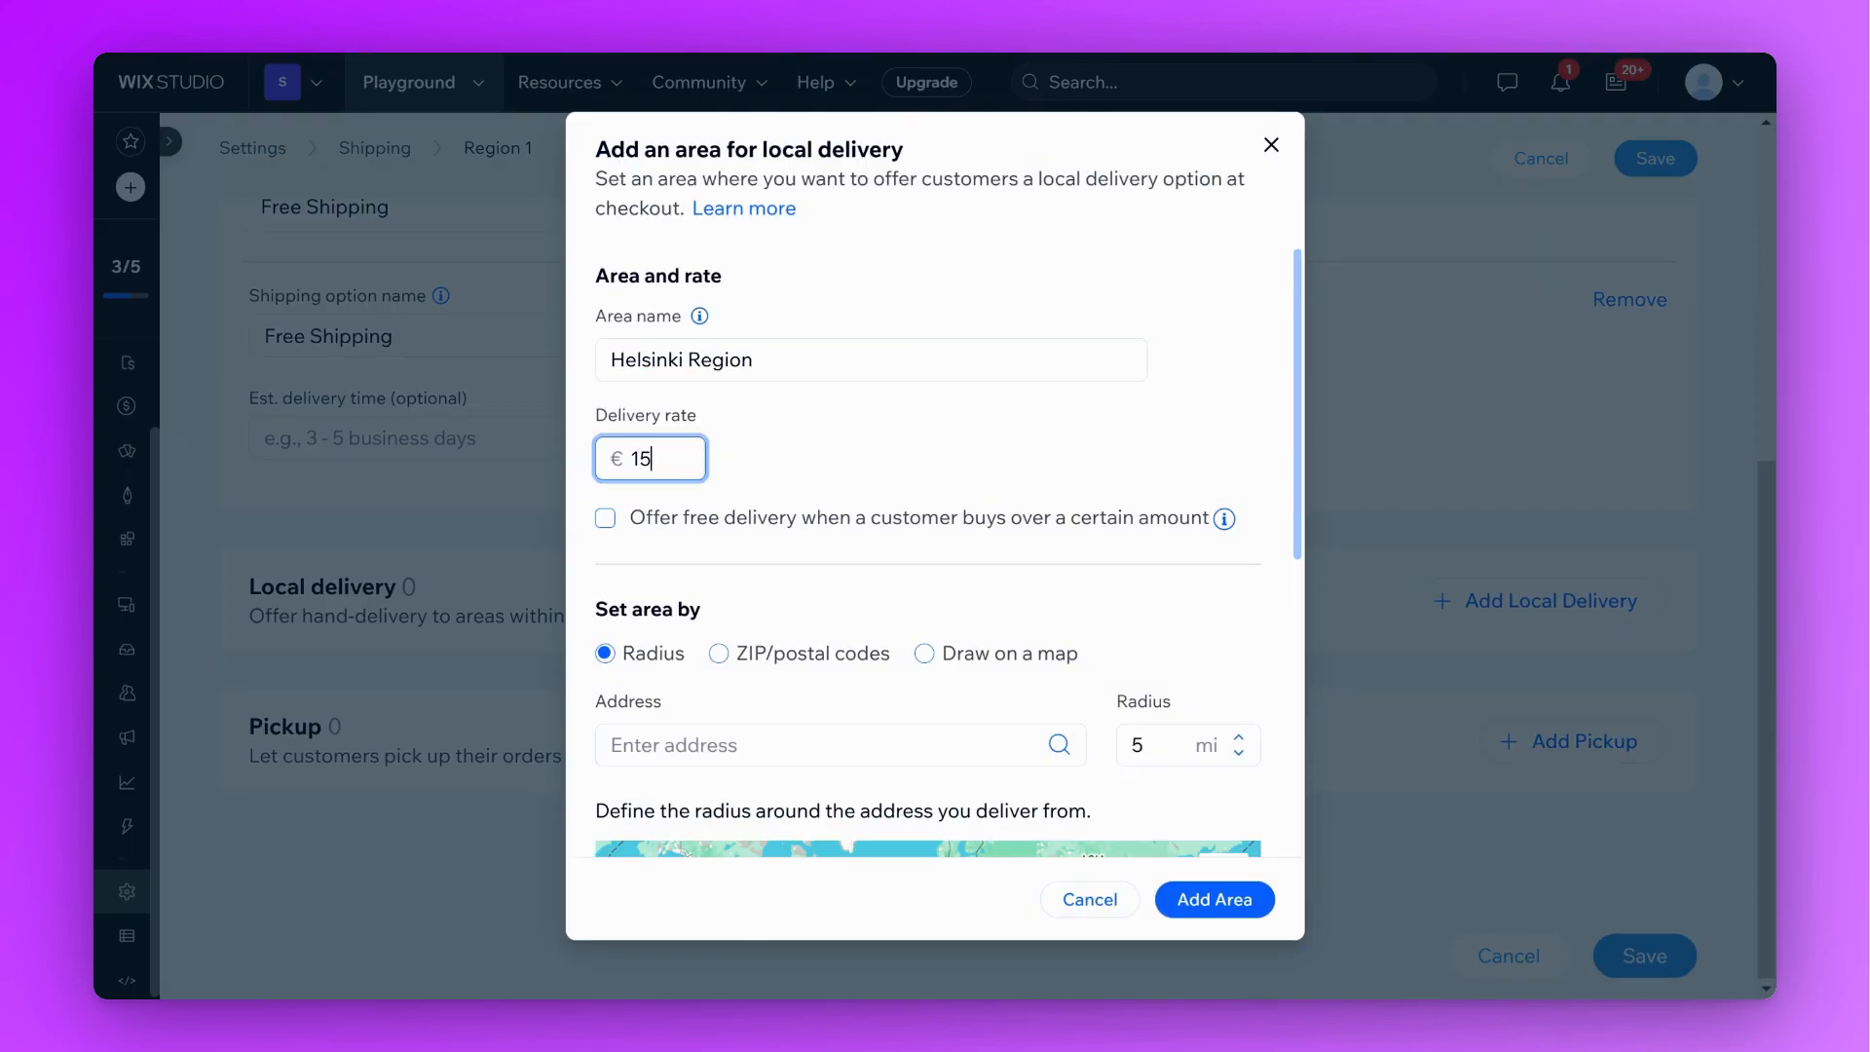
click(605, 519)
Define the delivery area as a 20 mi radius around Helsinki, Finland
key(Tab)
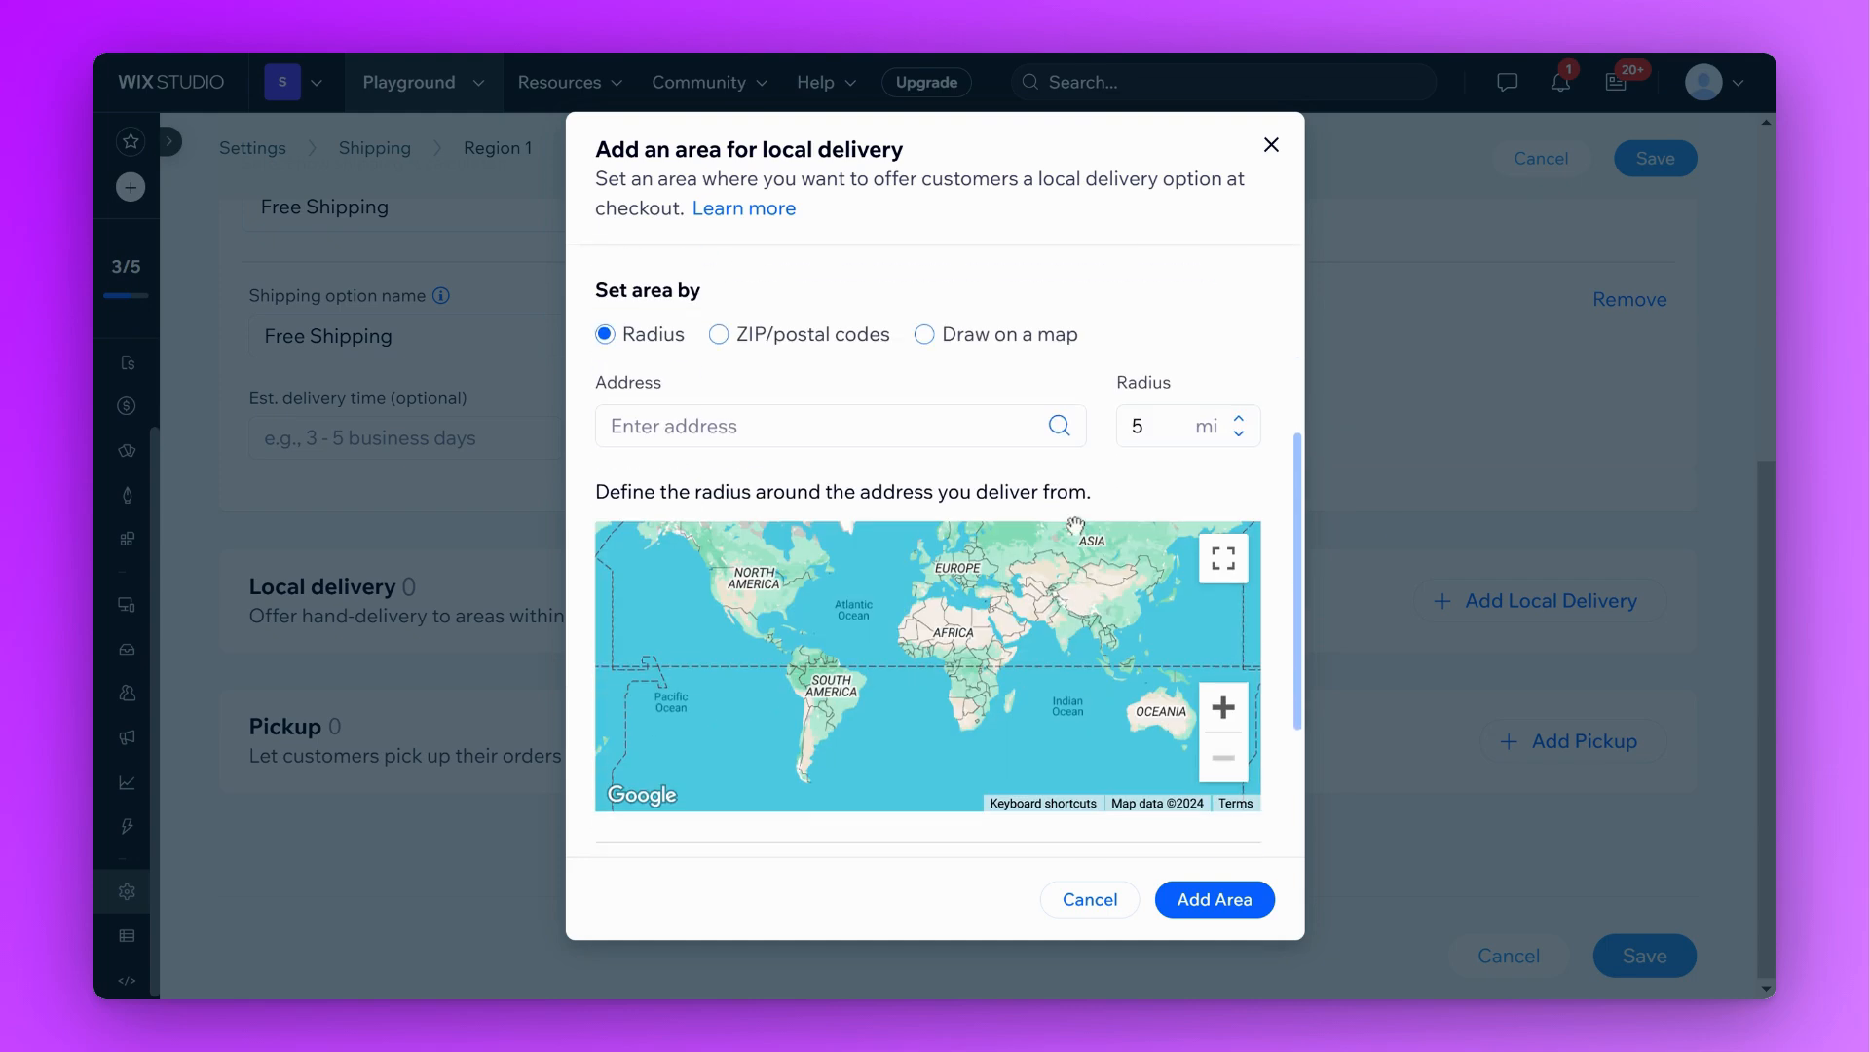
text(helsinki)
key(Return)
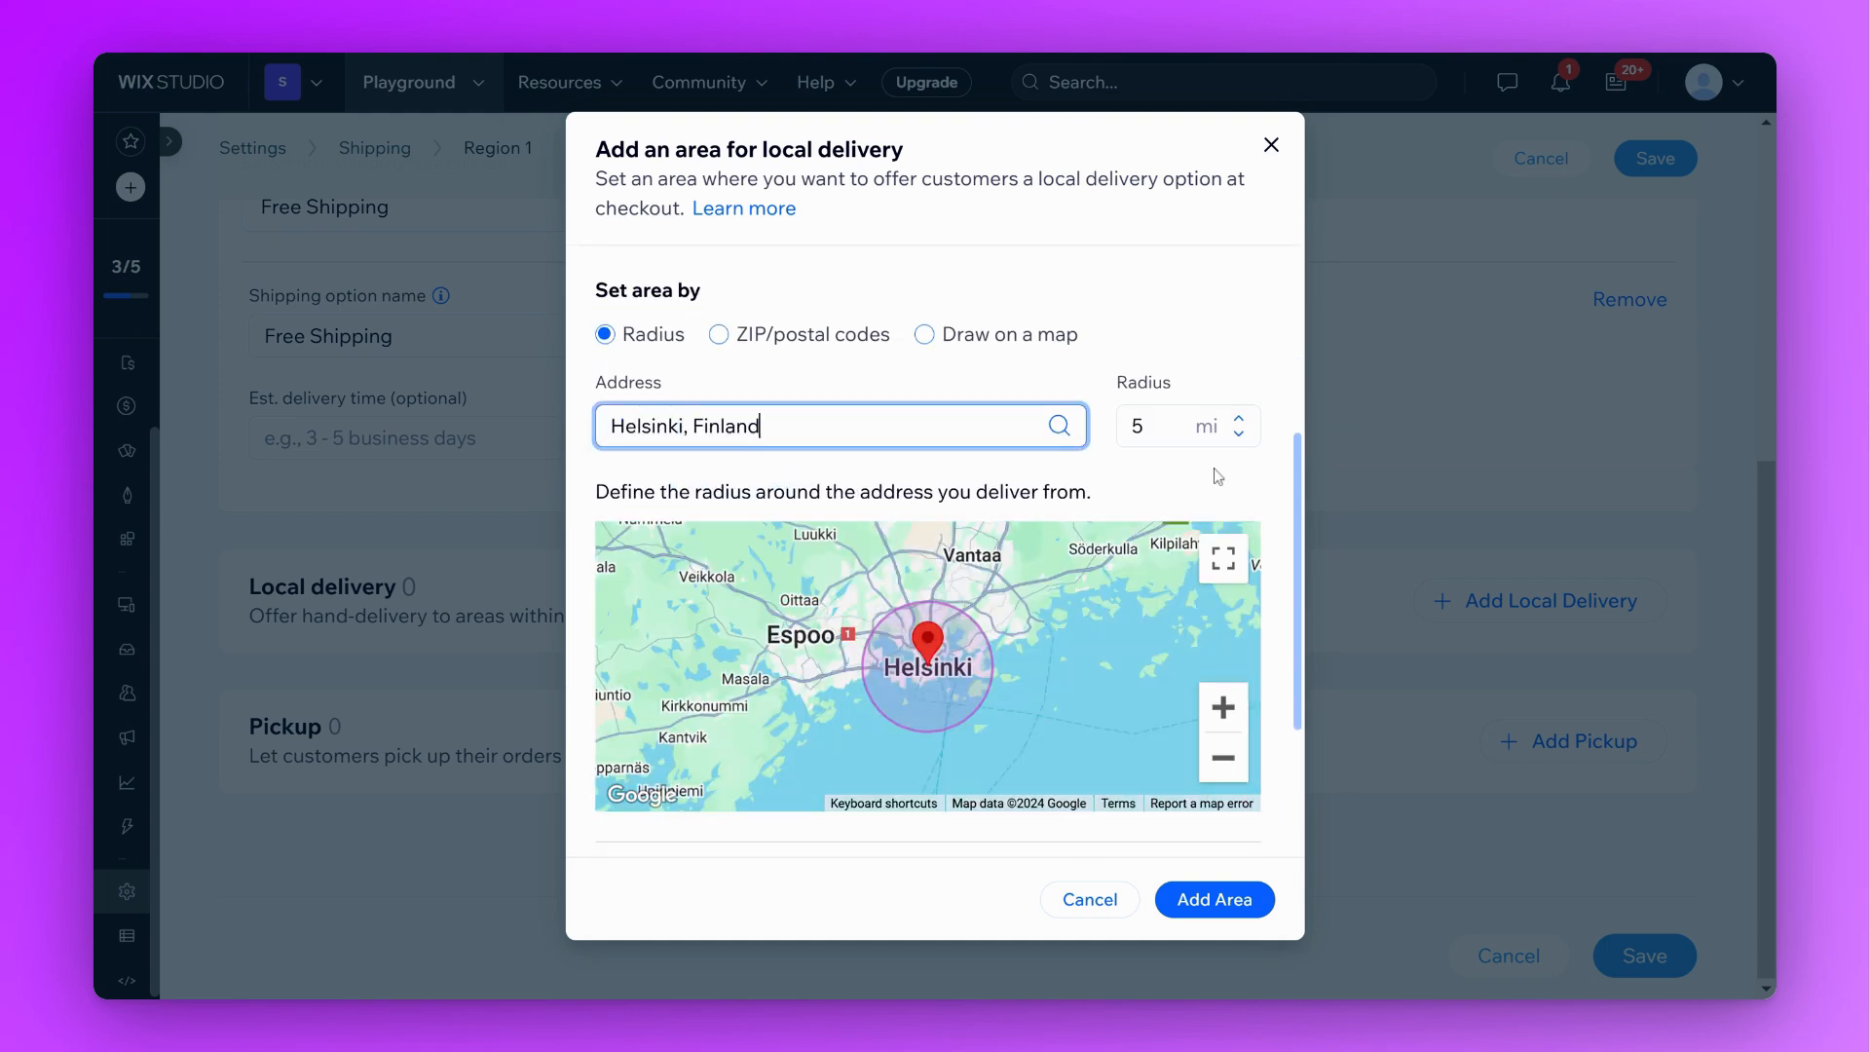
key(Tab)
text(20)
Use delivery time slots with next day delivery for the area, add it, and save the shipping region
scroll(1282, 628, down, 3)
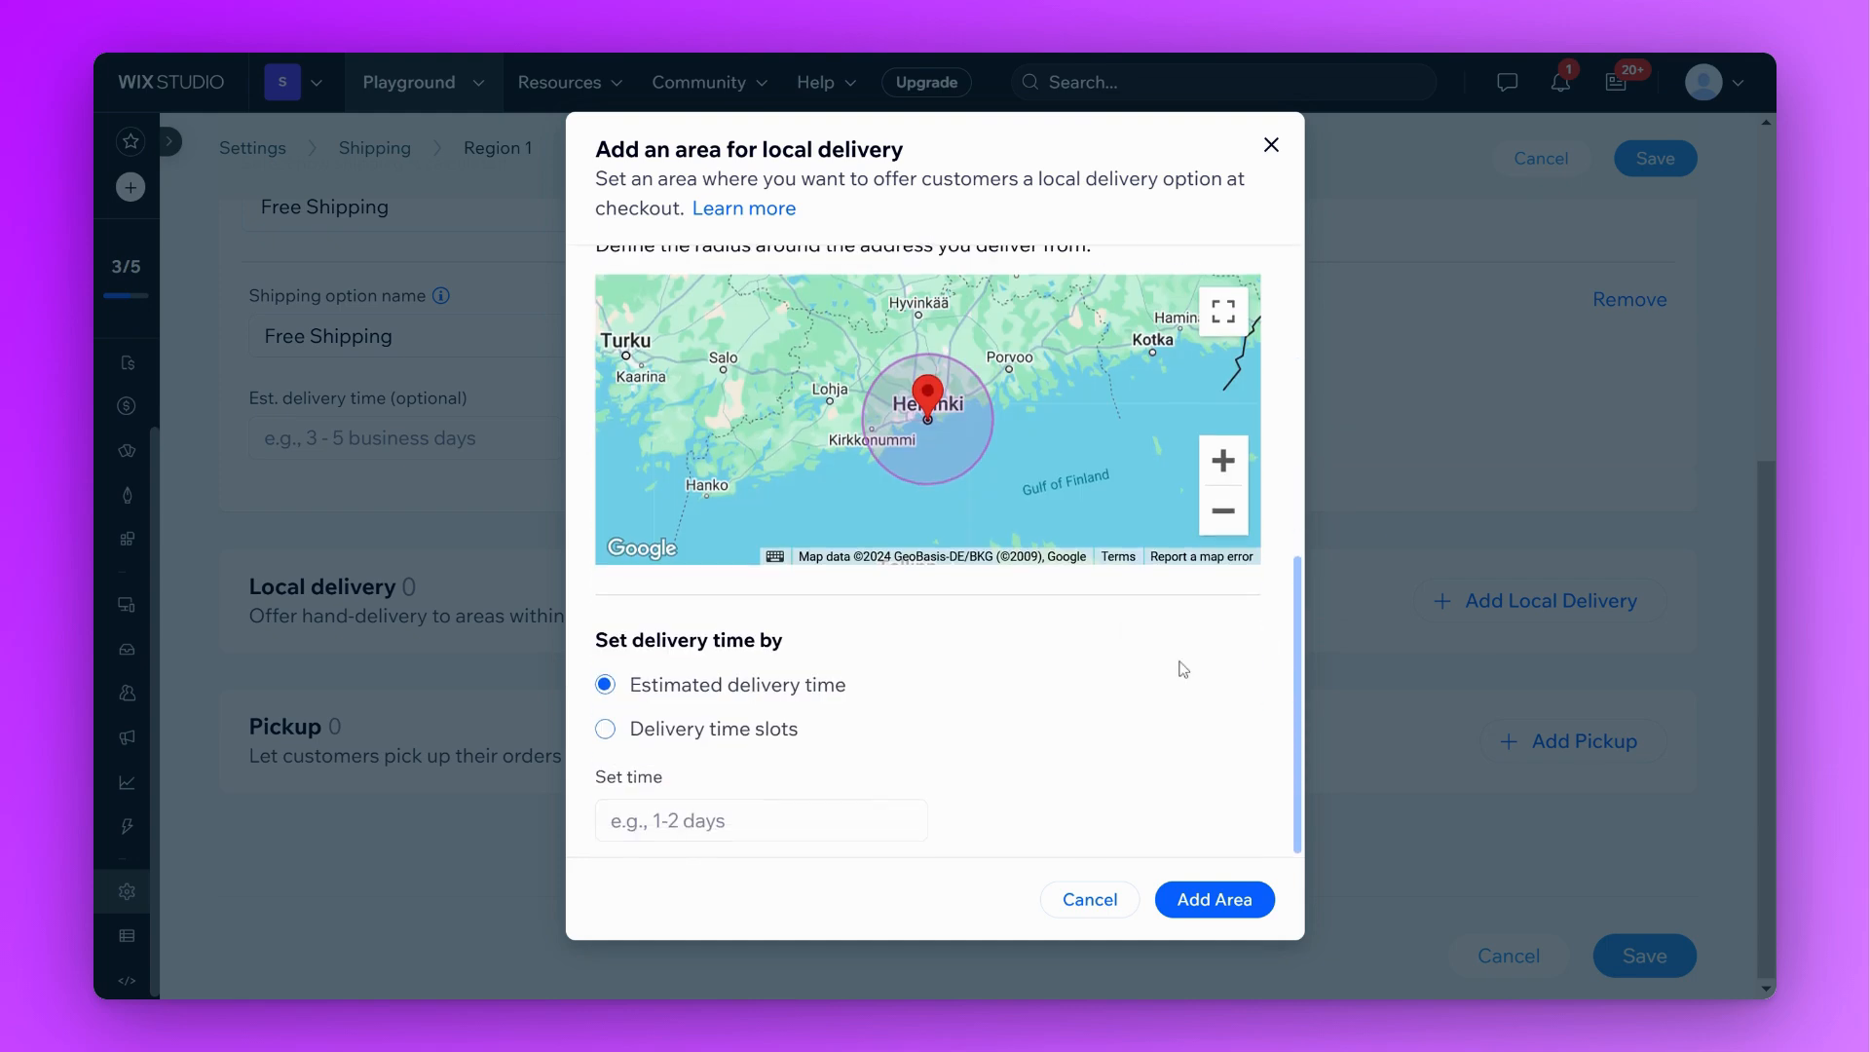
click(765, 731)
scroll(751, 546, down, 5)
scroll(838, 487, down, 3)
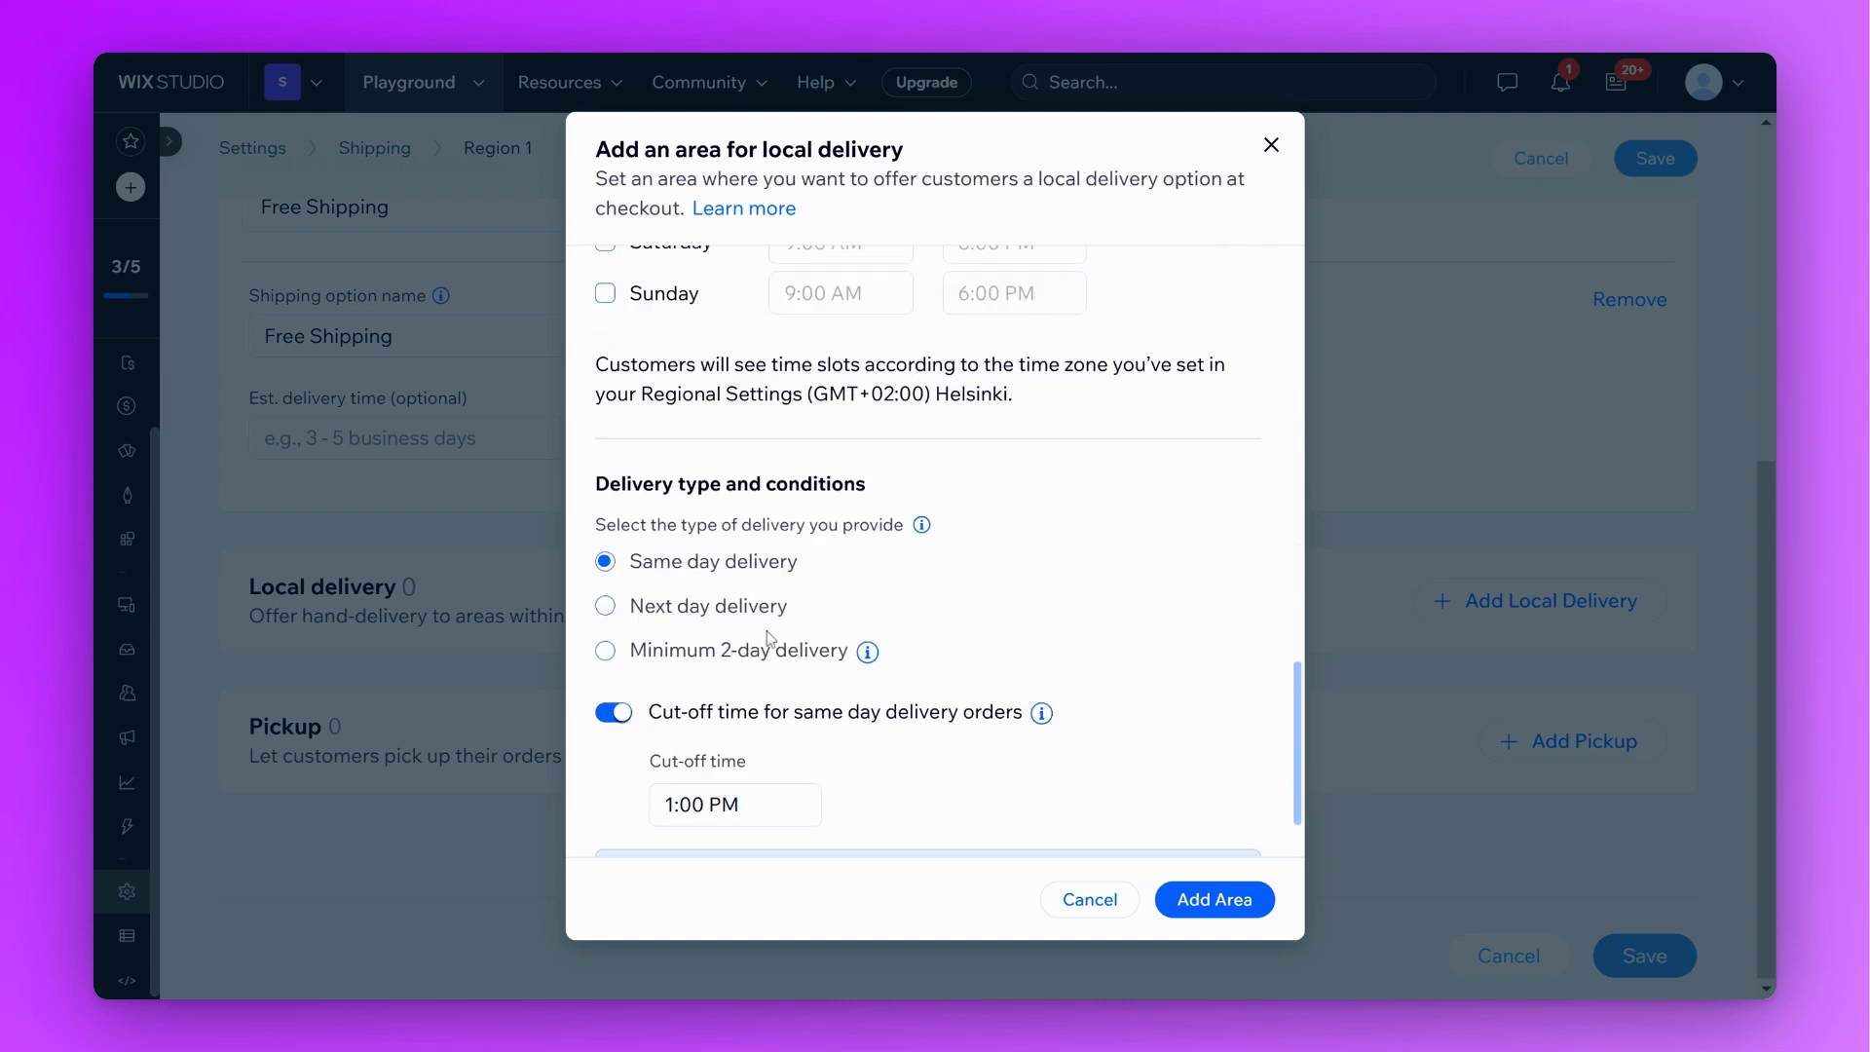
click(721, 602)
scroll(848, 682, down, 1)
click(1212, 900)
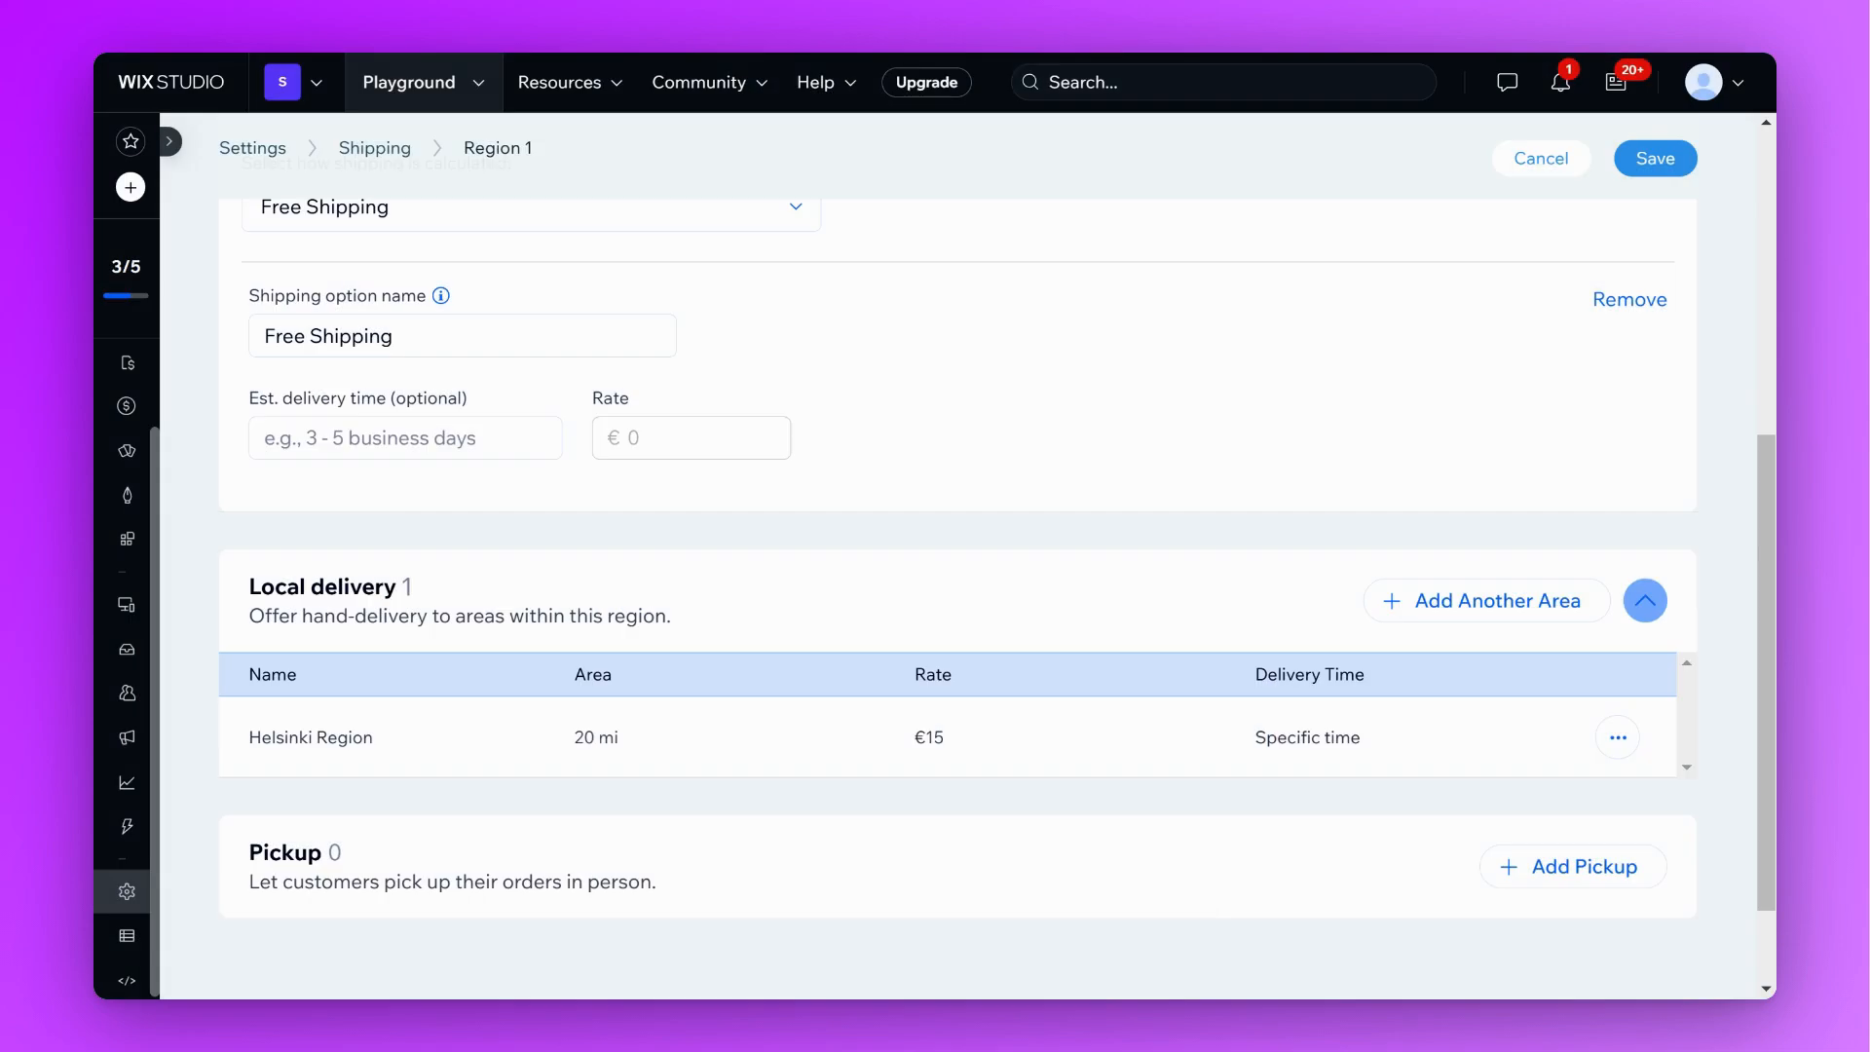
scroll(1108, 820, up, 5)
click(1649, 238)
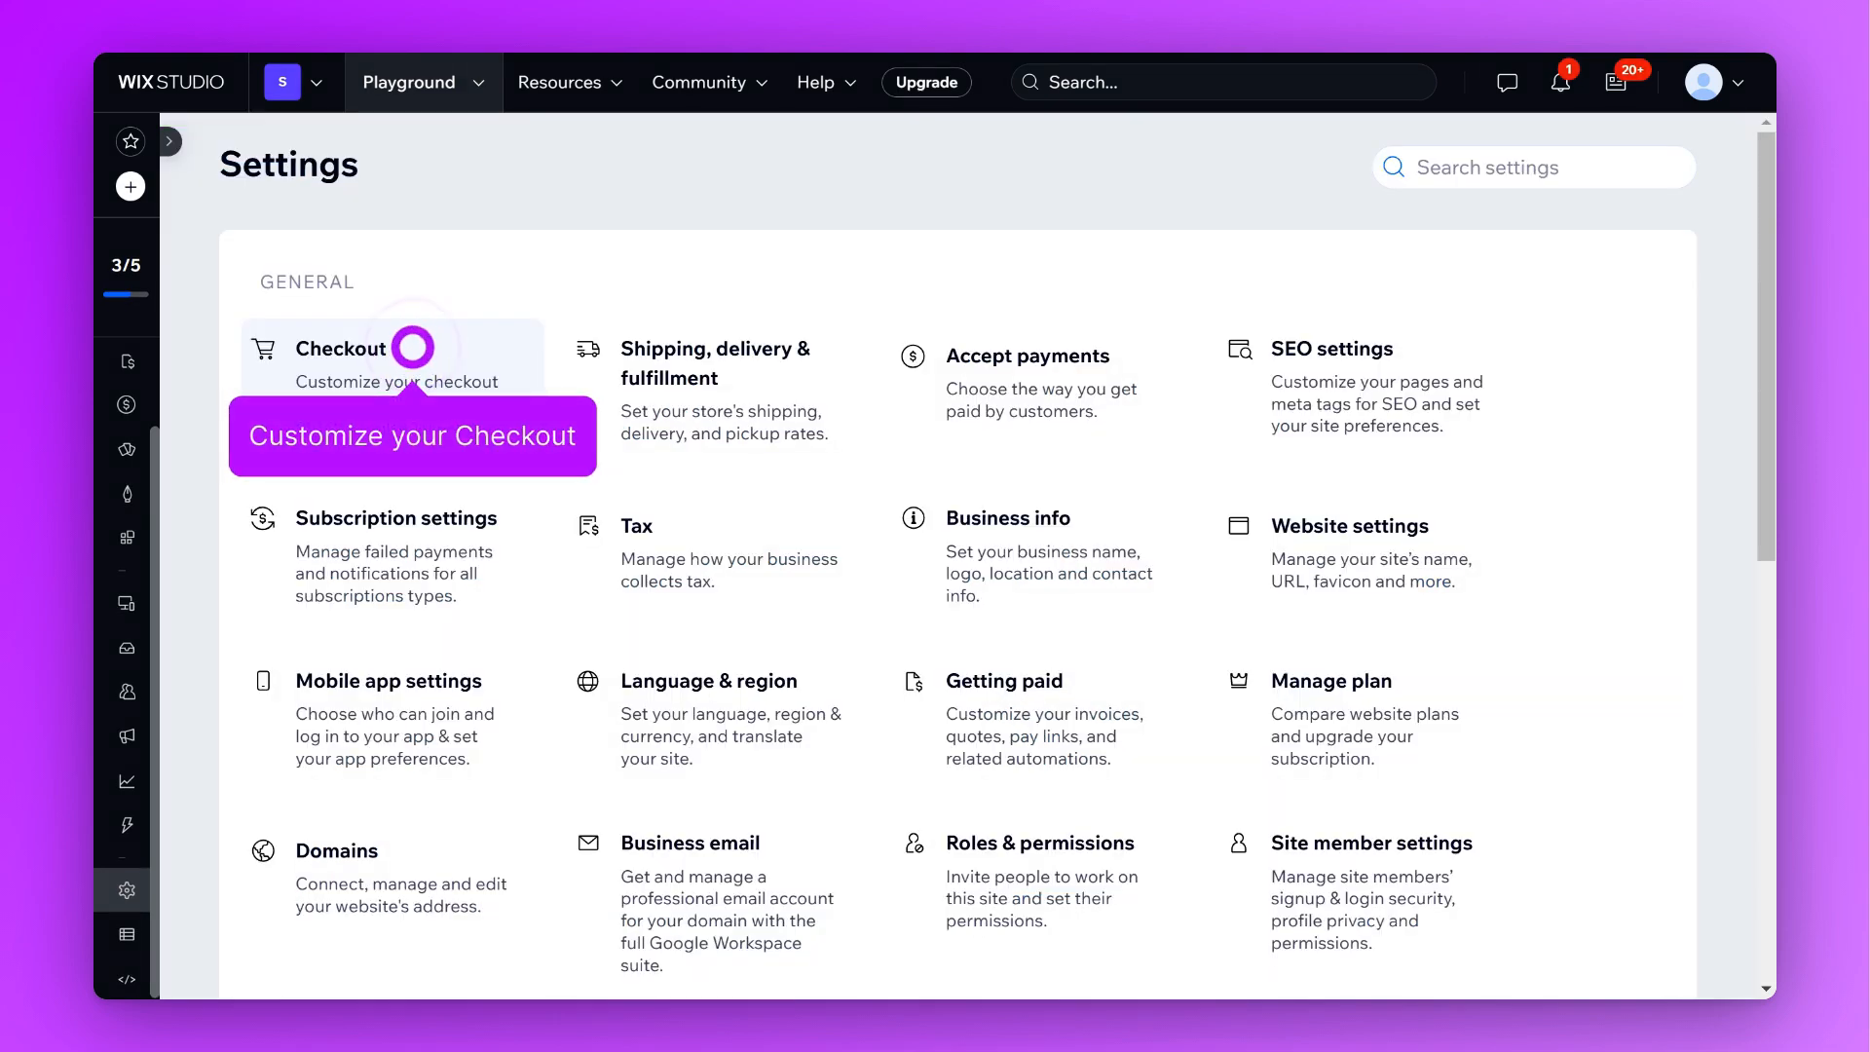
In the site's checkout settings, enable the terms & conditions policy and fill it with Lorem ipsum placeholder text
click(412, 347)
scroll(398, 416, down, 5)
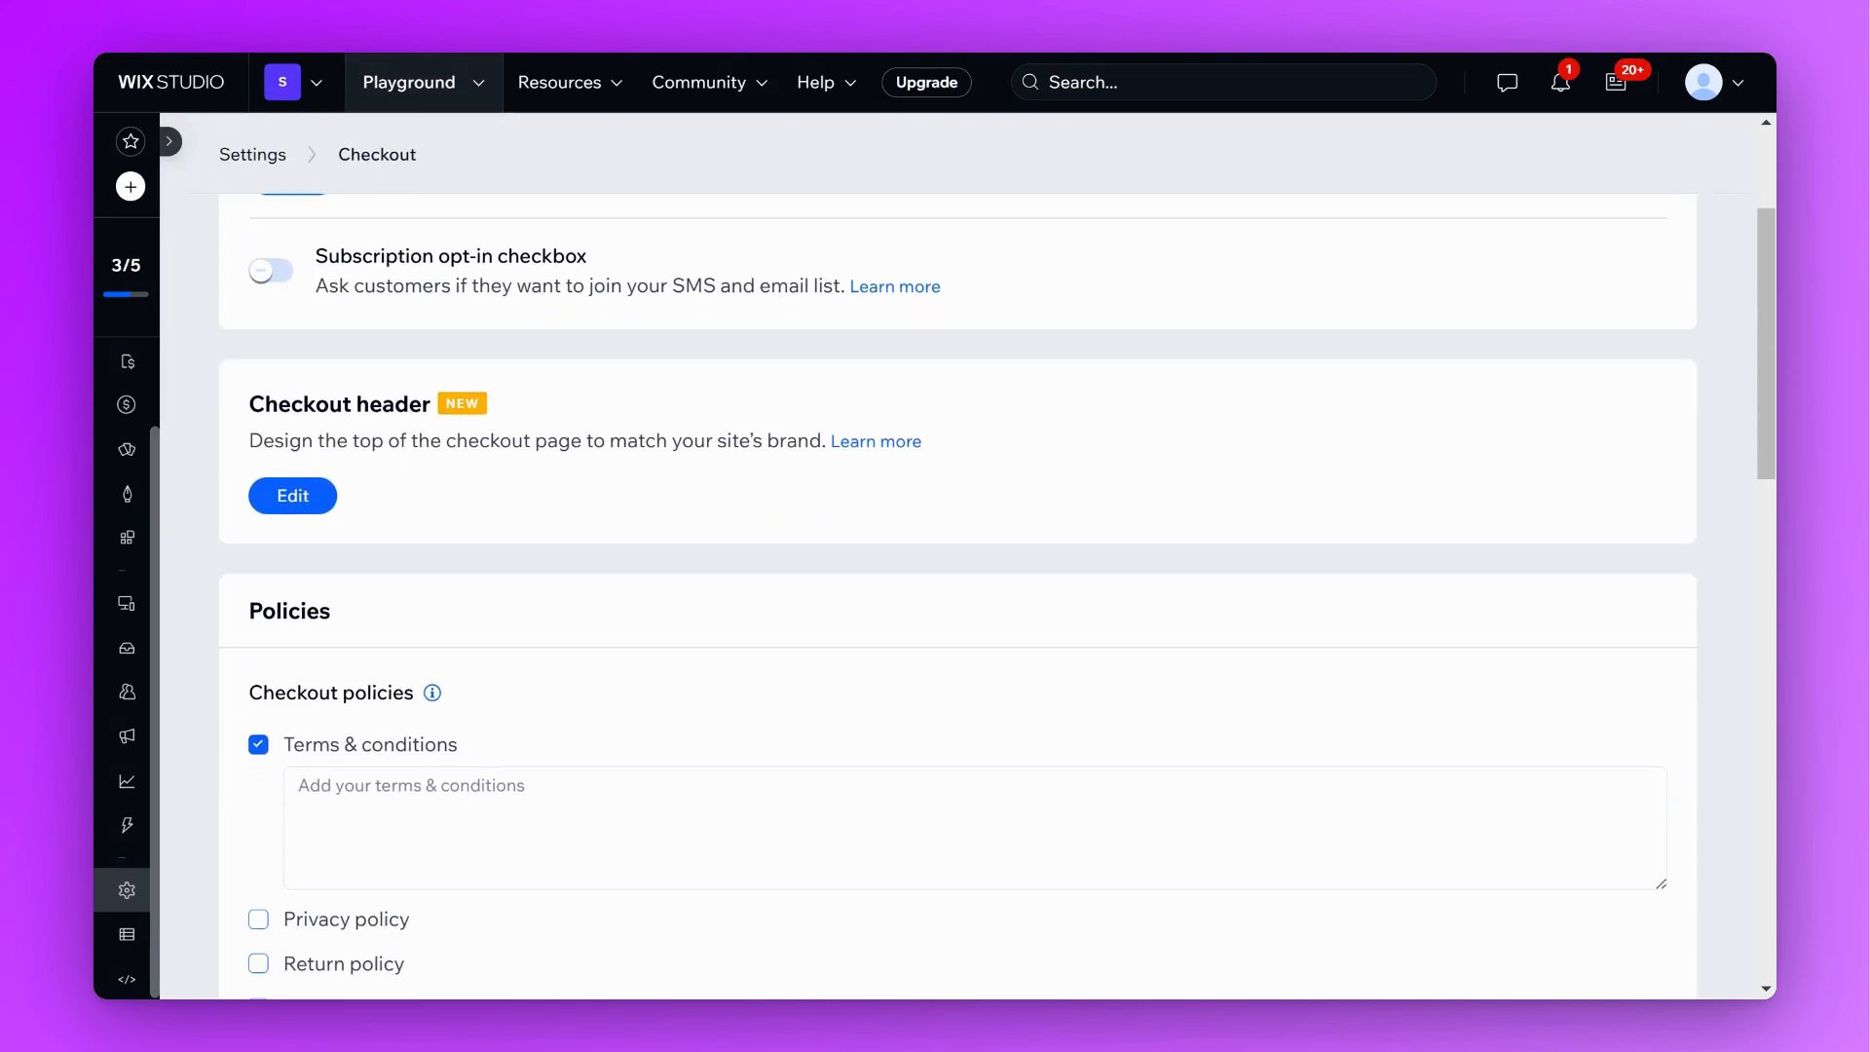
click(258, 502)
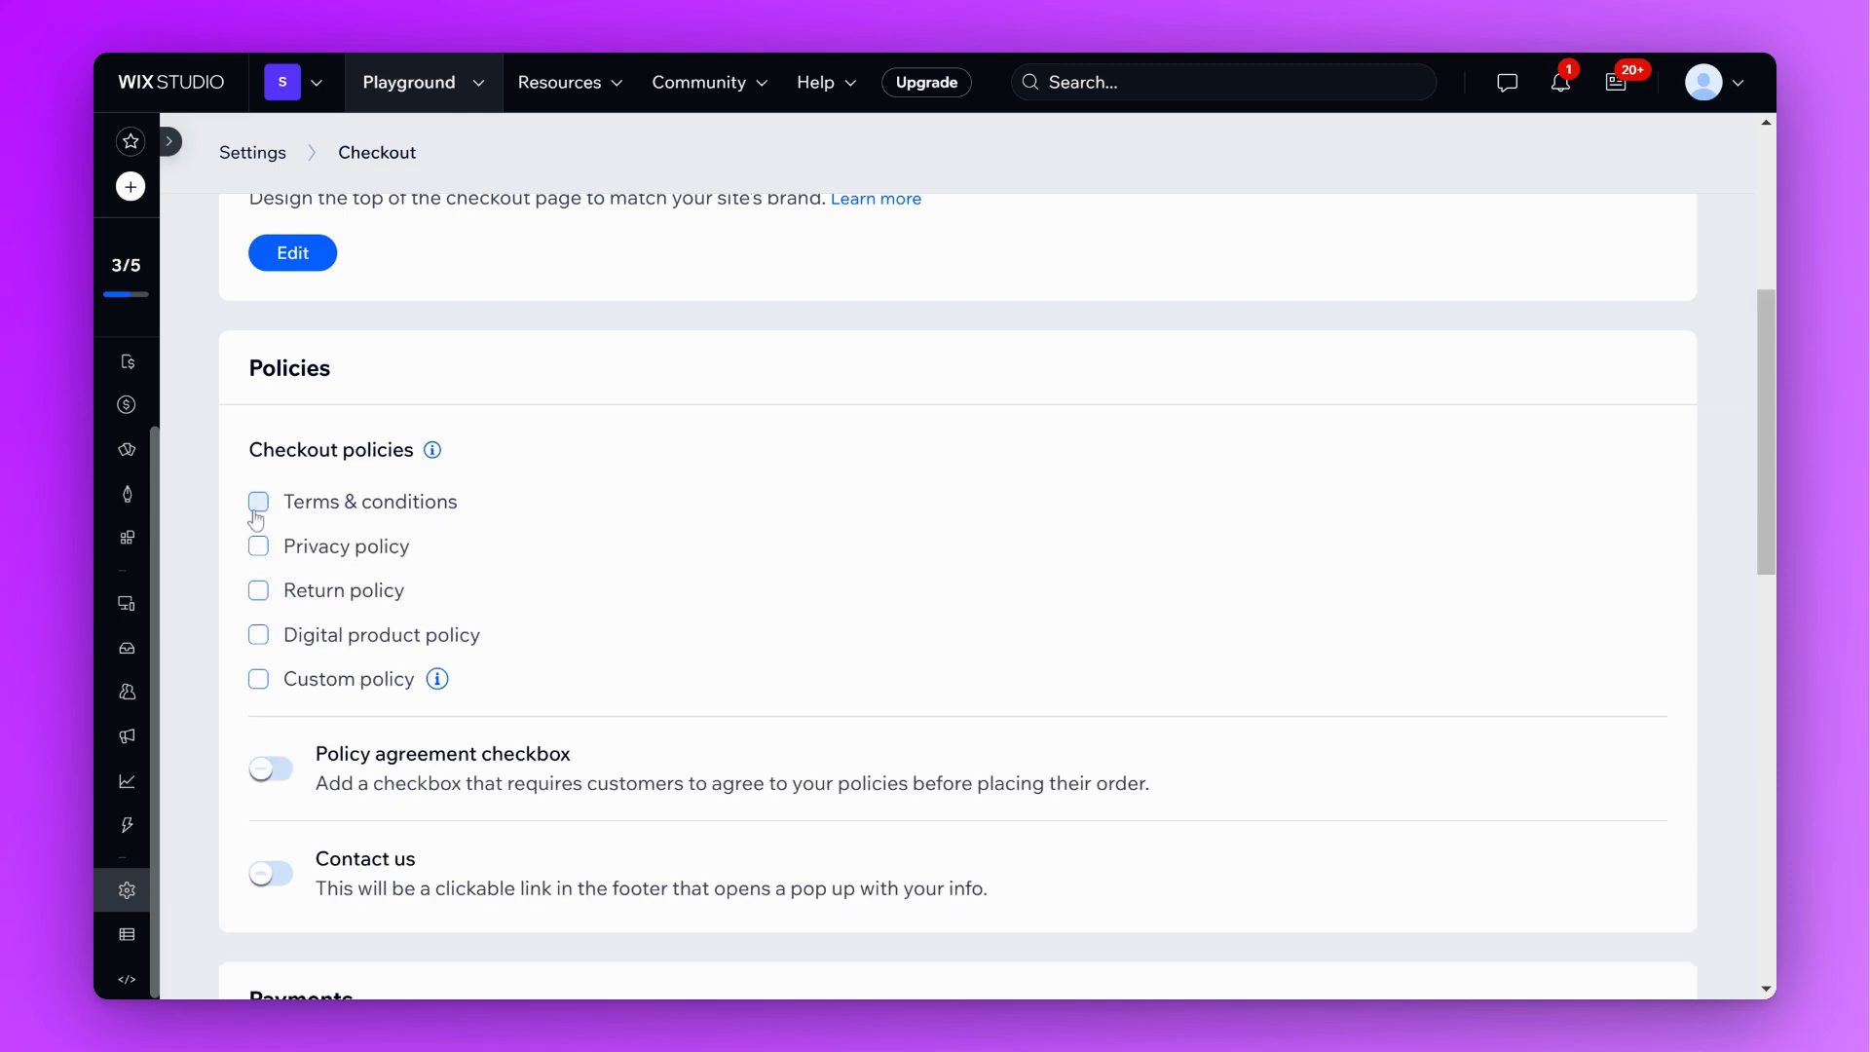
click(258, 502)
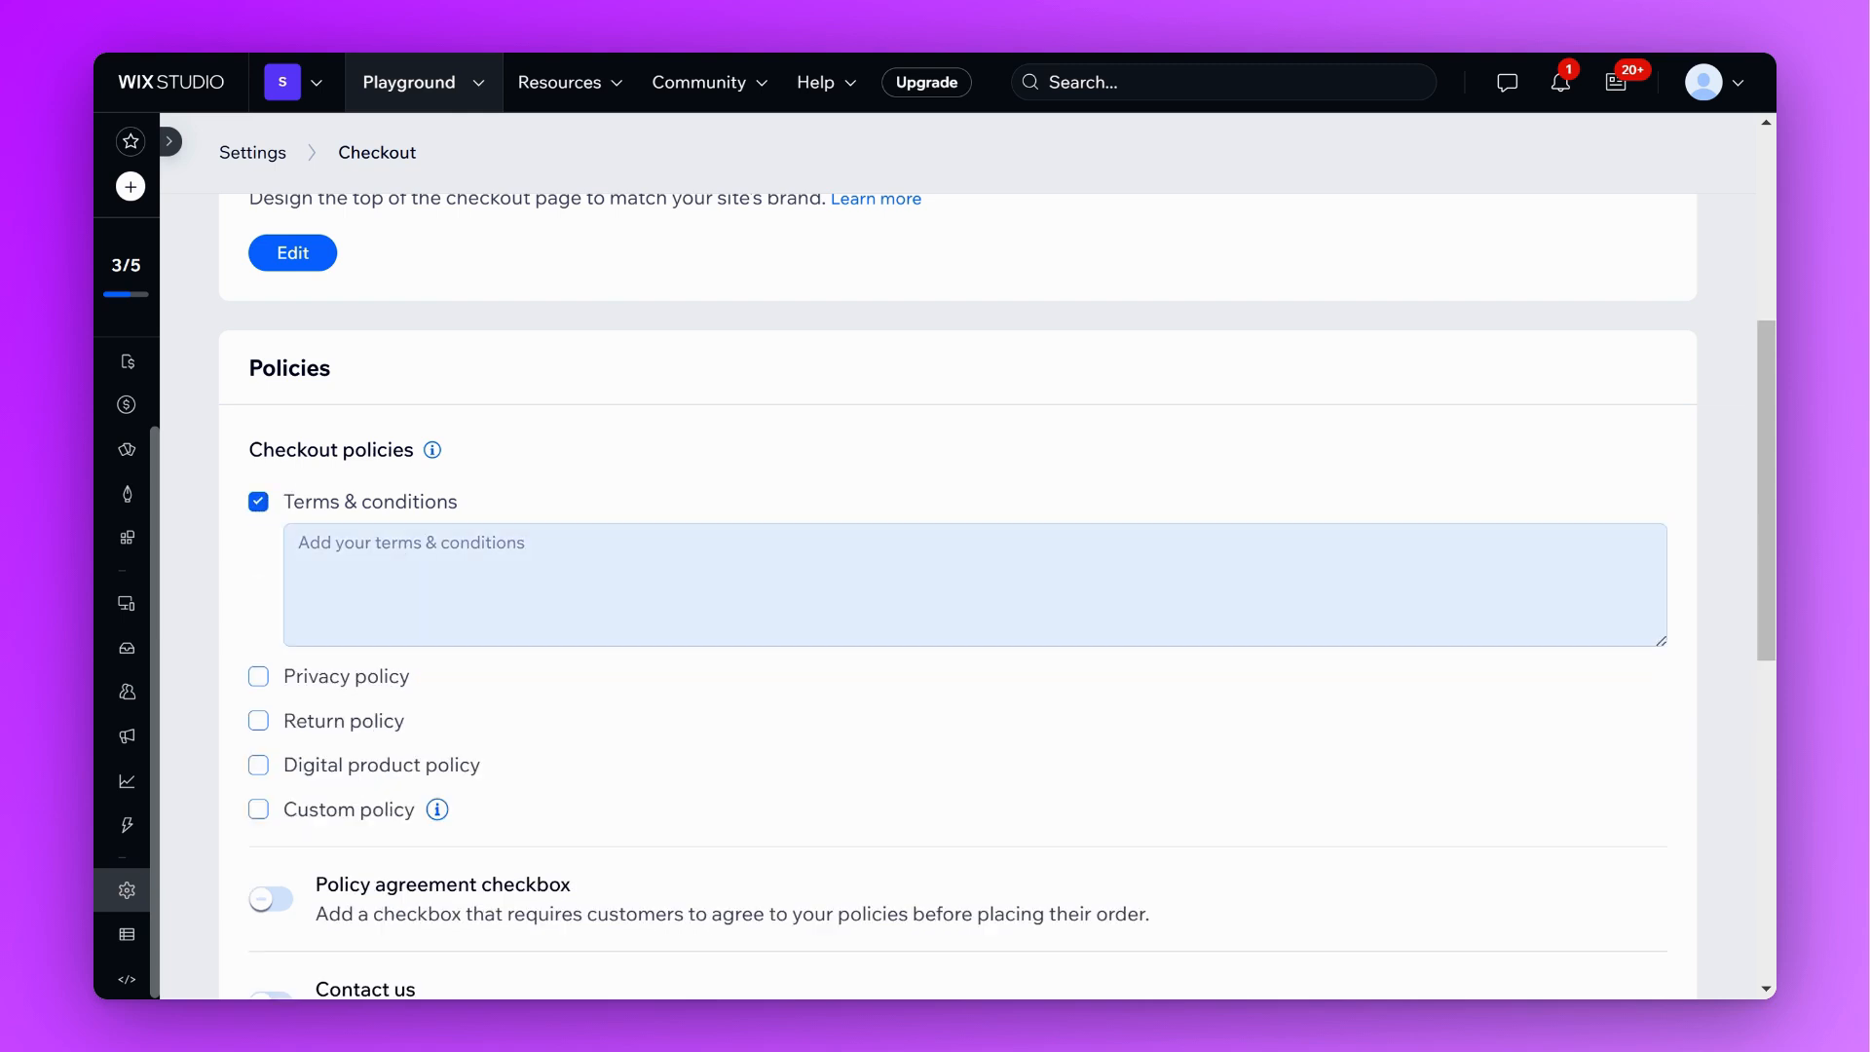
click(299, 542)
text(Lorem ipsum dolor sit amet, consectetur adipiscing elit. Sed euismod, nisi nec cursus consectetur, risus metus venenatis metus, a dapibus tortor libero vitae eros. Nam vehicula, eros at blandit pretium, arcu turpis pellentesque ligula, eget fermentum metus purus et felis. Integer mollis sollicitudin nisl, ac pharetra eros suscipit et. Quisque tincidunt felis in lectus blandit, in ullamcorper lacus sagittis. Fusce dictum ex nec sapien auctor, vitae pellentesque est pellentesque. Ut vehicula urna eget nisi consectetur, nec laoreet sem pulvinar. Donec malesuada purus in massa efficitur, vel vestibulum neque dictum)
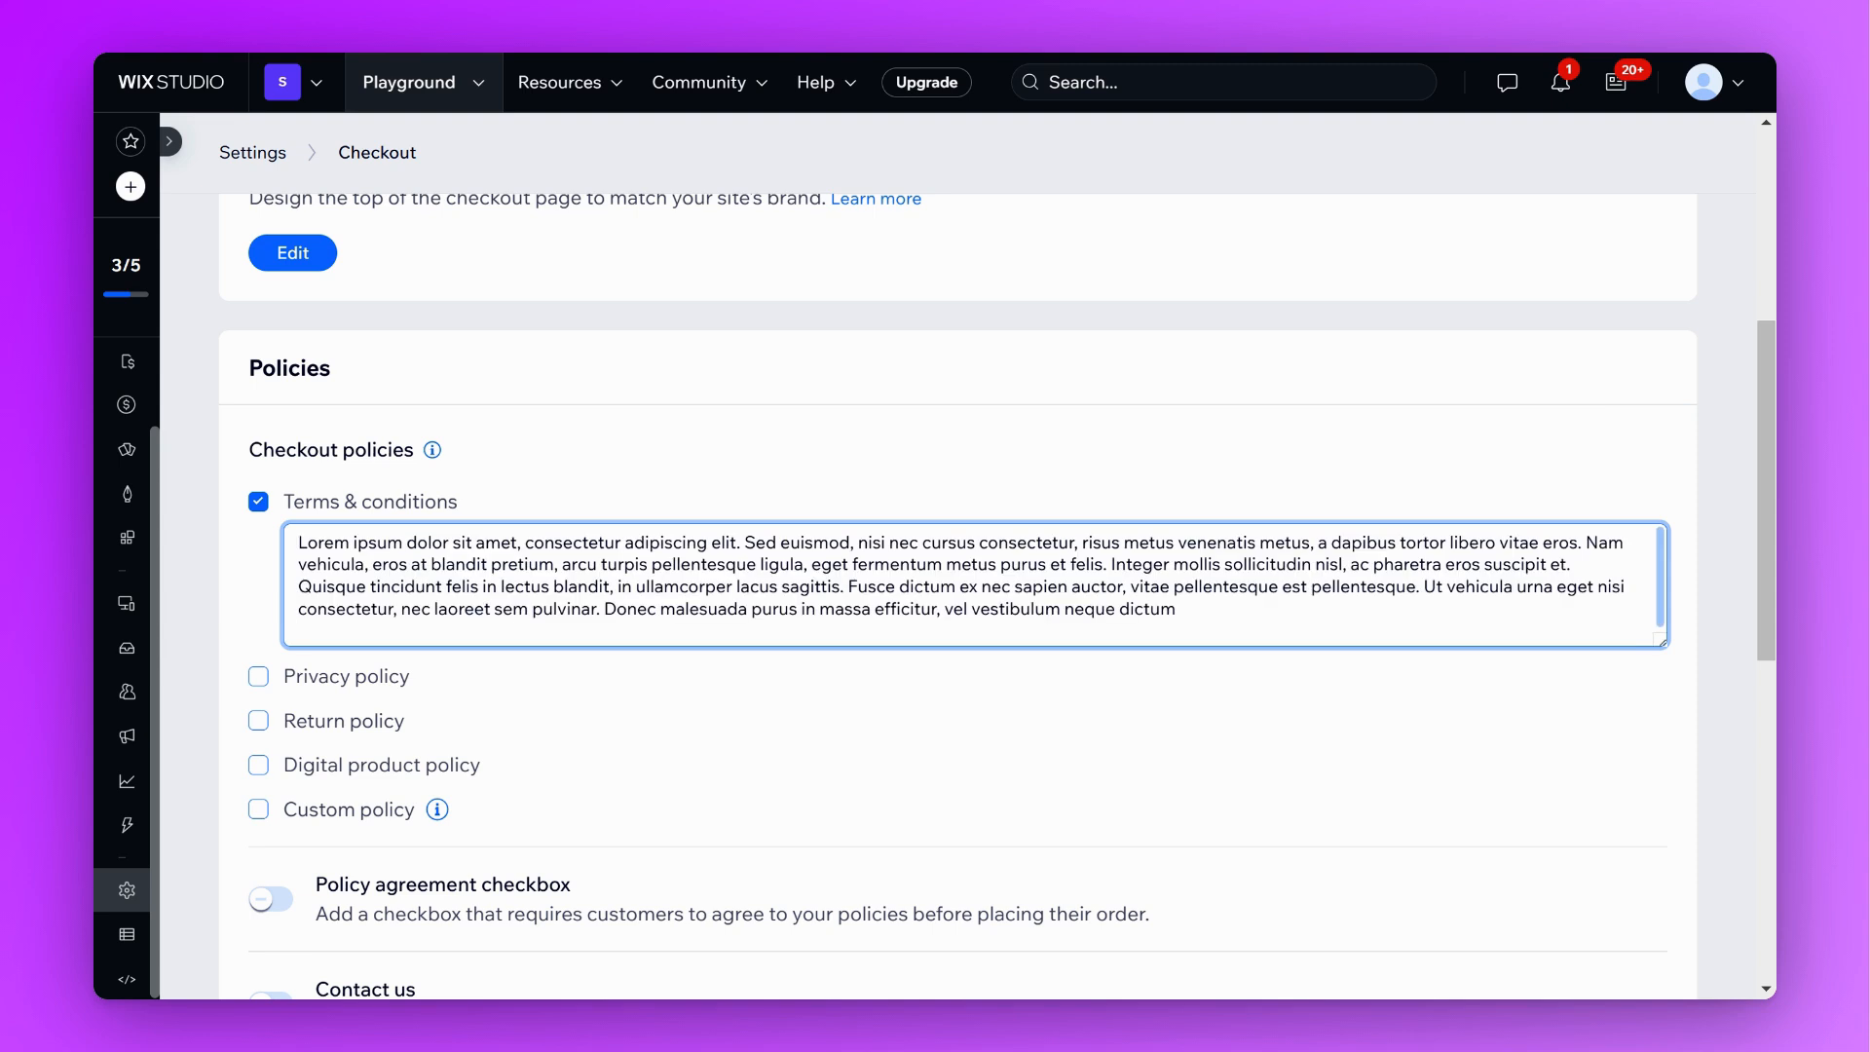
click(517, 652)
Turn on the policy agreement checkbox for checkout and review the remaining checkout options
scroll(518, 669, down, 4)
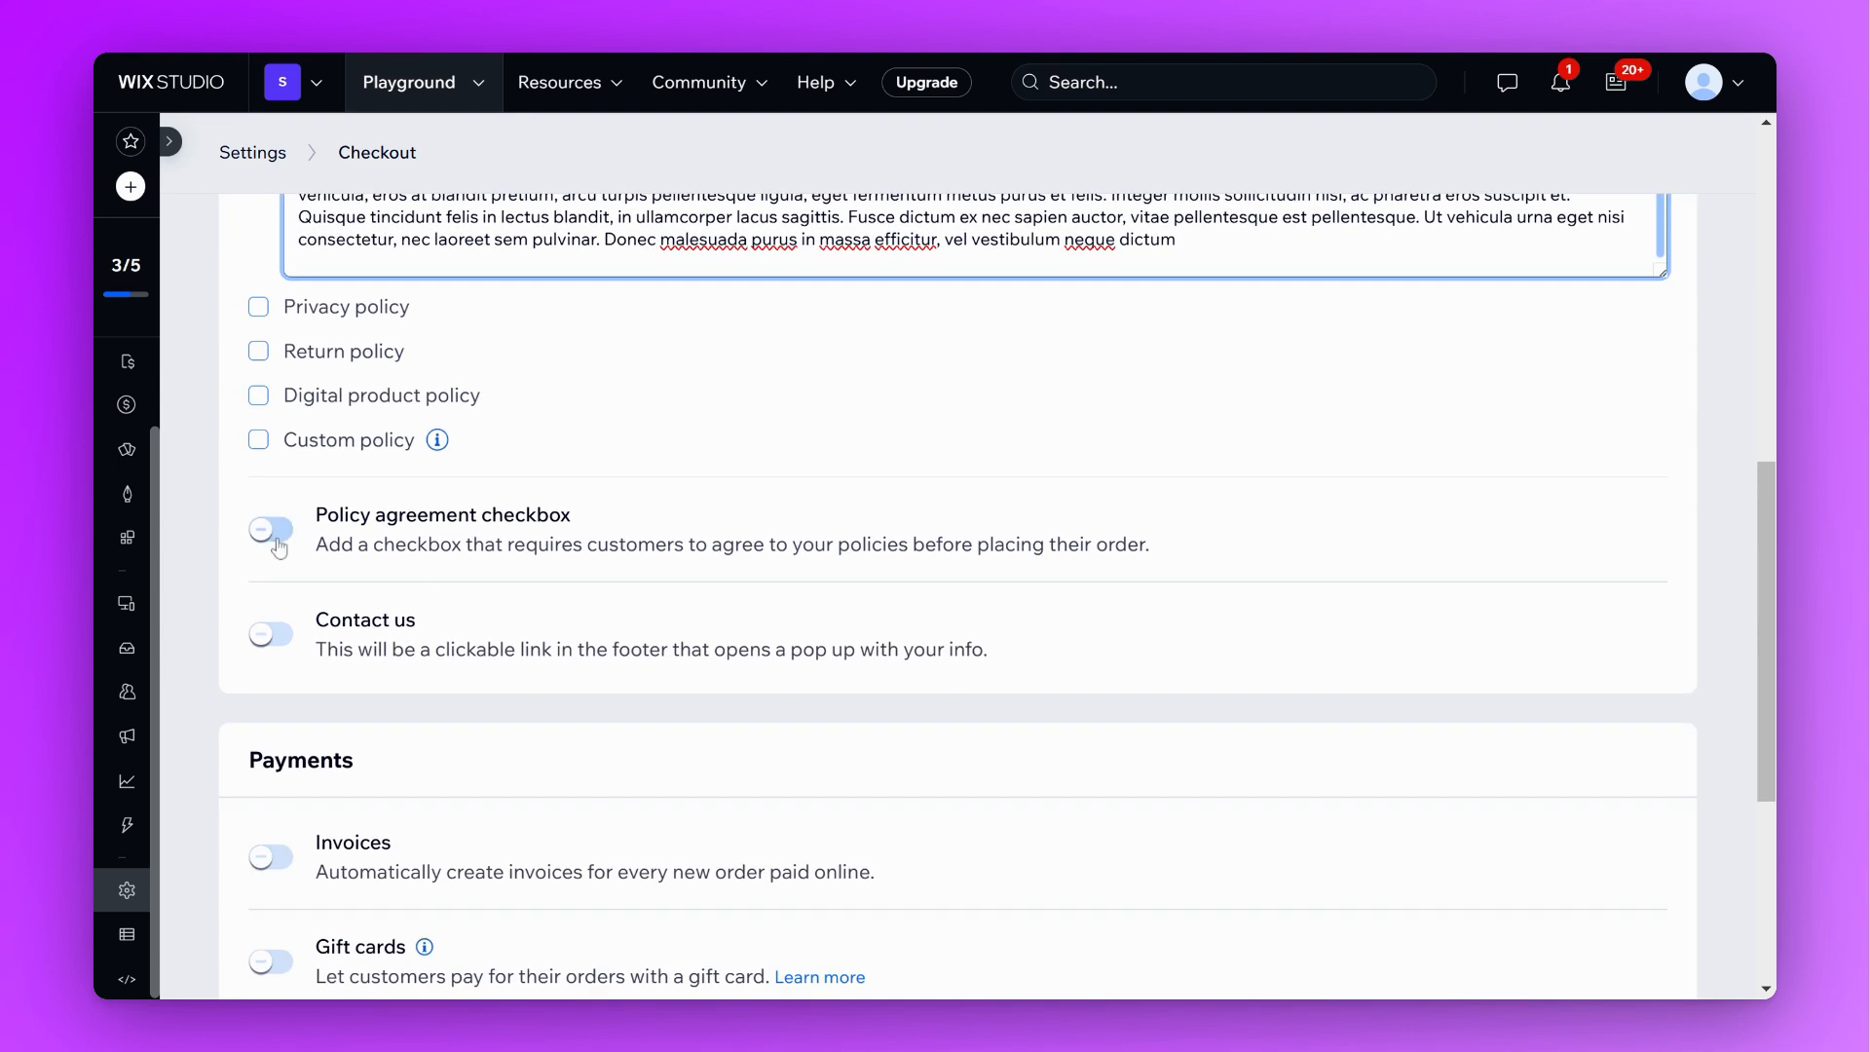
click(272, 530)
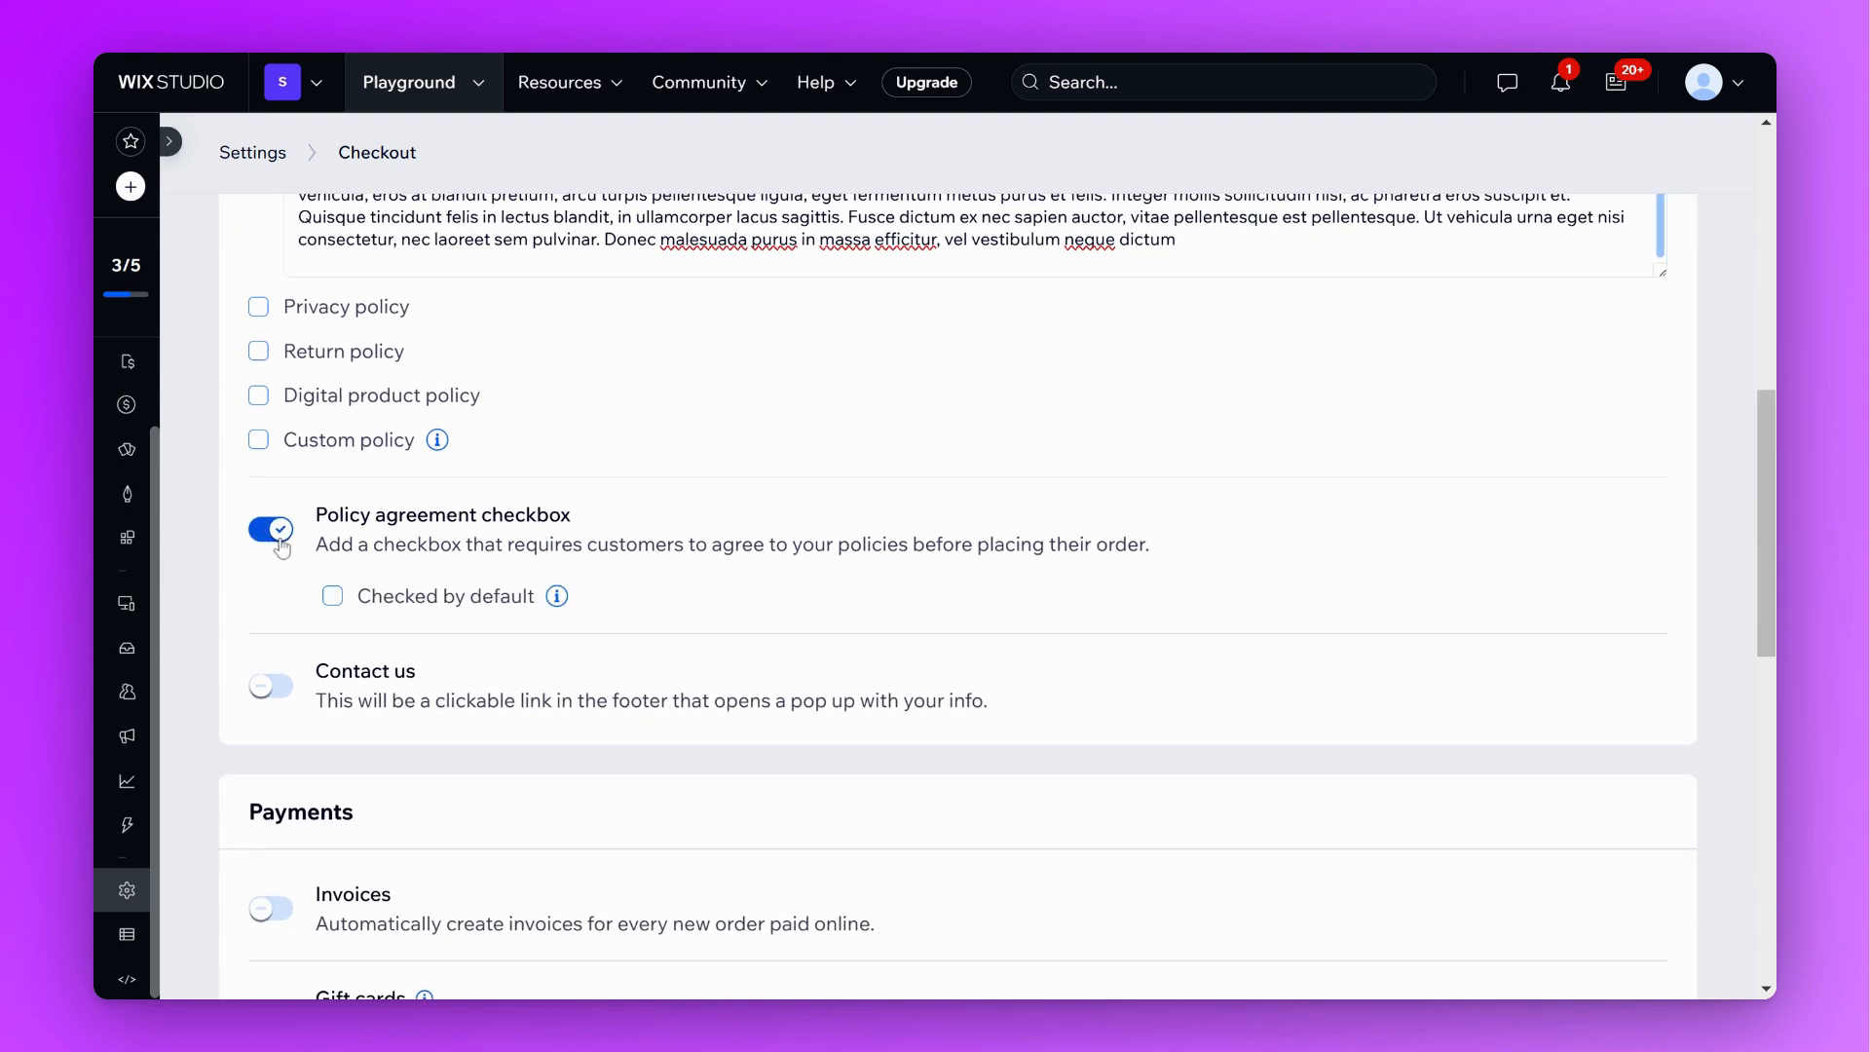
scroll(296, 544, down, 4)
scroll(313, 543, up, 9)
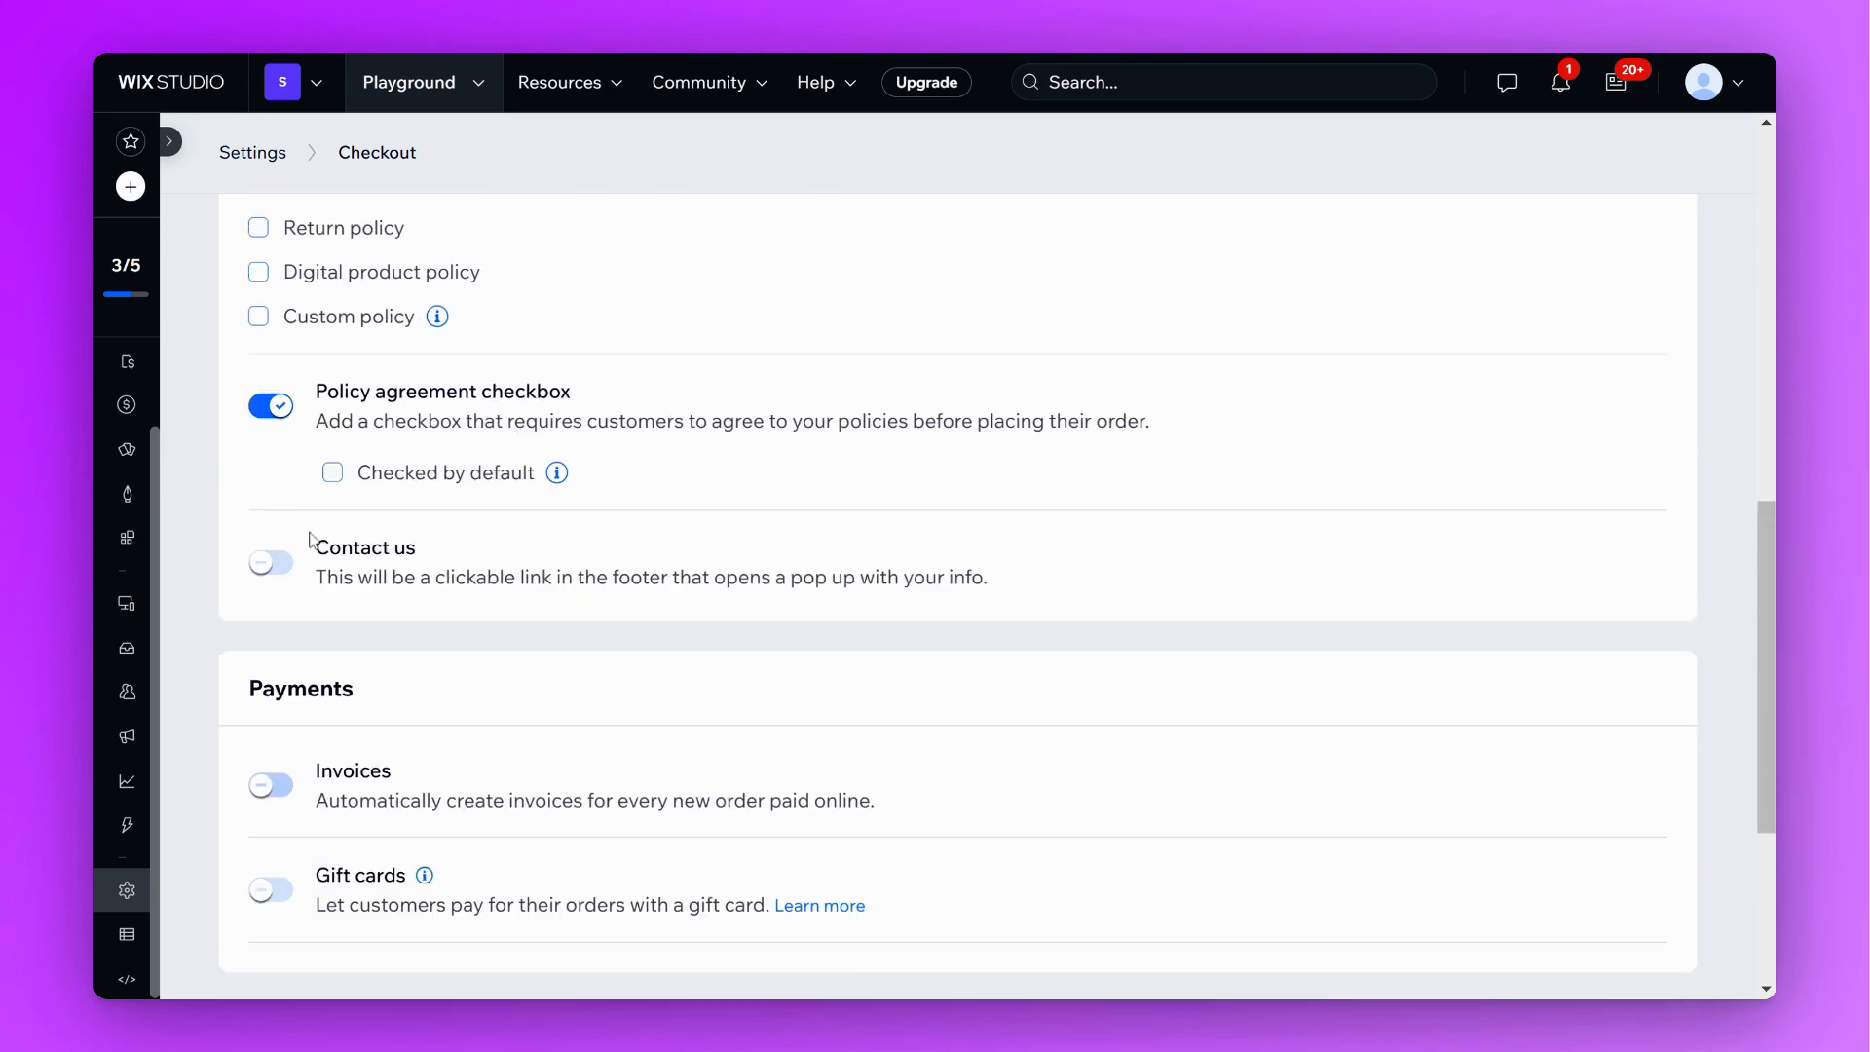
scroll(952, 351, up, 3)
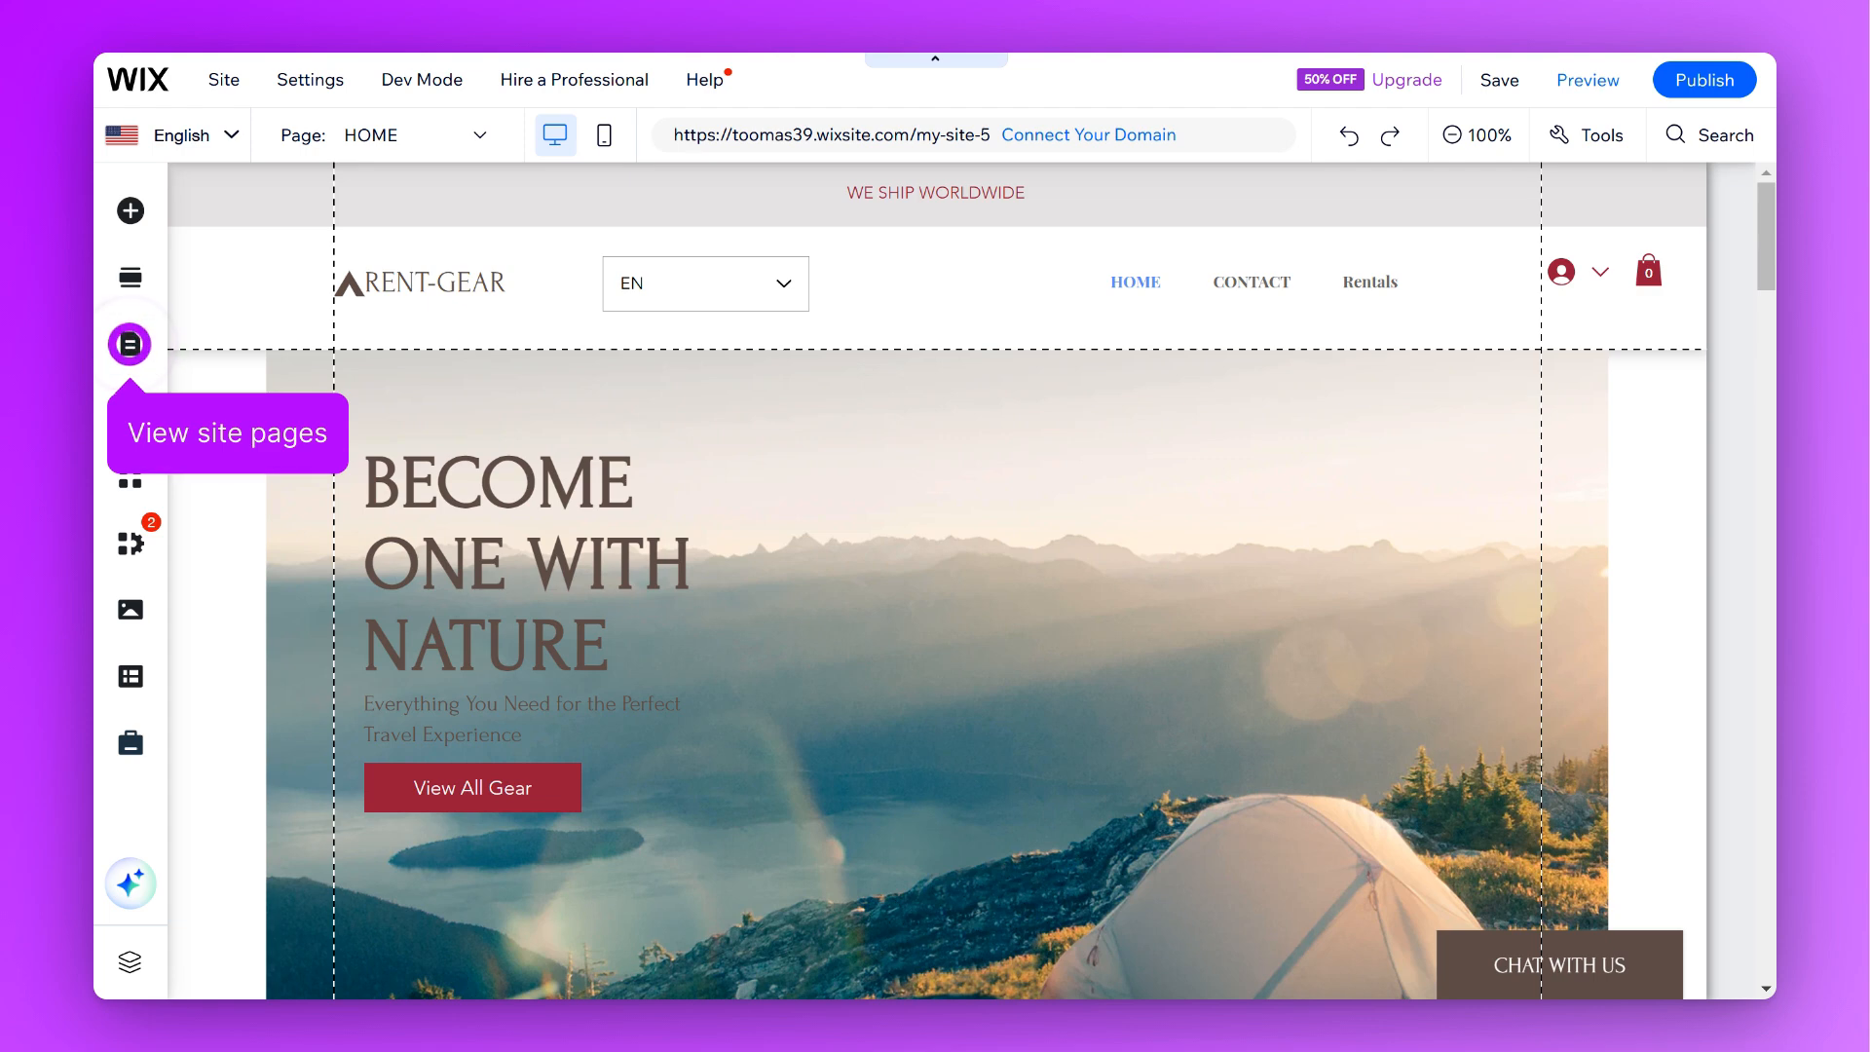
Open the Twice Rentals product page, lengthen its section and fit the product widget within the page gridlines
click(129, 343)
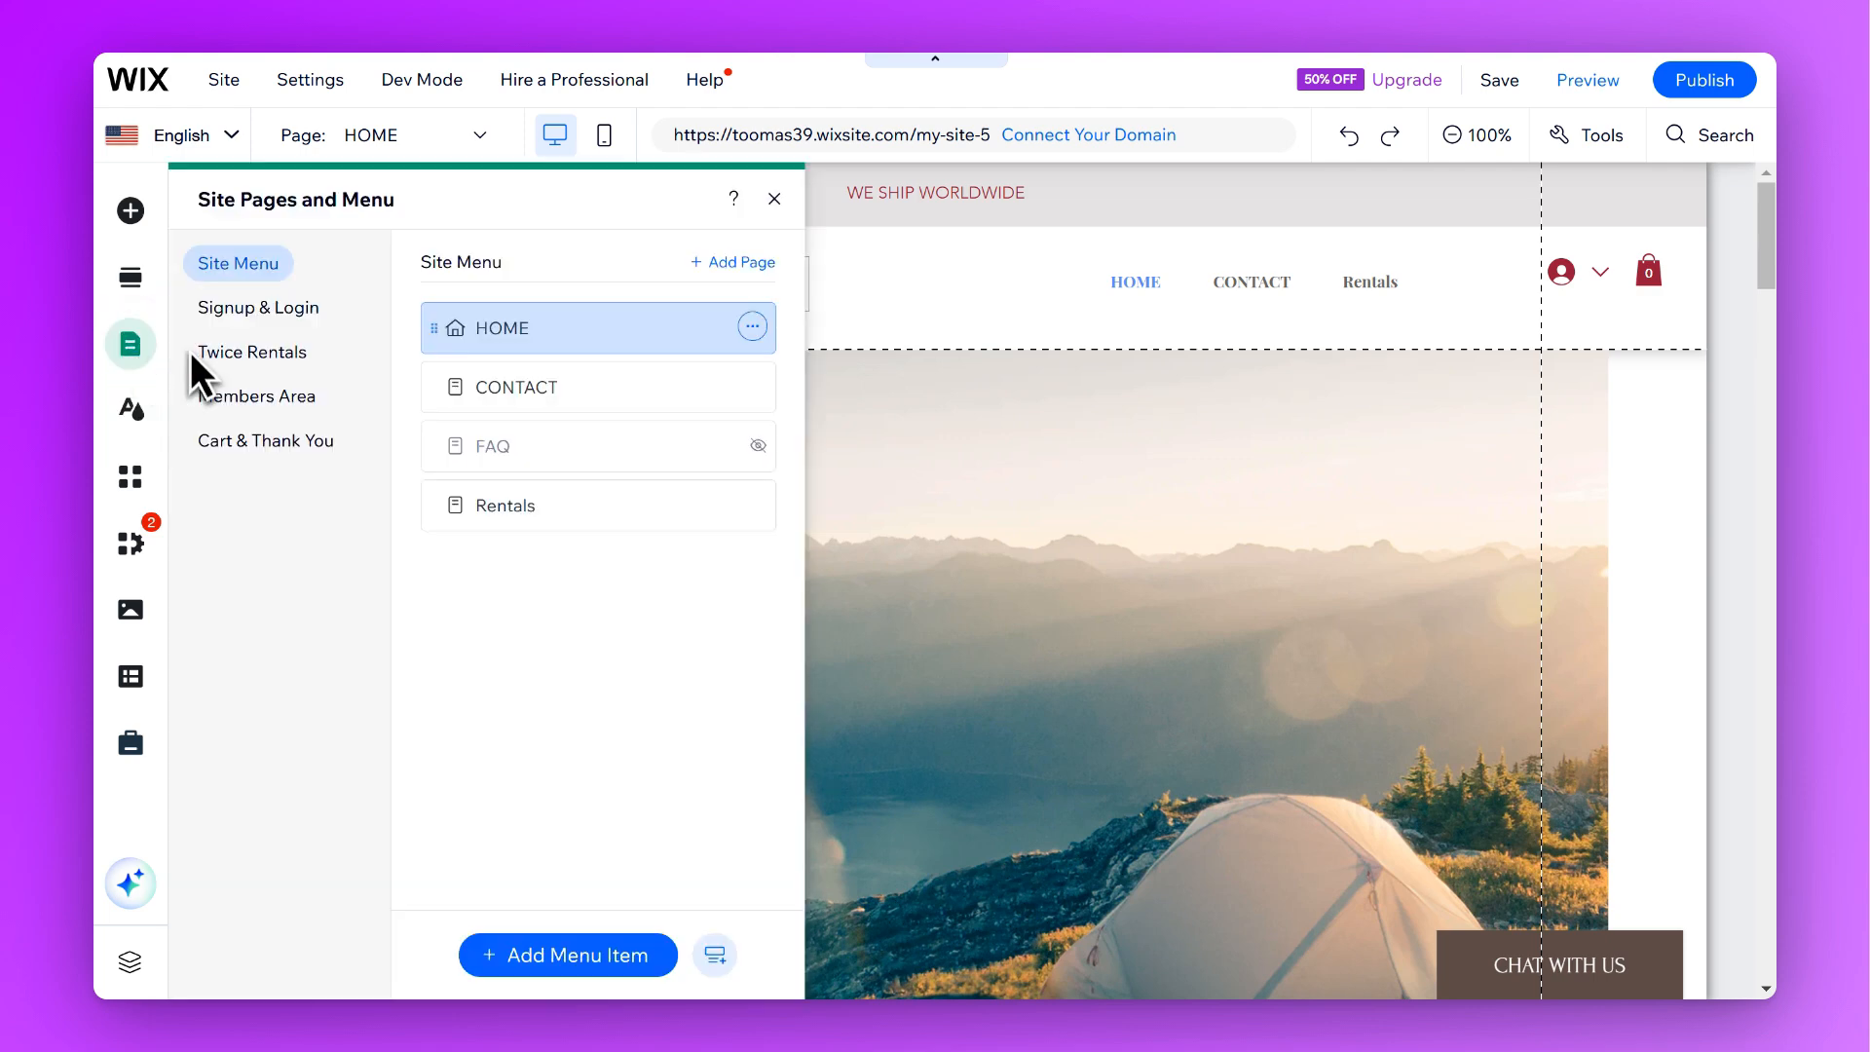
click(326, 354)
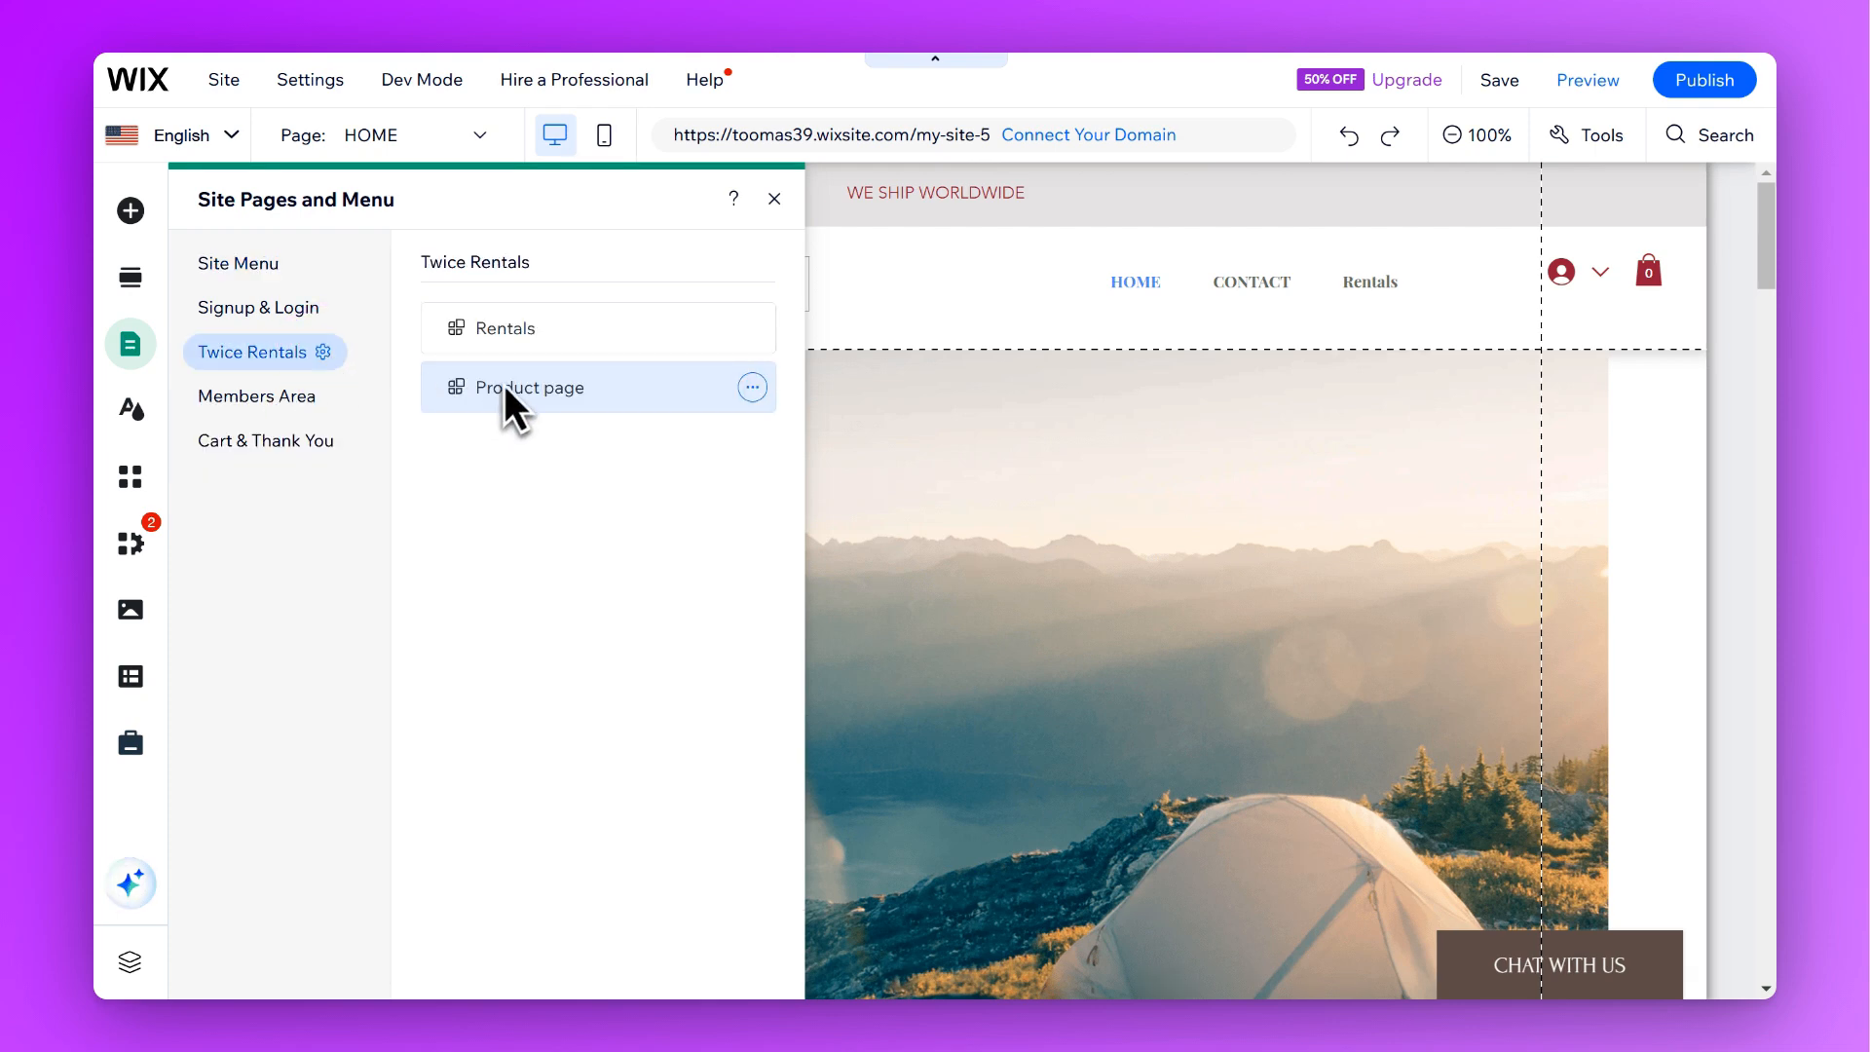
click(629, 395)
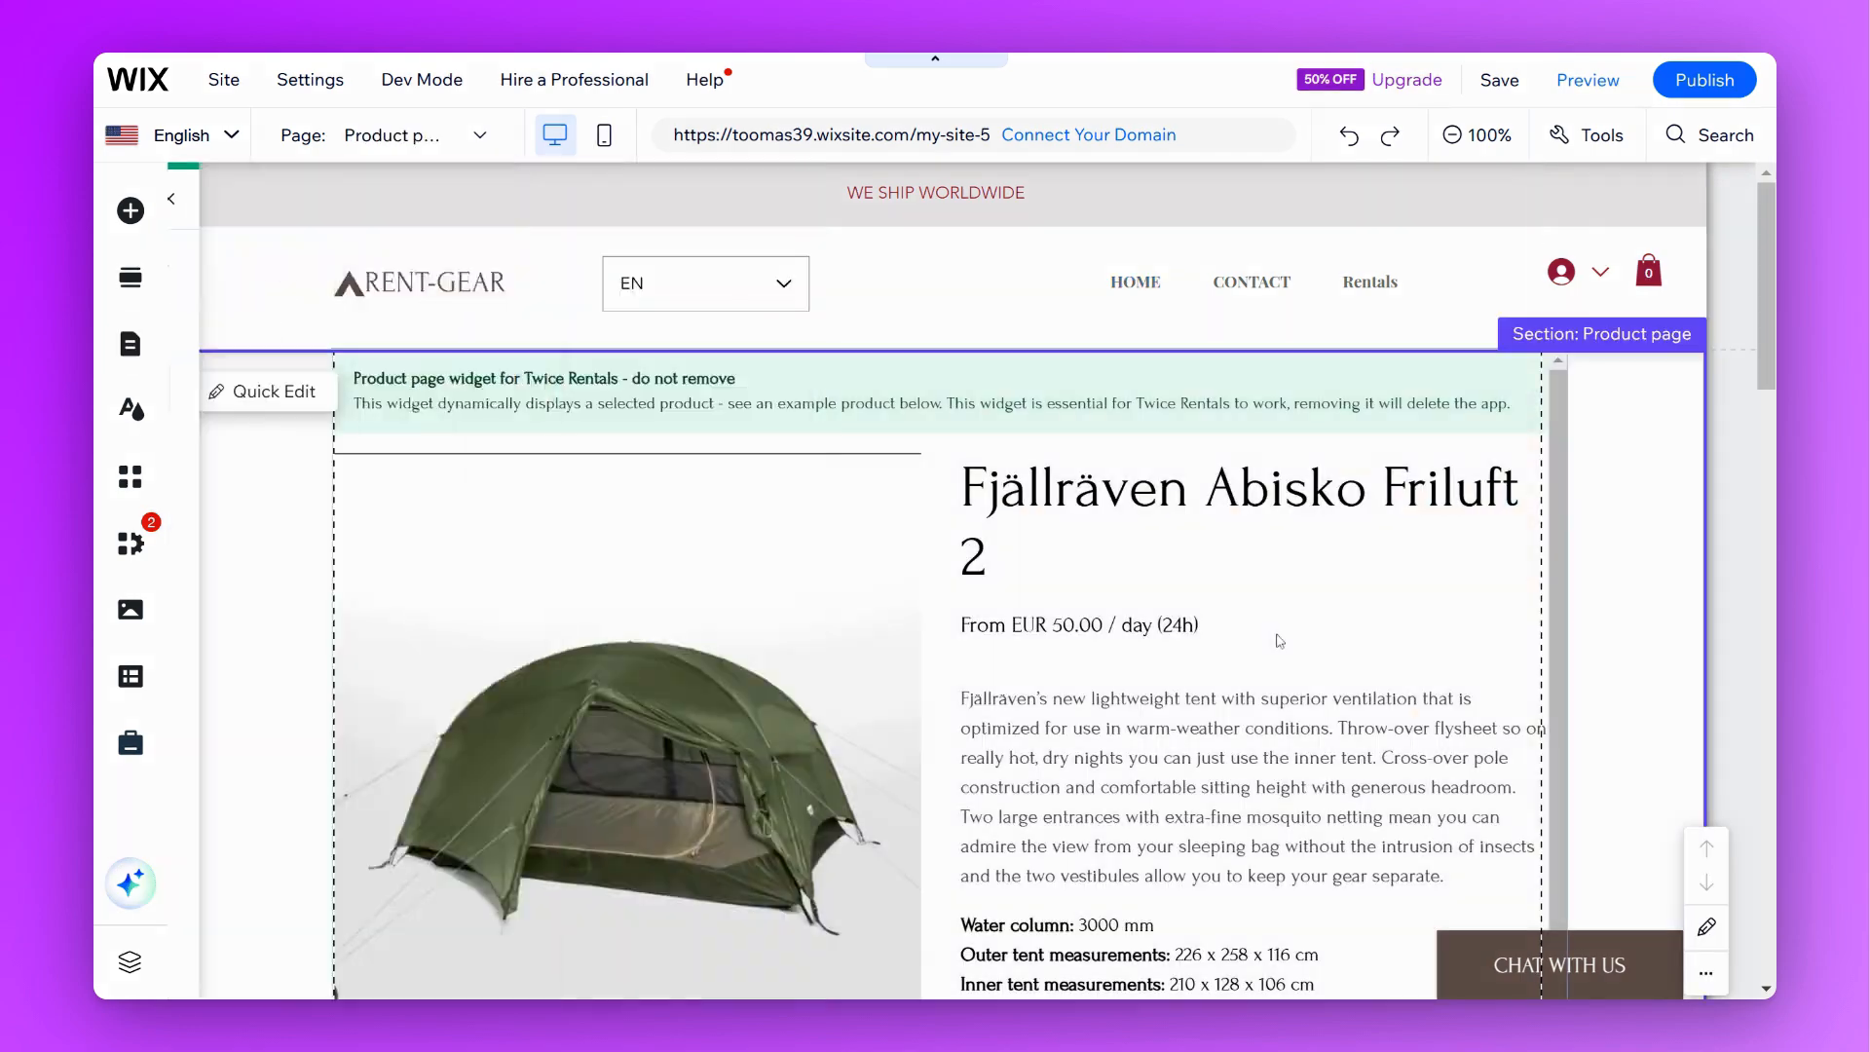
scroll(1279, 641, down, 10)
scroll(1279, 641, down, 4)
drag(1245, 723, 1244, 848)
scroll(1453, 572, up, 3)
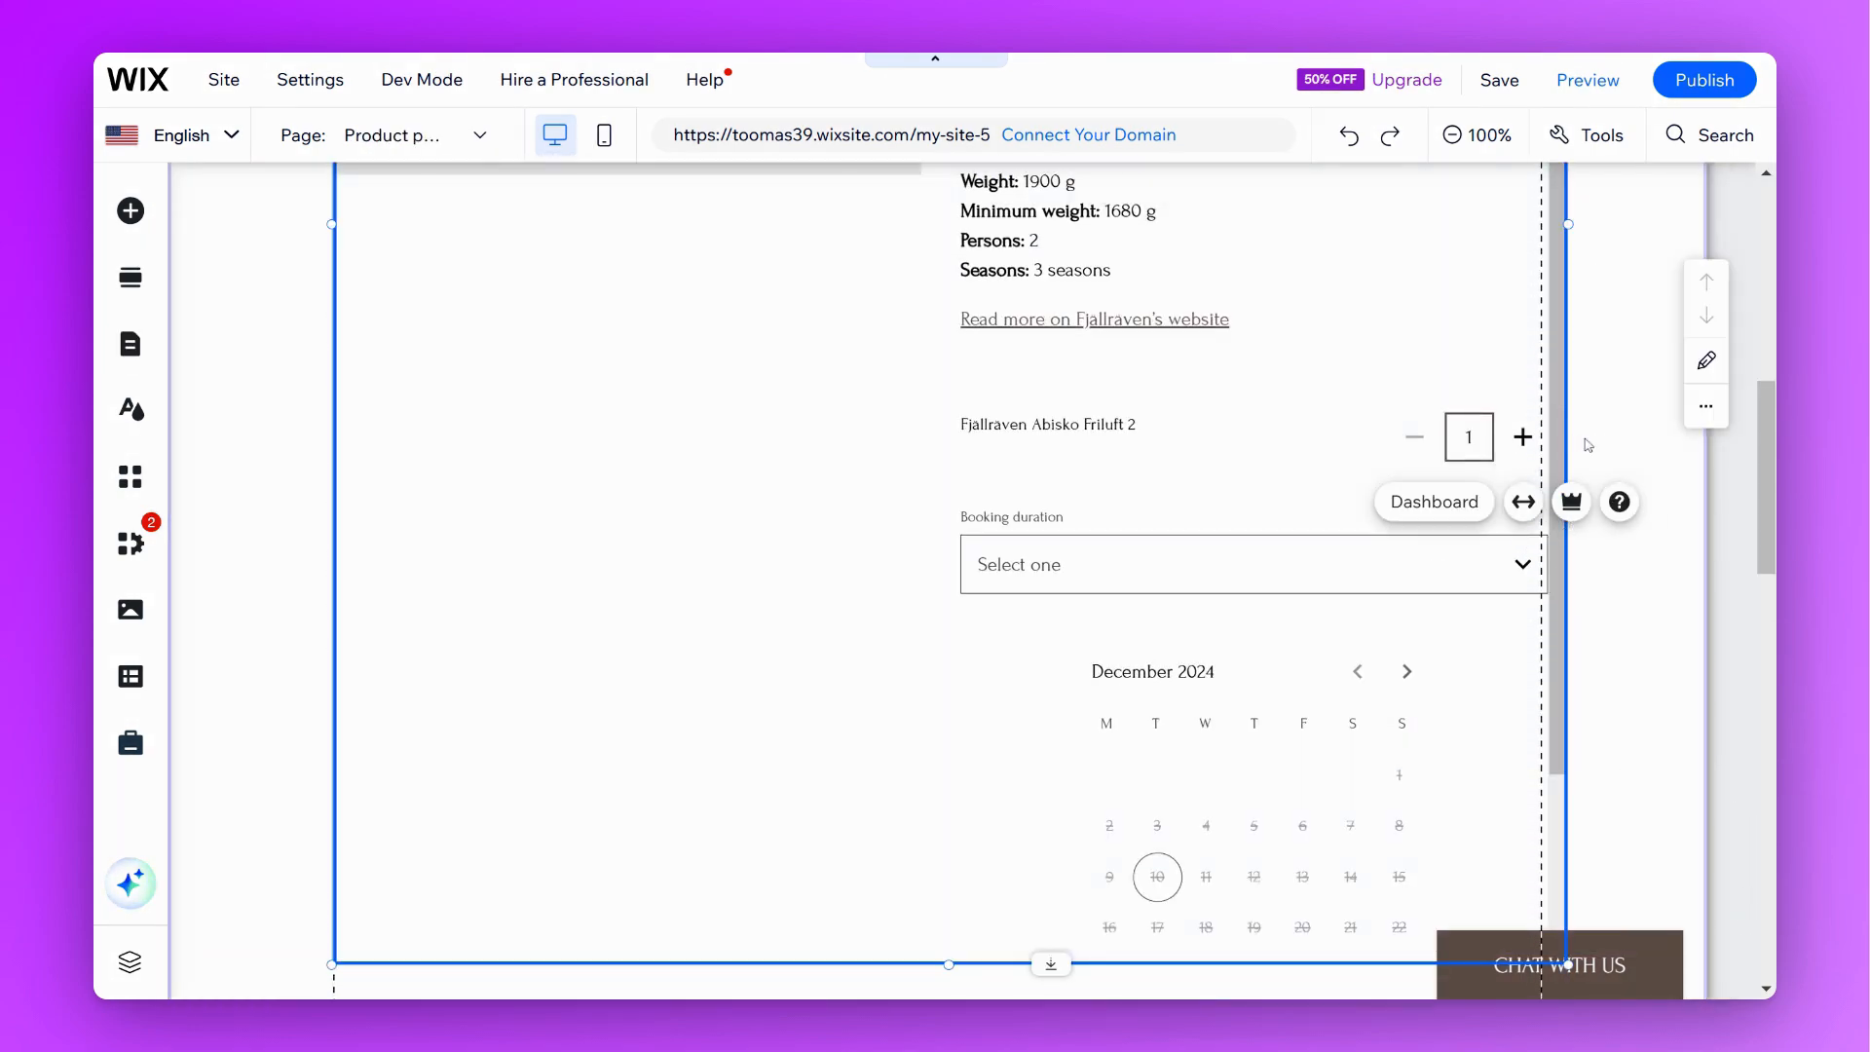
scroll(1586, 442, up, 3)
scroll(1357, 605, up, 5)
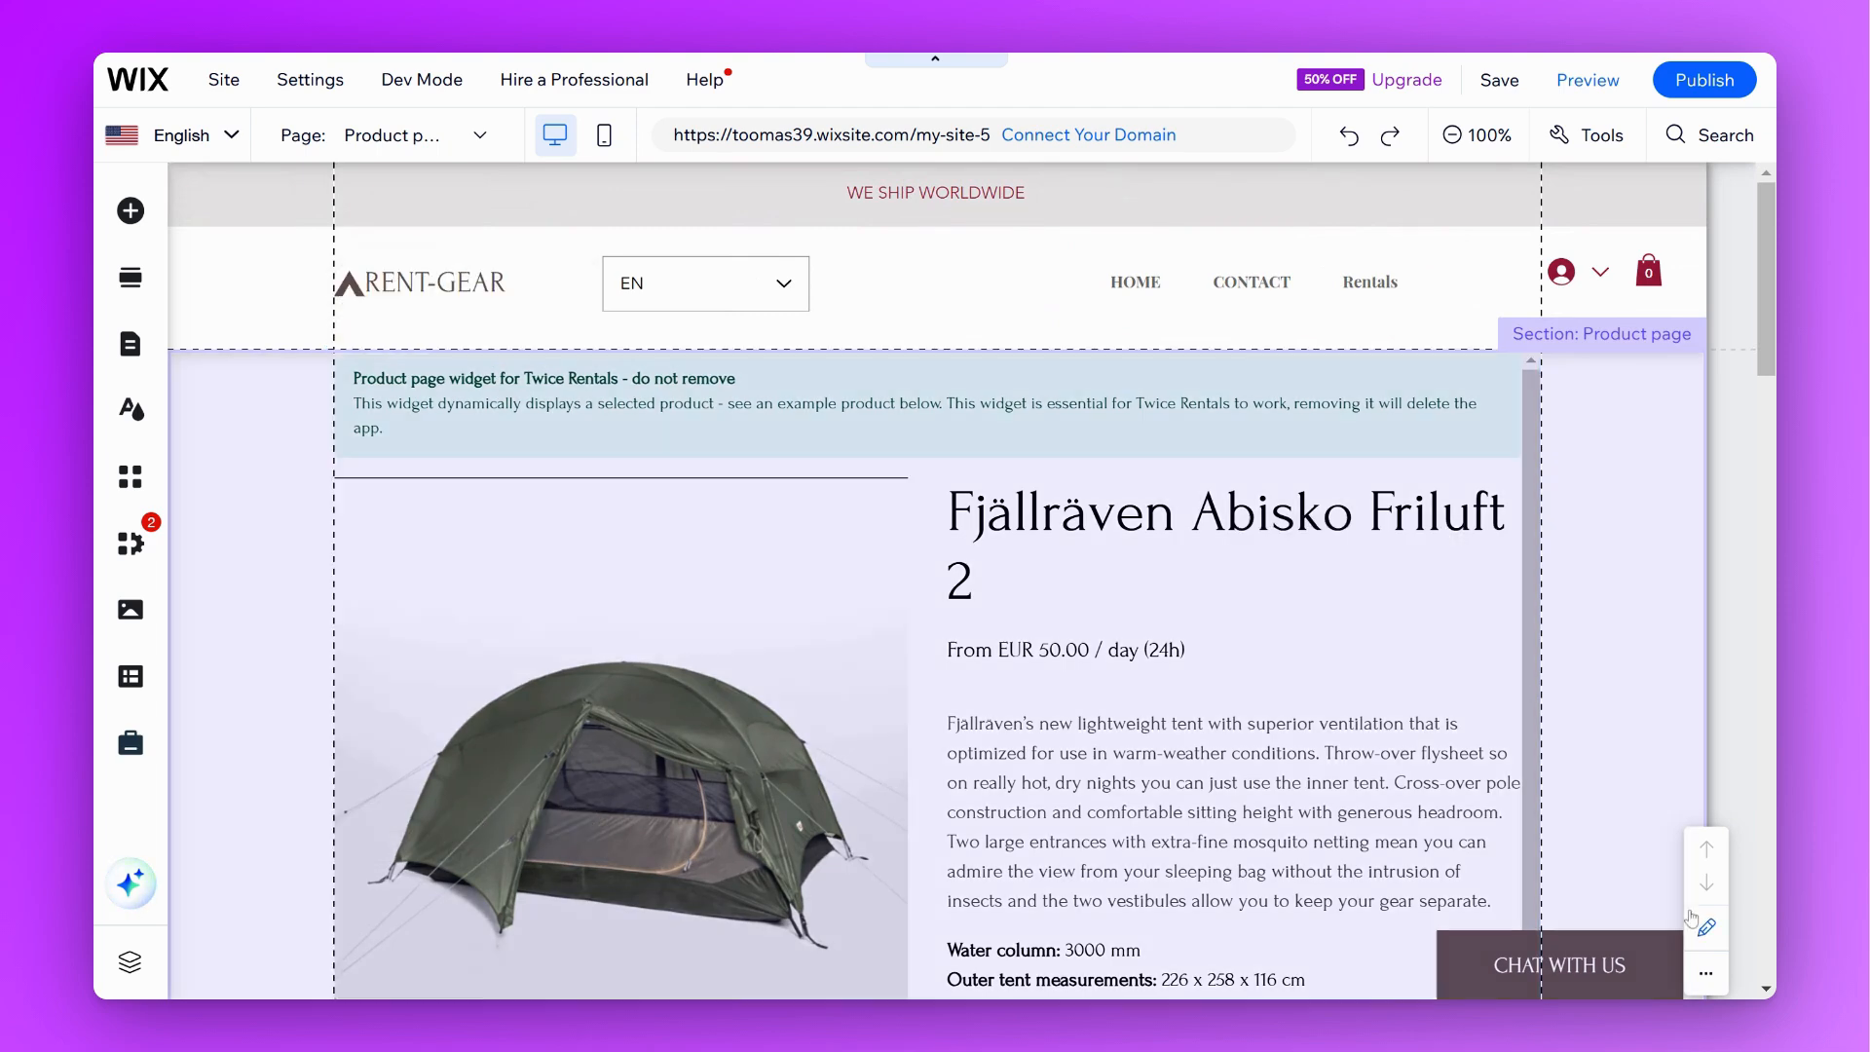
Search Media from Wix for "mountain" and use the pale turquoise misty mountain image as the product page's section background
click(1700, 923)
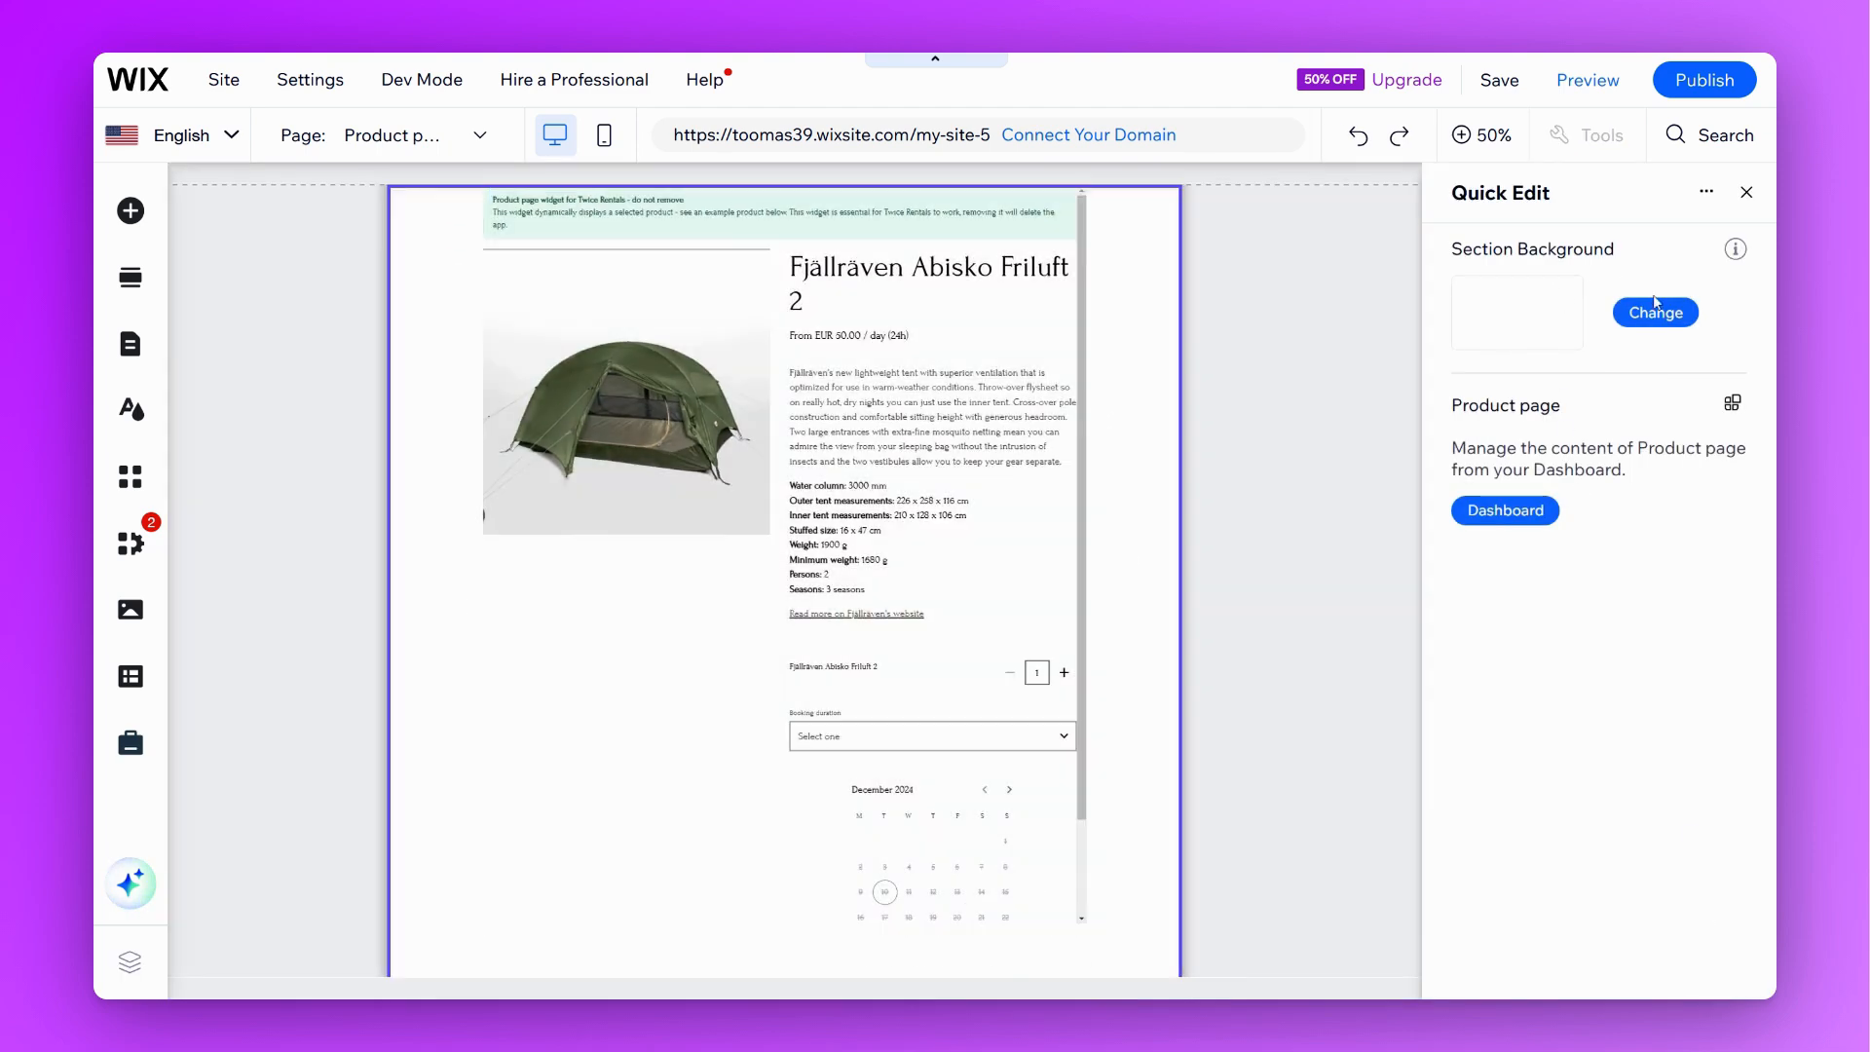
click(1654, 309)
click(1599, 403)
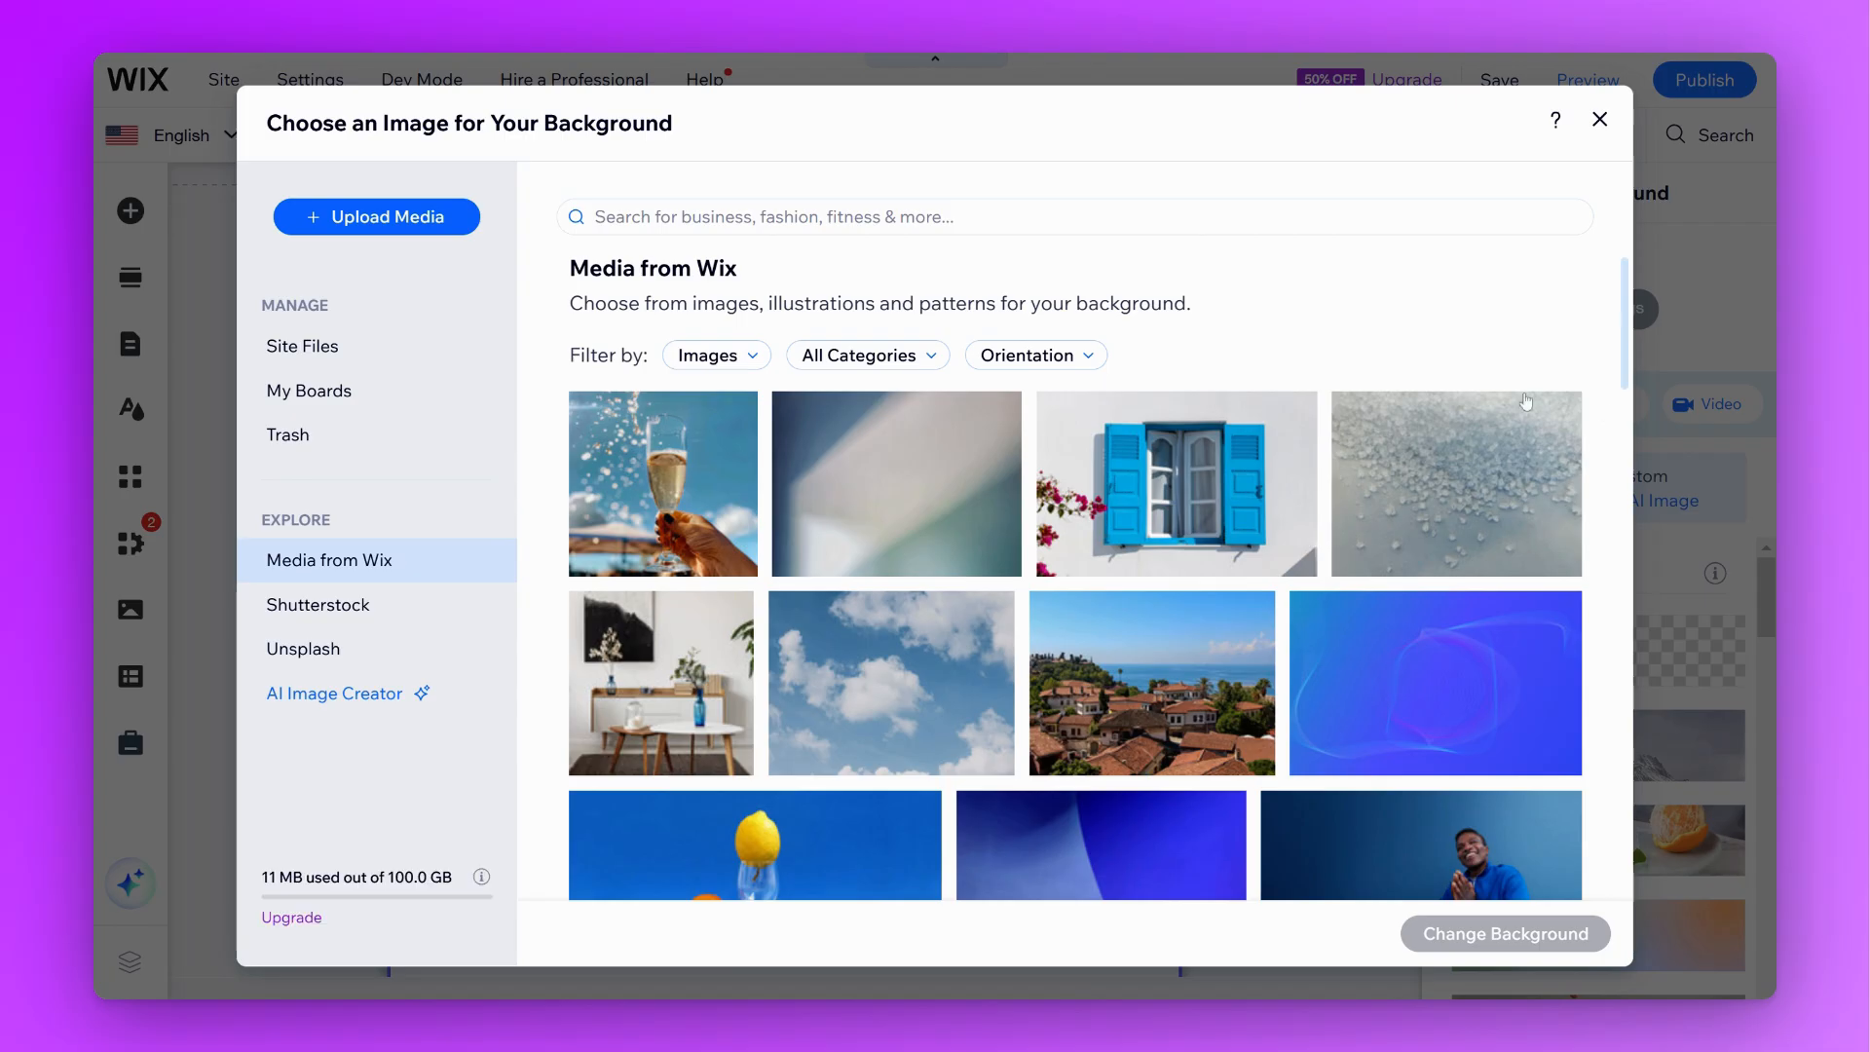
text(mountain)
click(680, 301)
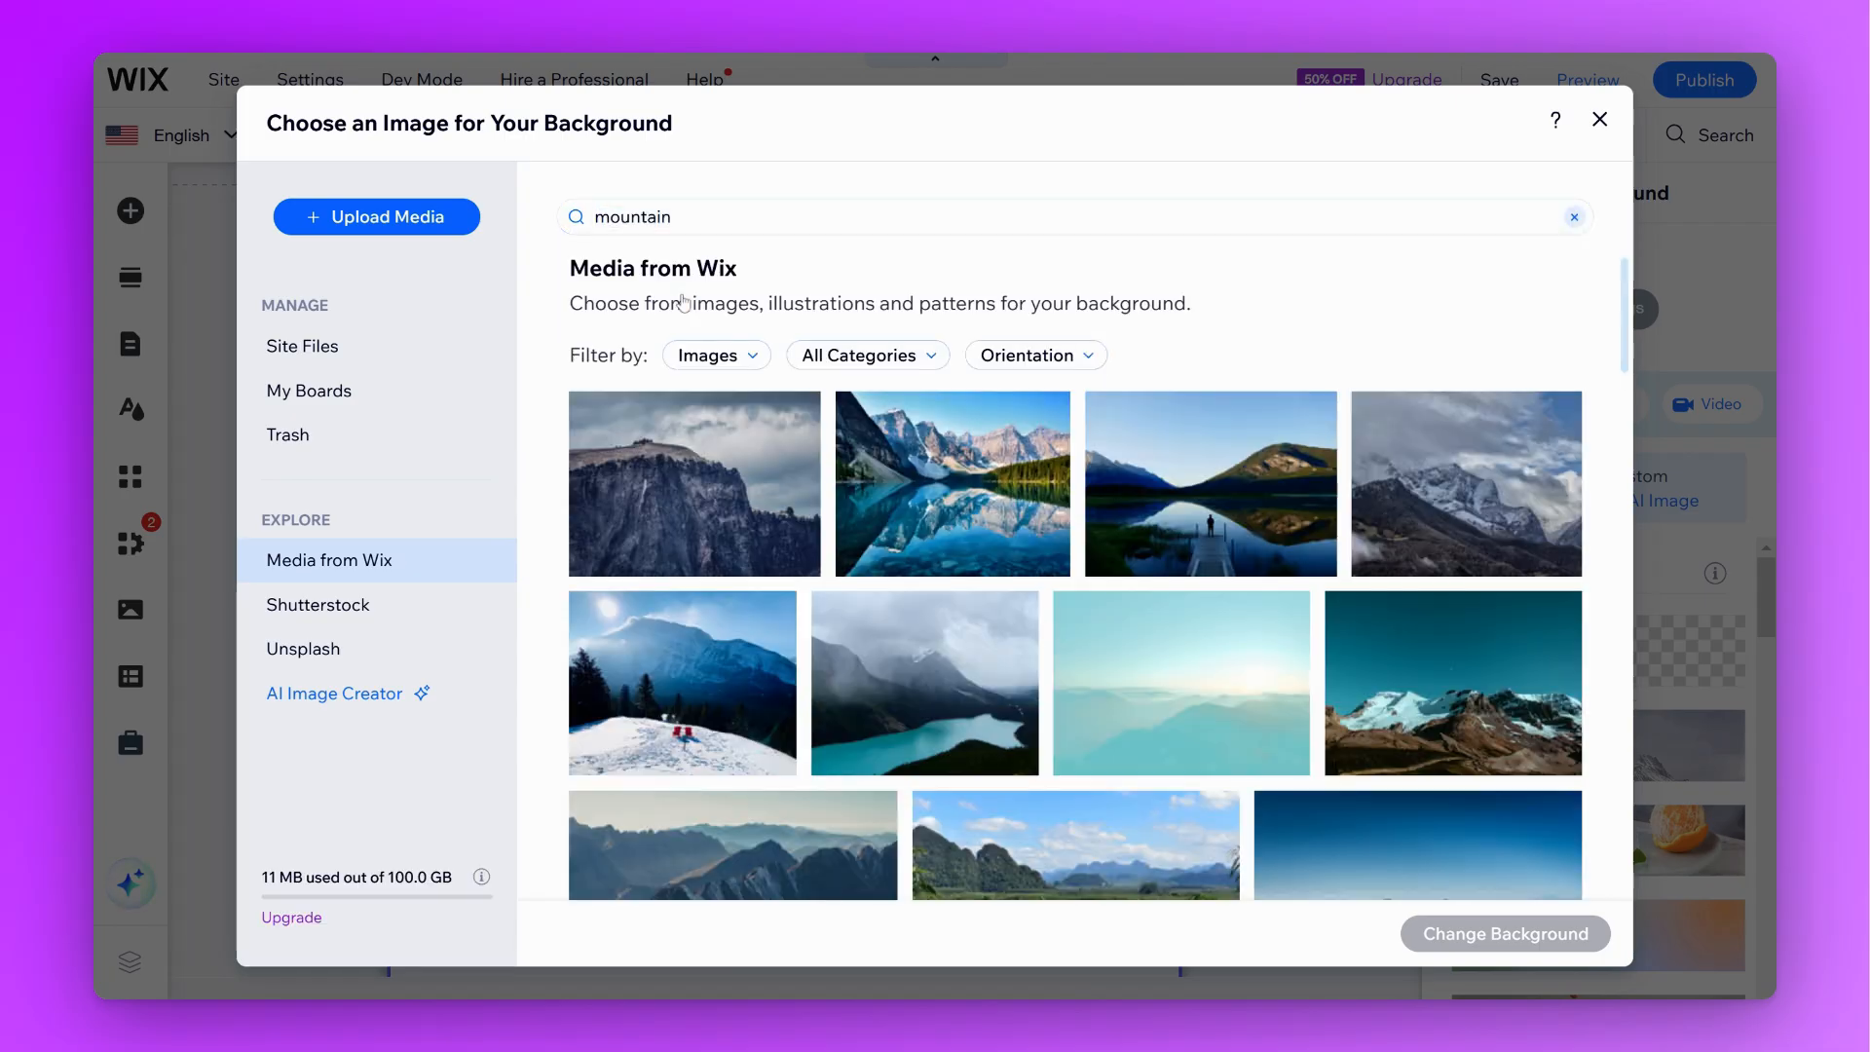
click(1158, 705)
click(1505, 933)
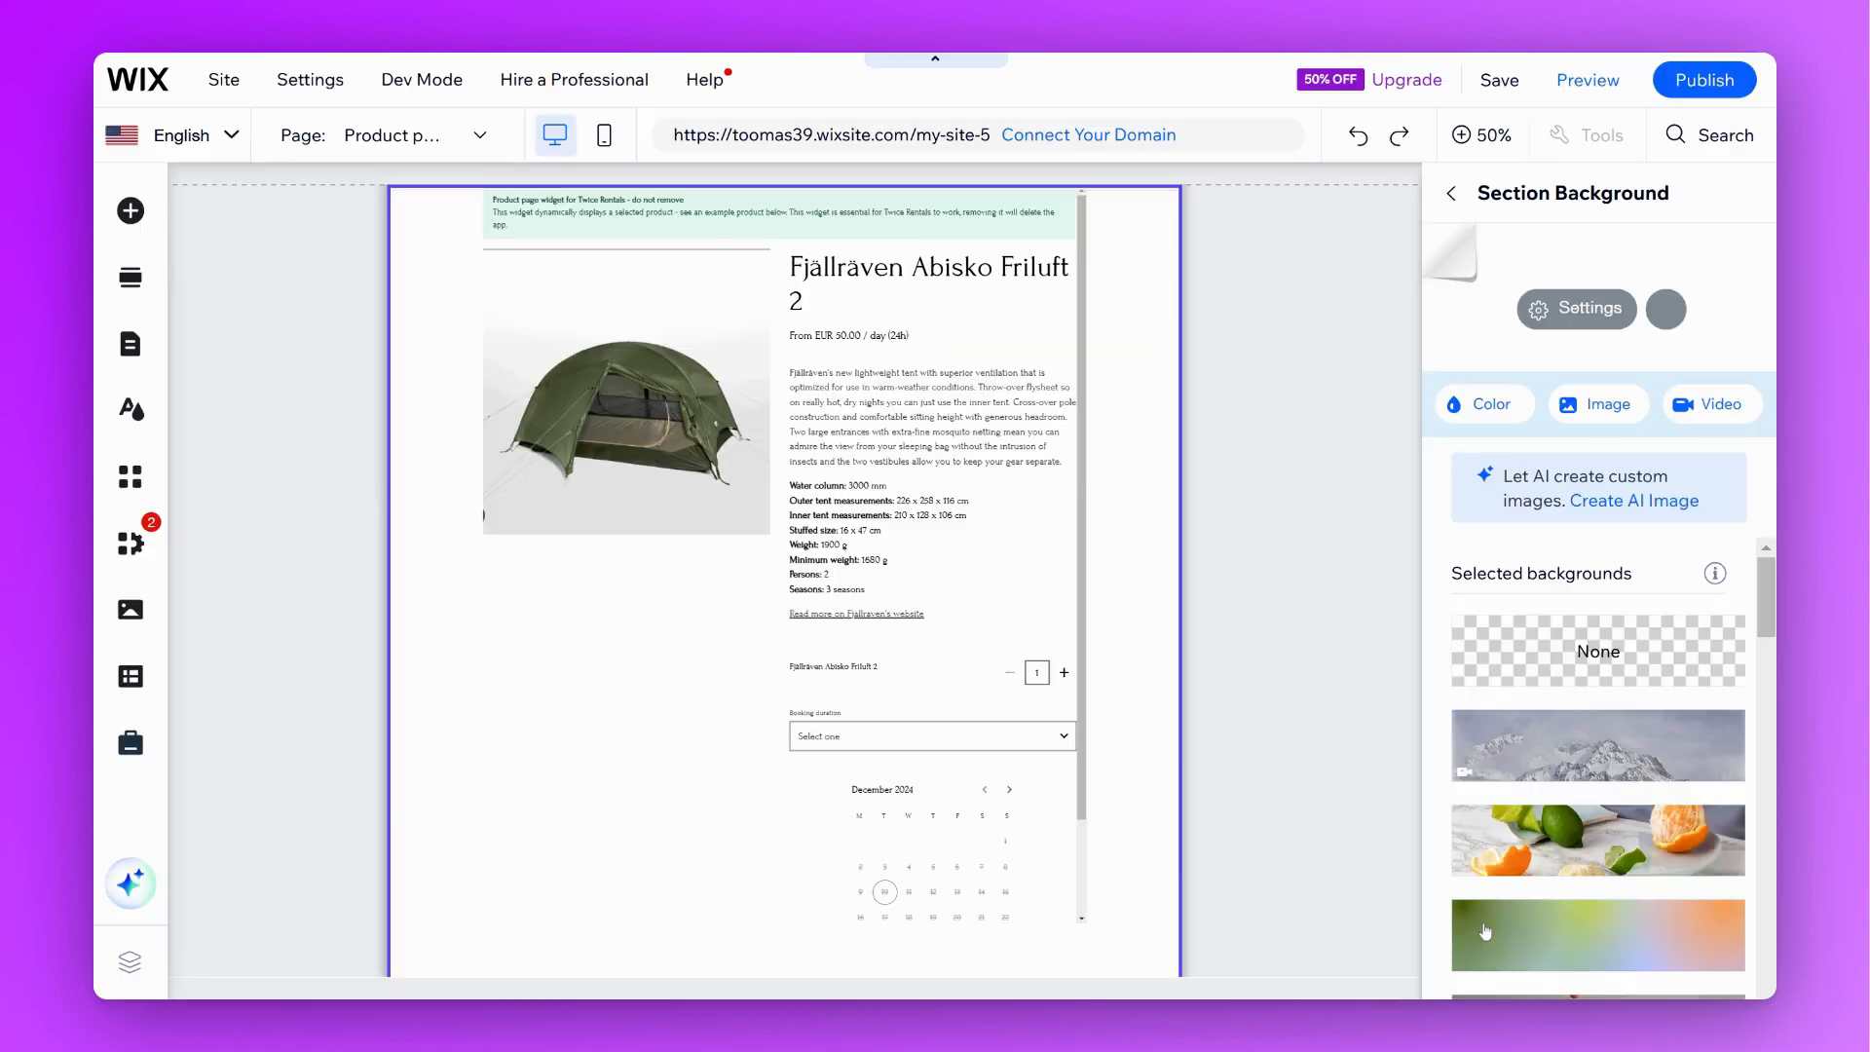
Set the product page background image's opacity to 26%
click(1579, 312)
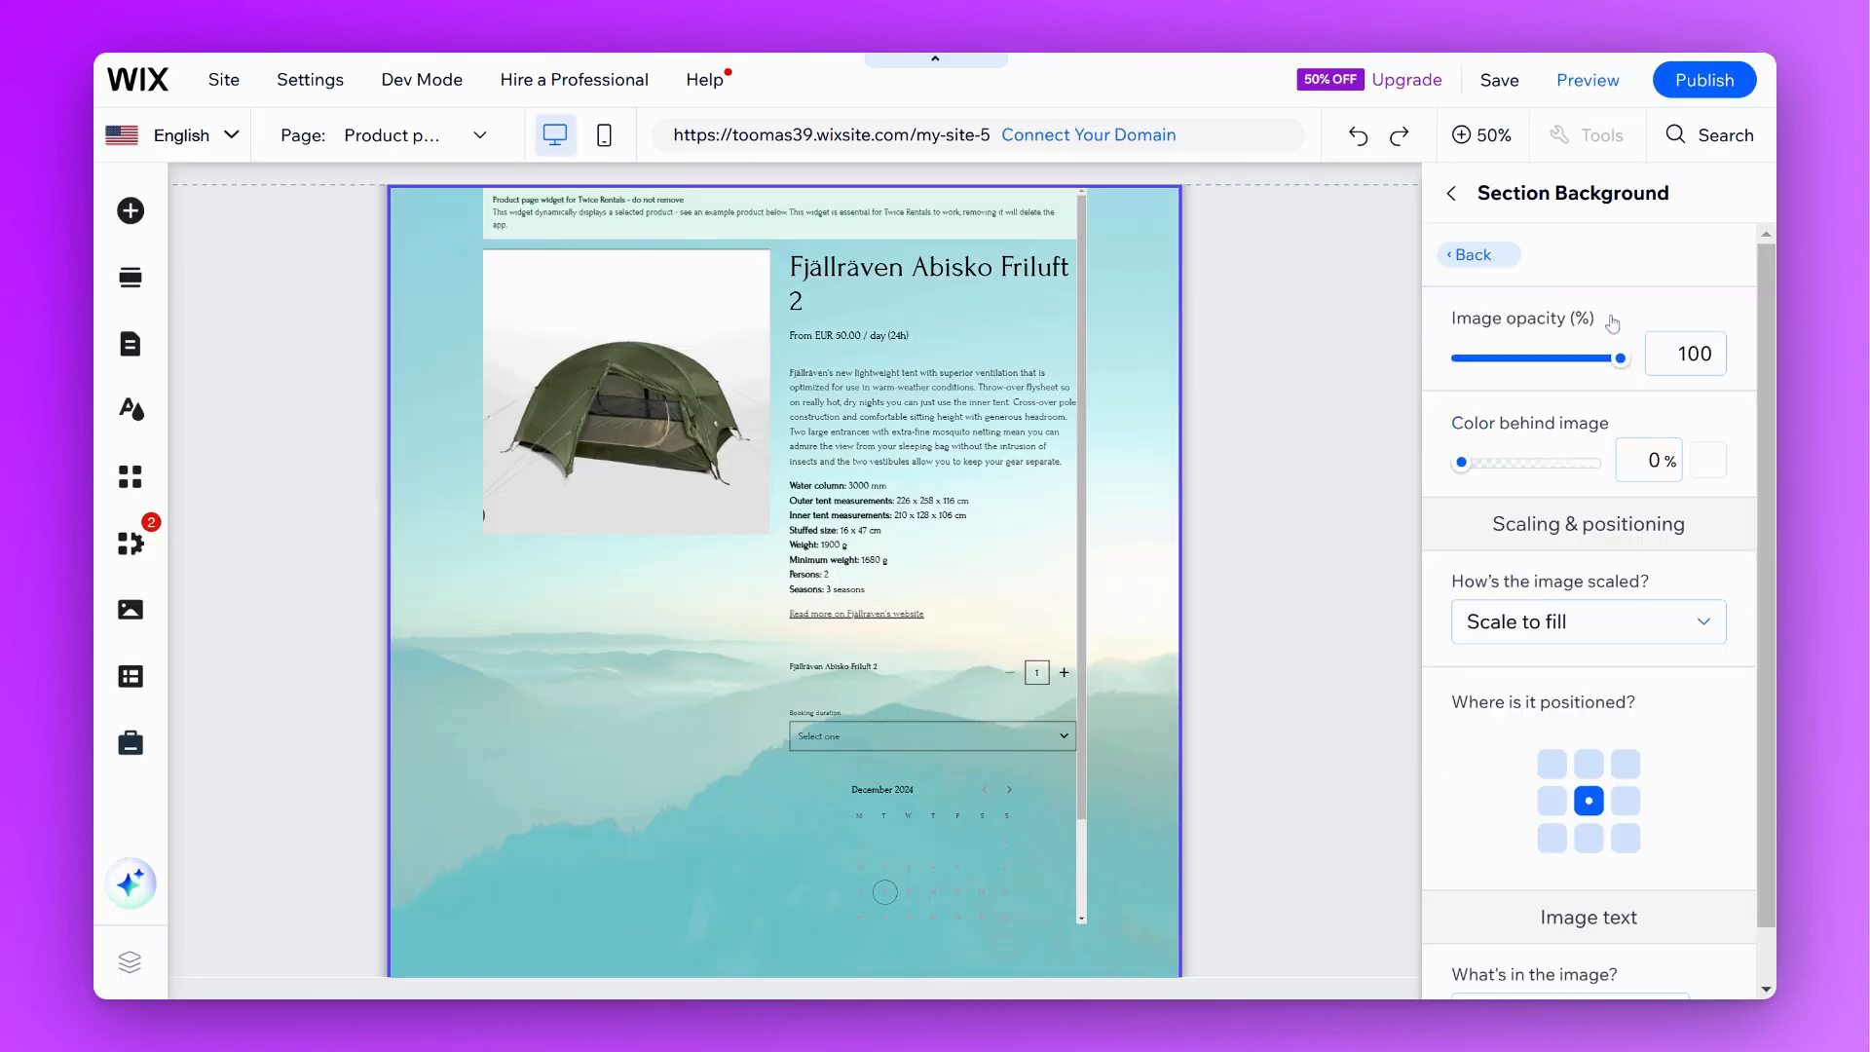
drag(1623, 358, 1488, 360)
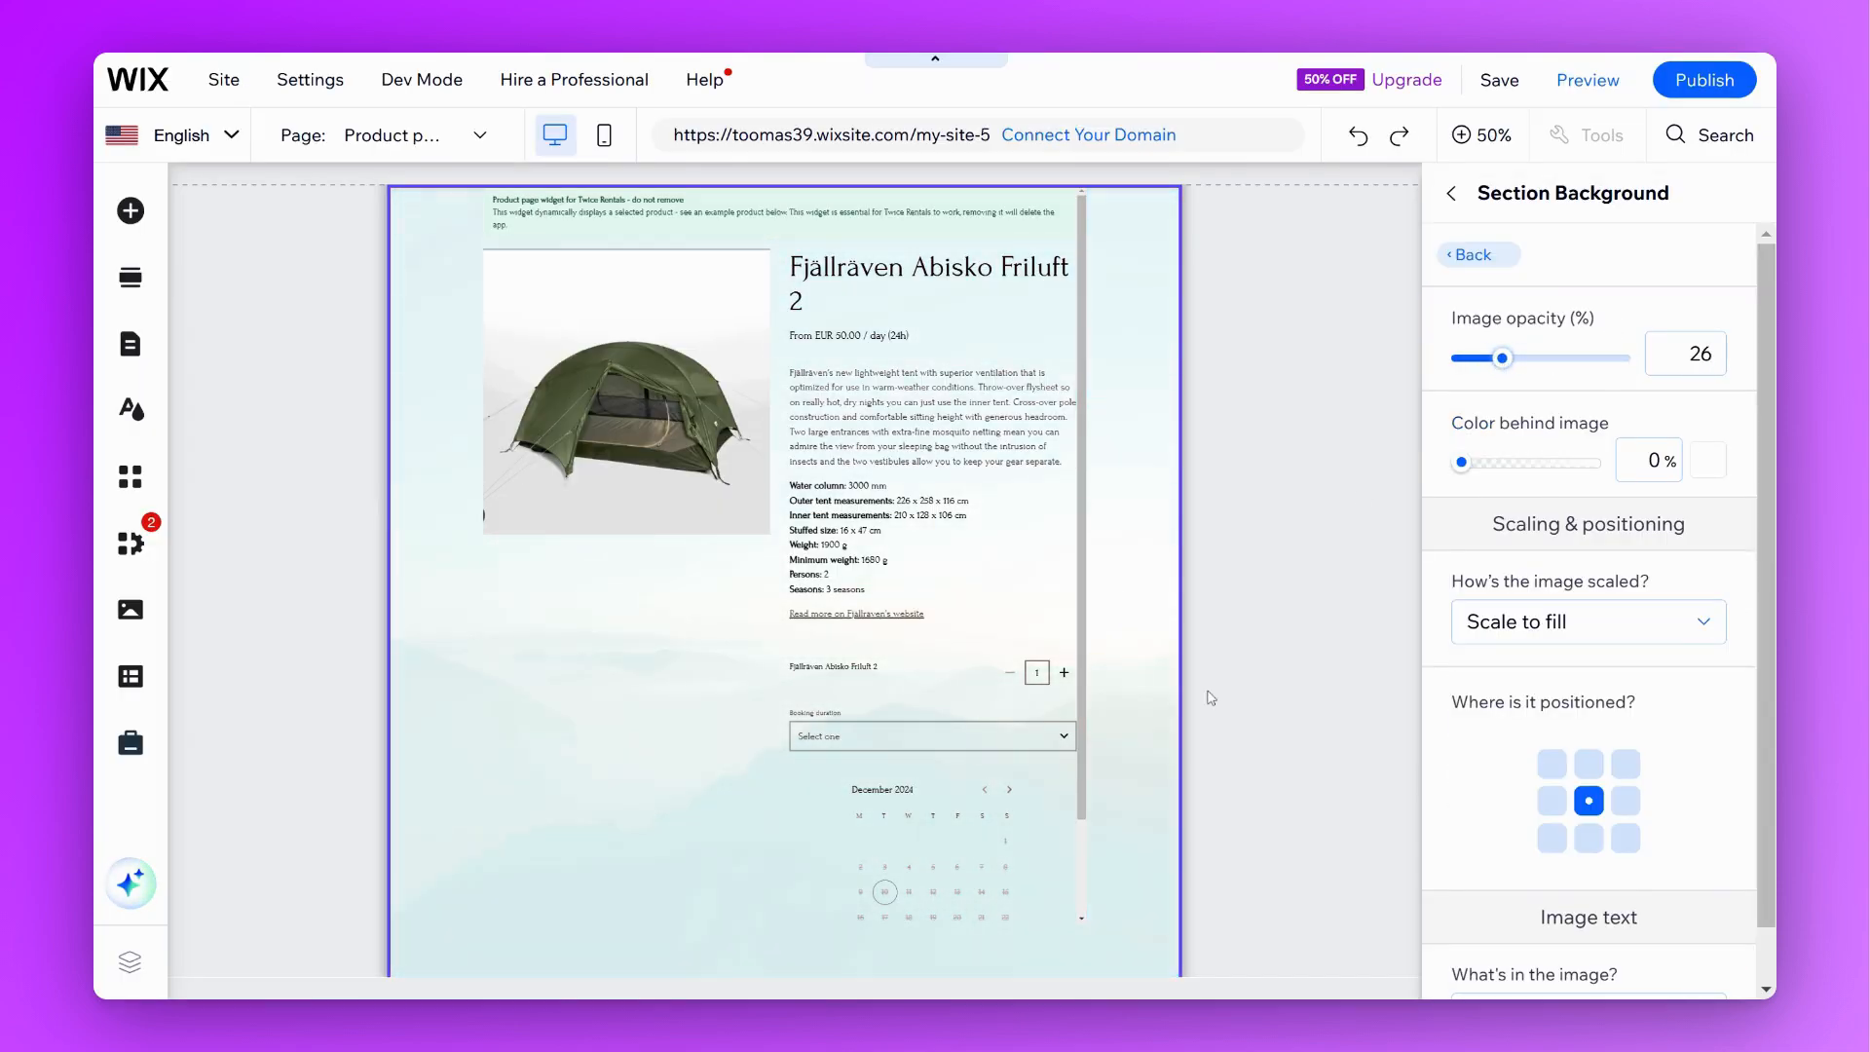
scroll(1266, 701, down, 4)
scroll(1305, 703, up, 5)
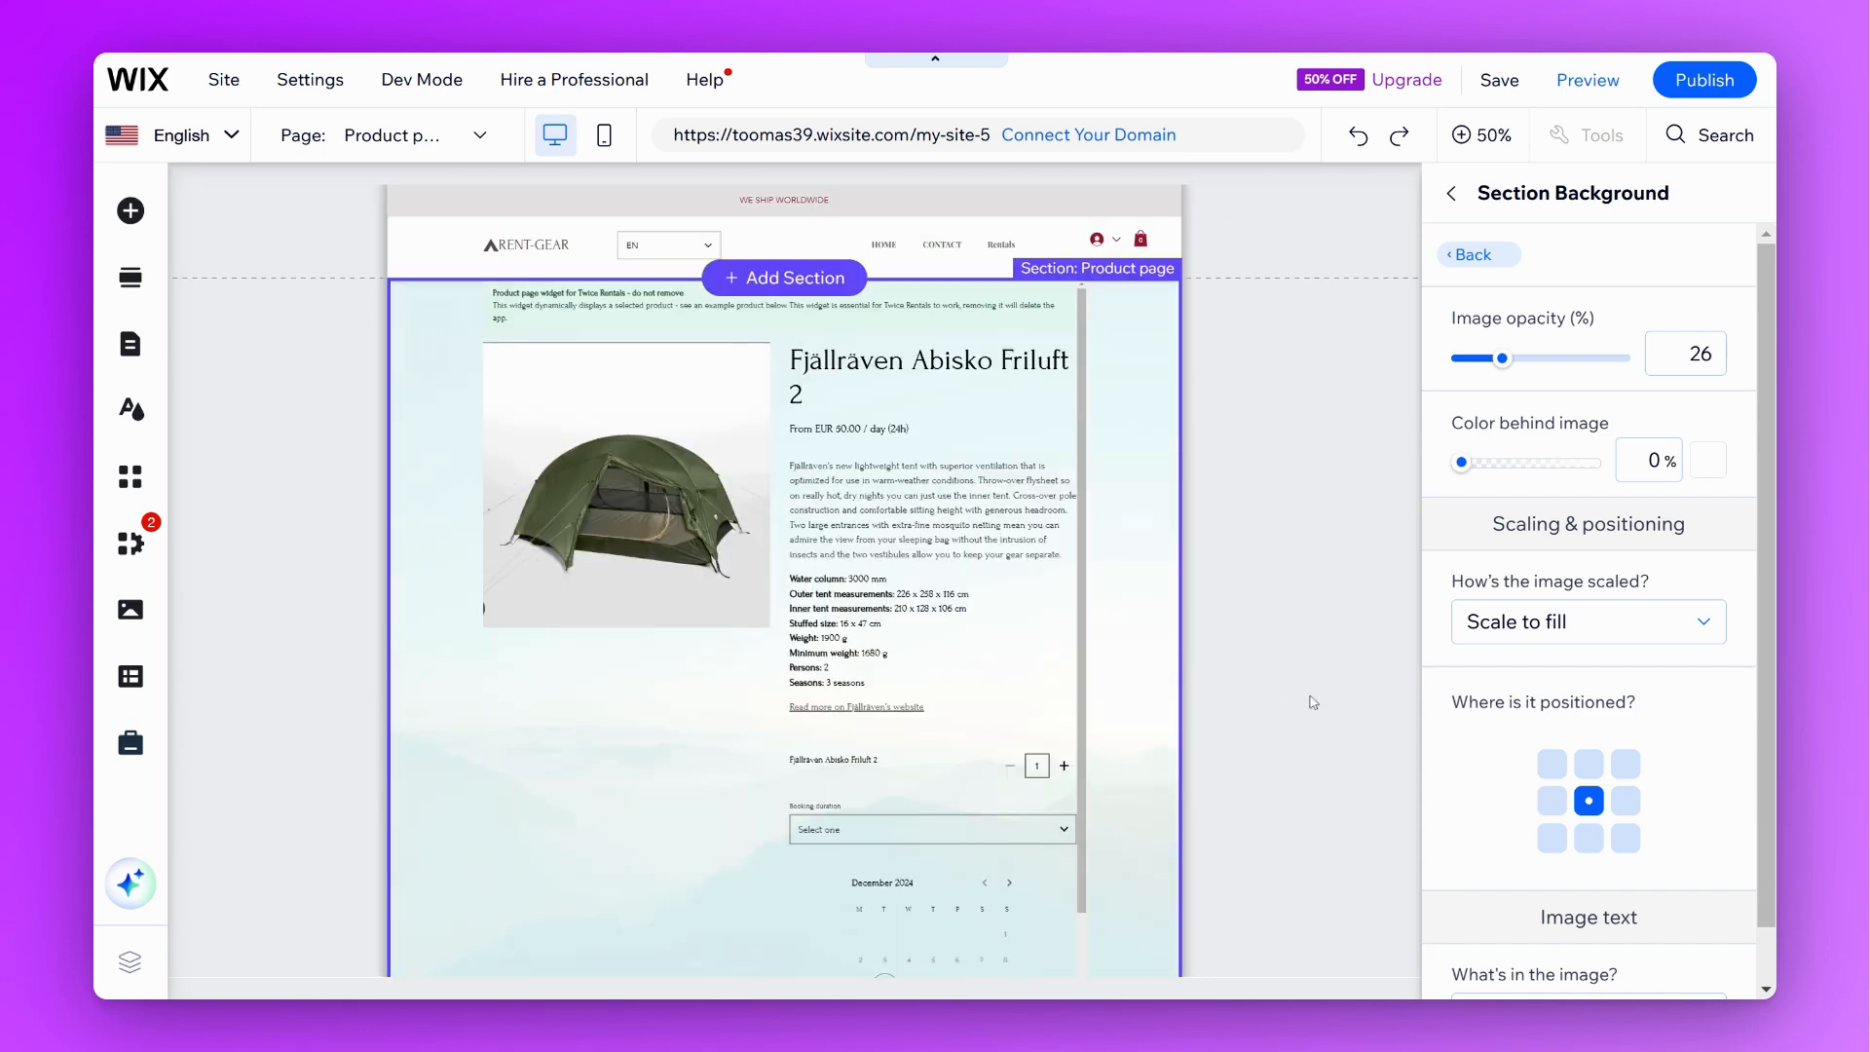
Open the Rentals page and look through its product listing by category
click(137, 348)
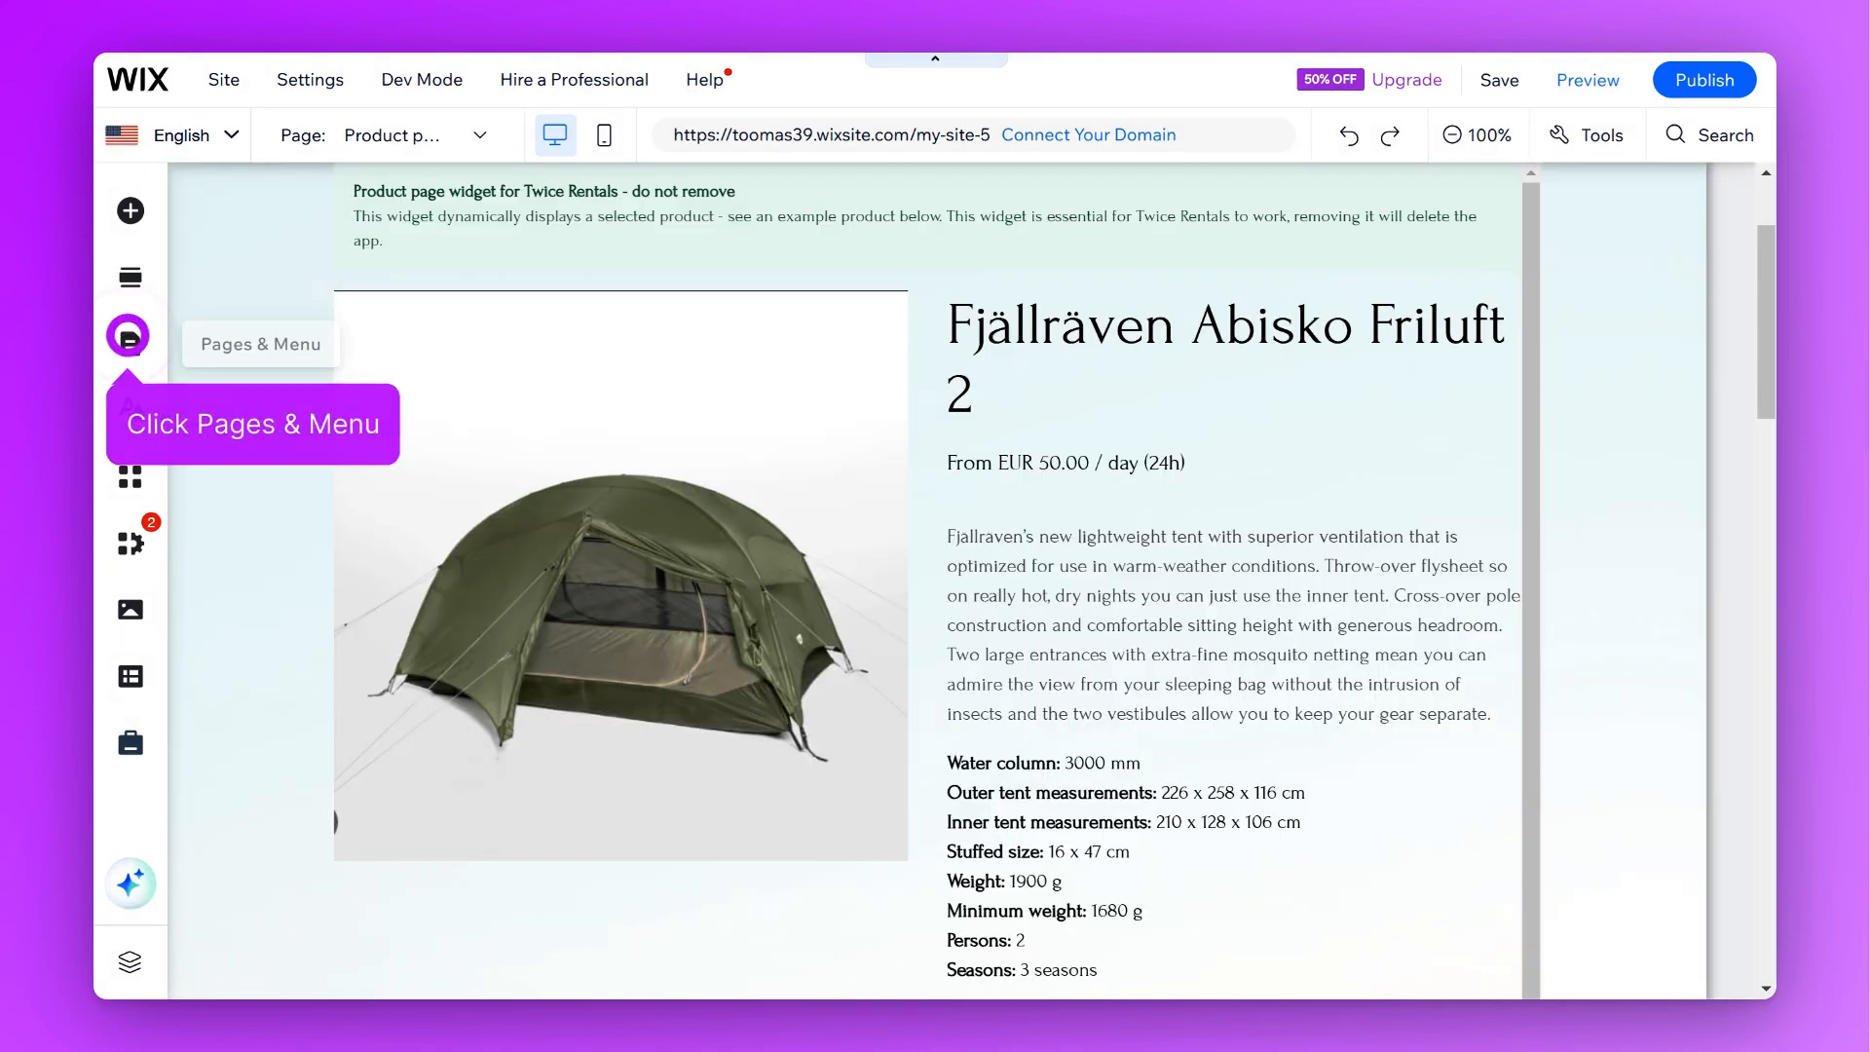
click(128, 336)
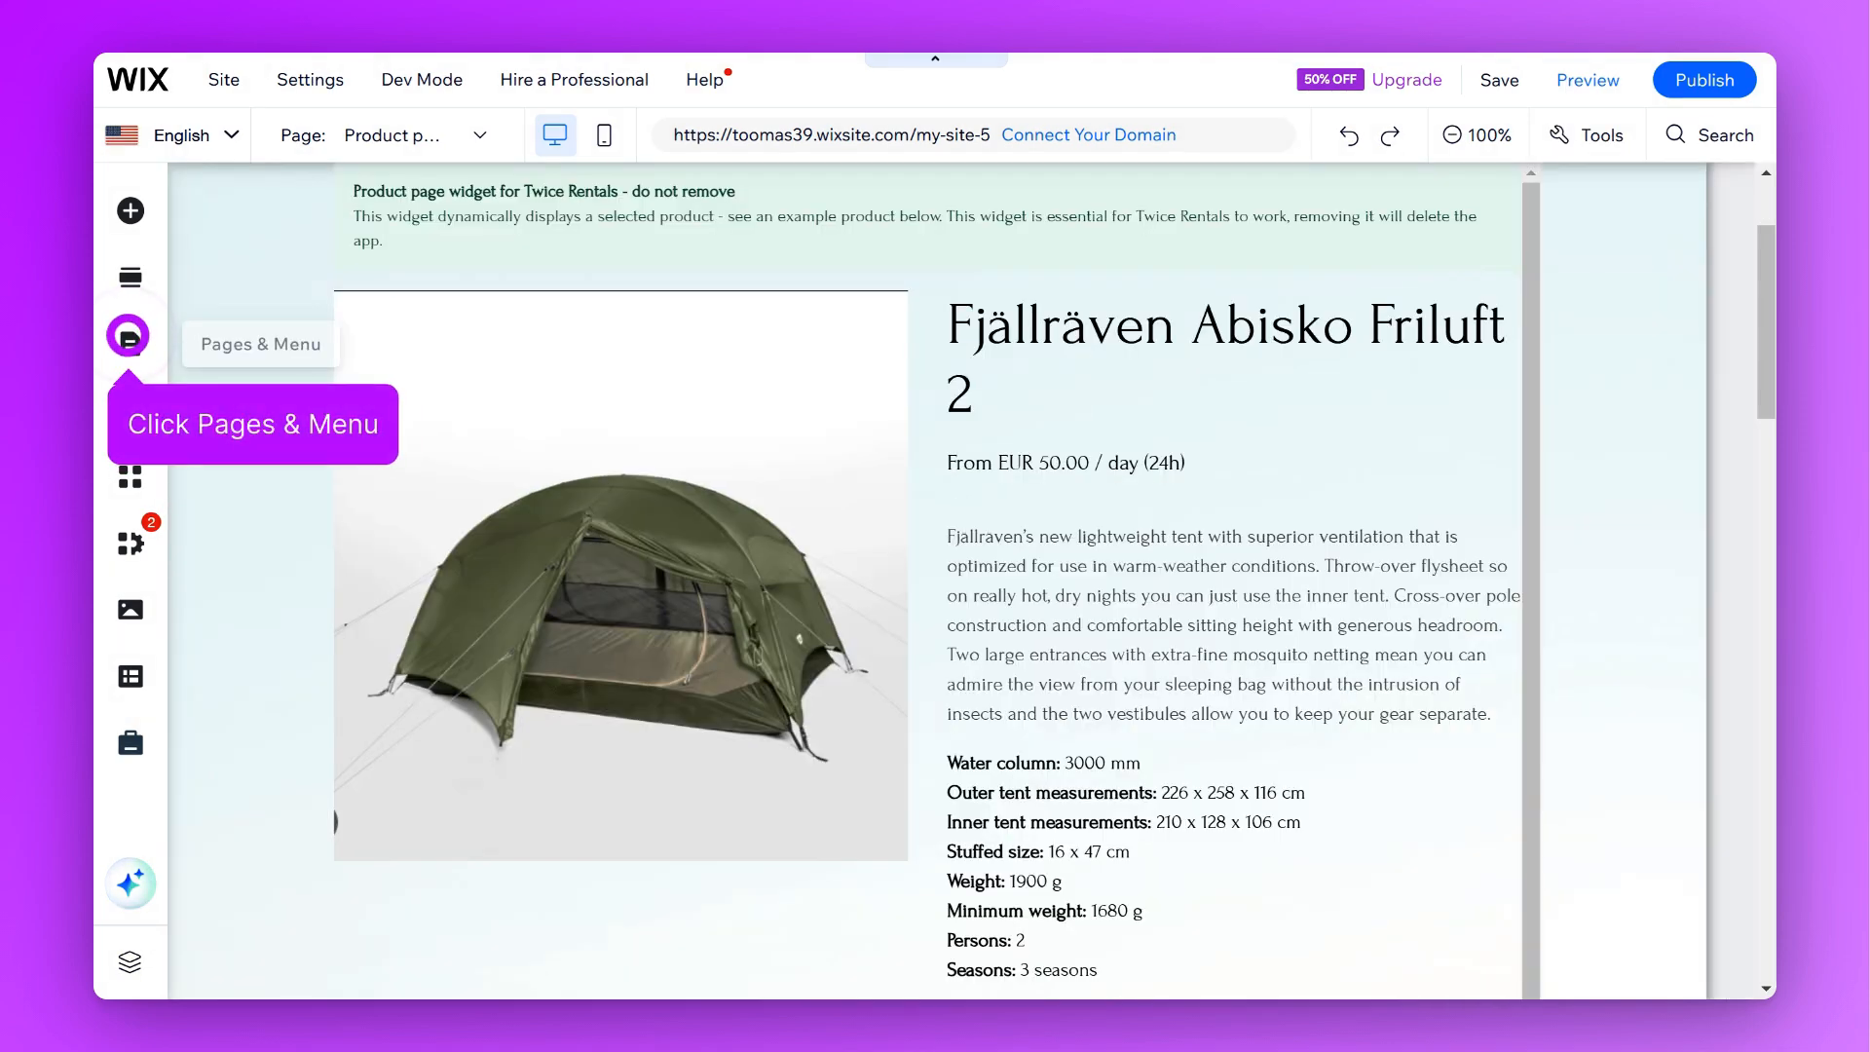
click(133, 341)
click(552, 508)
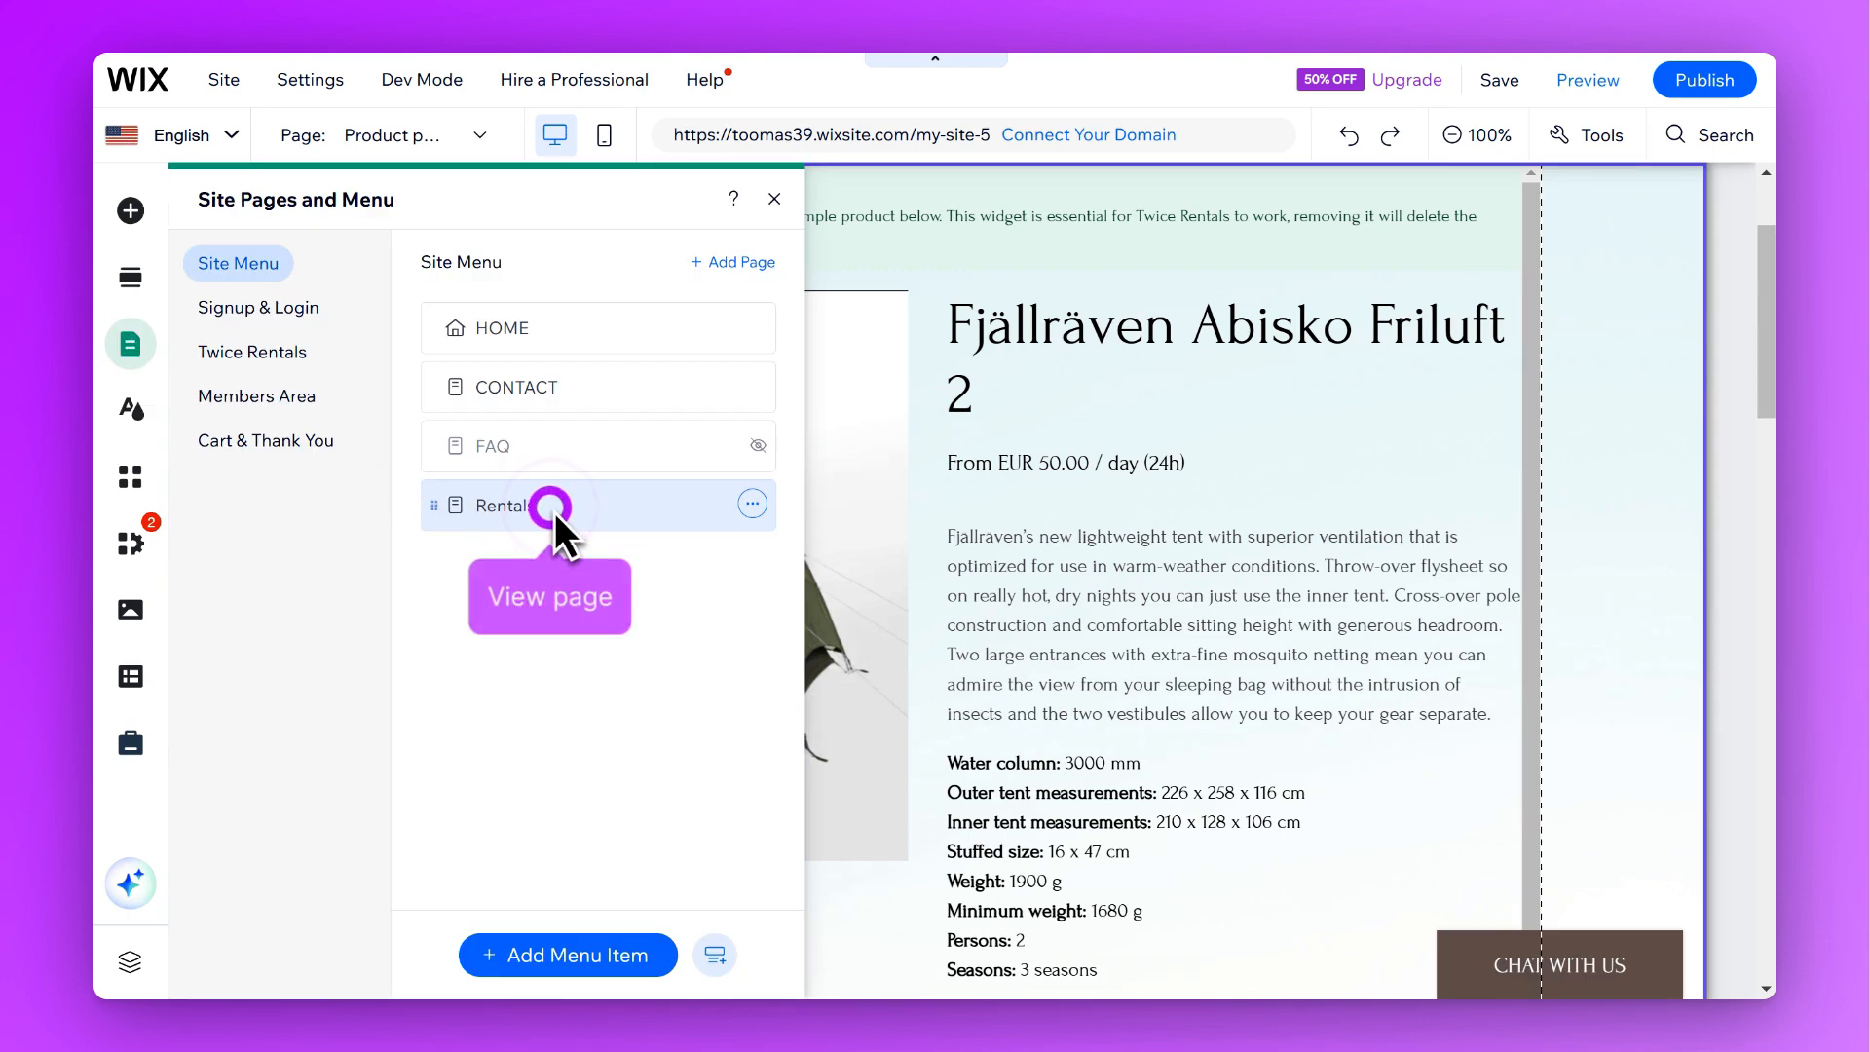
click(554, 511)
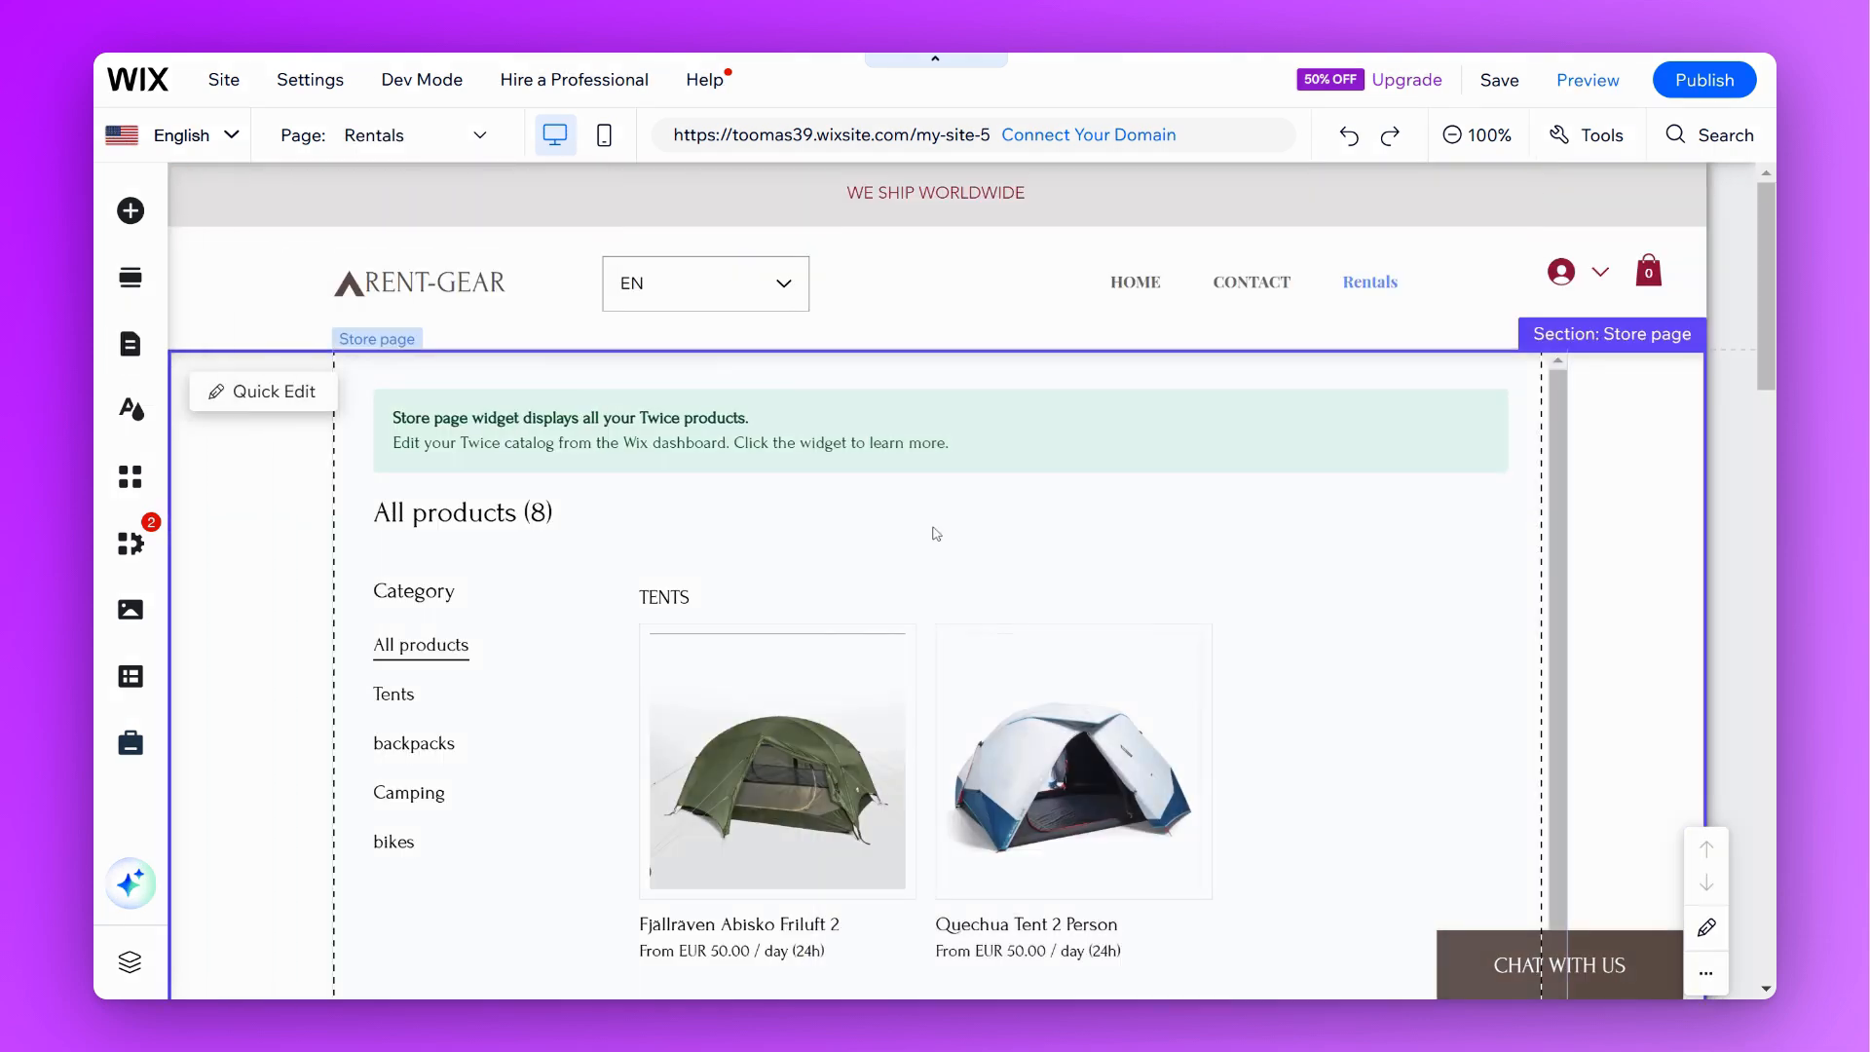
scroll(916, 543, down, 6)
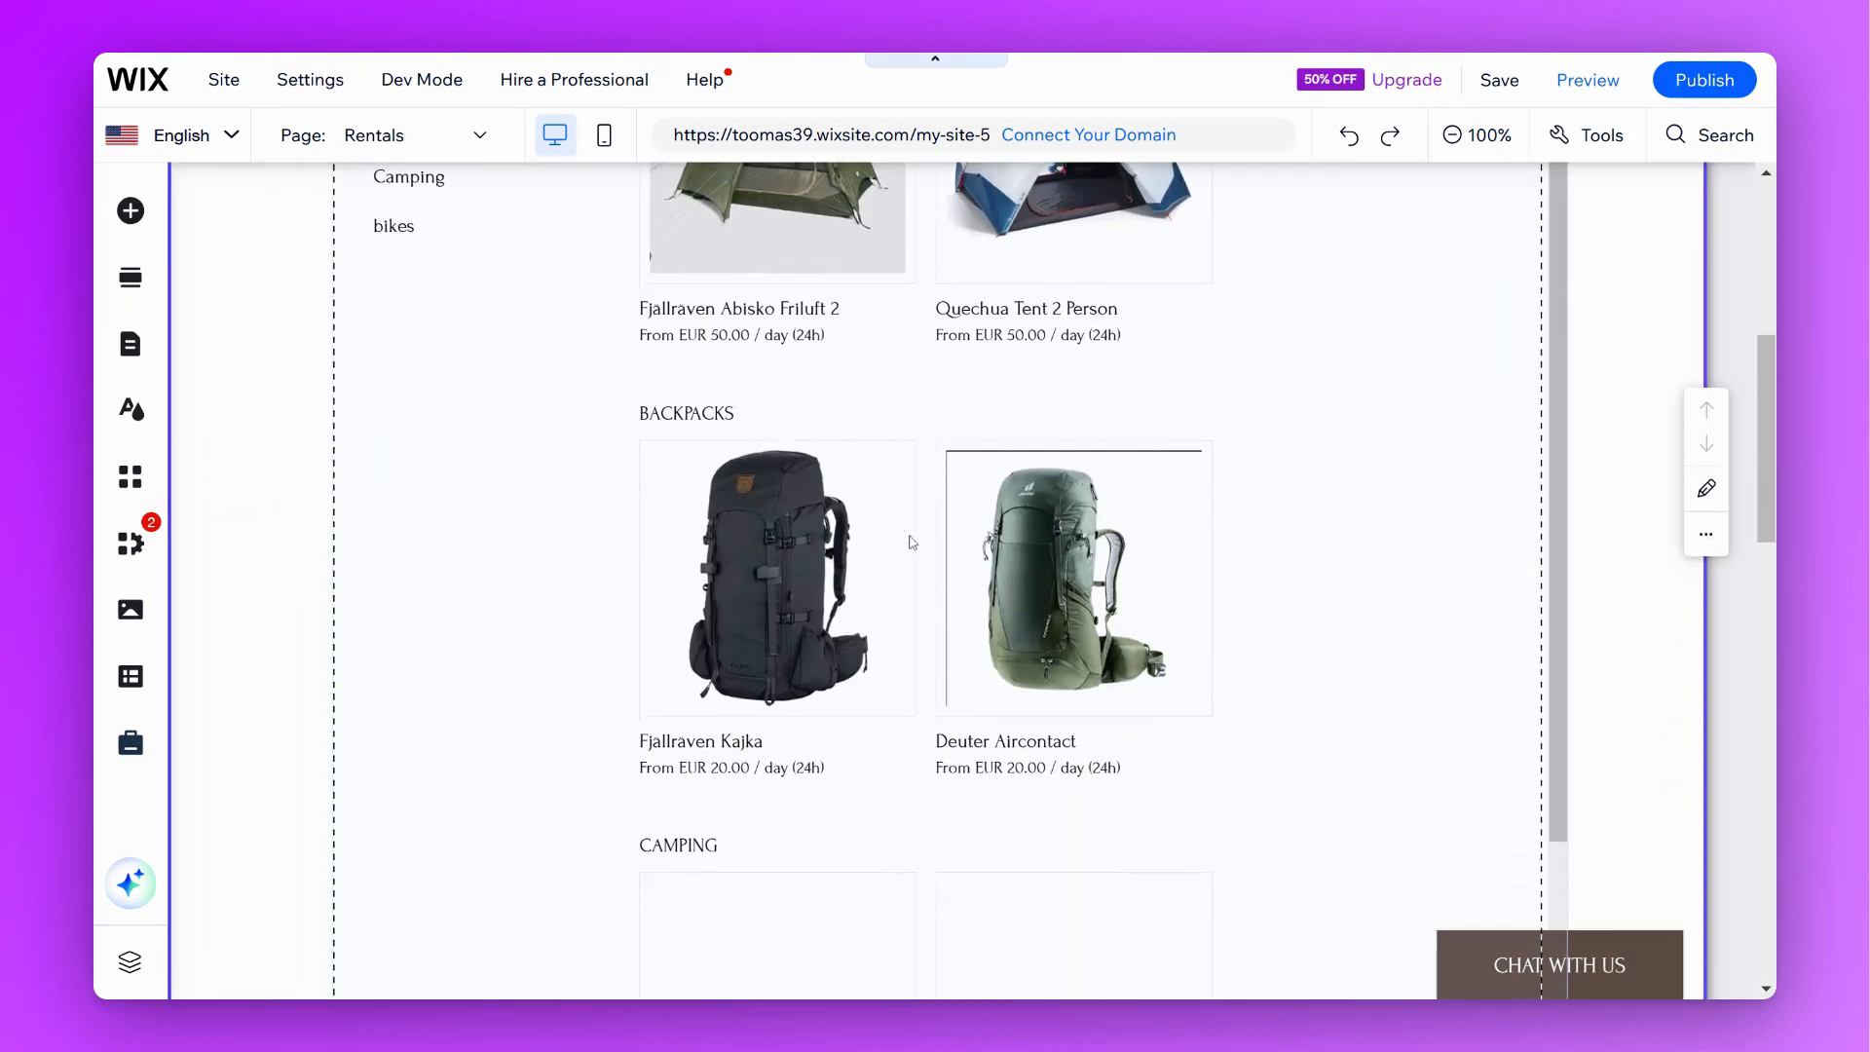
scroll(913, 542, up, 5)
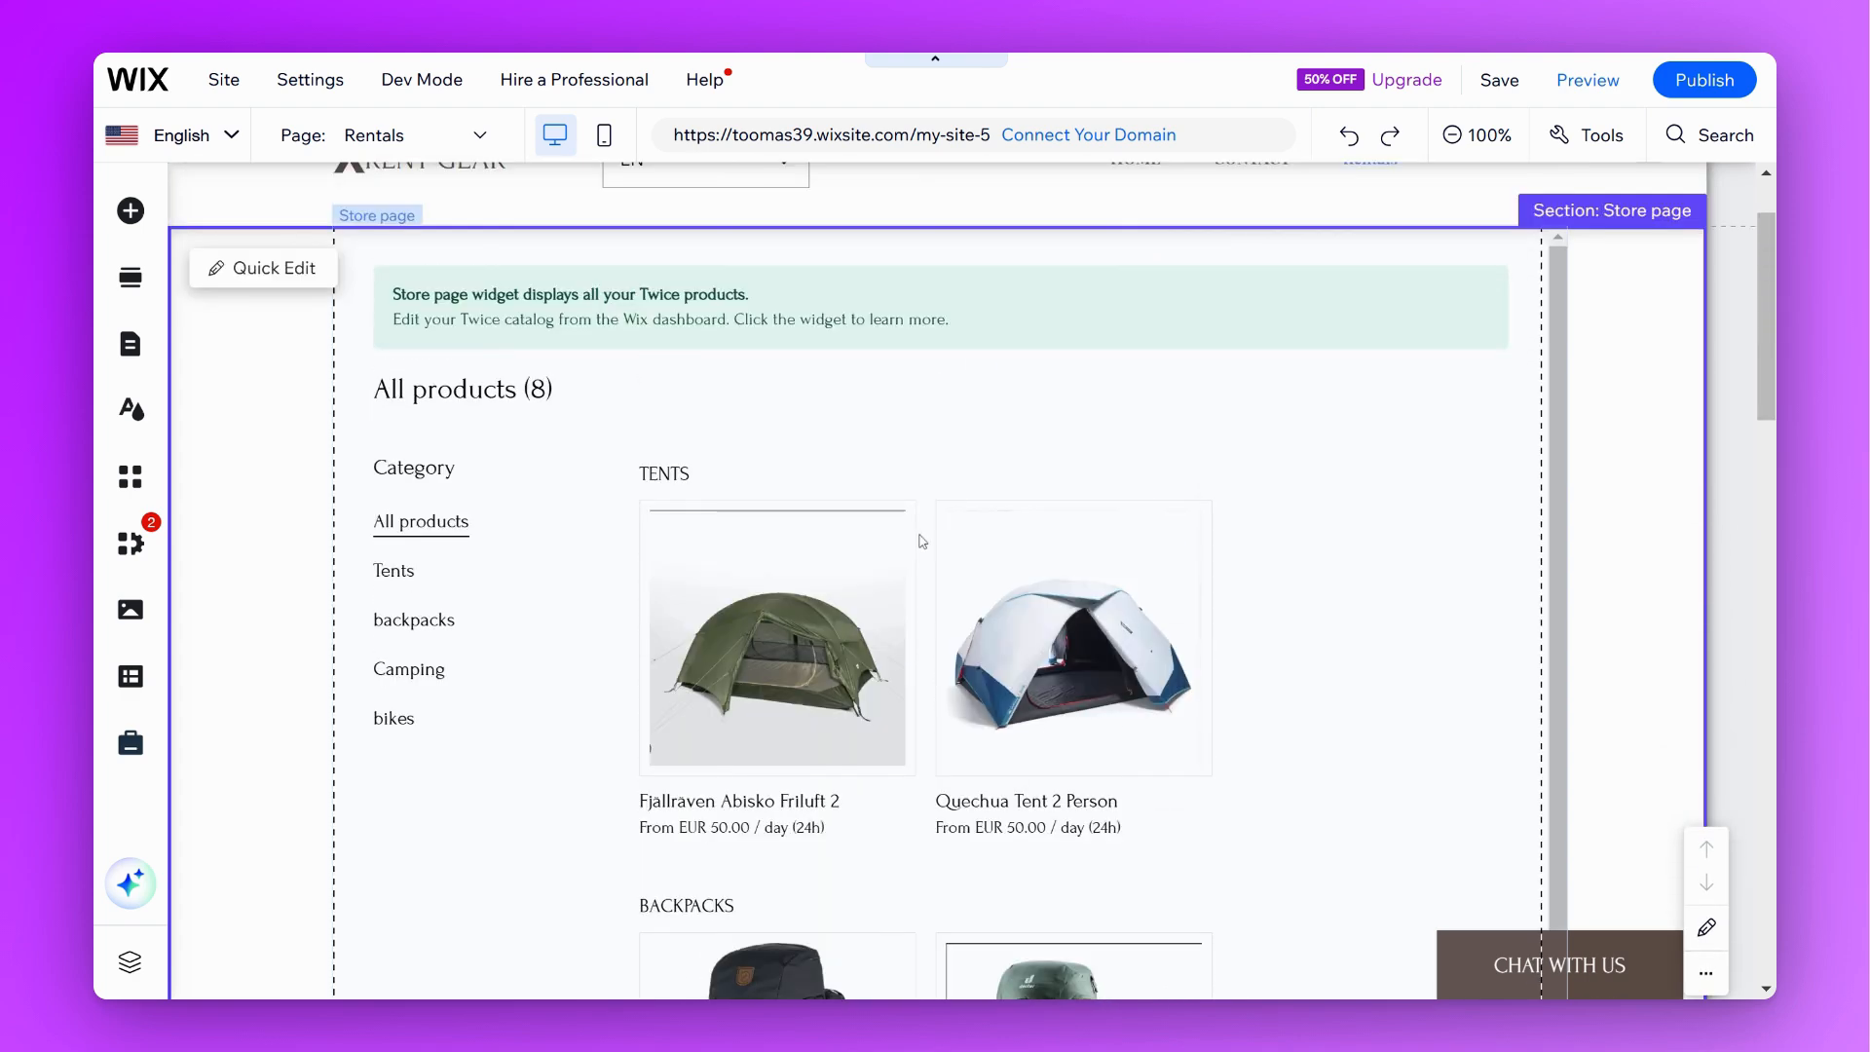
scroll(716, 302, up, 2)
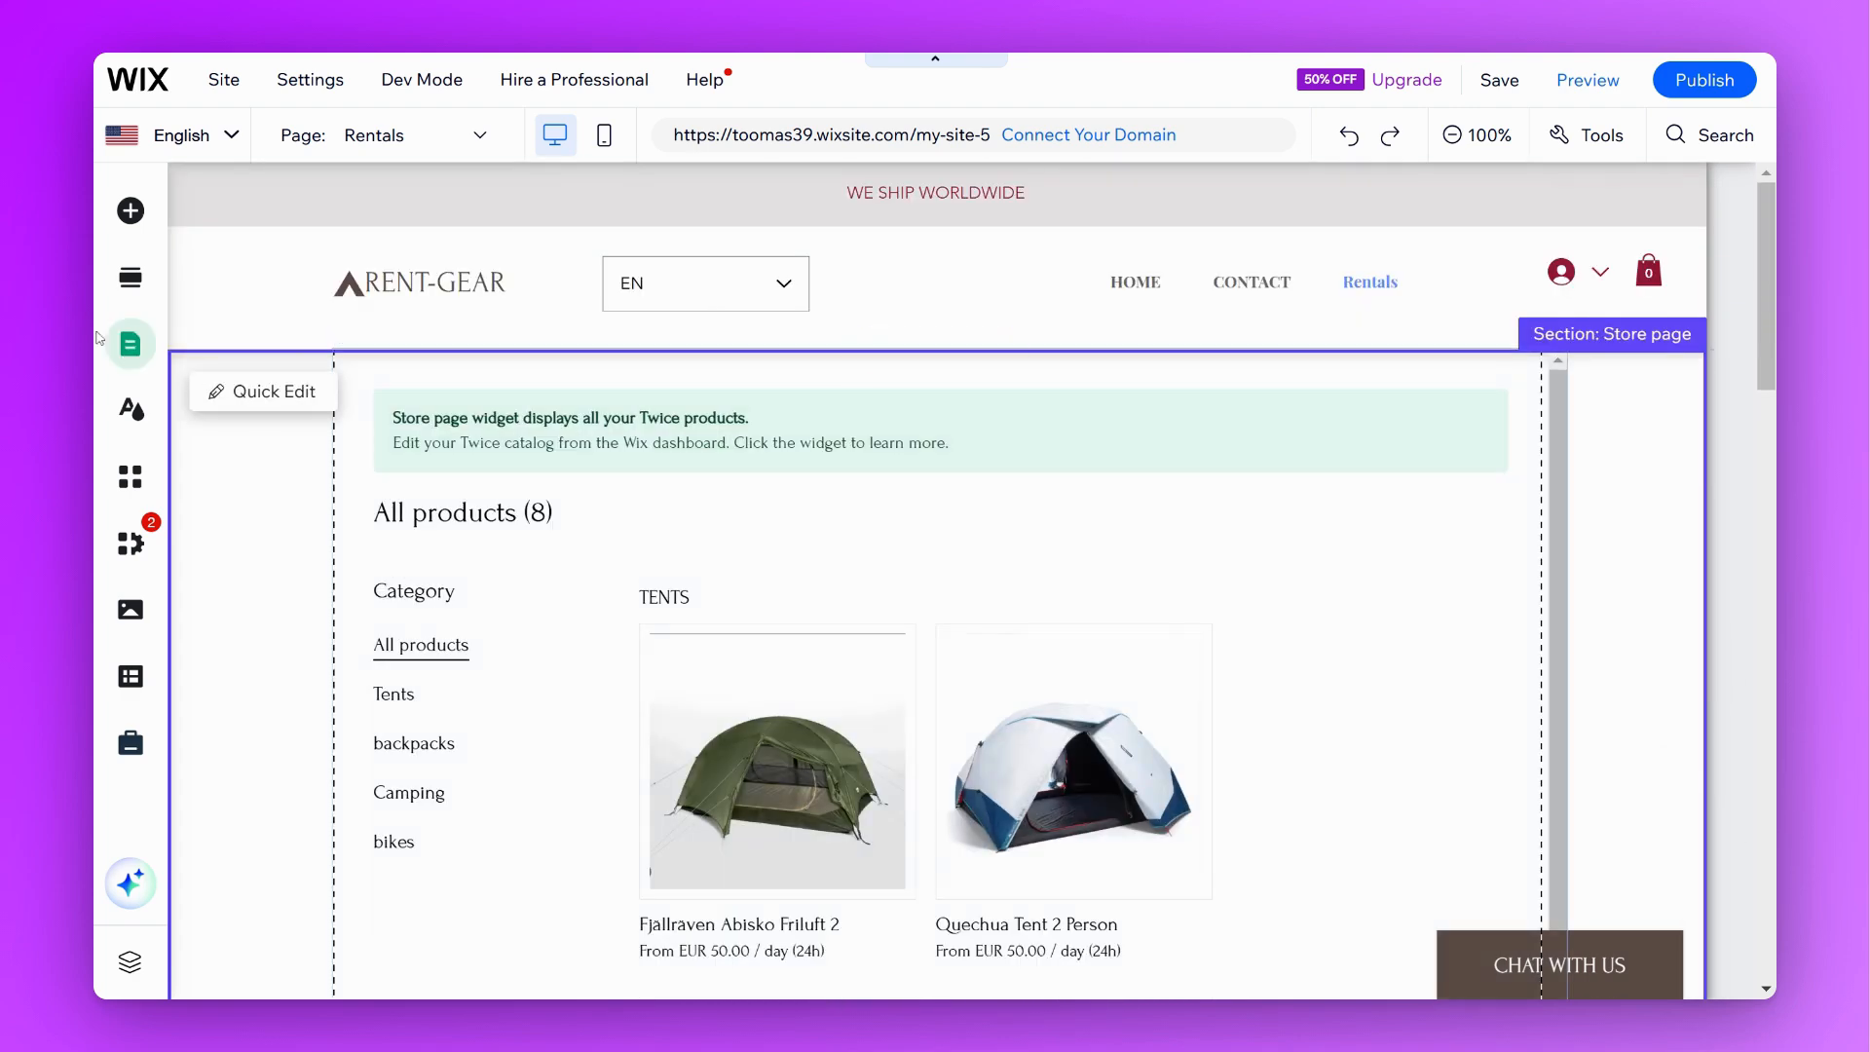
Move the Rentals page directly below HOME in the site's navigation order and rename it RENTALS
click(129, 346)
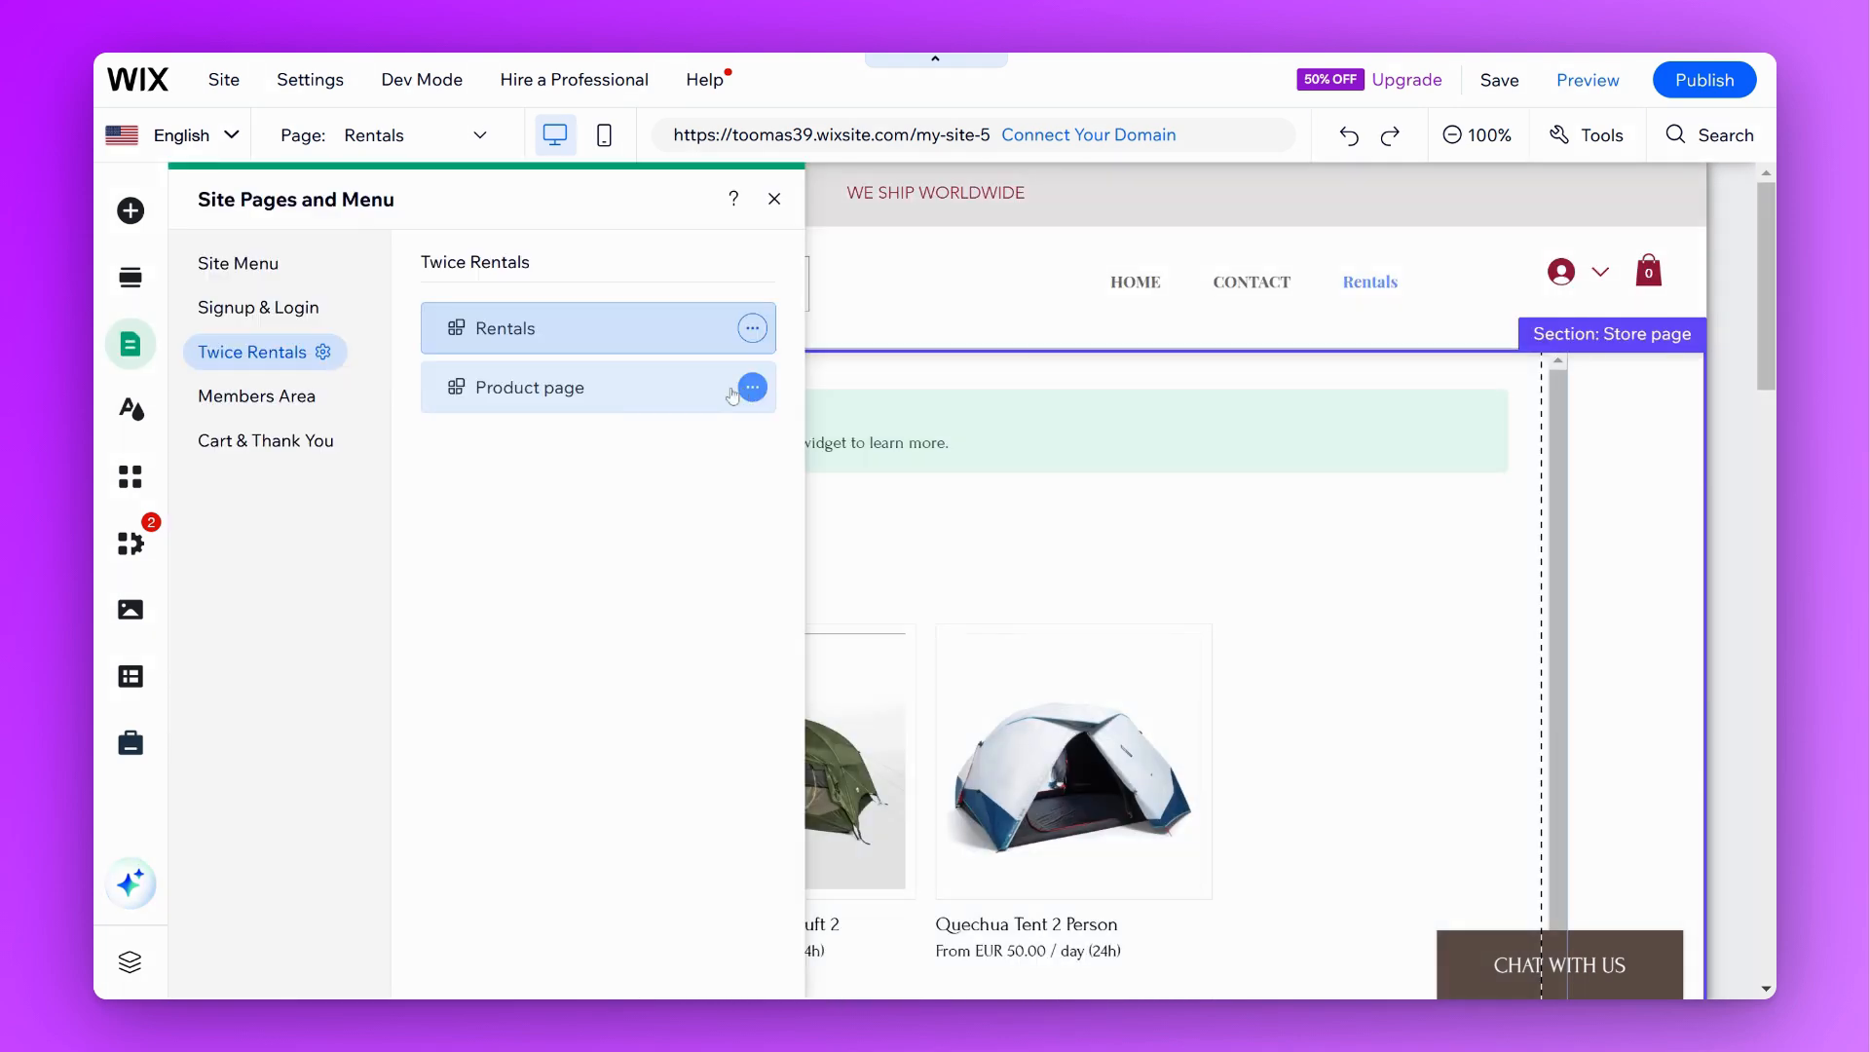
click(239, 263)
drag(454, 510, 450, 387)
click(752, 387)
click(835, 435)
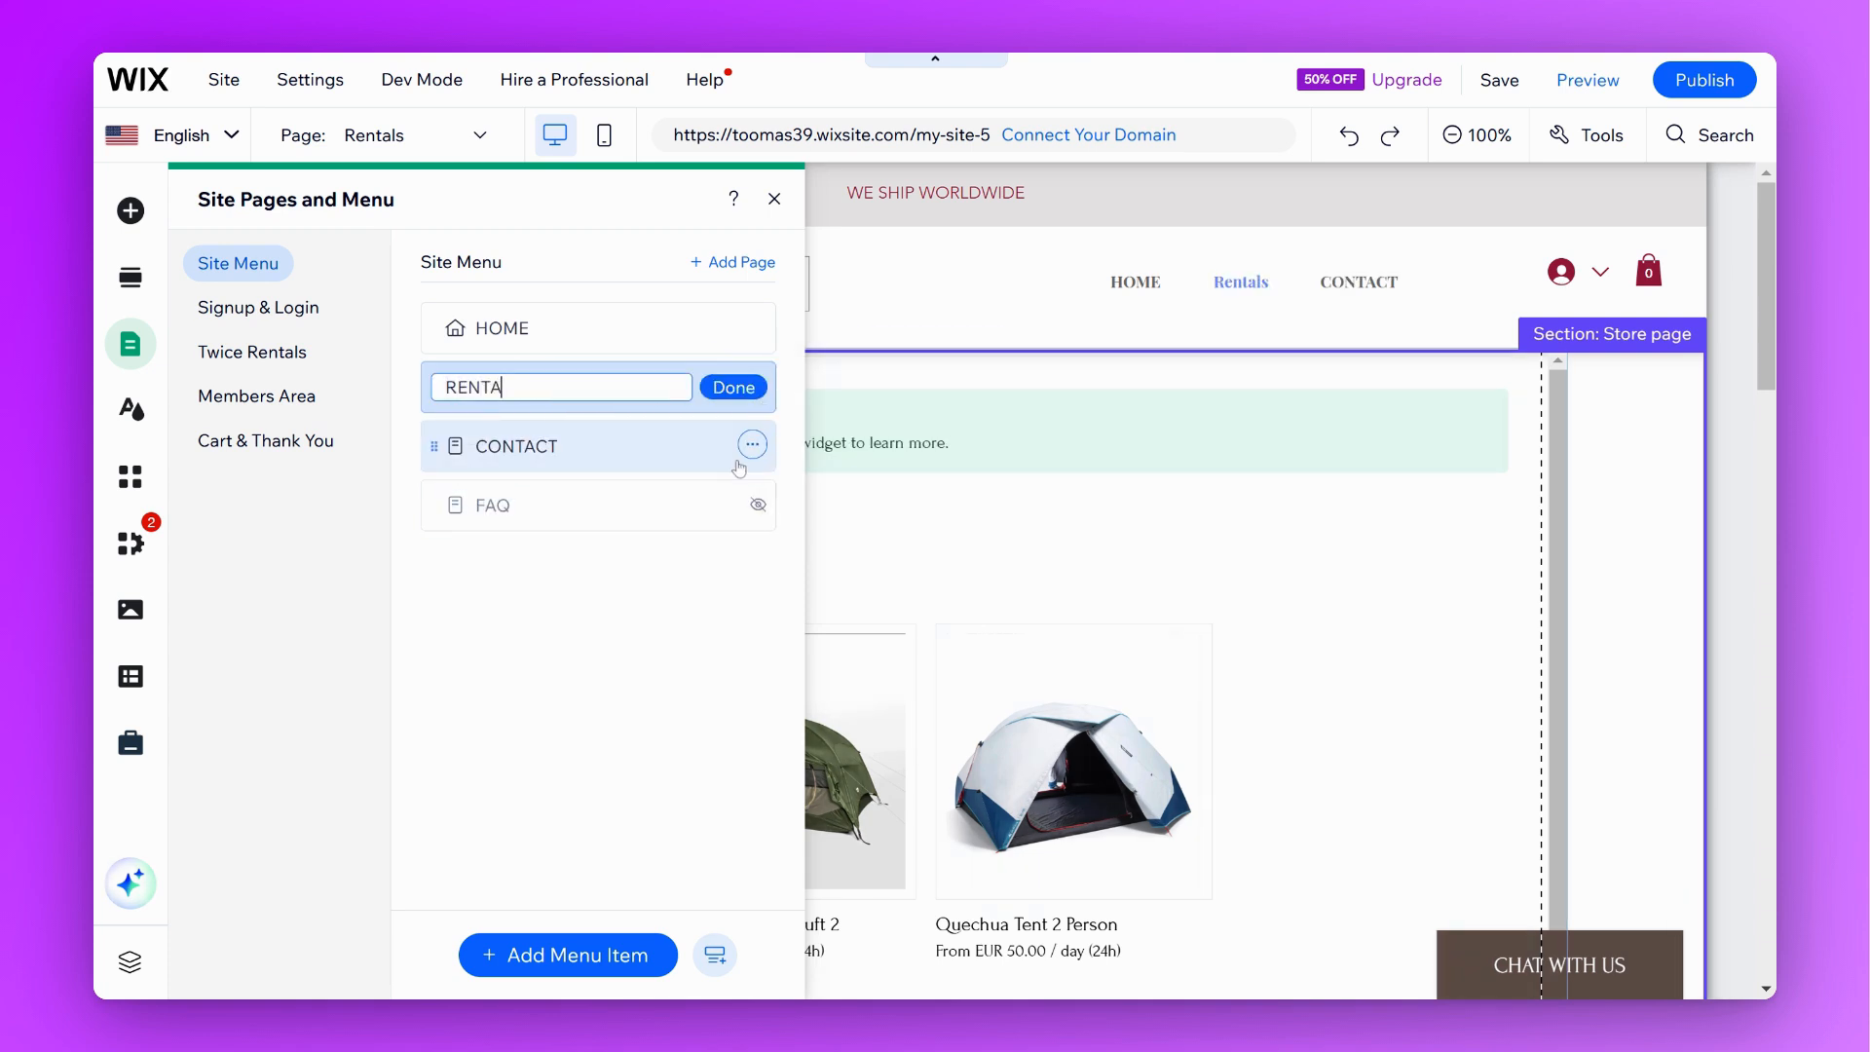
text(RENTALS)
key(Return)
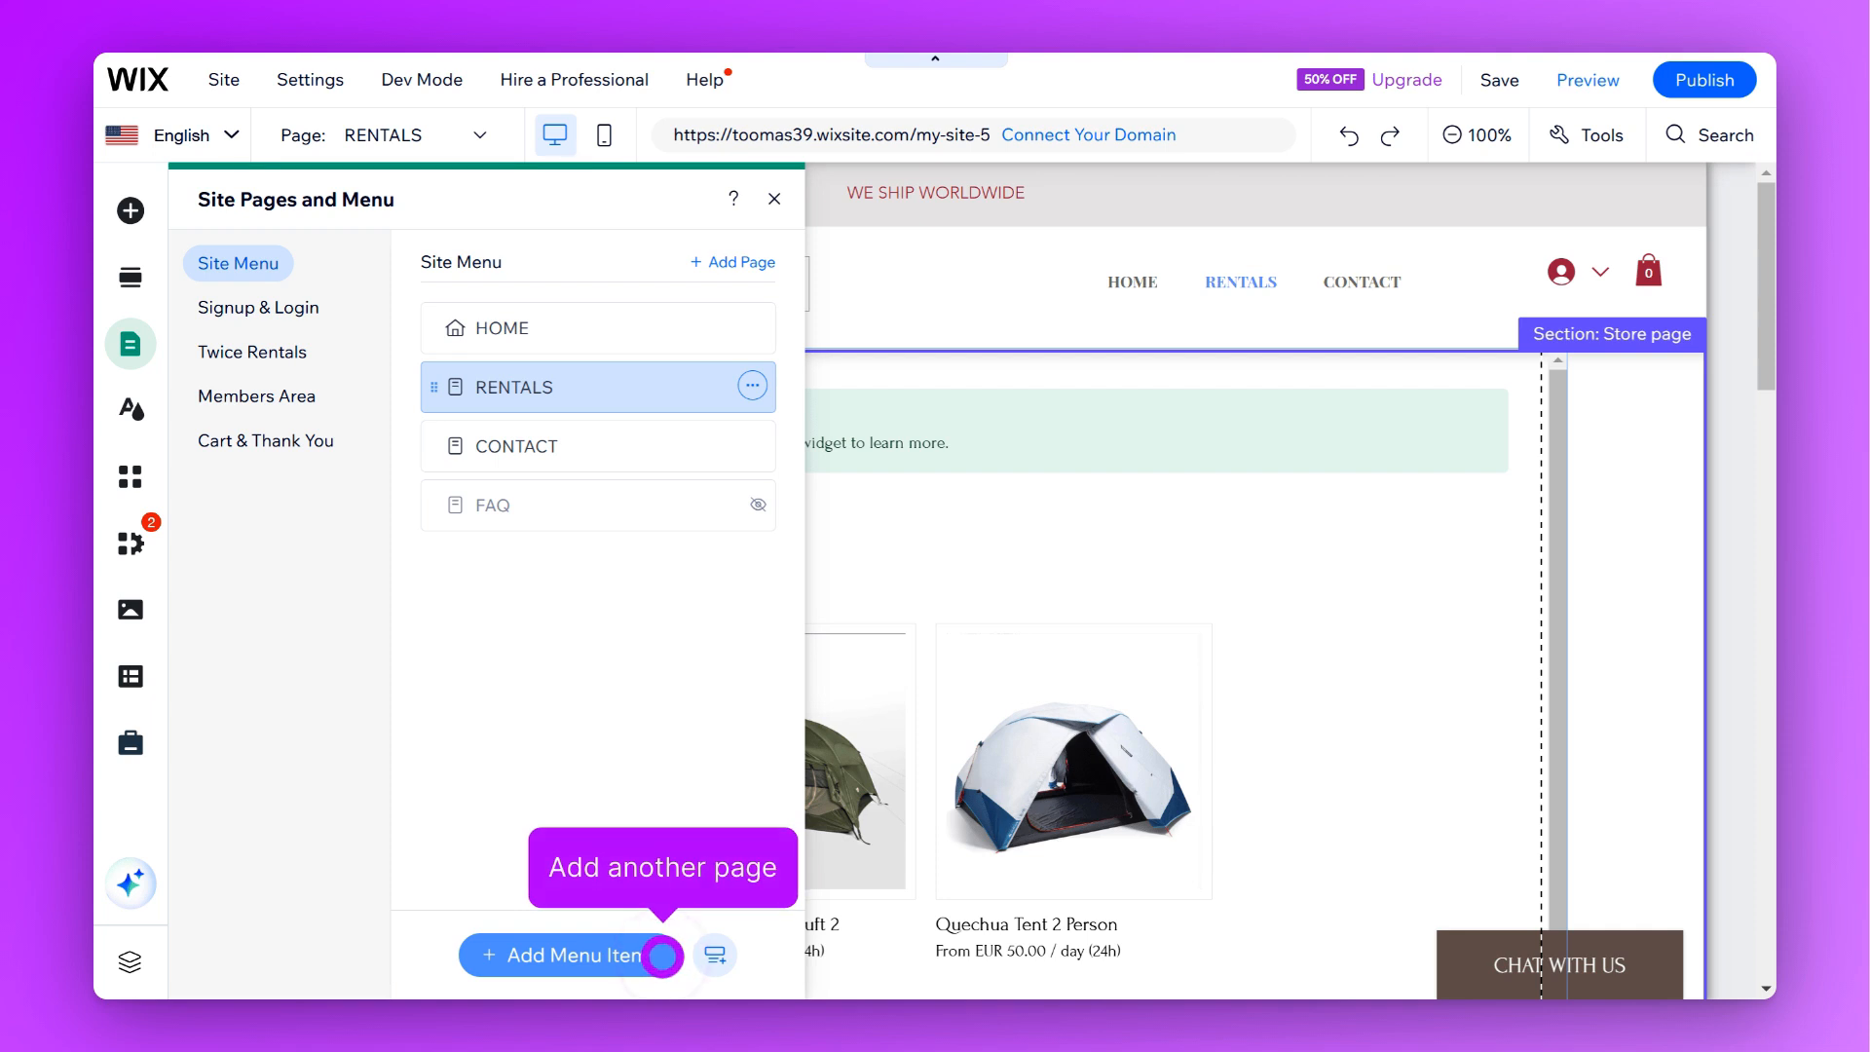
Add a new page named TENTS and nest it as a subpage of RENTALS
click(663, 956)
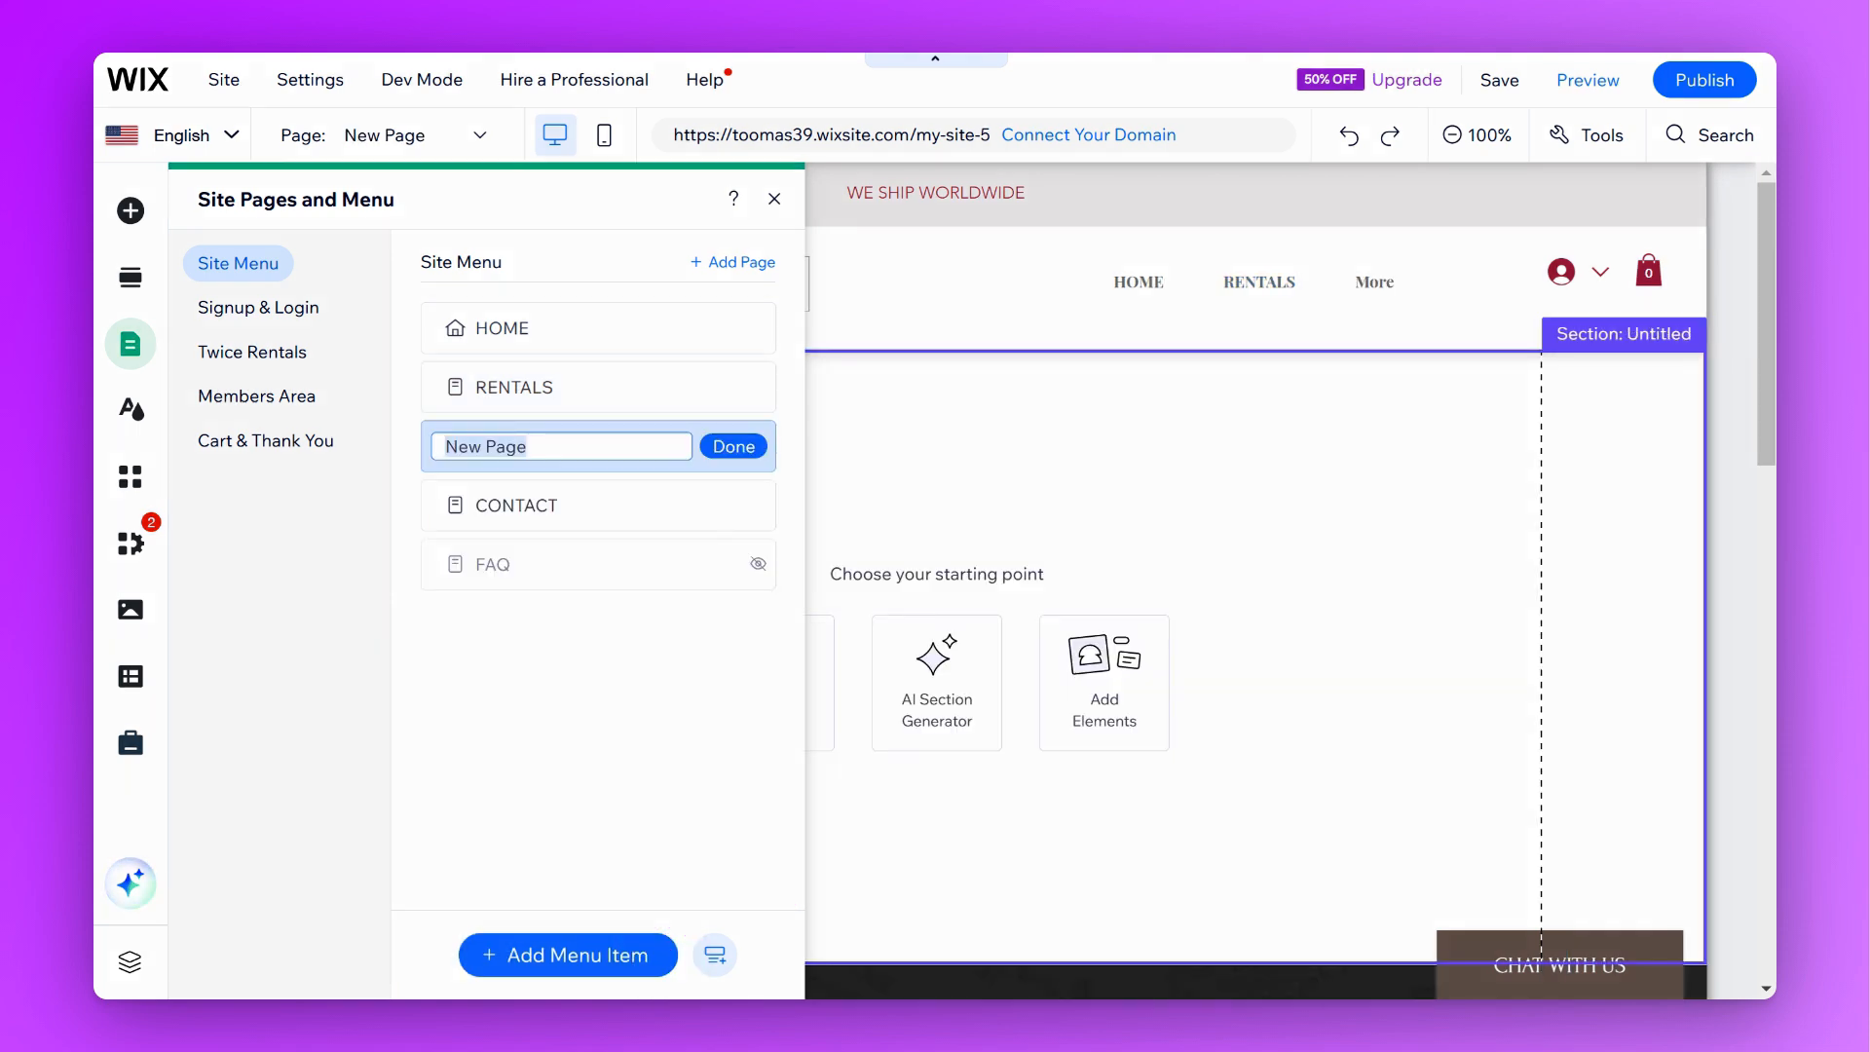
key(BackSpace)
text(TENTS)
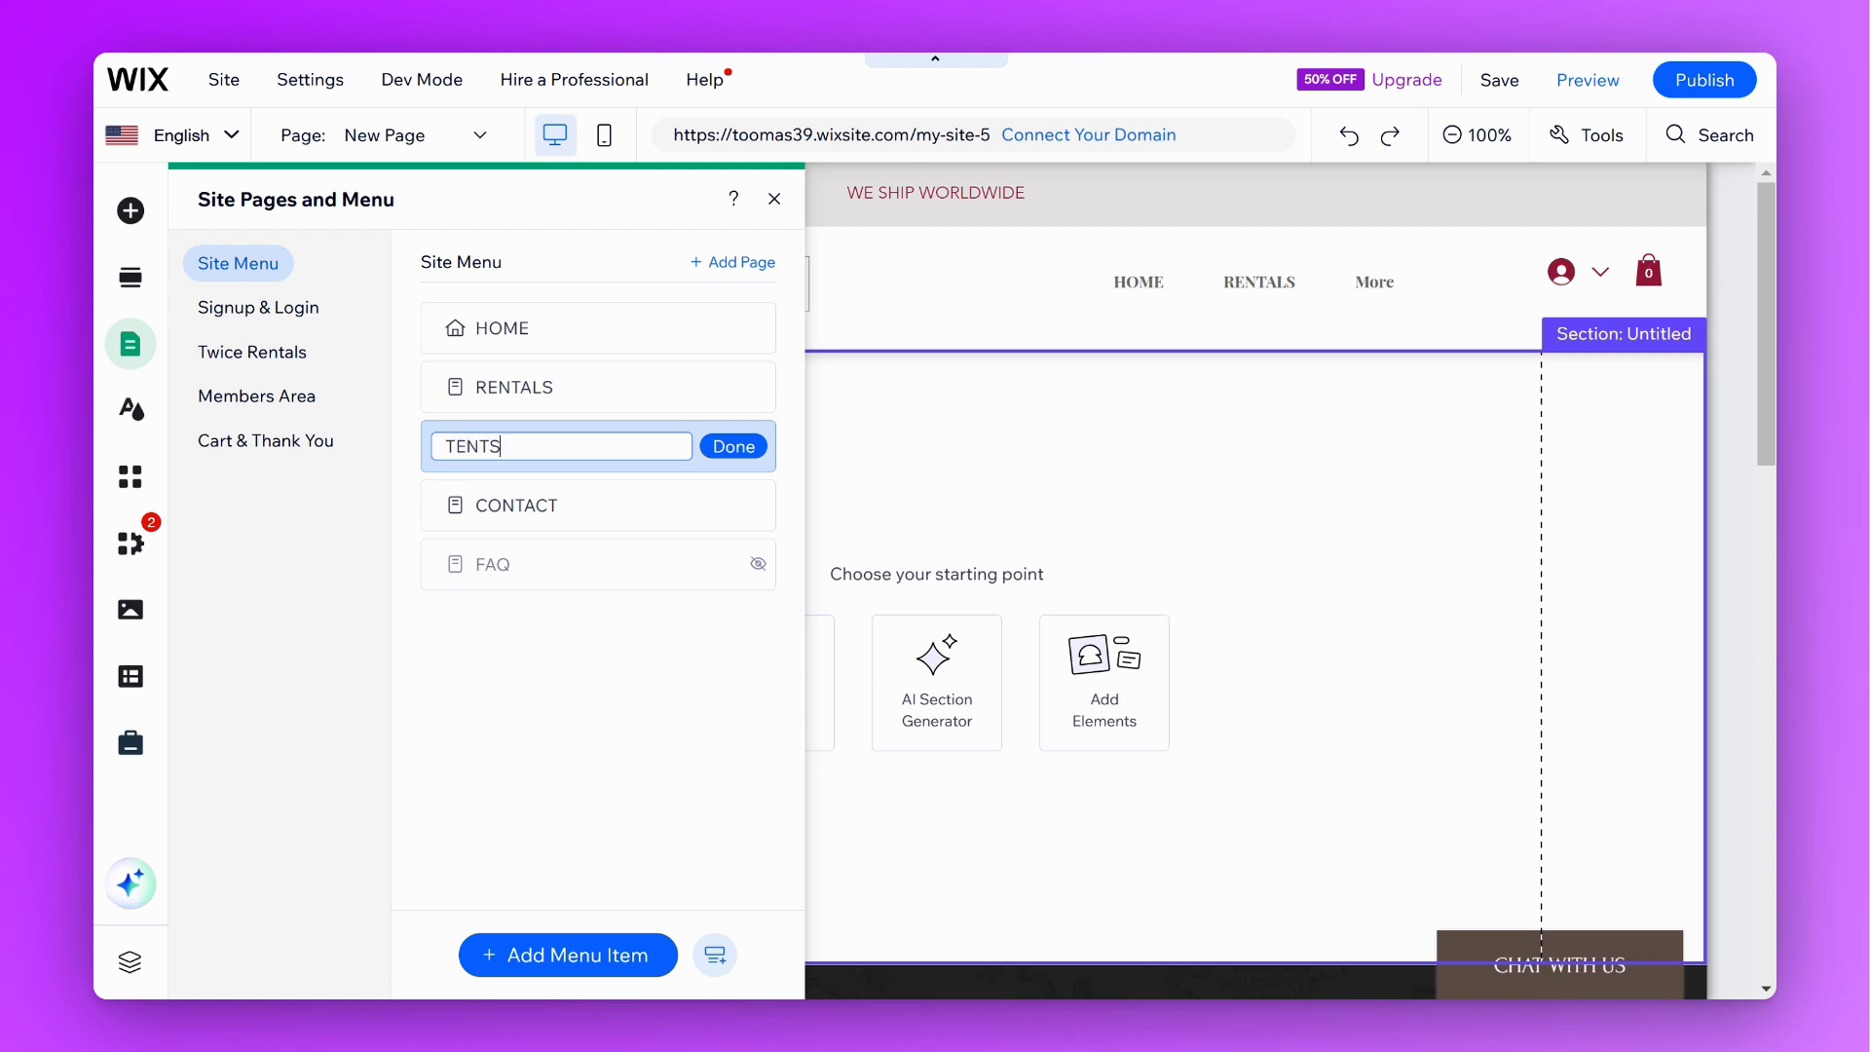
key(Return)
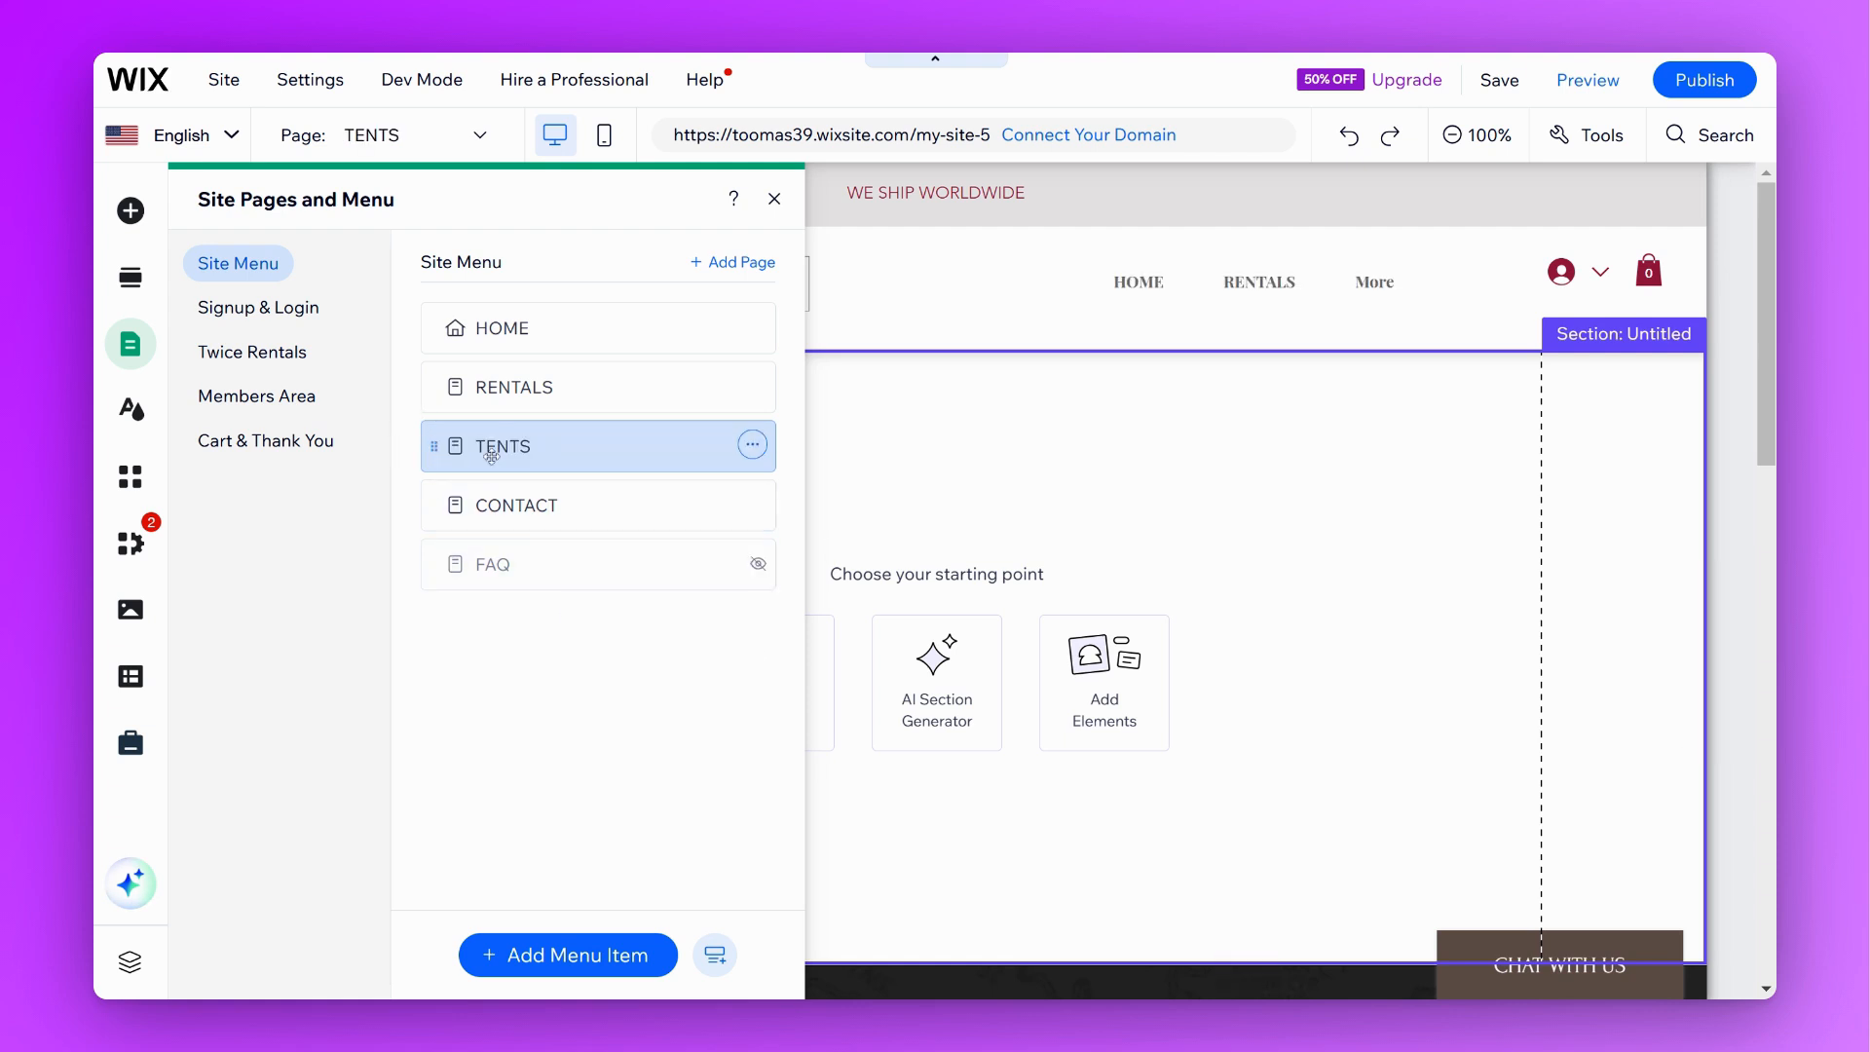
drag(443, 446, 537, 416)
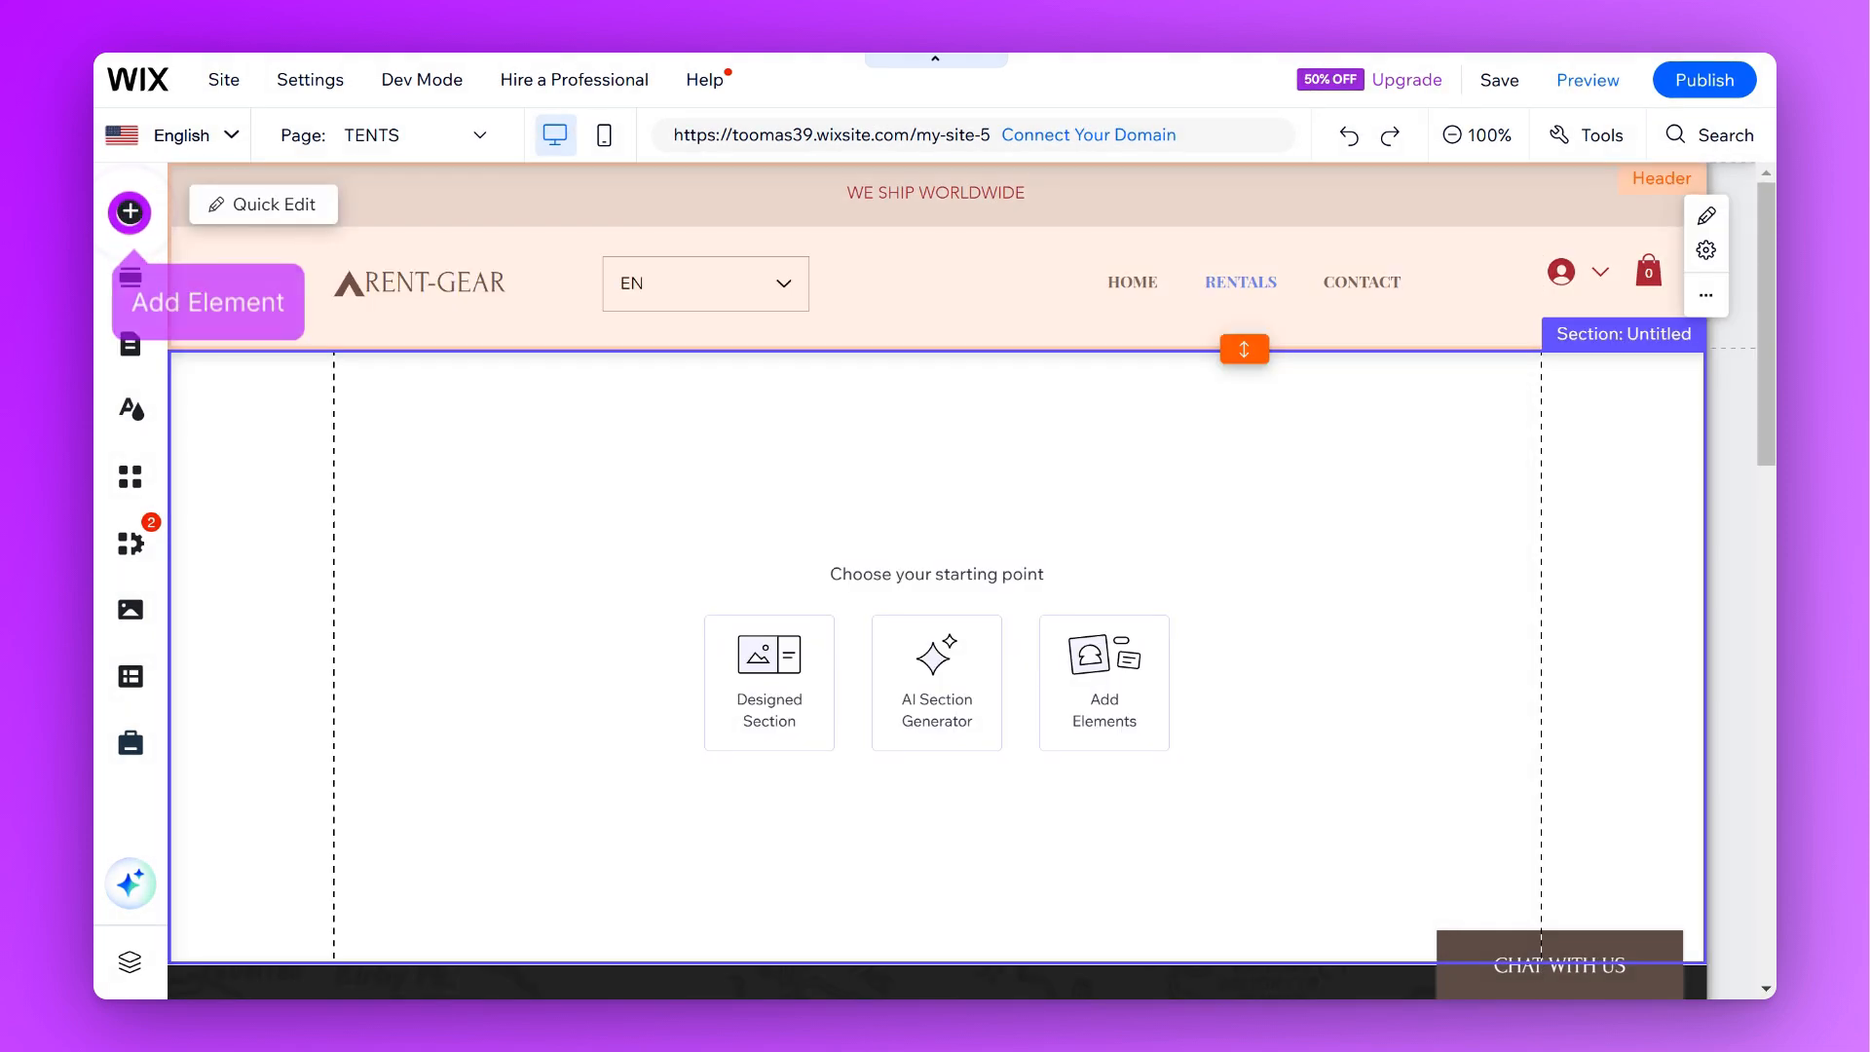
Add the Twice Rentals product gallery to the TENTS page and exclude Fjällräven Kajka from the displayed products
click(132, 212)
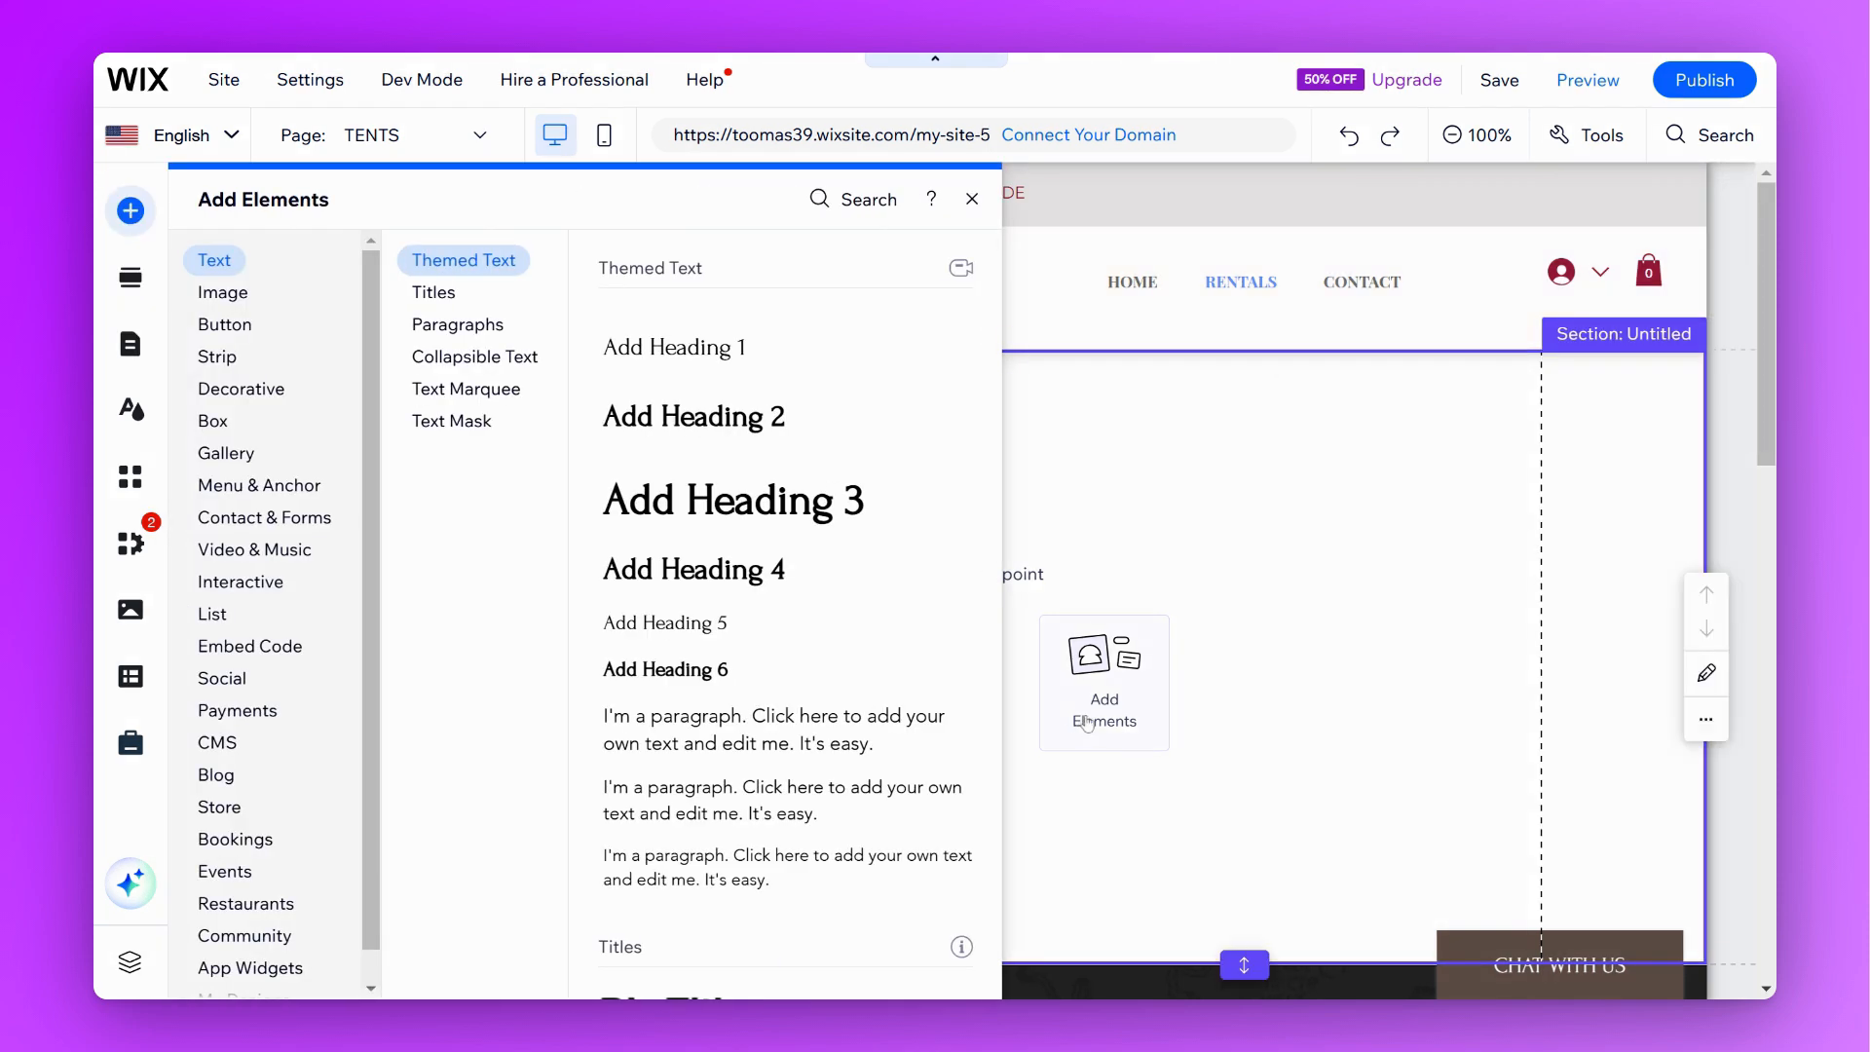
scroll(292, 759, down, 1)
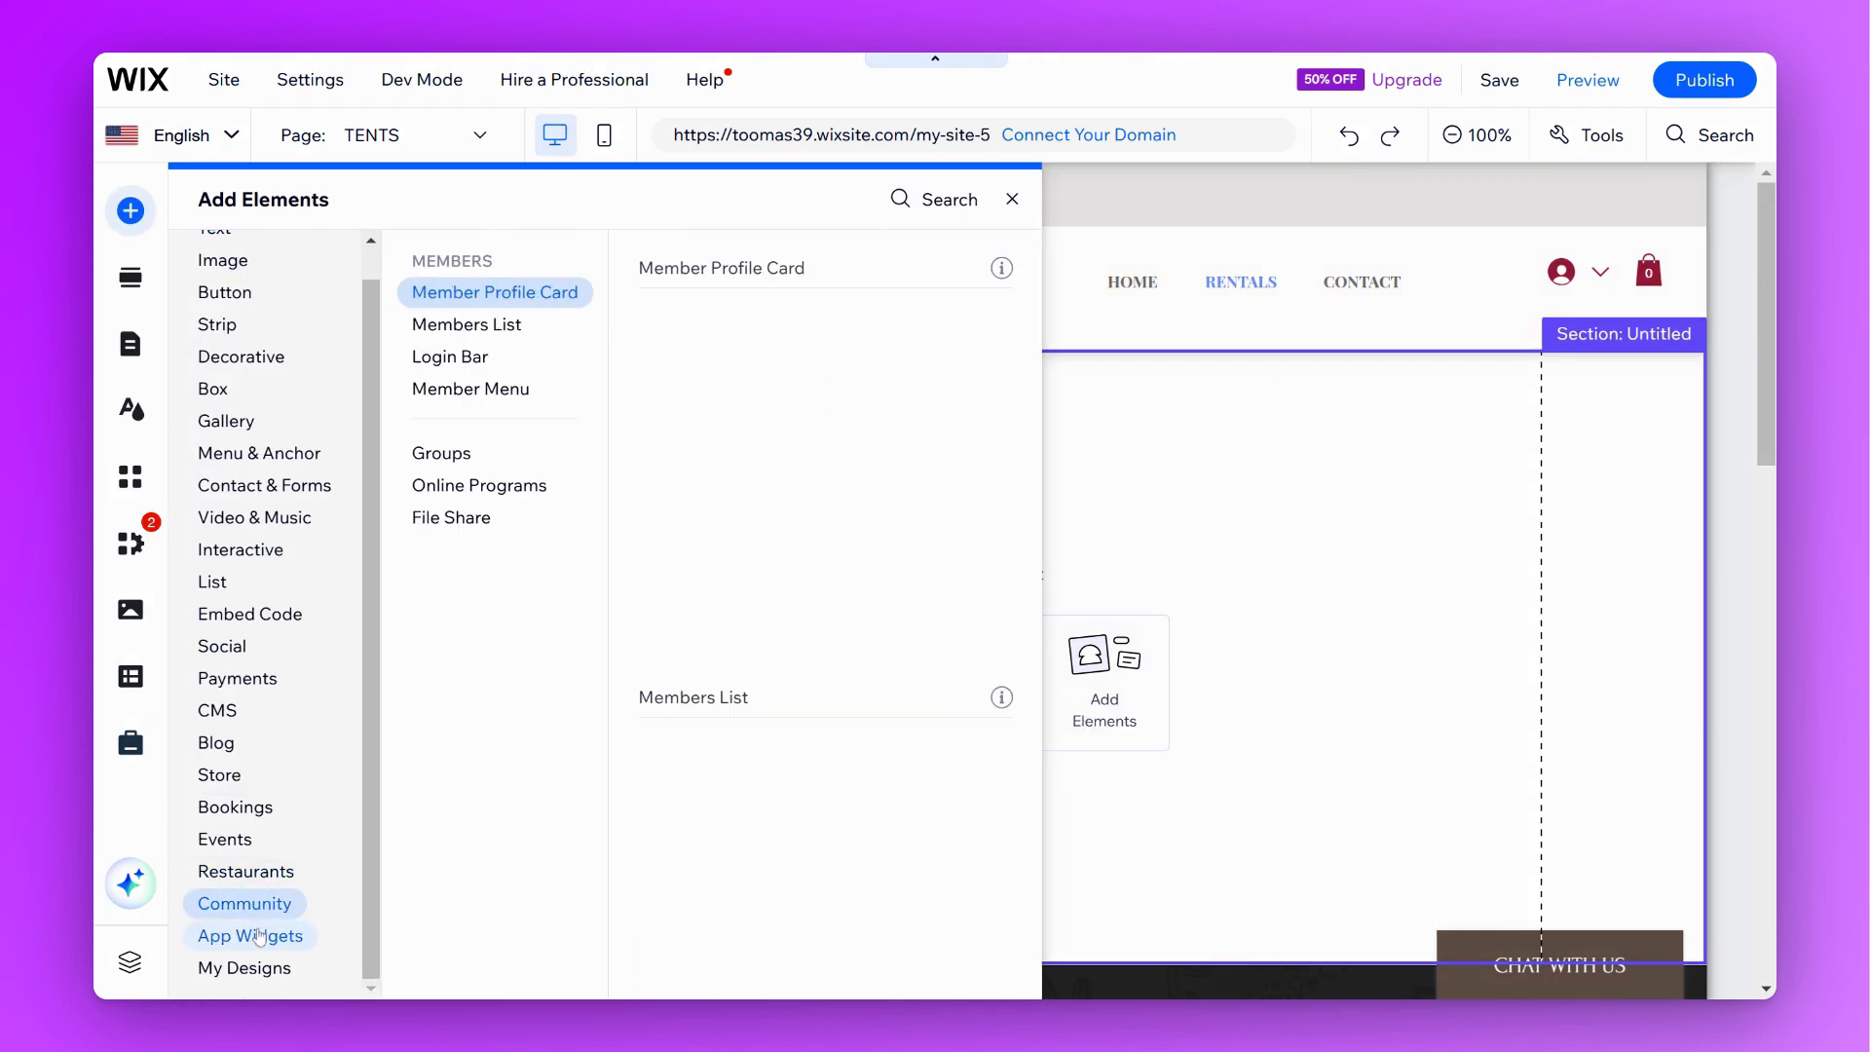
mouse_move(259, 935)
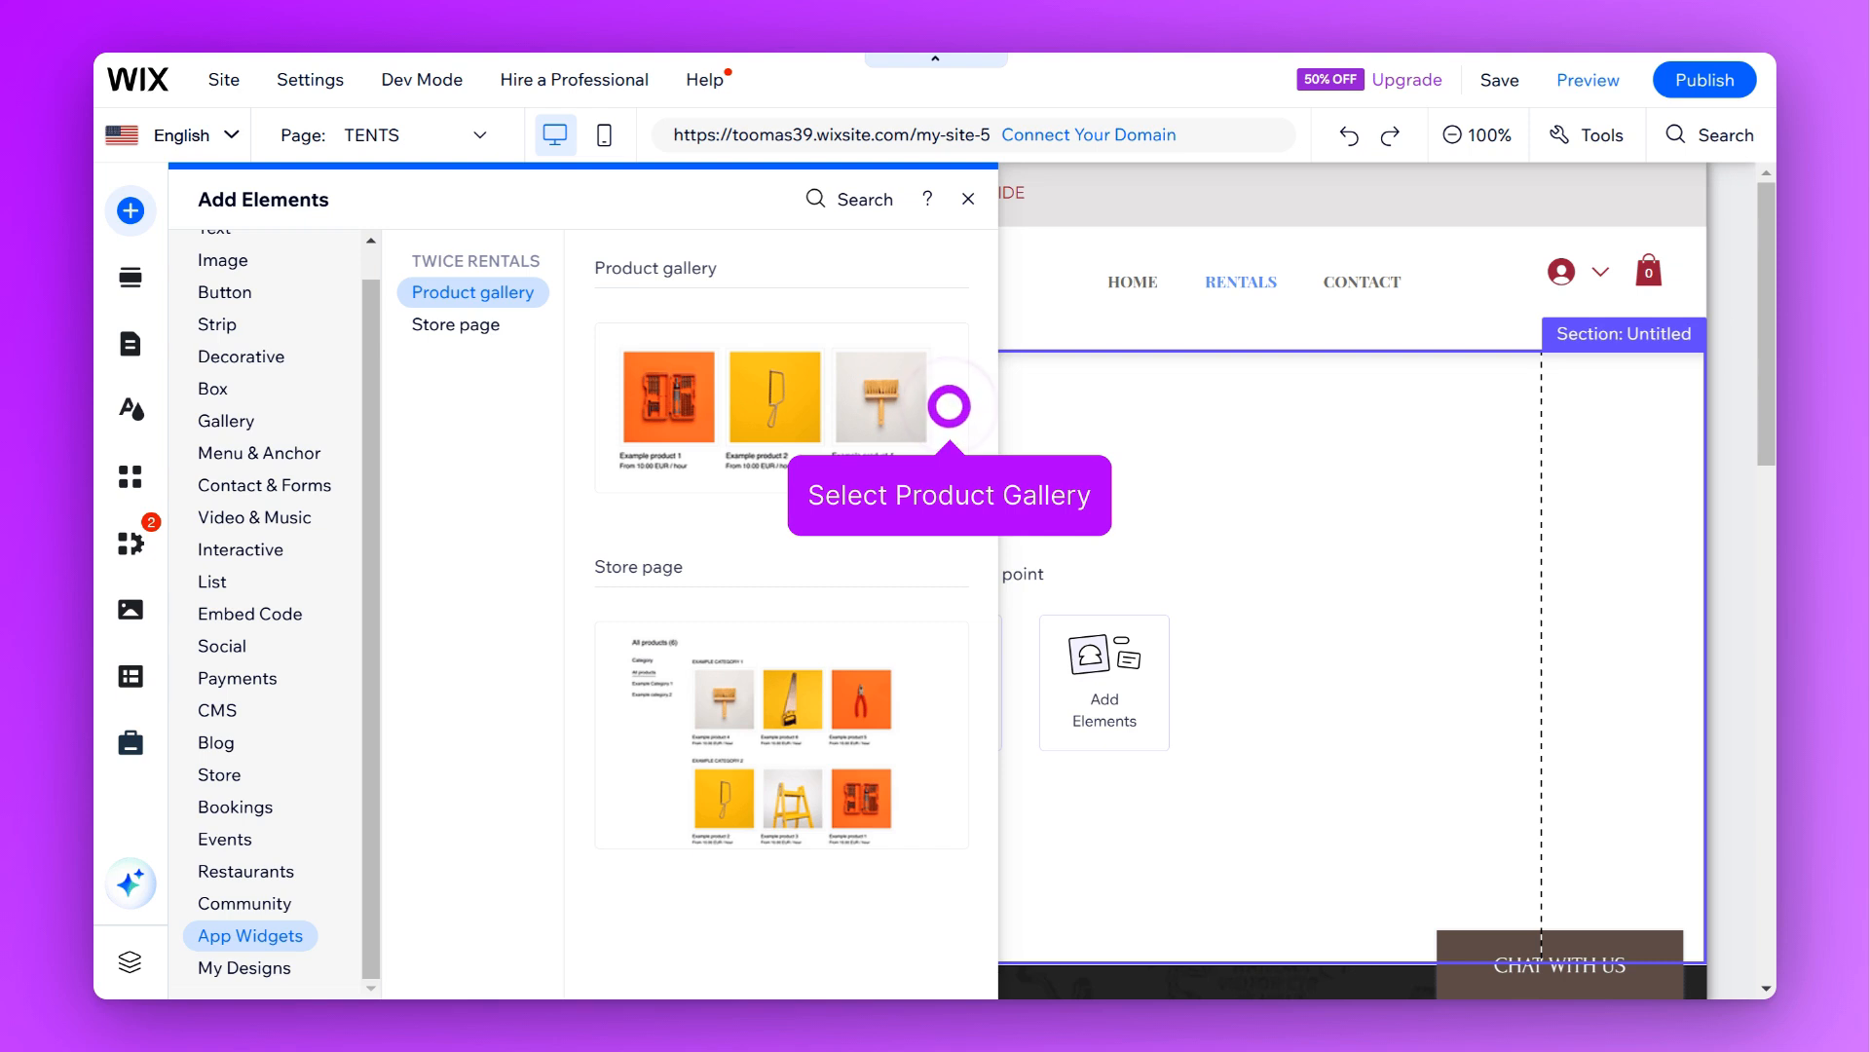
click(950, 408)
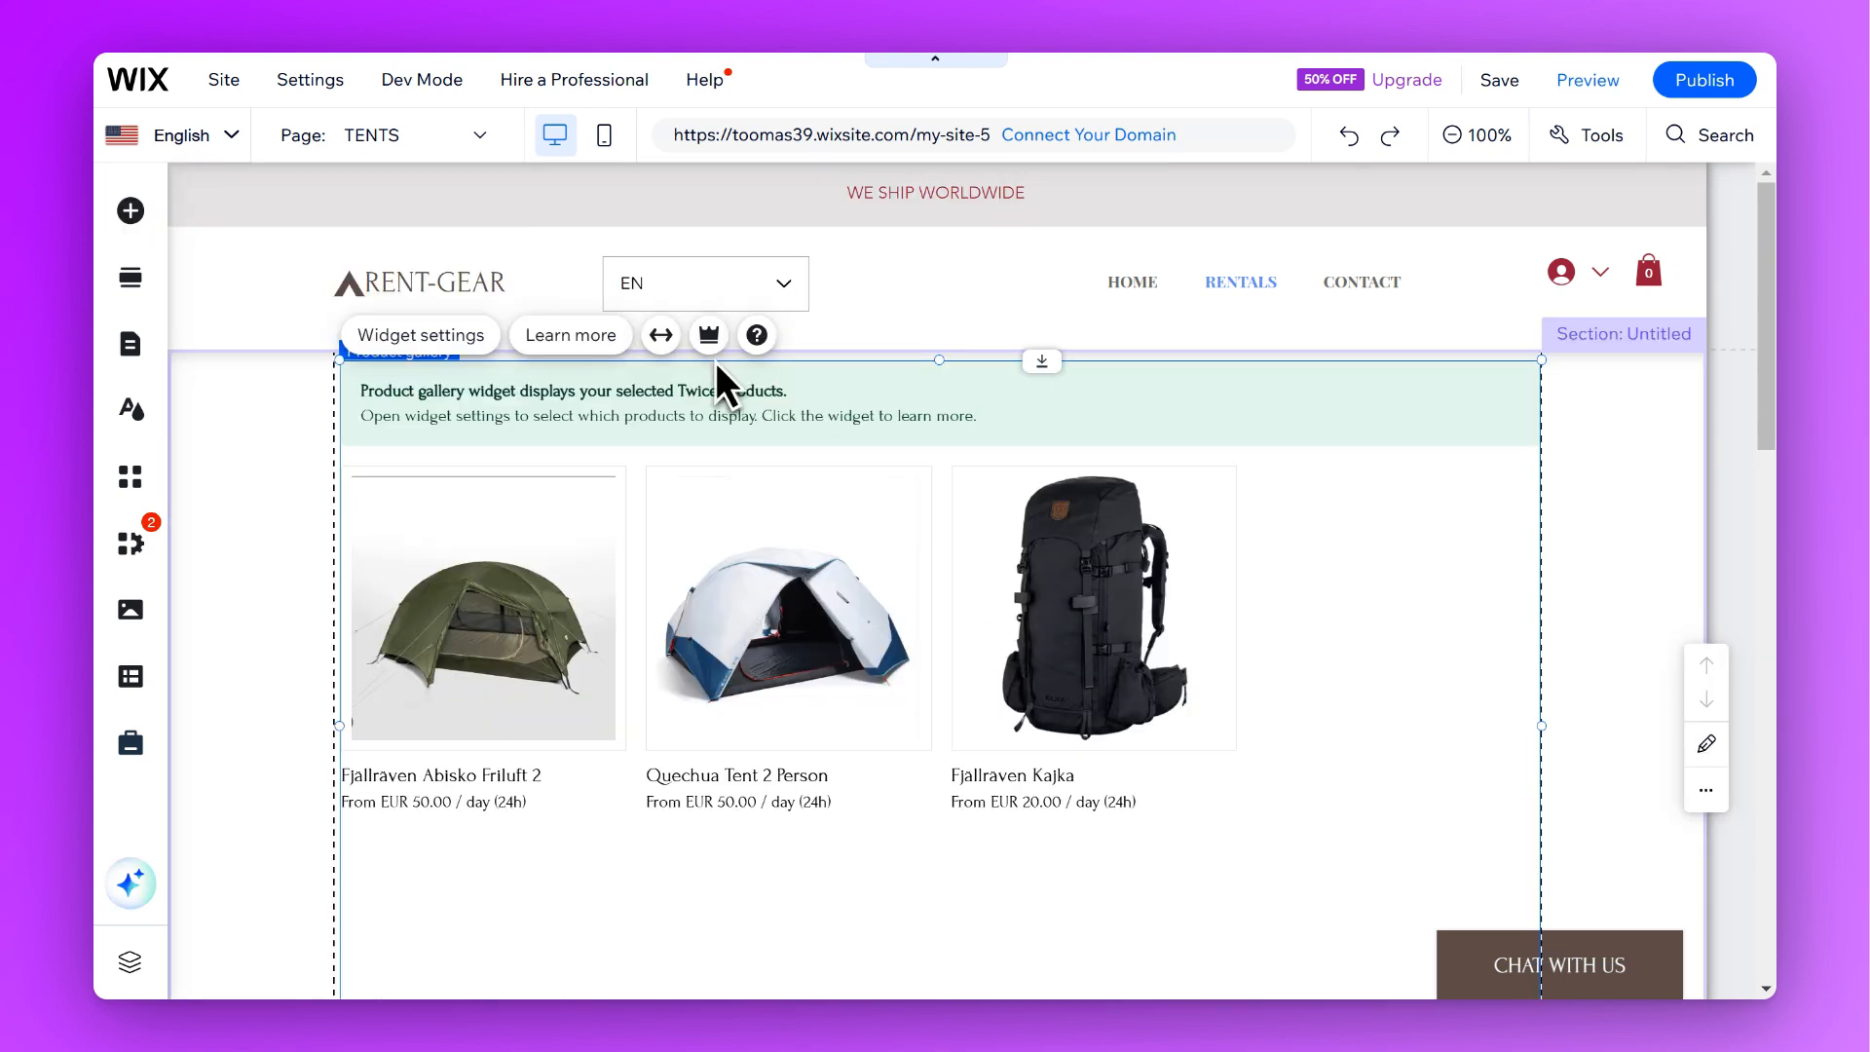
click(486, 338)
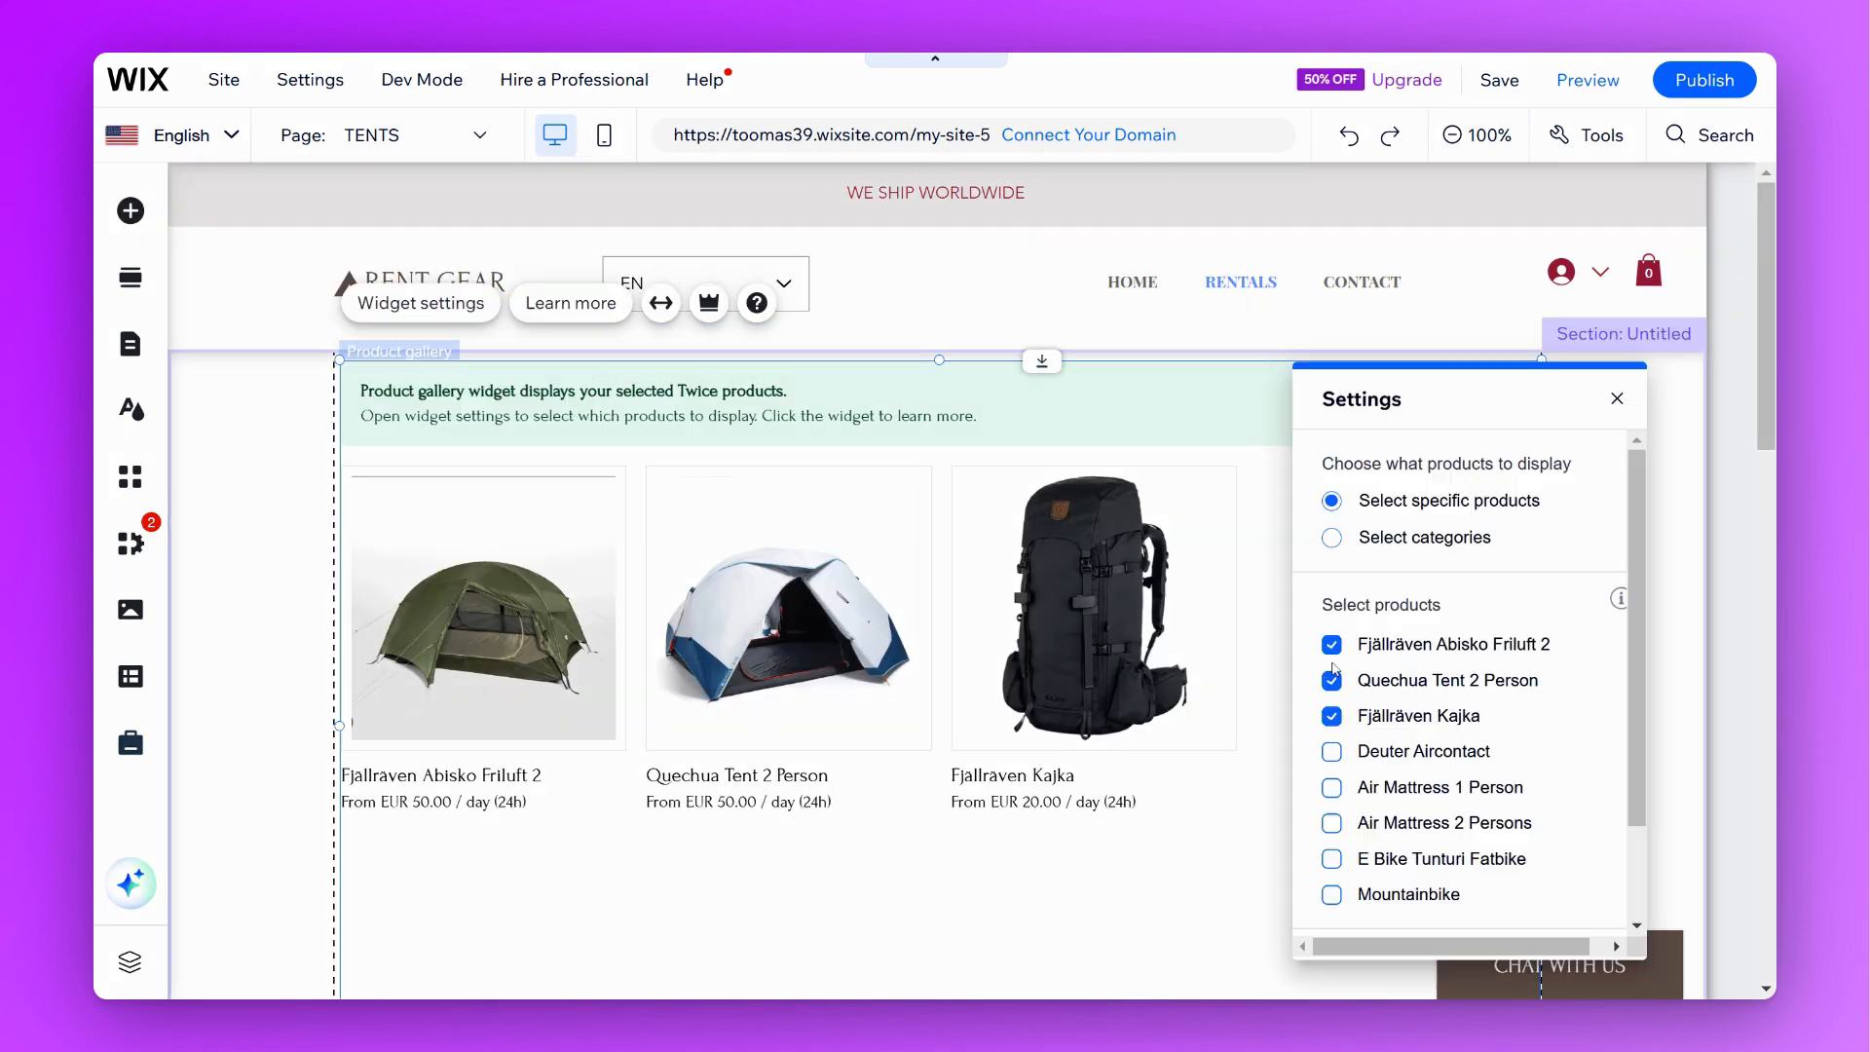
click(1332, 716)
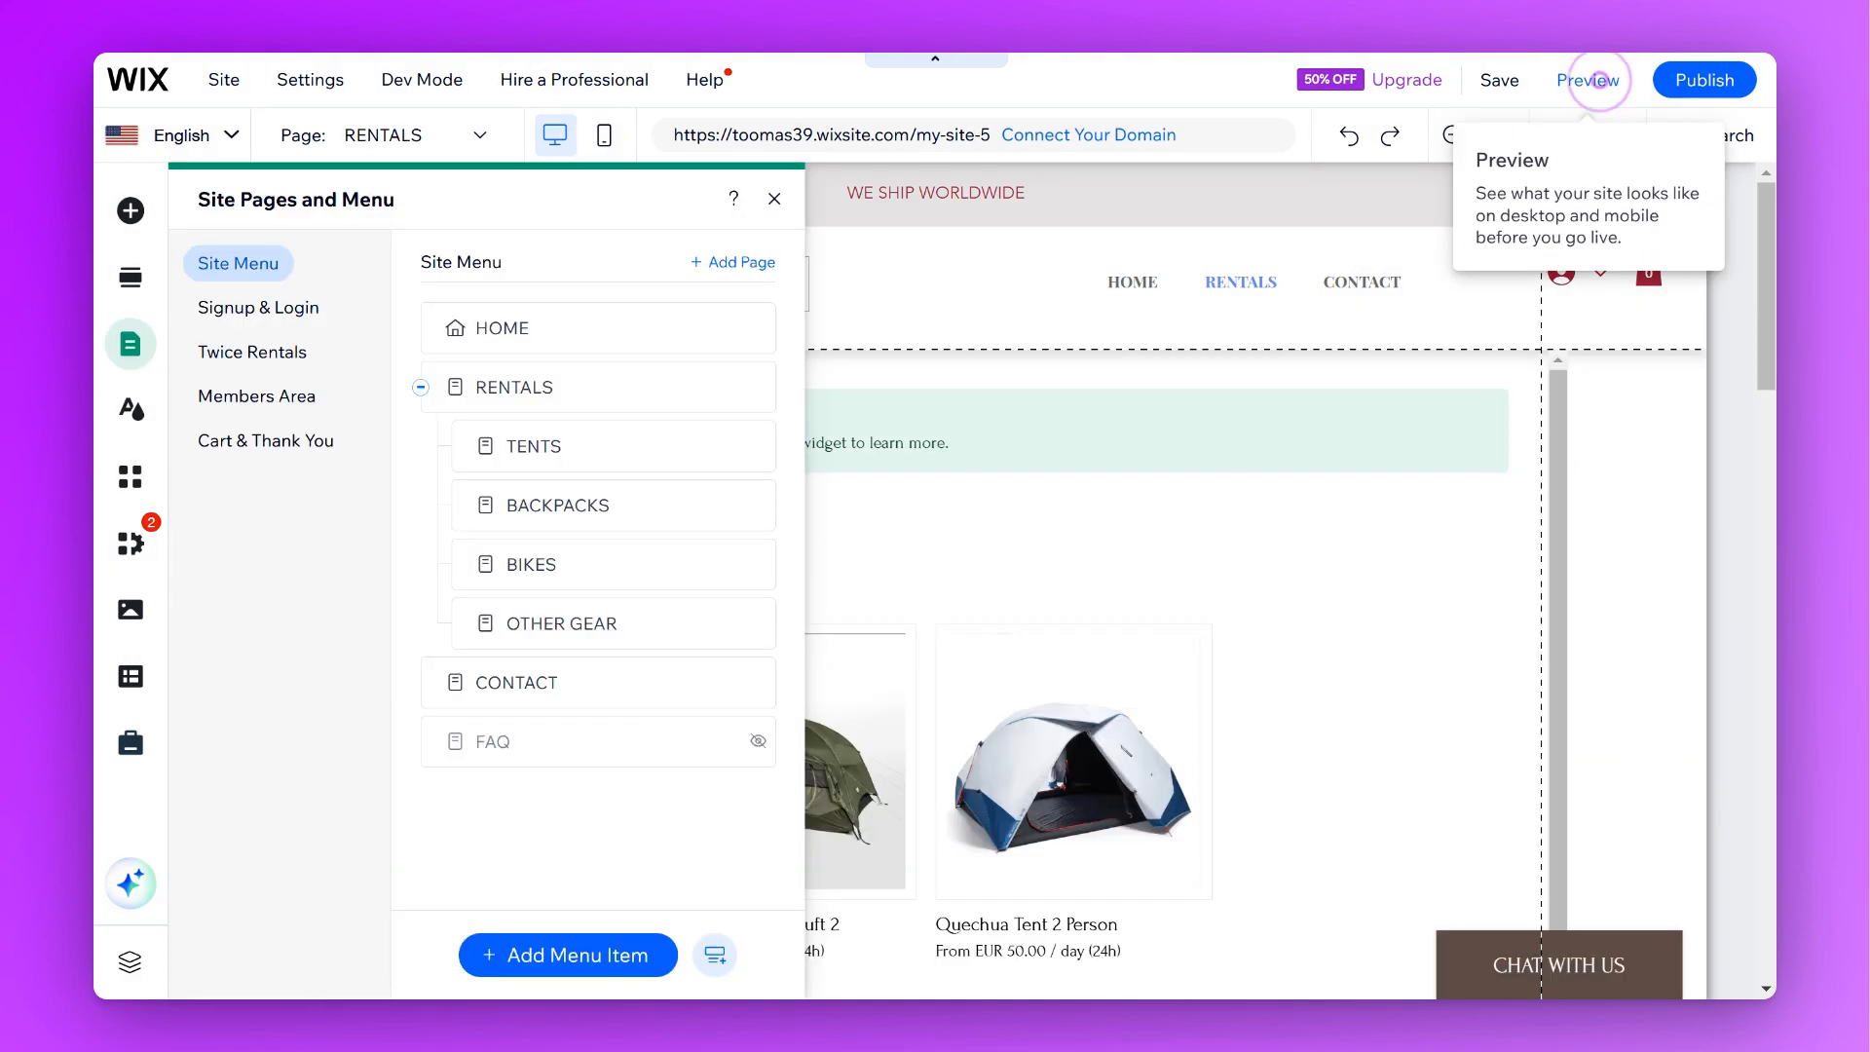
Preview the site, look through the RENTALS page and view its TENTS subpage
click(1598, 79)
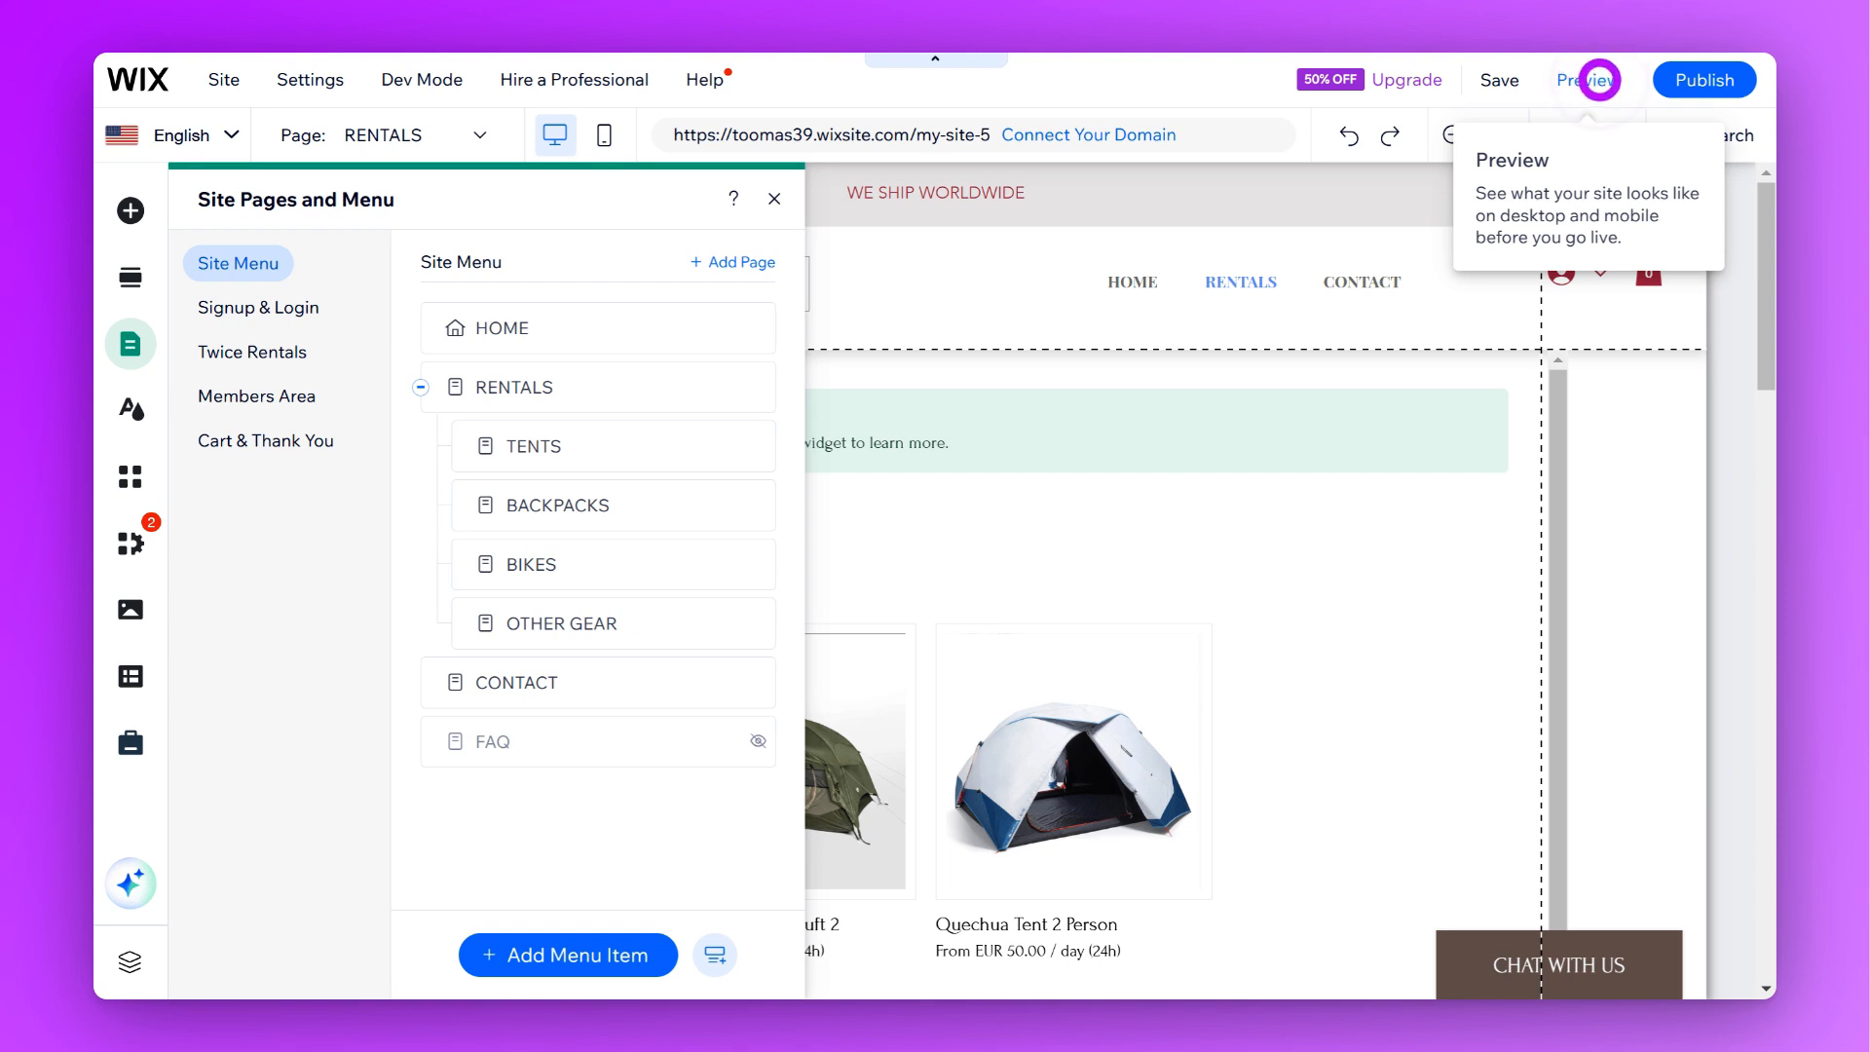
click(1598, 80)
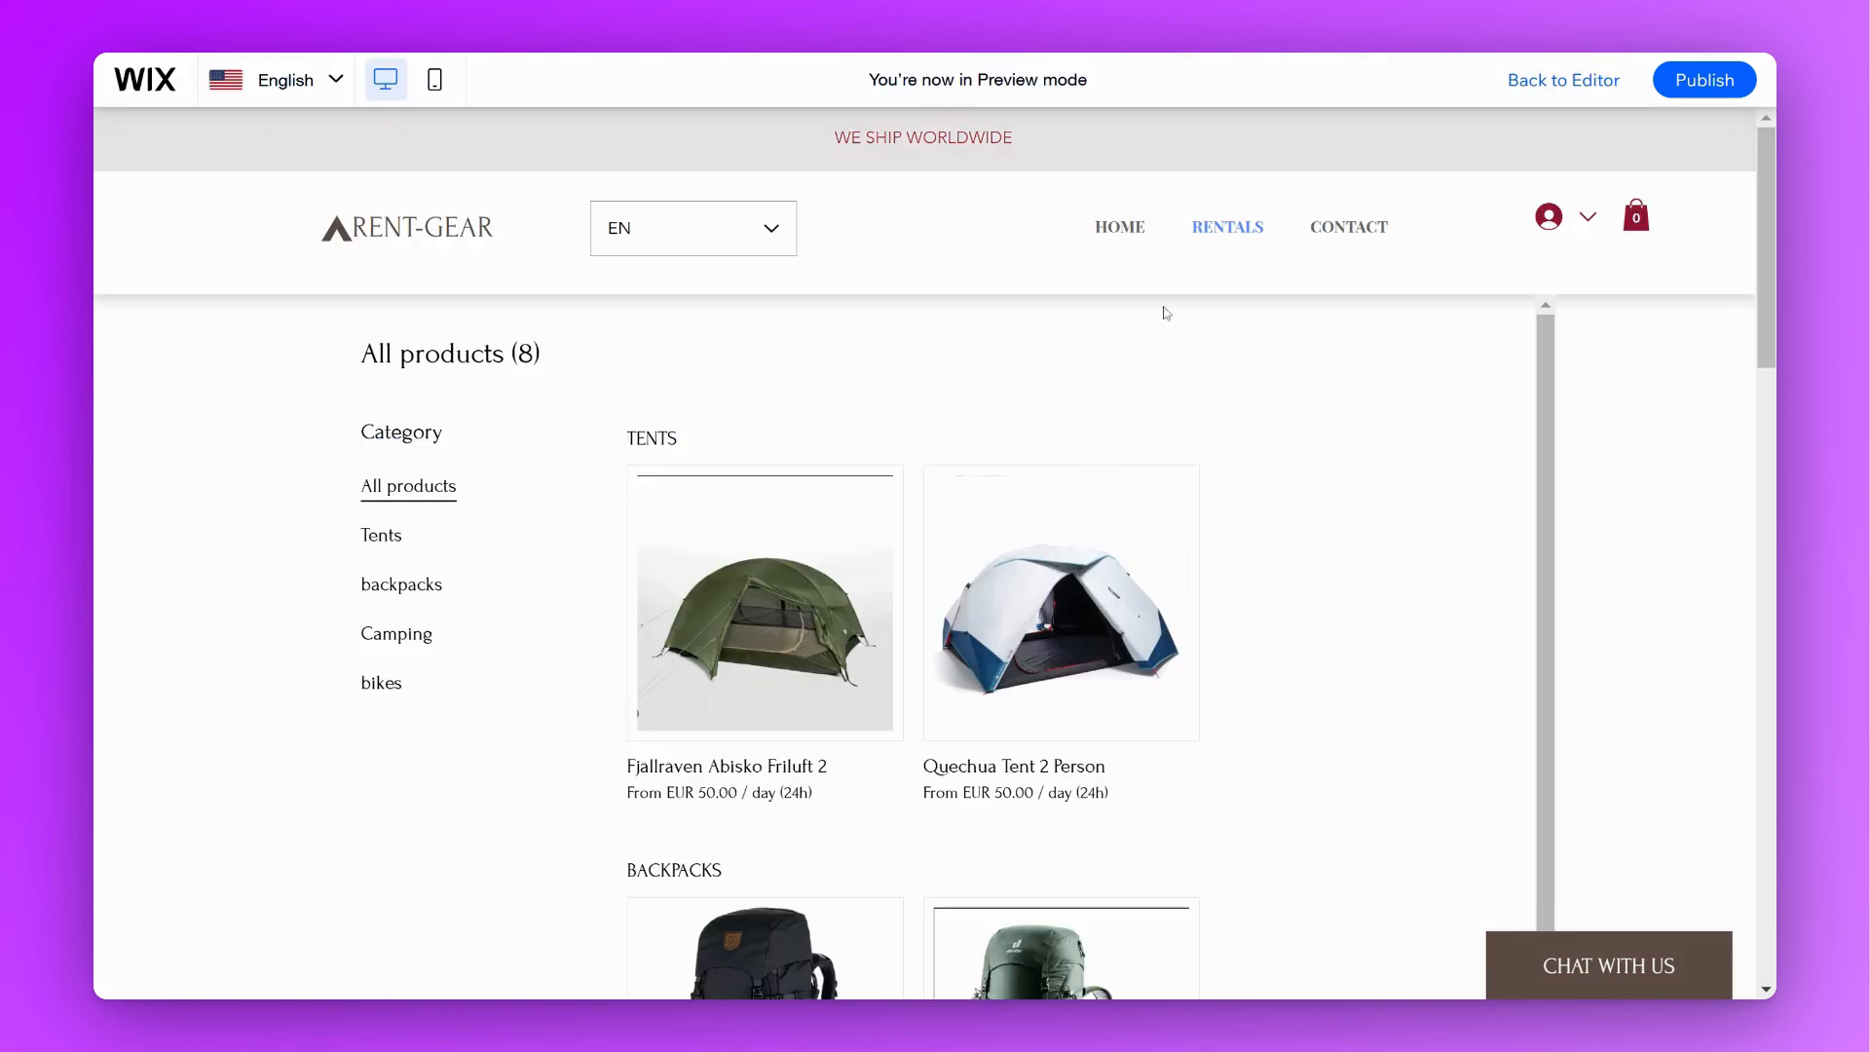
scroll(1308, 561, down, 4)
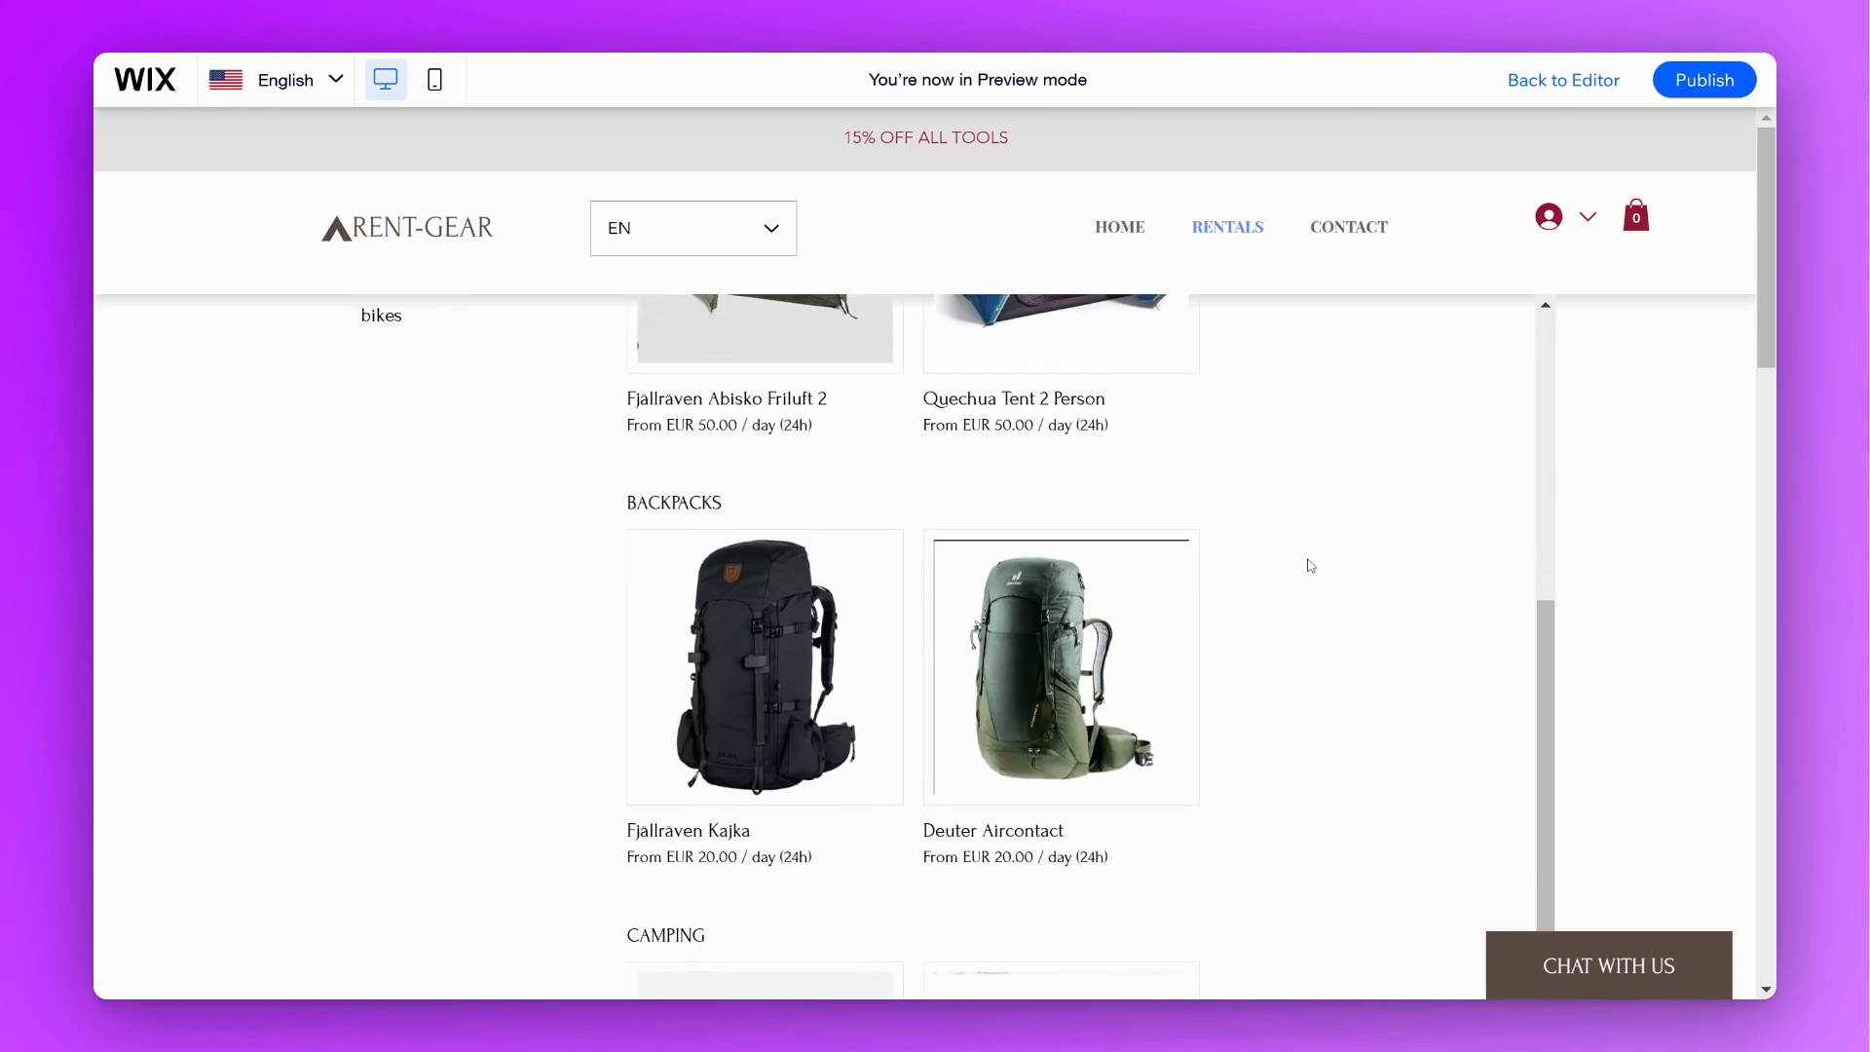
scroll(1310, 559, up, 4)
mouse_move(1230, 234)
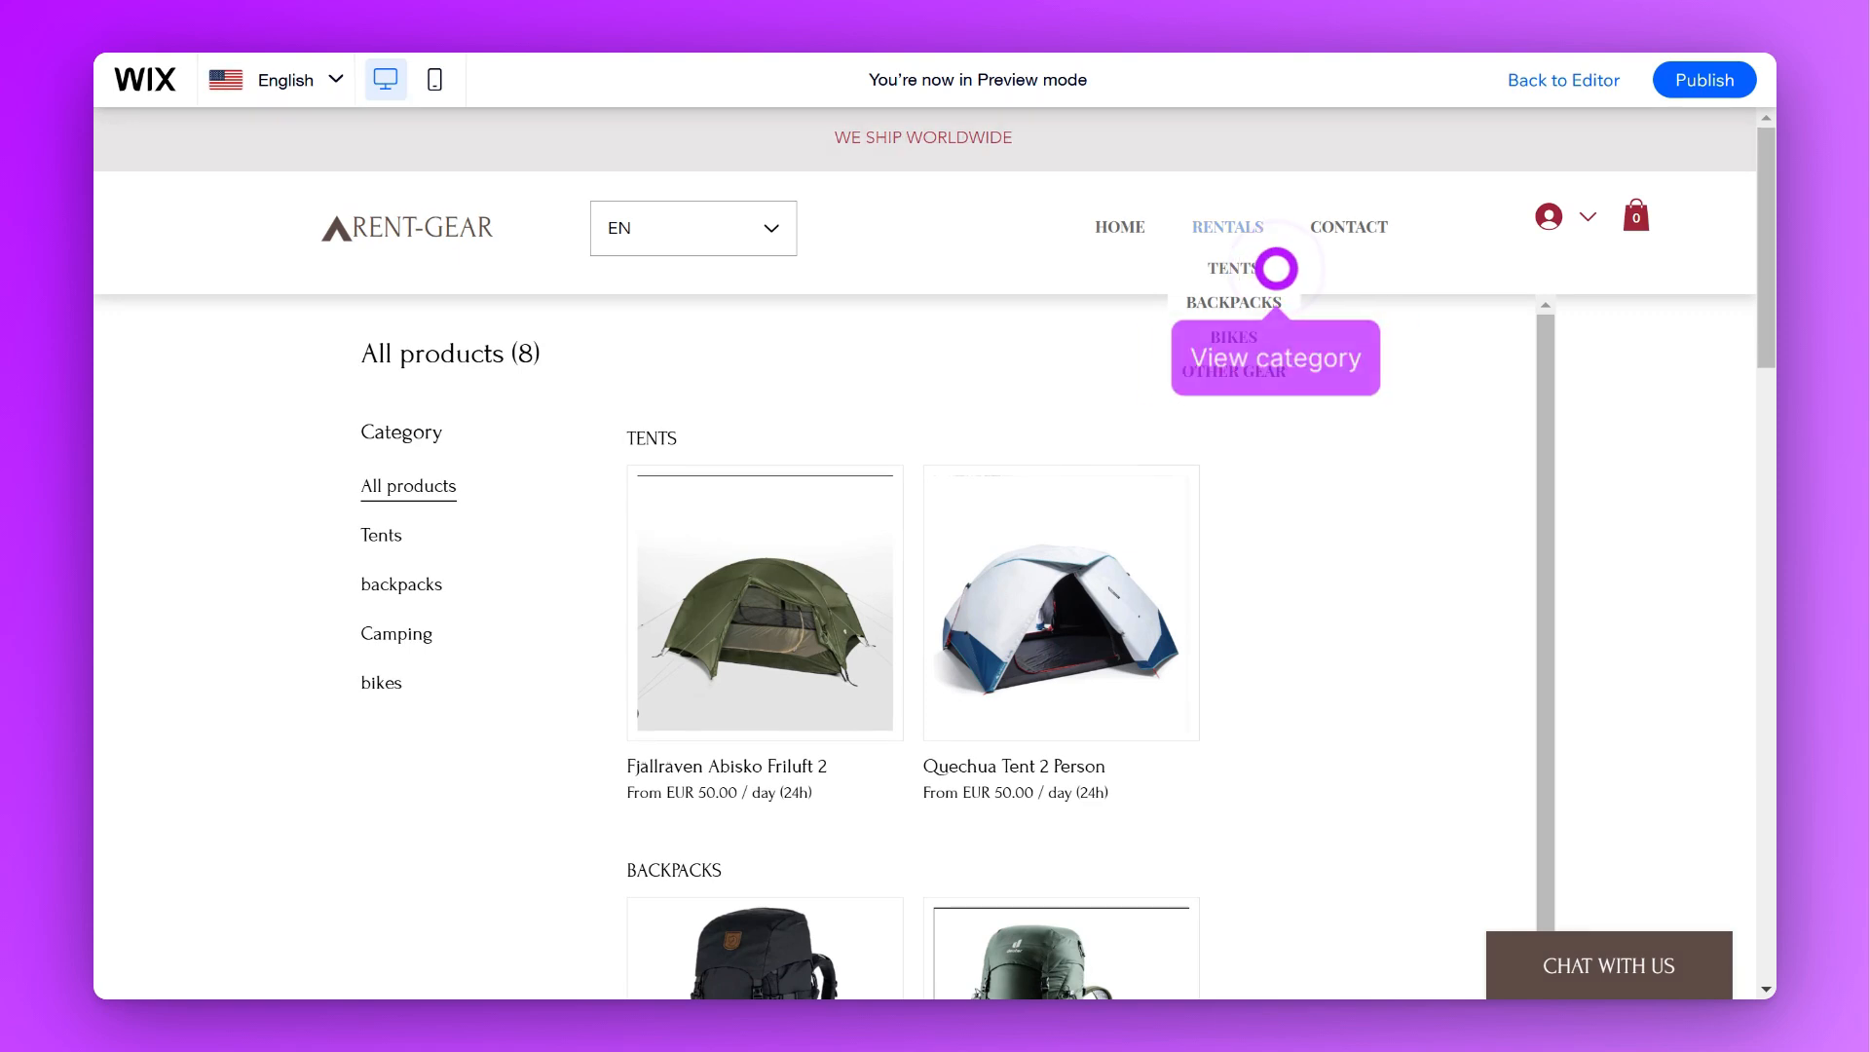
click(1266, 271)
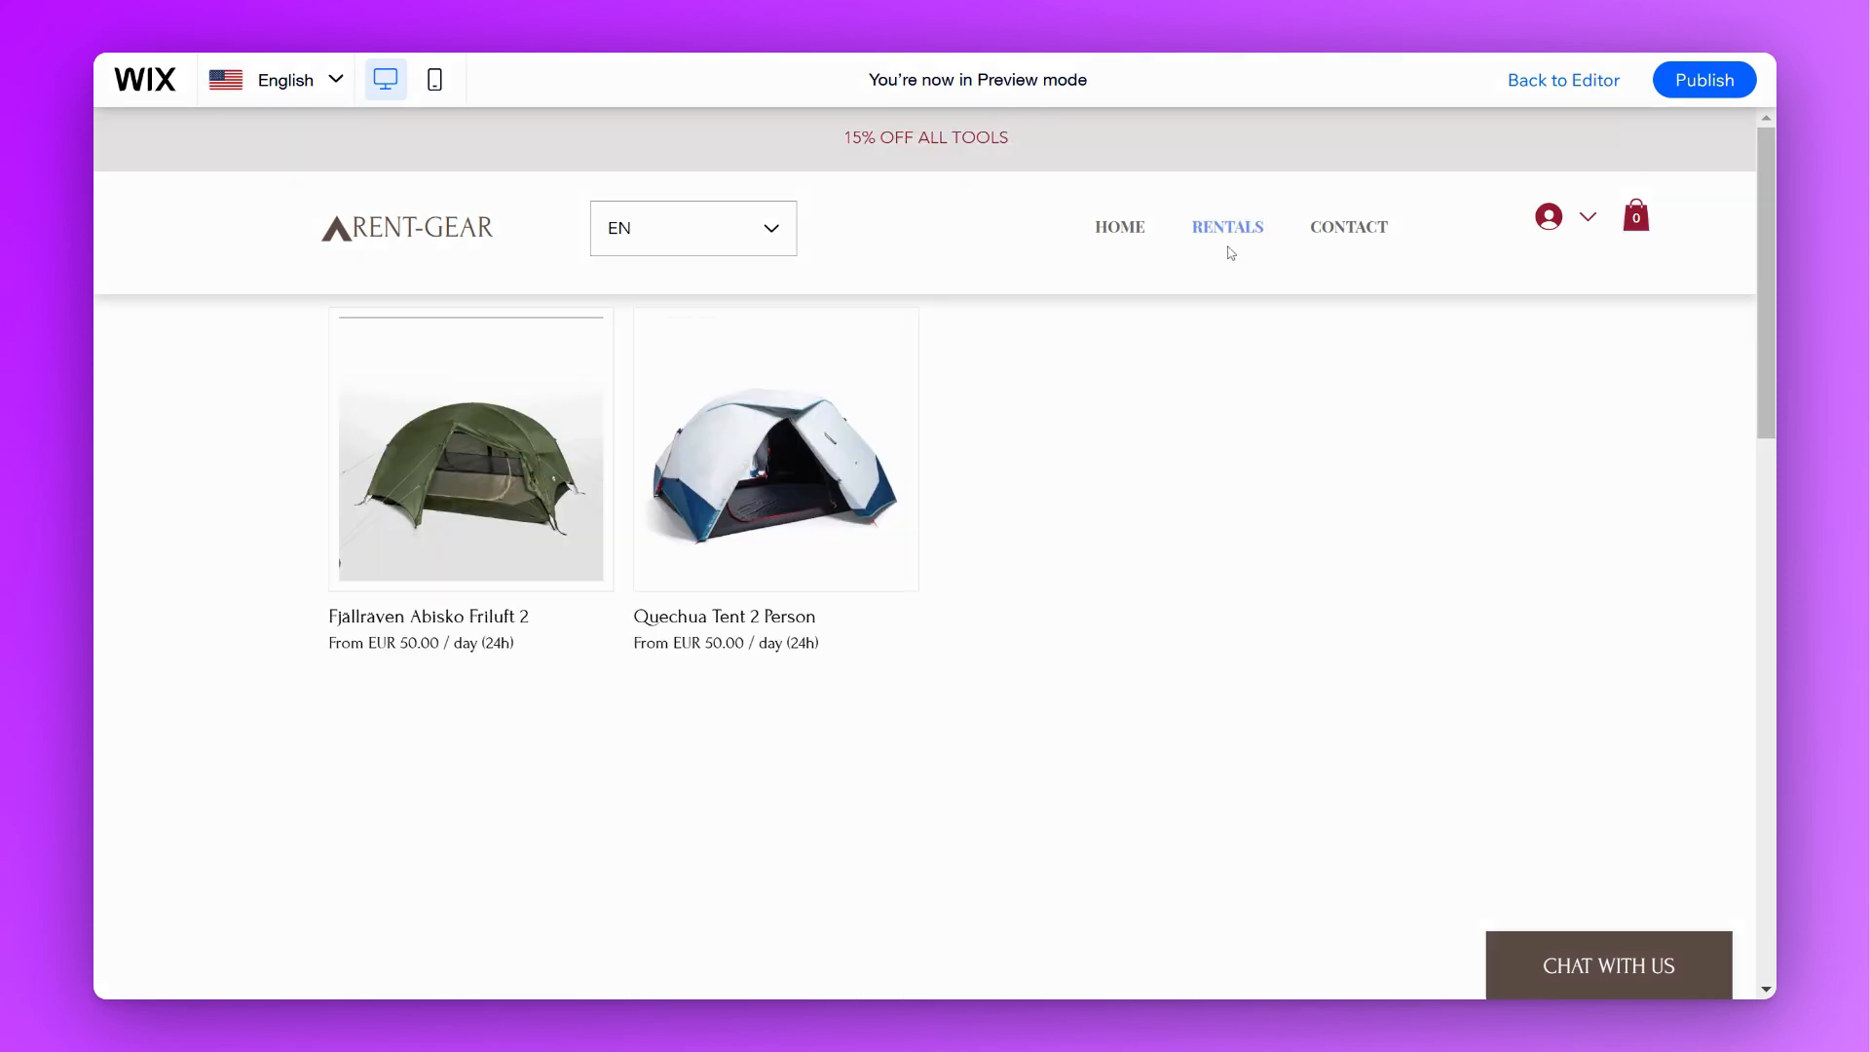